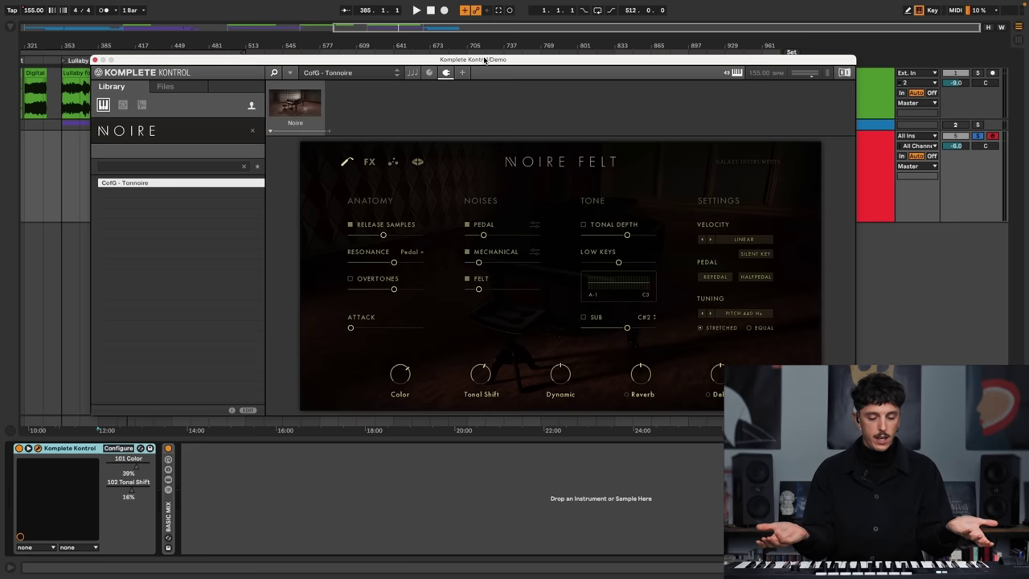
- Clear the preset search and browse the Noire presets and the library's other instruments
{"action": "left_click", "coordinate": [250, 108]}
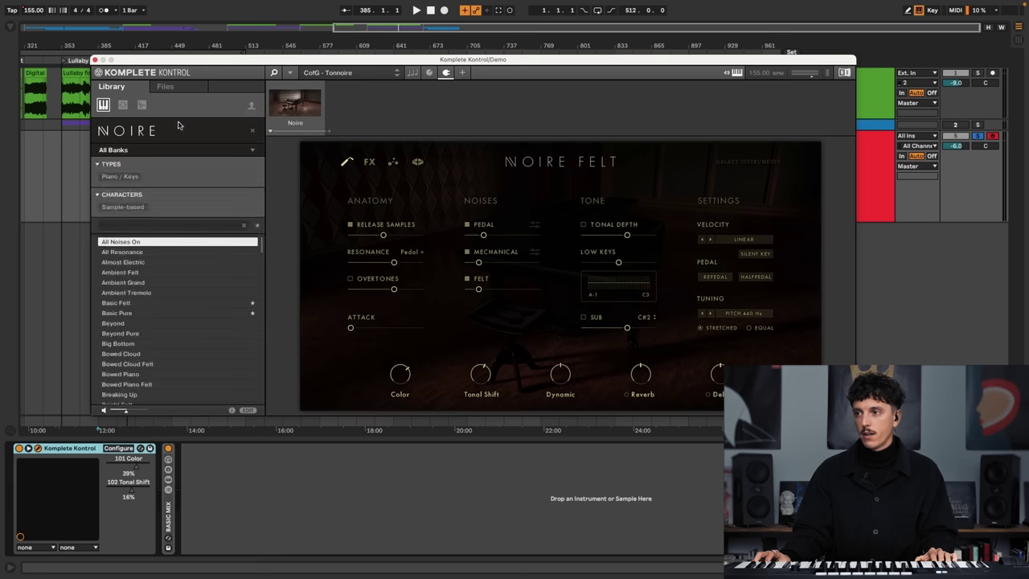
{"action": "left_click", "coordinate": [128, 133]}
{"action": "left_click_drag", "start_coordinate": [262, 196], "coordinate": [269, 270]}
{"action": "scroll", "coordinate": [270, 271], "scroll_direction": "down", "scroll_amount": 2}
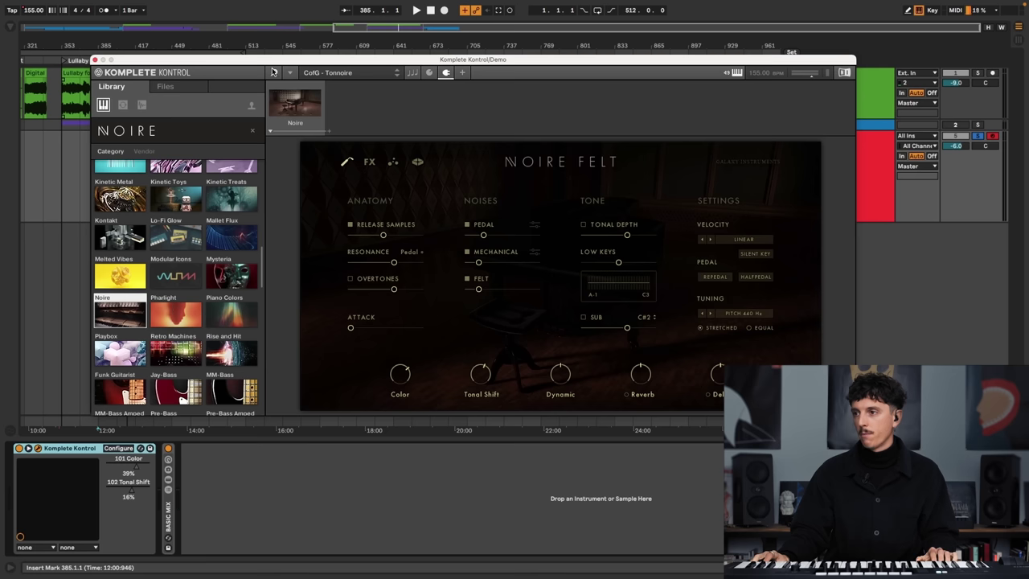
- Hide Komplete Kontrol's library browser and plug-in chain, and reposition the Noire Felt window over the arrangement
{"action": "left_click", "coordinate": [273, 72]}
{"action": "left_click", "coordinate": [274, 74]}
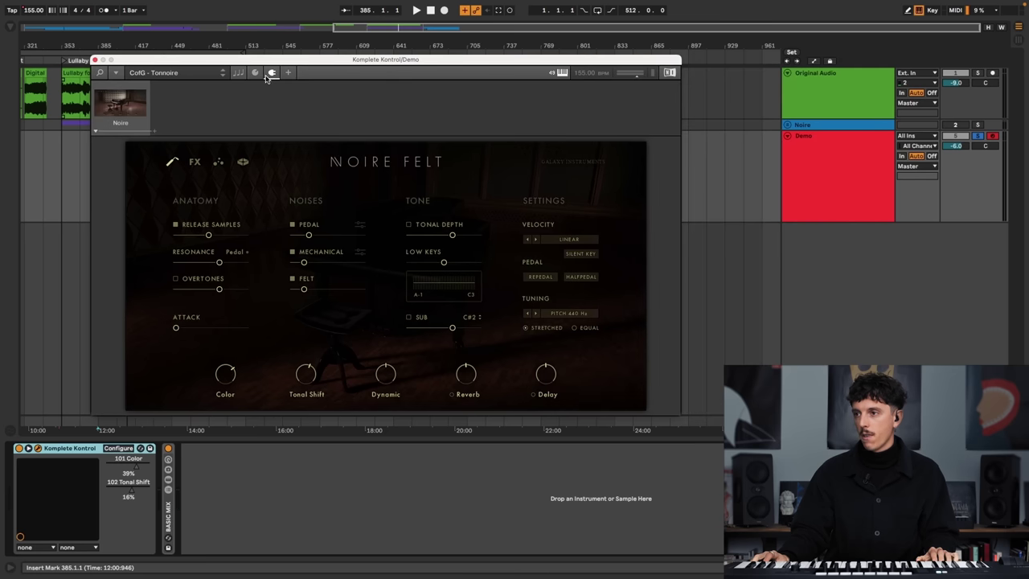
{"action": "left_click", "coordinate": [273, 130]}
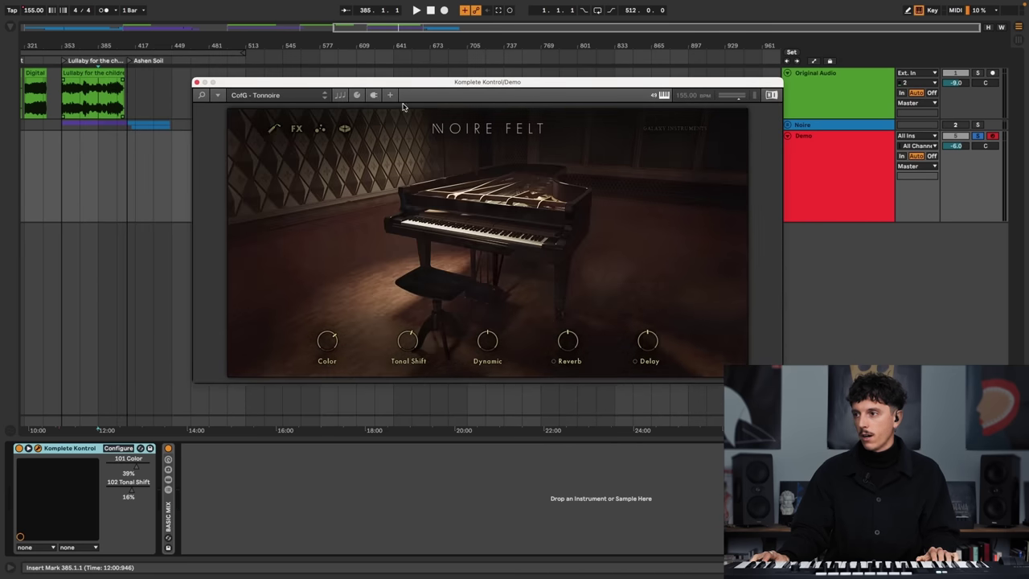
{"action": "left_click_drag", "start_coordinate": [448, 85], "coordinate": [488, 90]}
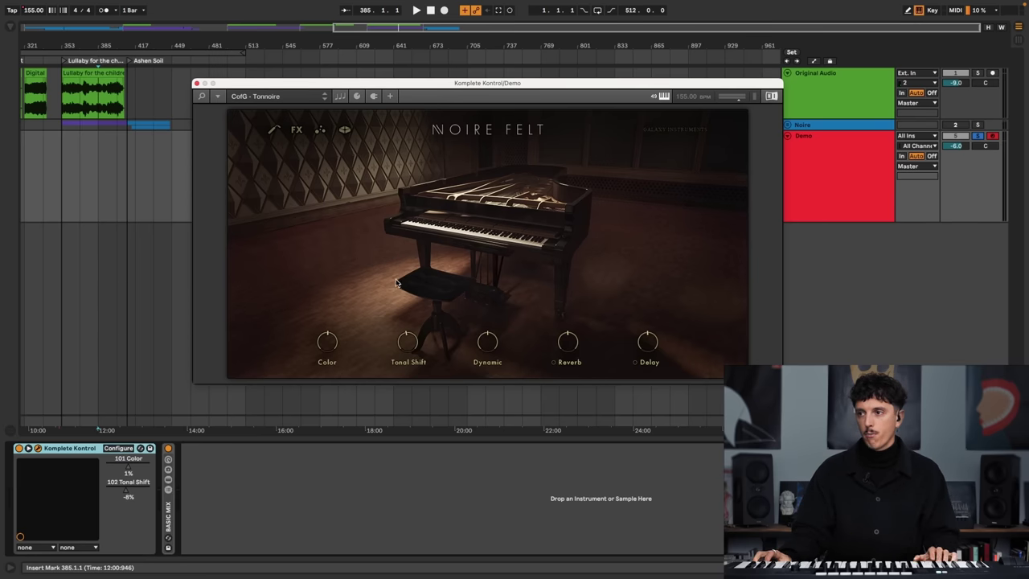
- Close the plug-in window and play the original Might audio from bar 109
{"action": "left_click", "coordinate": [195, 84]}
{"action": "scroll", "coordinate": [369, 161], "scroll_direction": "left", "scroll_amount": 10}
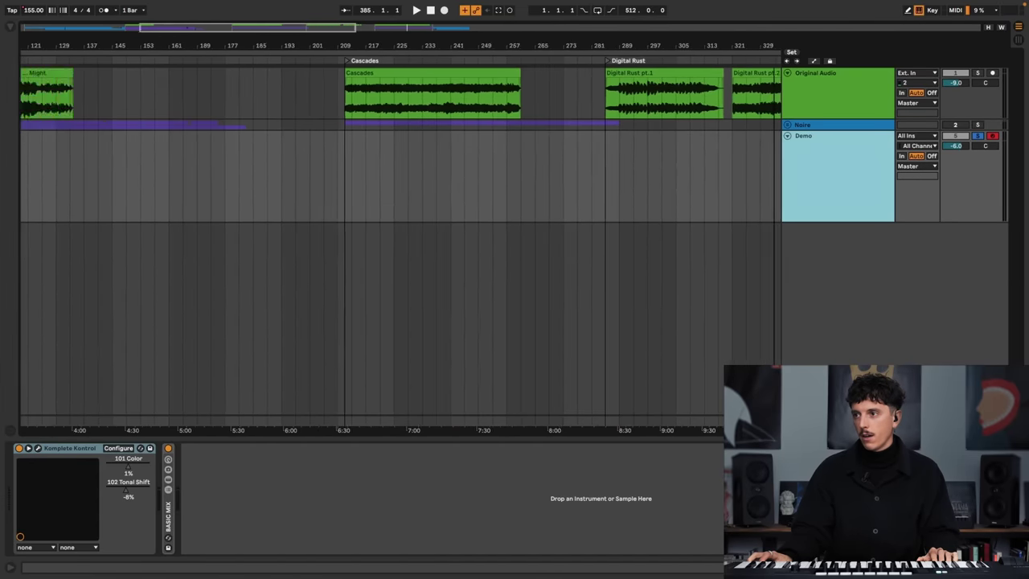
{"action": "left_click_drag", "start_coordinate": [643, 60], "coordinate": [650, 46]}
{"action": "left_click", "coordinate": [295, 96]}
{"action": "key", "text": "z"}
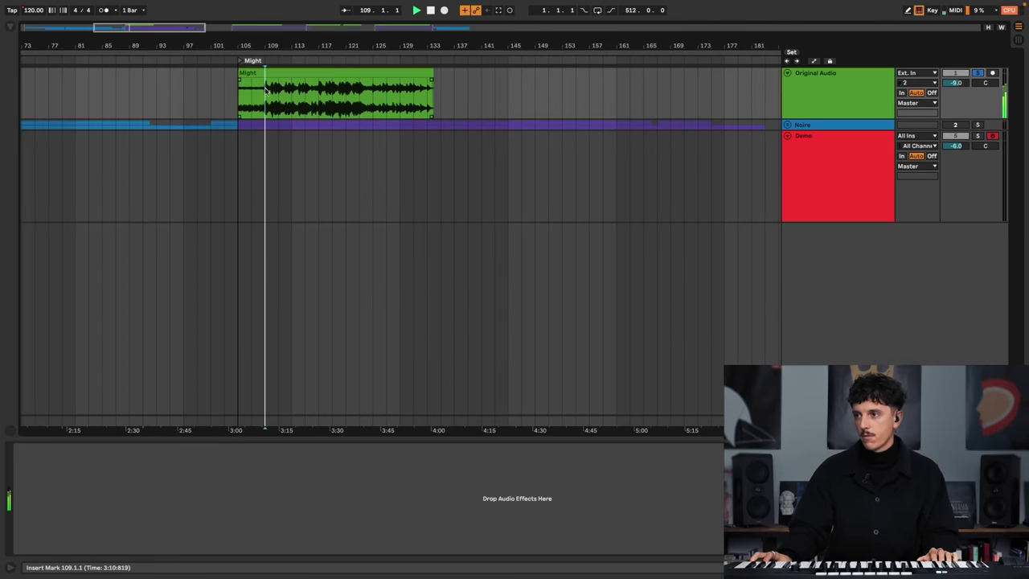
{"action": "left_click_drag", "start_coordinate": [273, 48], "coordinate": [286, 43]}
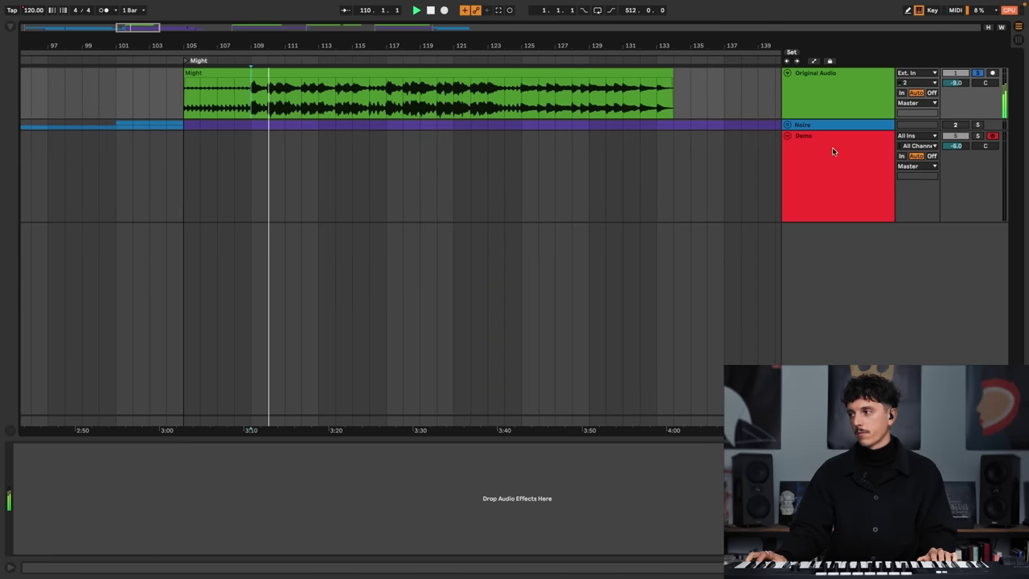
- Collapse the Demo track and expand the Noire group, selecting its Noire Highs track
{"action": "left_click", "coordinate": [787, 135]}
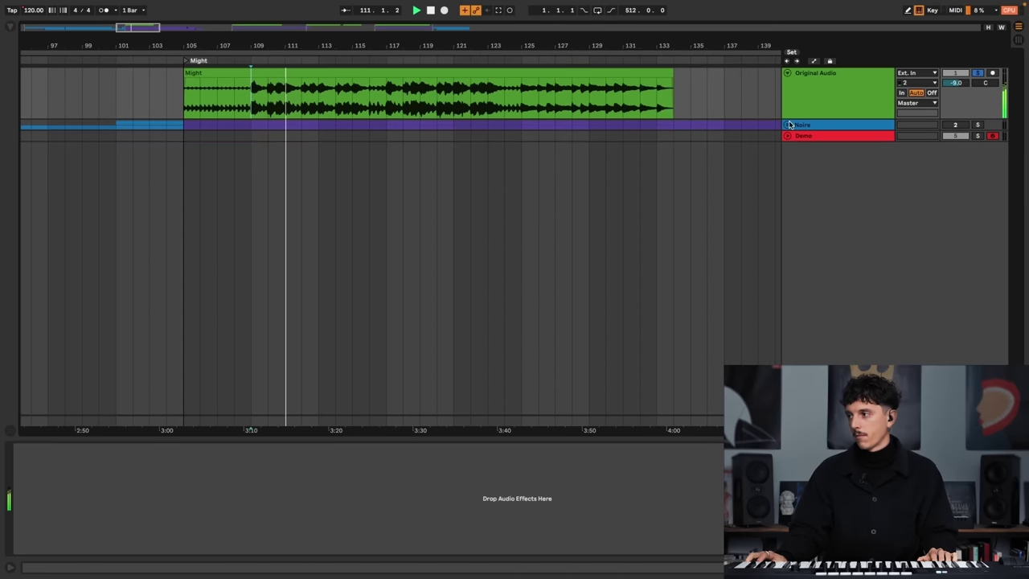
{"action": "left_click", "coordinate": [787, 125]}
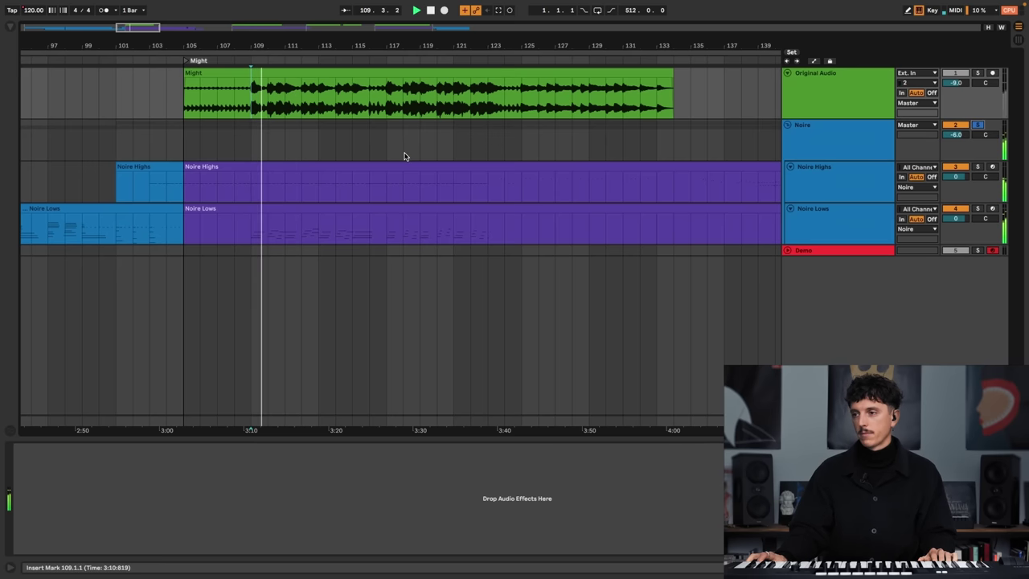
{"action": "left_click", "coordinate": [822, 187]}
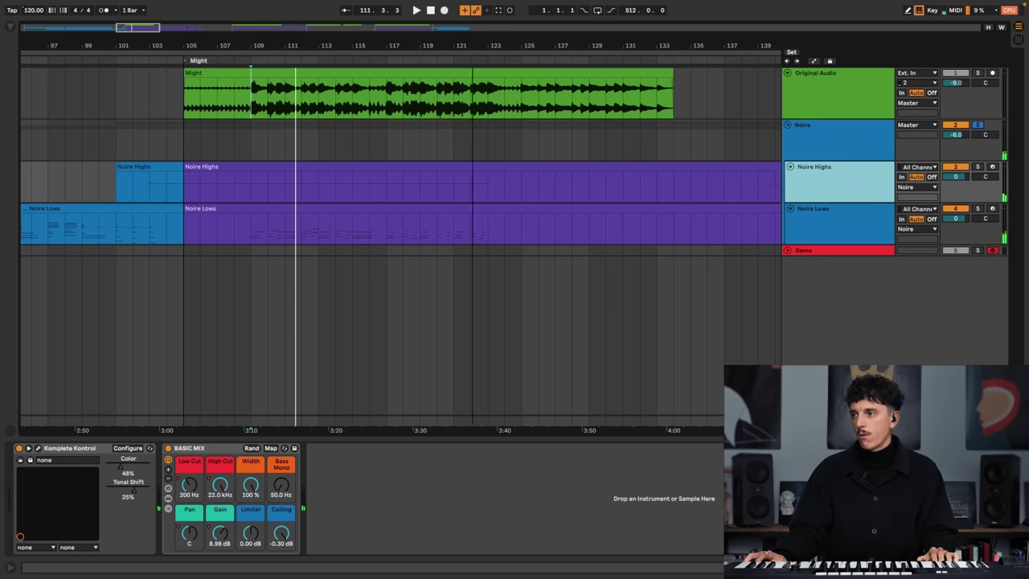
- Play the Might section from bar 117 with the Noire Lows device chain displayed
{"action": "scroll", "coordinate": [265, 233], "scroll_direction": "right", "scroll_amount": 5}
{"action": "left_click", "coordinate": [256, 240]}
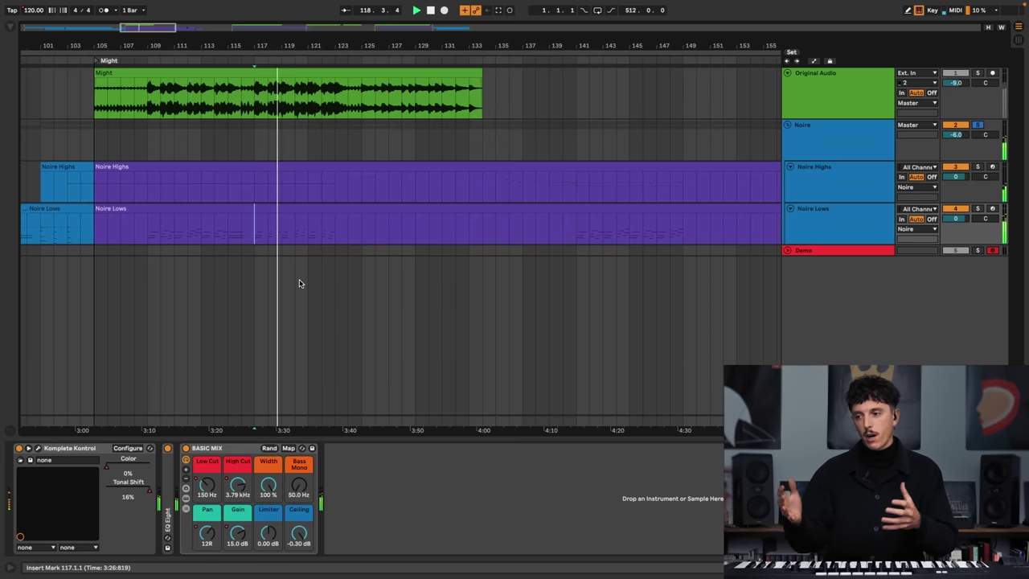
- Play the Noire Highs clip in the Cascades section from bar 223
{"action": "scroll", "coordinate": [416, 53], "scroll_direction": "down", "scroll_amount": 5}
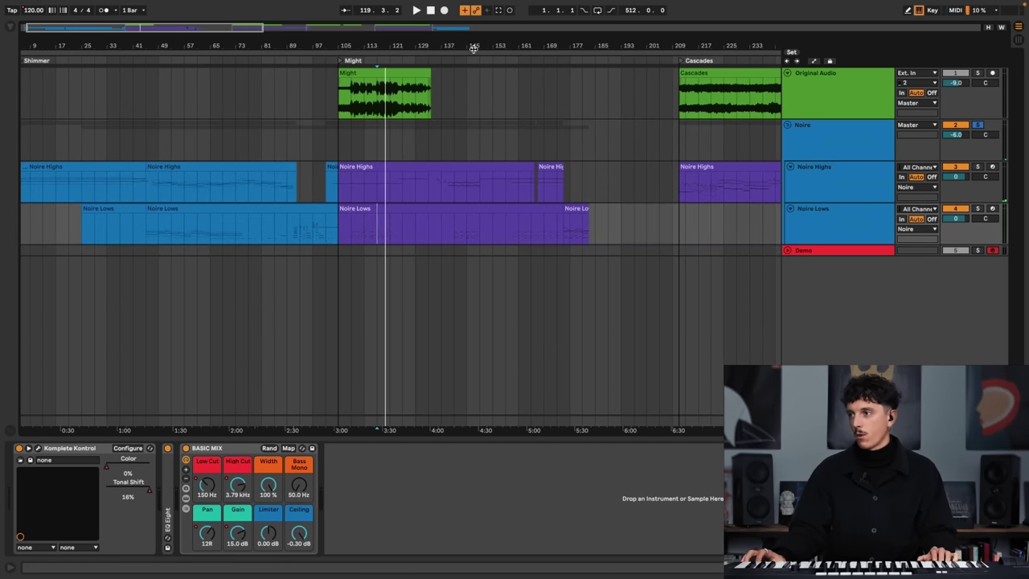
{"action": "scroll", "coordinate": [172, 196], "scroll_direction": "down", "scroll_amount": 5}
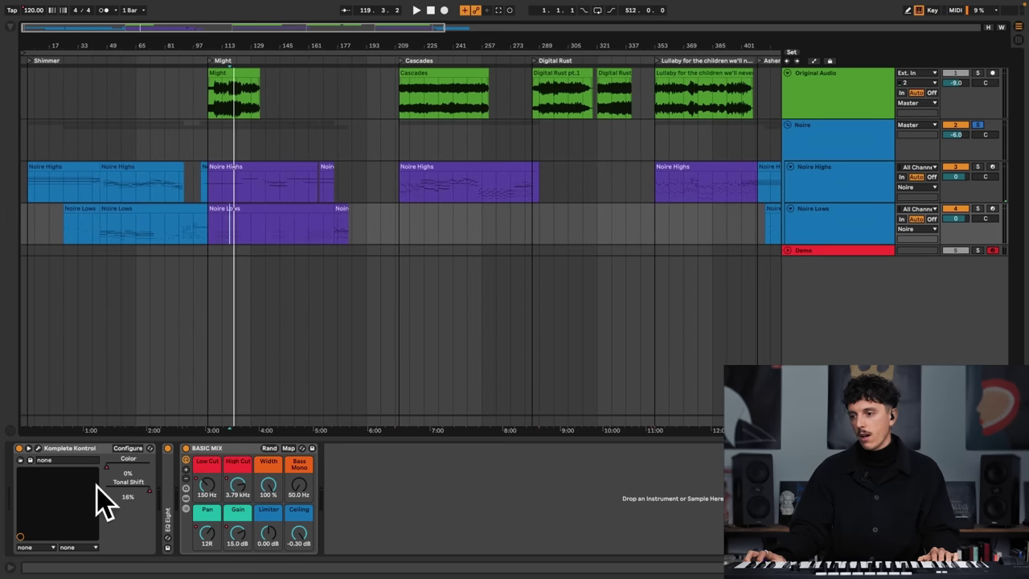
{"action": "scroll", "coordinate": [522, 43], "scroll_direction": "down", "scroll_amount": 4}
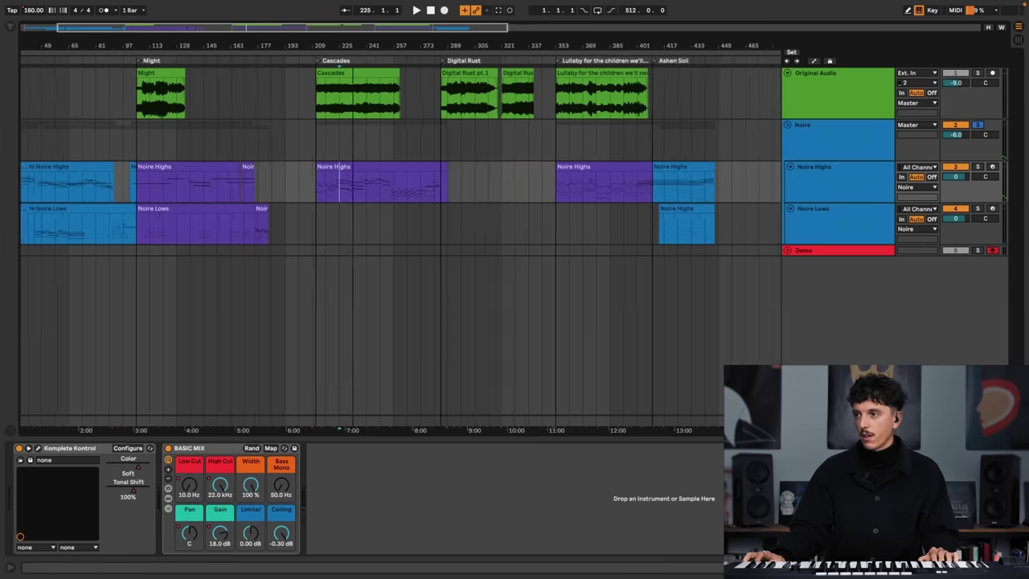
{"action": "left_click_drag", "start_coordinate": [353, 44], "coordinate": [353, 97]}
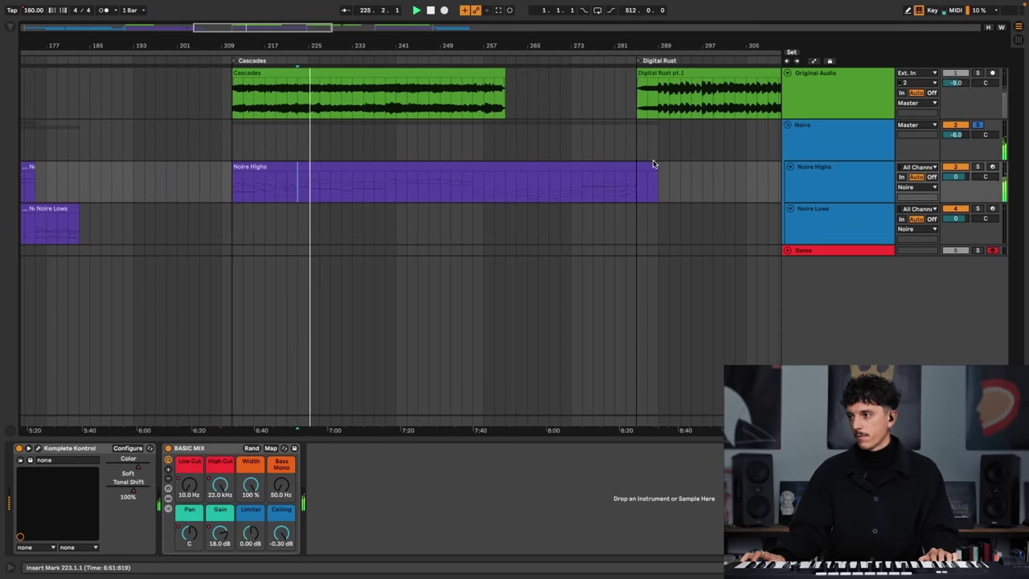
- Play the Noire Highs clip of "Lullaby for the children we'll never have" from bar 353
{"action": "scroll", "coordinate": [680, 41], "scroll_direction": "right", "scroll_amount": 10}
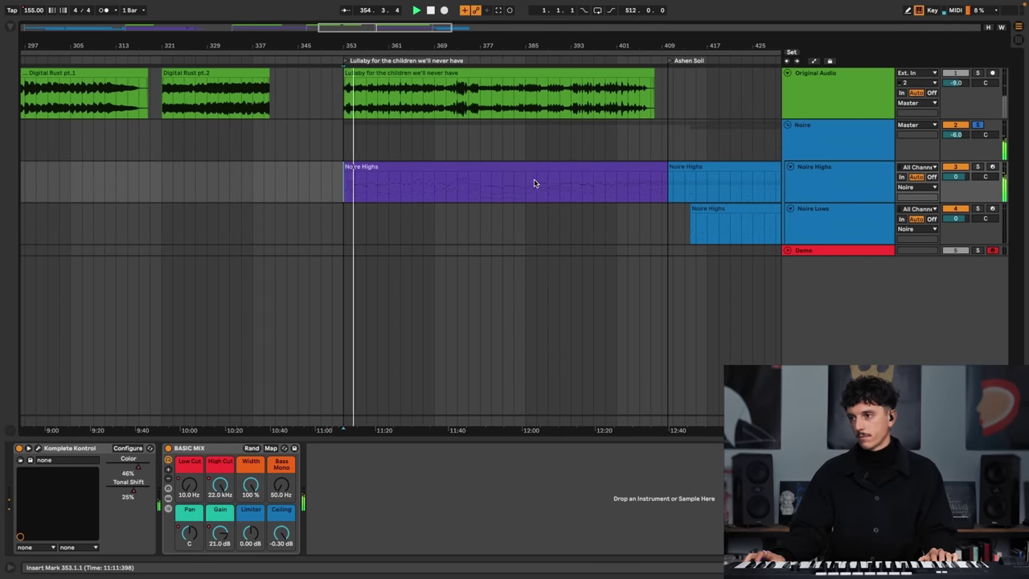
{"action": "scroll", "coordinate": [394, 46], "scroll_direction": "up", "scroll_amount": 5}
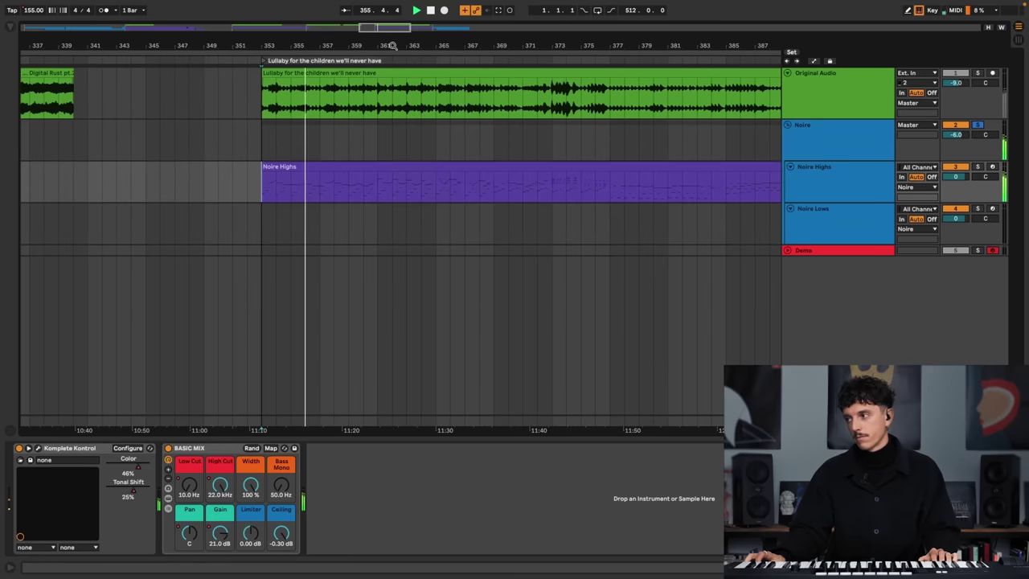
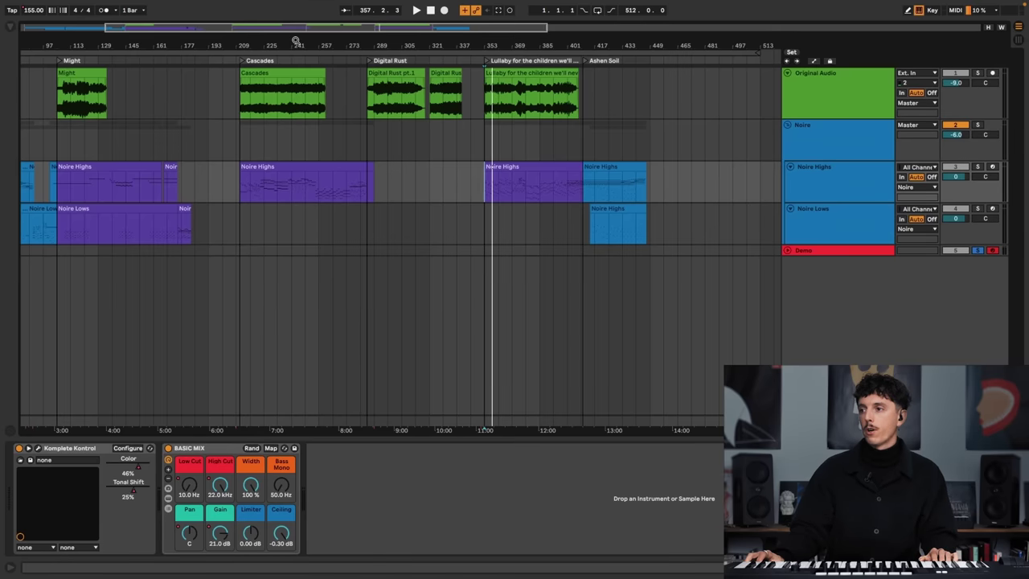
- Play the Shimmer section's Noire Highs clip from shortly before the Noire Lows clip enters
{"action": "left_click_drag", "start_coordinate": [295, 41], "coordinate": [271, 68]}
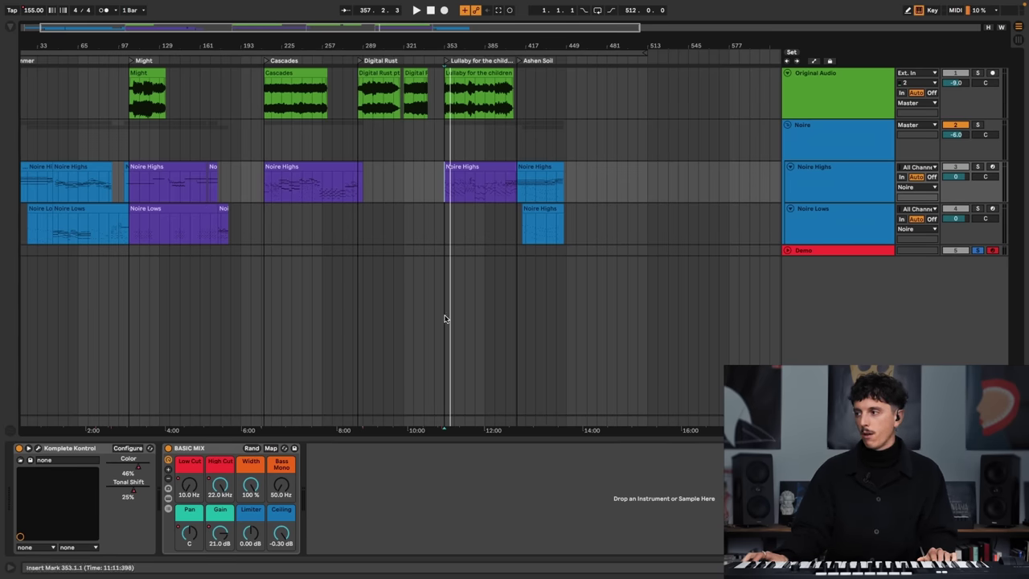
{"action": "left_click_drag", "start_coordinate": [217, 43], "coordinate": [285, 32]}
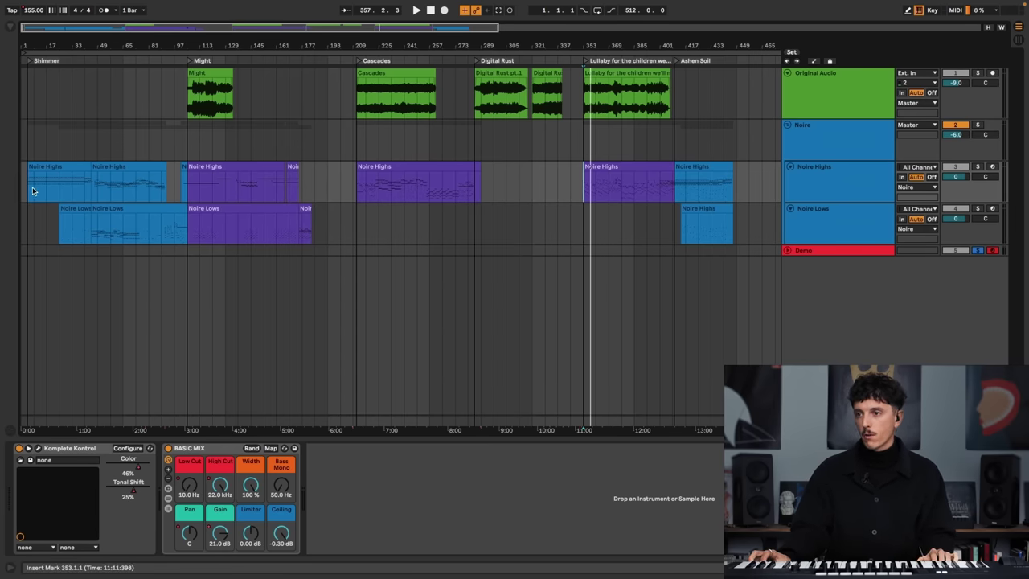
{"action": "left_click_drag", "start_coordinate": [72, 46], "coordinate": [137, 50]}
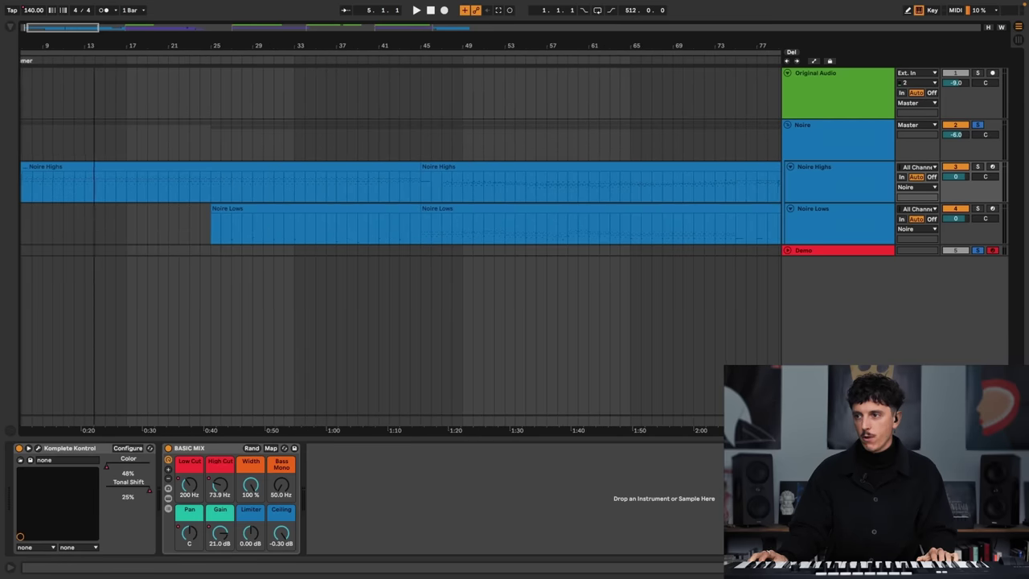
{"action": "left_click", "coordinate": [189, 200]}
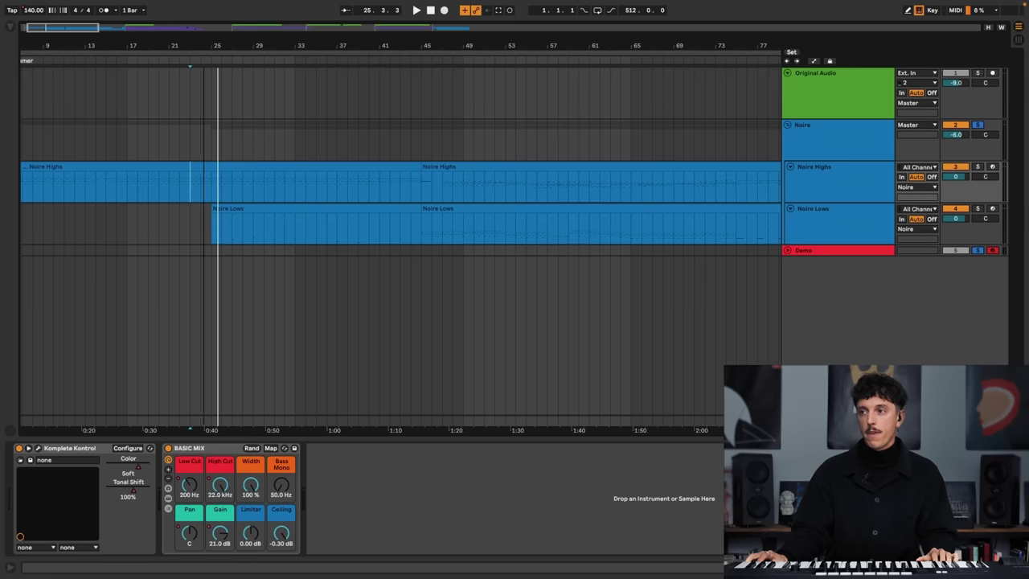
- Play the Shimmer section's Noire Highs and Noire Lows parts together from bar 25
{"action": "key", "text": "minus"}
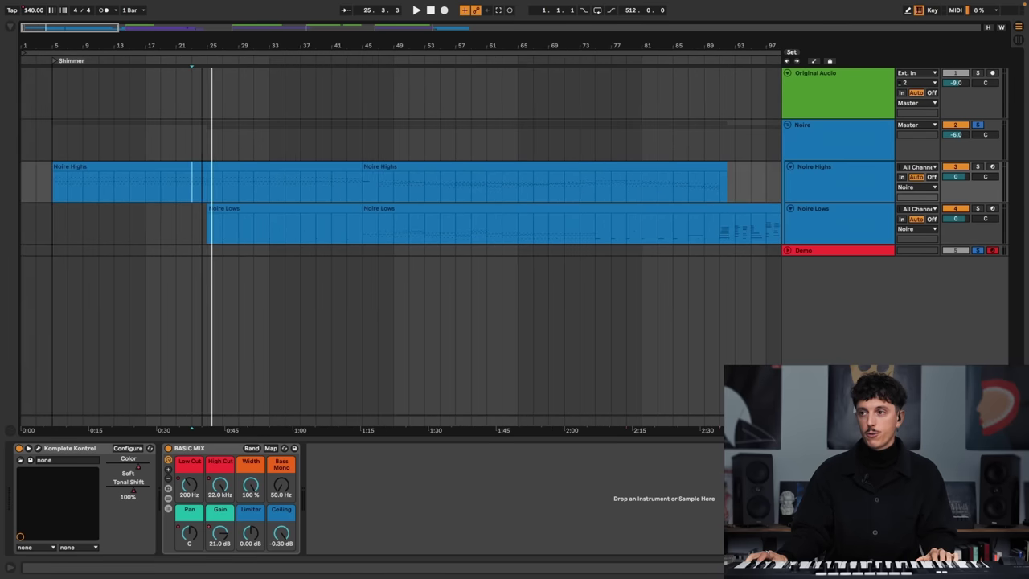
{"action": "left_click_drag", "start_coordinate": [236, 50], "coordinate": [178, 57]}
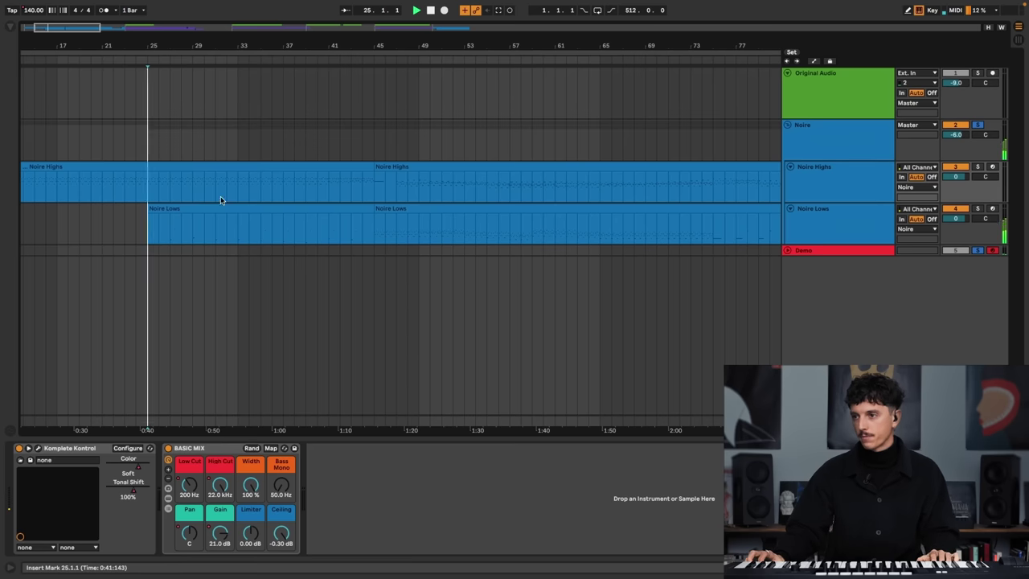
{"action": "left_click_drag", "start_coordinate": [277, 38], "coordinate": [256, 43]}
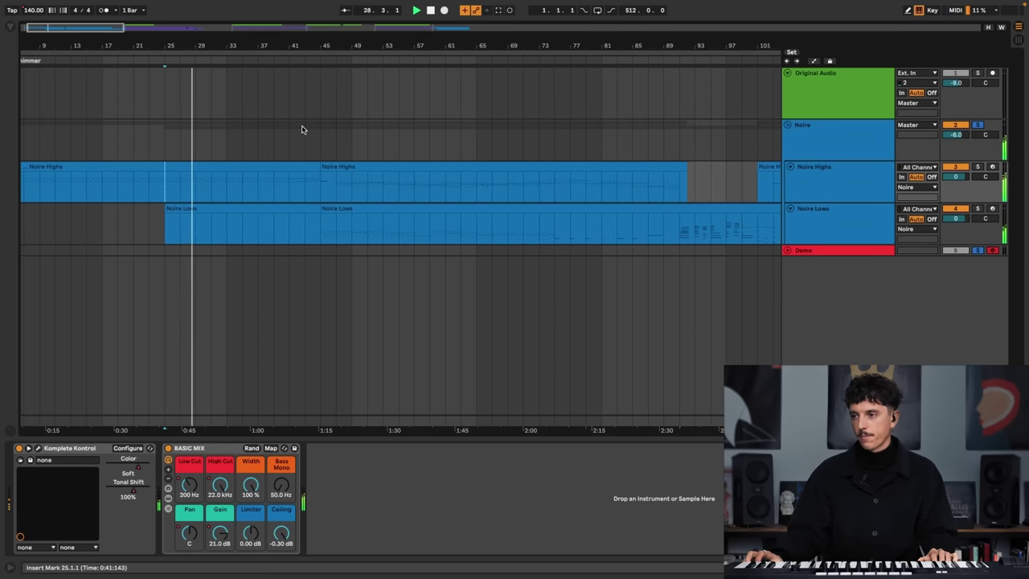
- Cue the Noire group at bar 353 to replay the opening of the Lullaby section
{"action": "left_click_drag", "start_coordinate": [361, 46], "coordinate": [361, 24]}
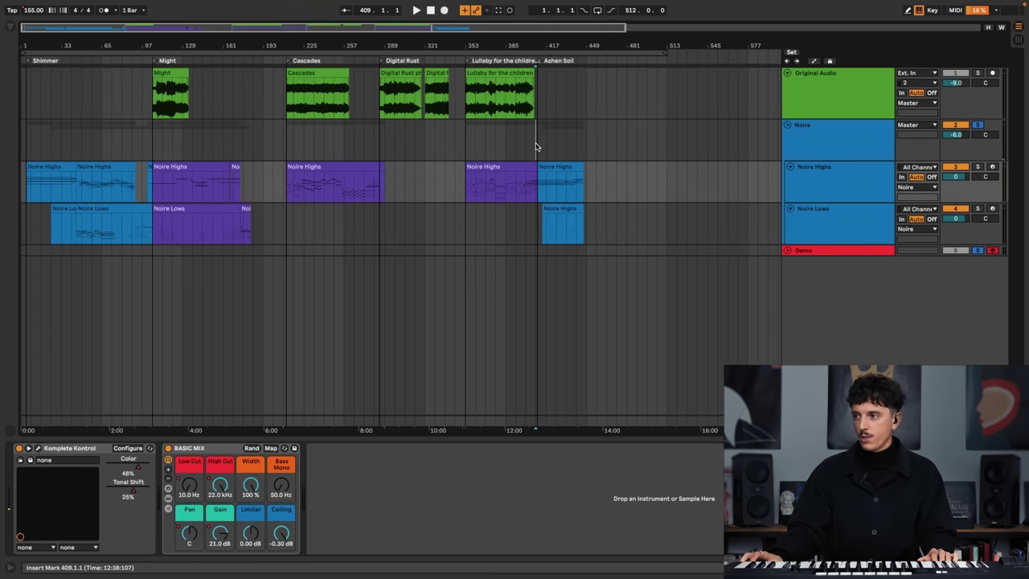
{"action": "left_click", "coordinate": [537, 96]}
{"action": "scroll", "coordinate": [537, 97], "scroll_direction": "up", "scroll_amount": 5}
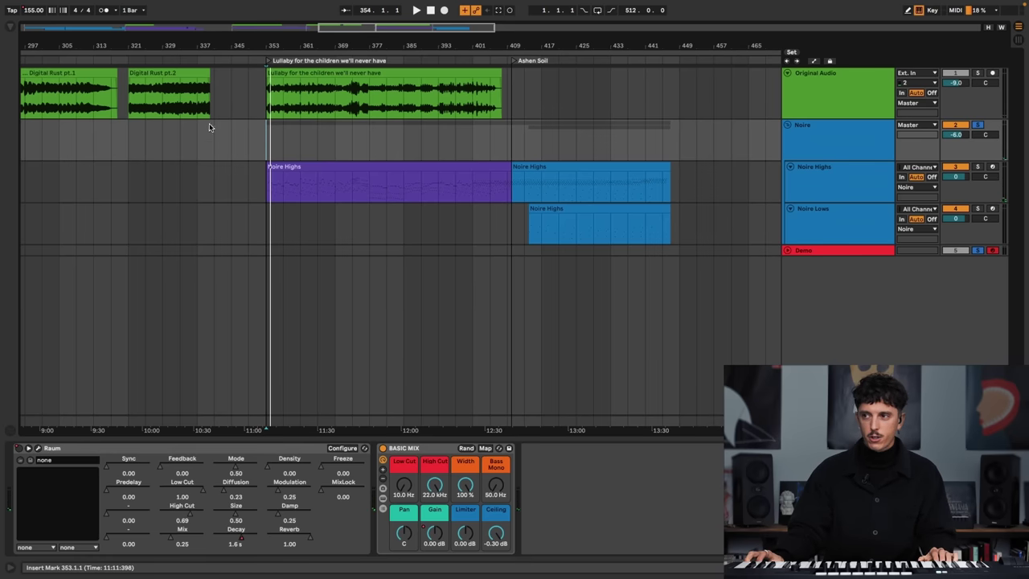
- Play the Noire parts of the Ashen Soil section from bar 409
{"action": "left_click_drag", "start_coordinate": [208, 47], "coordinate": [482, 72]}
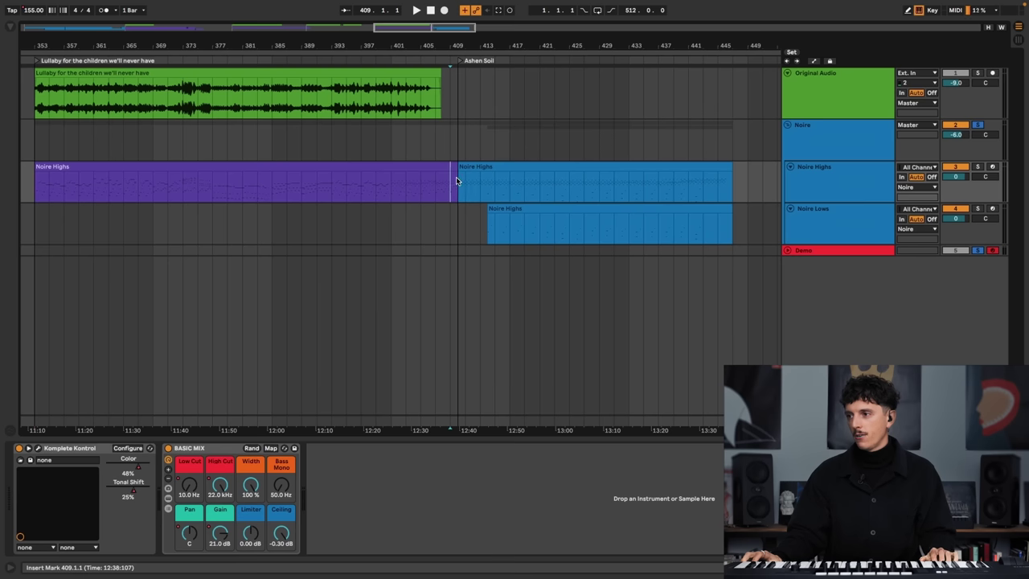
{"action": "key", "text": "space"}
{"action": "left_click_drag", "start_coordinate": [505, 40], "coordinate": [504, 45]}
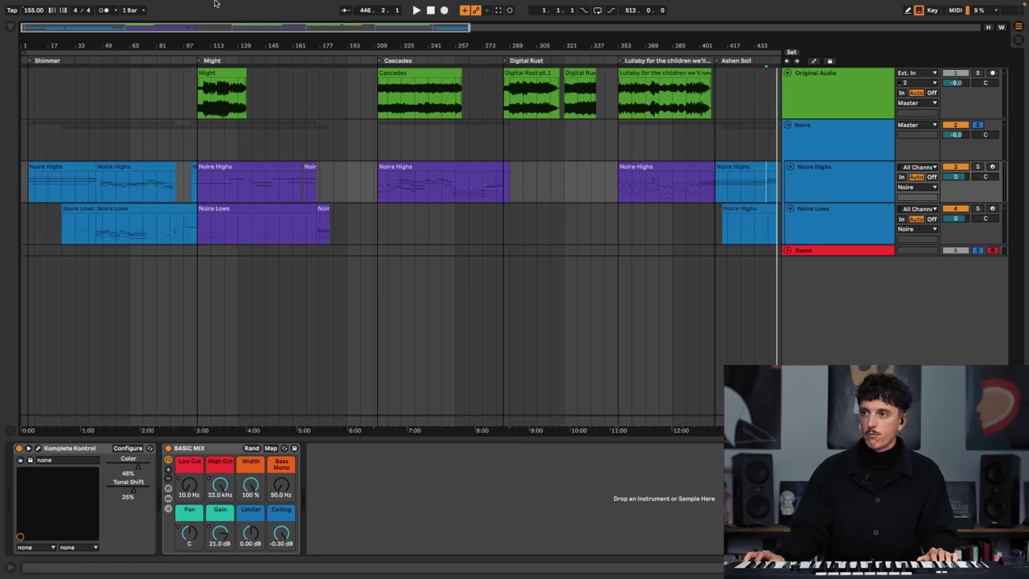
- Open the recent Live set "Tonnerre - Ripples EP - MIDI.als"
{"action": "mouse_move", "coordinate": [140, 6]}
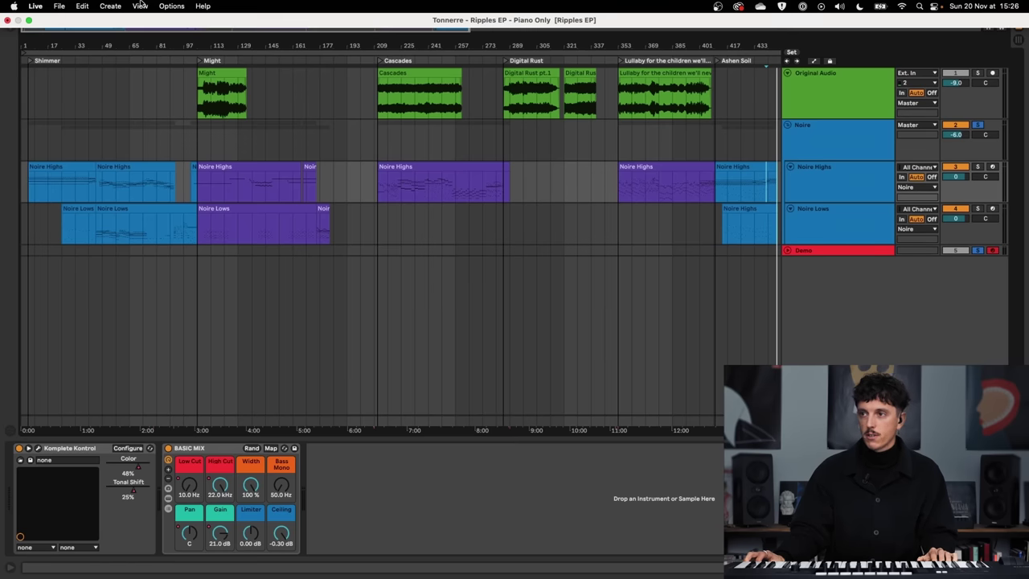
{"action": "left_click", "coordinate": [64, 5]}
{"action": "mouse_move", "coordinate": [92, 44]}
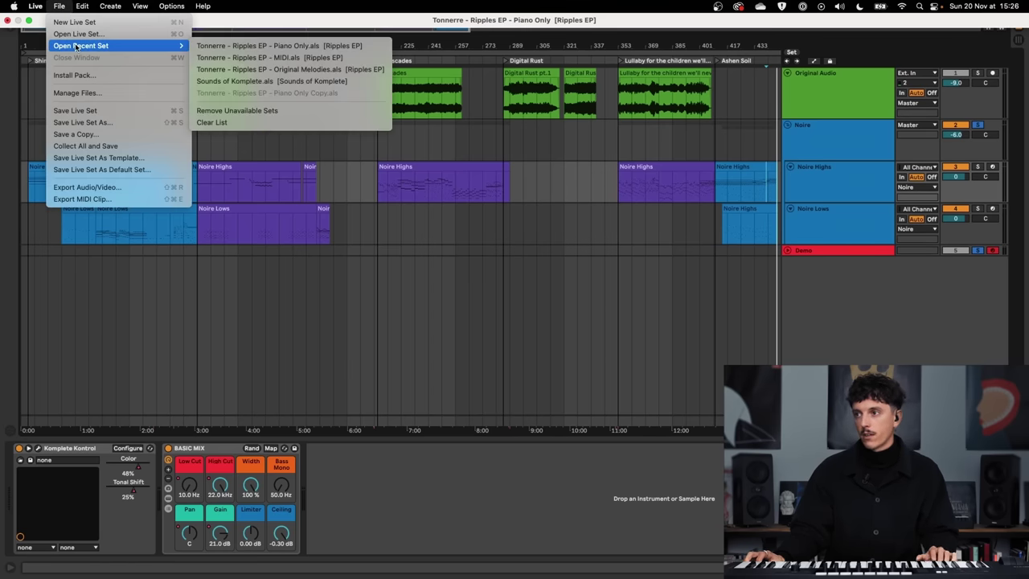
{"action": "left_click", "coordinate": [241, 54]}
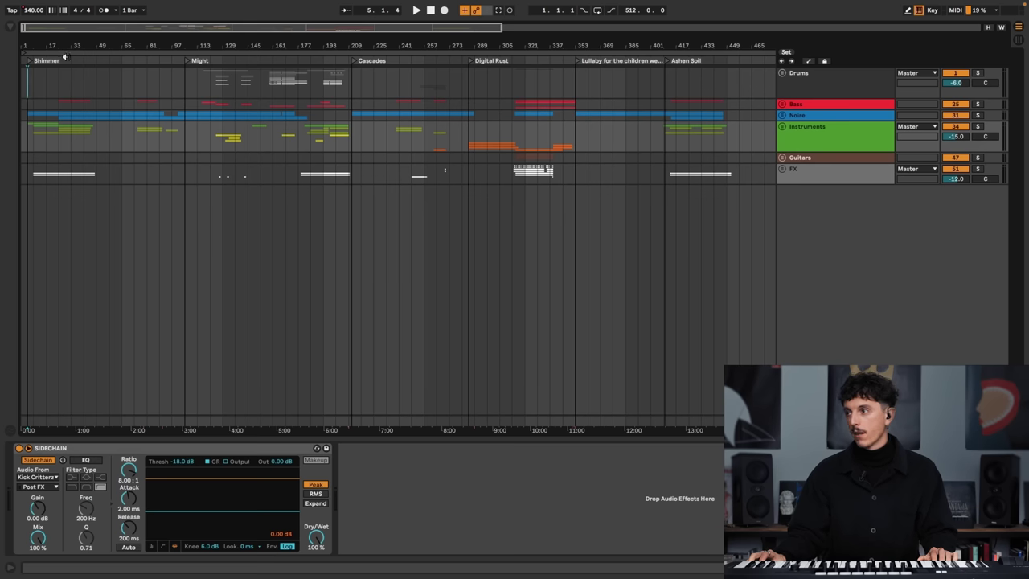
- Select the Noire, Drums, Bass and Instruments groups one after another to inspect their device chains
{"action": "left_click", "coordinate": [814, 119]}
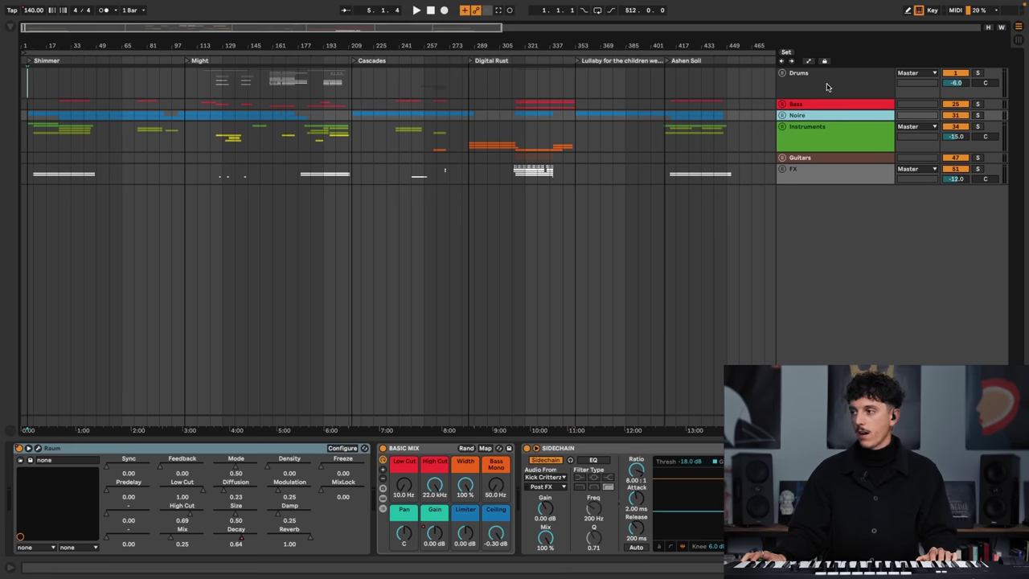
{"action": "left_click", "coordinate": [826, 87]}
{"action": "left_click", "coordinate": [823, 107]}
{"action": "left_click", "coordinate": [817, 142]}
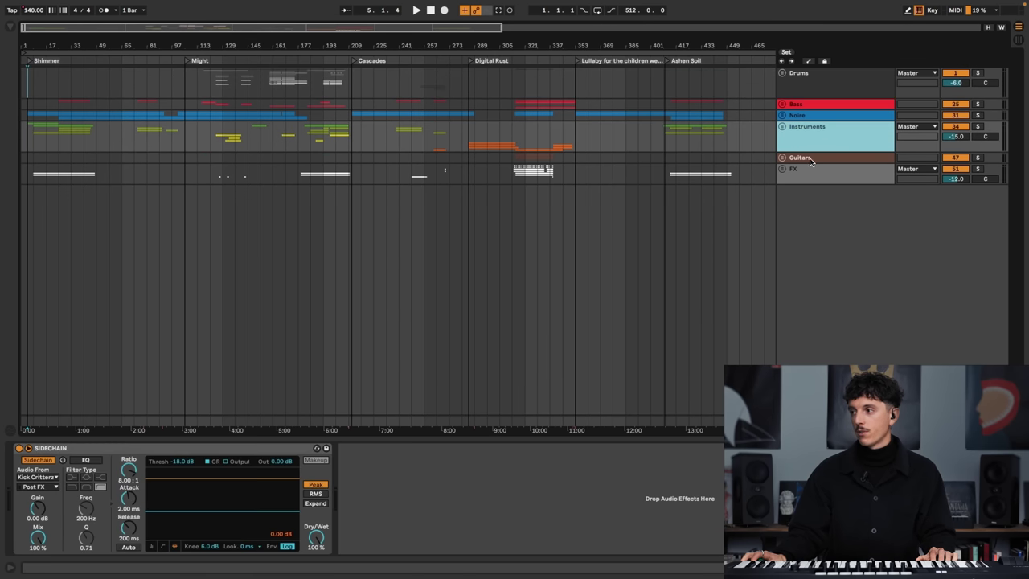
- Select the Guitars, FX and Instruments groups in turn, and briefly unfold Instruments to view its tracks
{"action": "left_click", "coordinate": [807, 158]}
{"action": "left_click", "coordinate": [823, 178]}
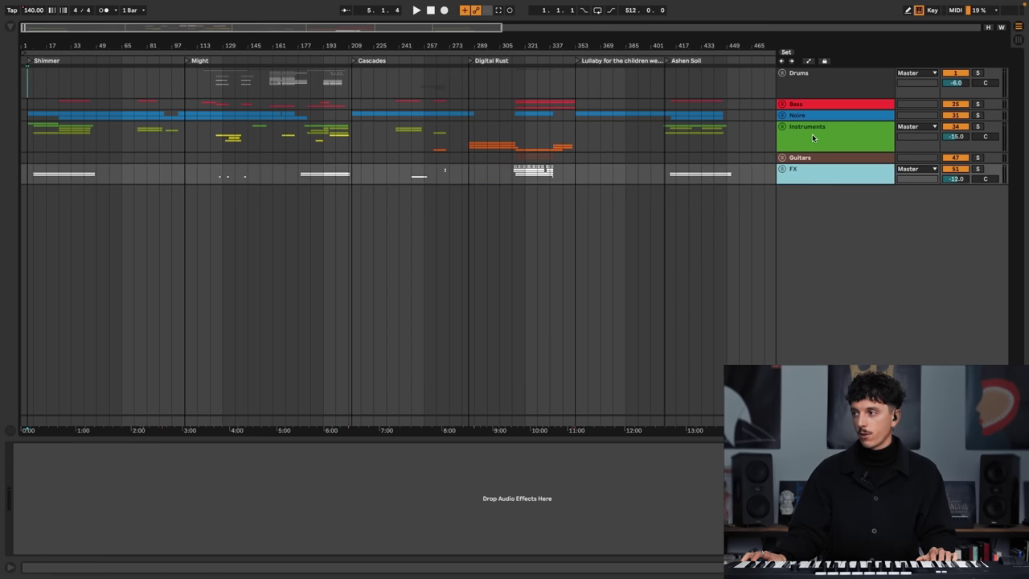
{"action": "left_click", "coordinate": [812, 145]}
{"action": "left_click", "coordinate": [783, 128]}
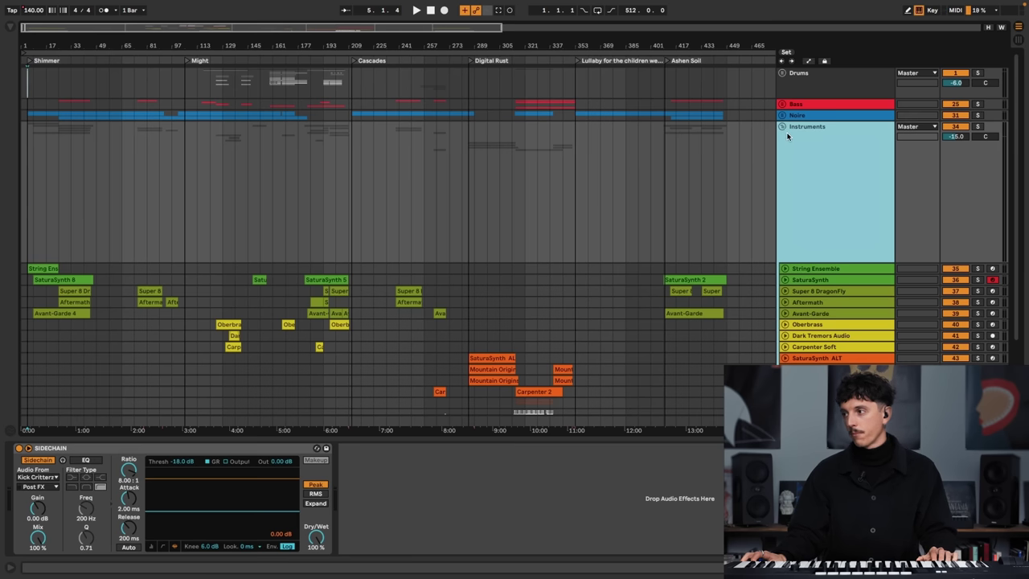
{"action": "left_click", "coordinate": [784, 129]}
- Play the Shimmer section from bar 5 and unfold the Noire group to show its tracks
{"action": "left_click", "coordinate": [69, 56]}
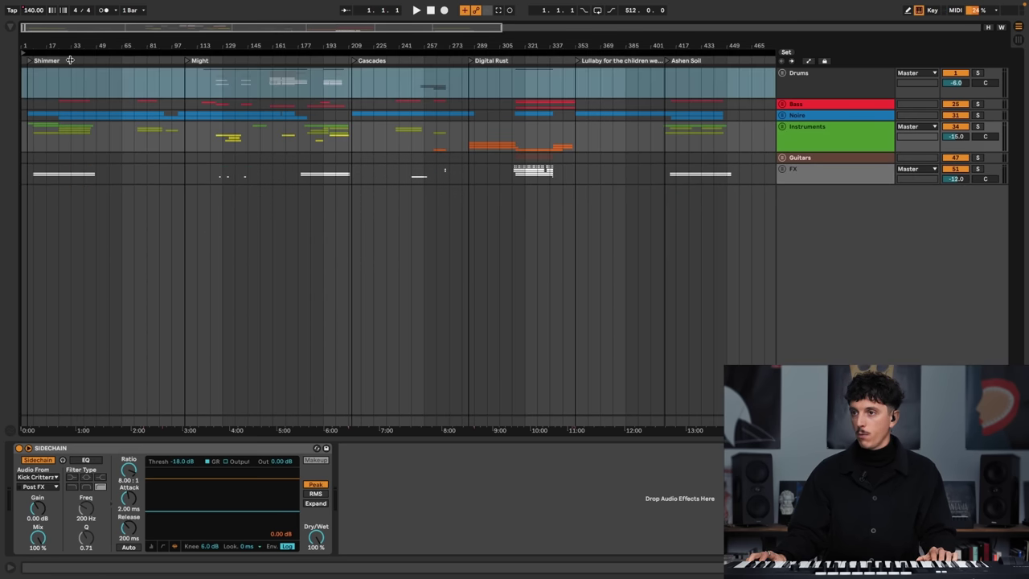
{"action": "left_click_drag", "start_coordinate": [69, 49], "coordinate": [248, 48]}
{"action": "left_click", "coordinate": [109, 139]}
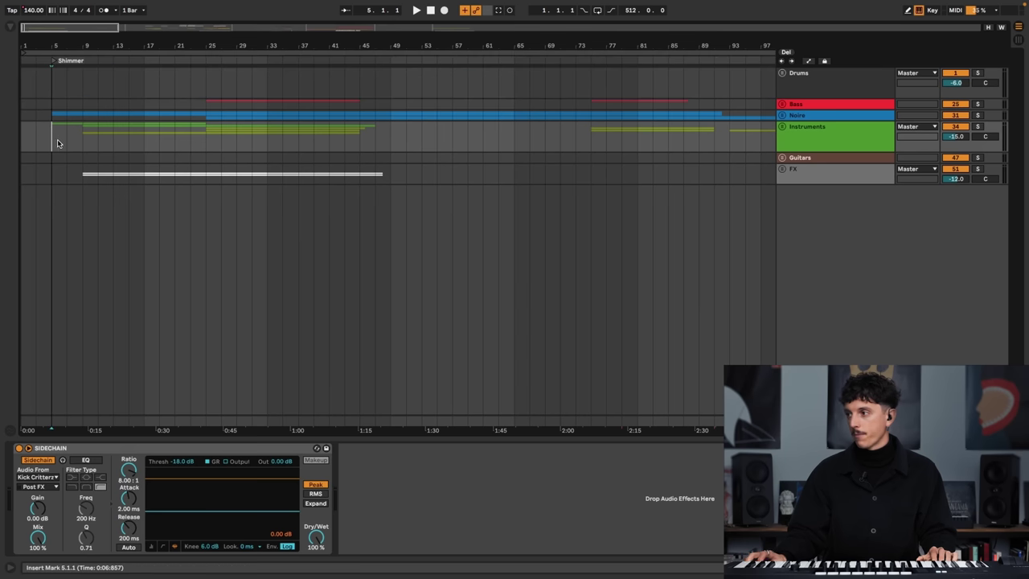
{"action": "left_click", "coordinate": [783, 117]}
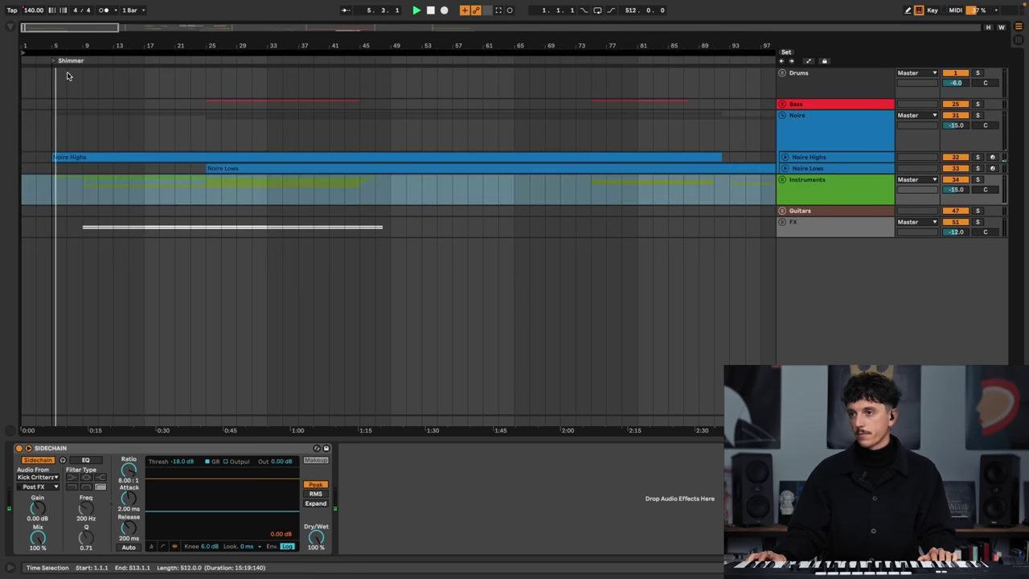
{"action": "left_click_drag", "start_coordinate": [71, 46], "coordinate": [89, 61]}
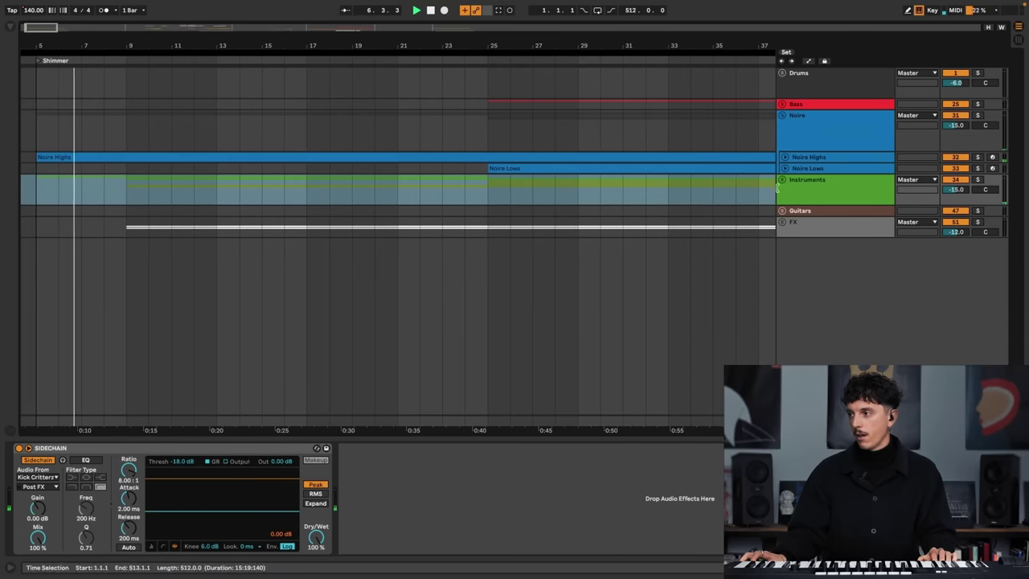
- Unfold the Noire Highs track to examine its MIDI notes, and fold it again
{"action": "left_click", "coordinate": [785, 157]}
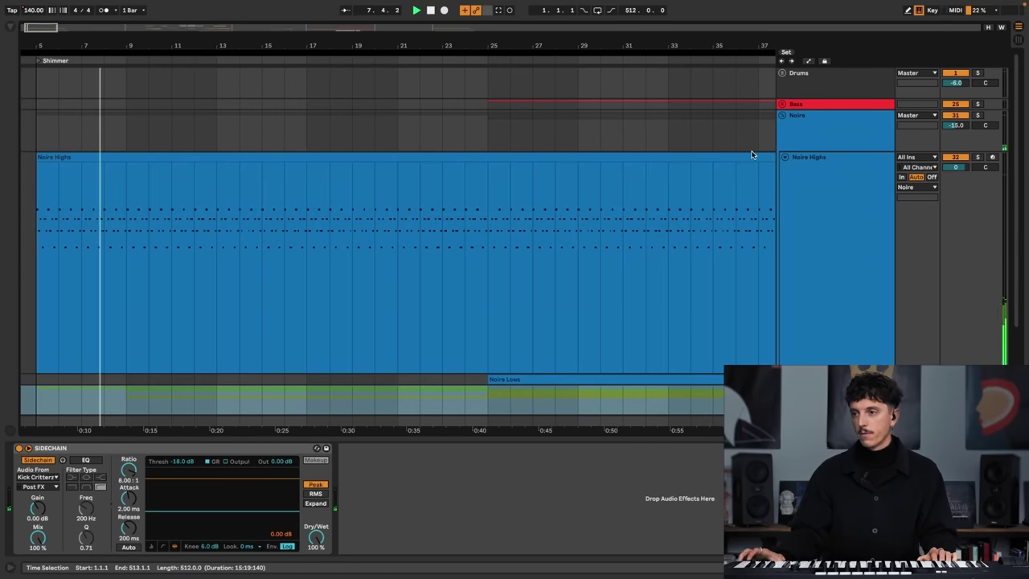
{"action": "scroll", "coordinate": [183, 289], "scroll_direction": "down", "scroll_amount": 2}
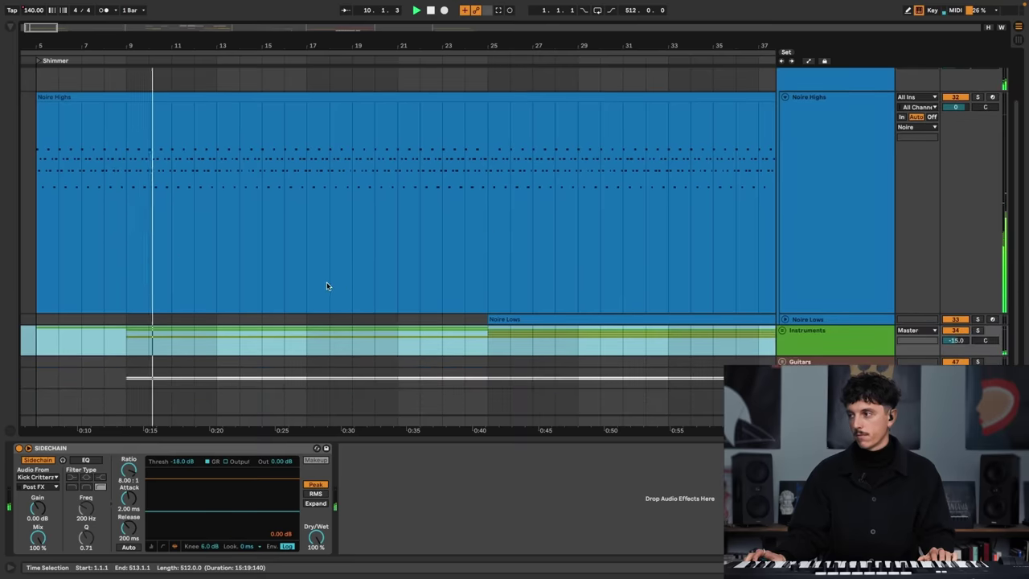
{"action": "left_click", "coordinate": [785, 98]}
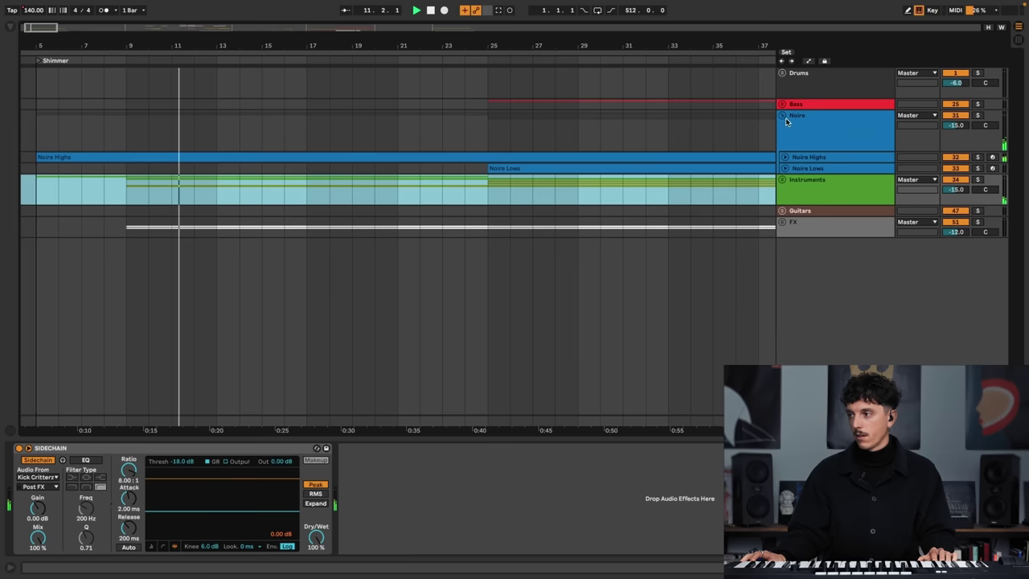
- Unfold the Instruments group, select the SaturaSynth track and solo it briefly during playback
{"action": "left_click", "coordinate": [784, 181]}
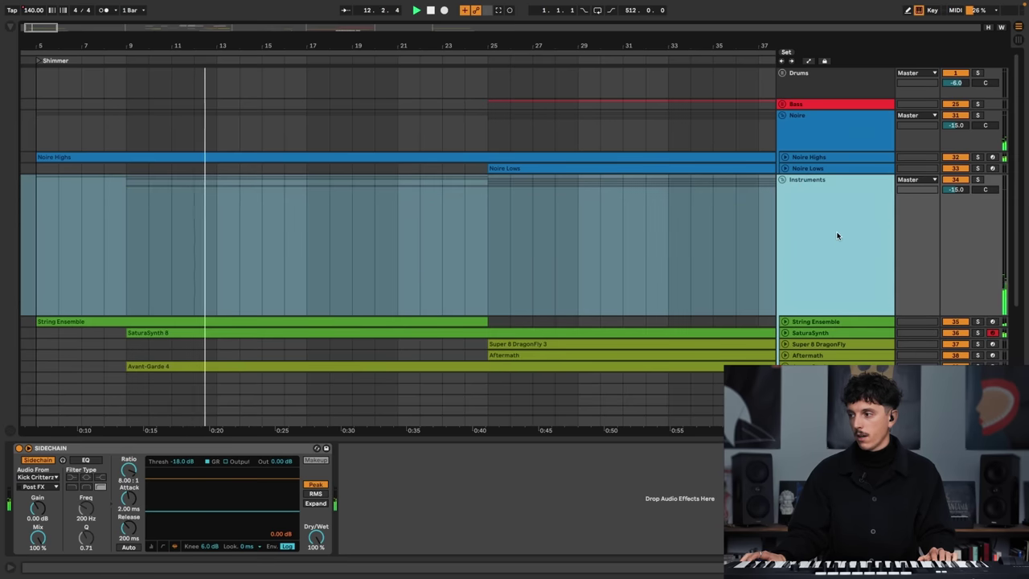
{"action": "scroll", "coordinate": [837, 235], "scroll_direction": "down", "scroll_amount": 1}
{"action": "left_click", "coordinate": [825, 313]}
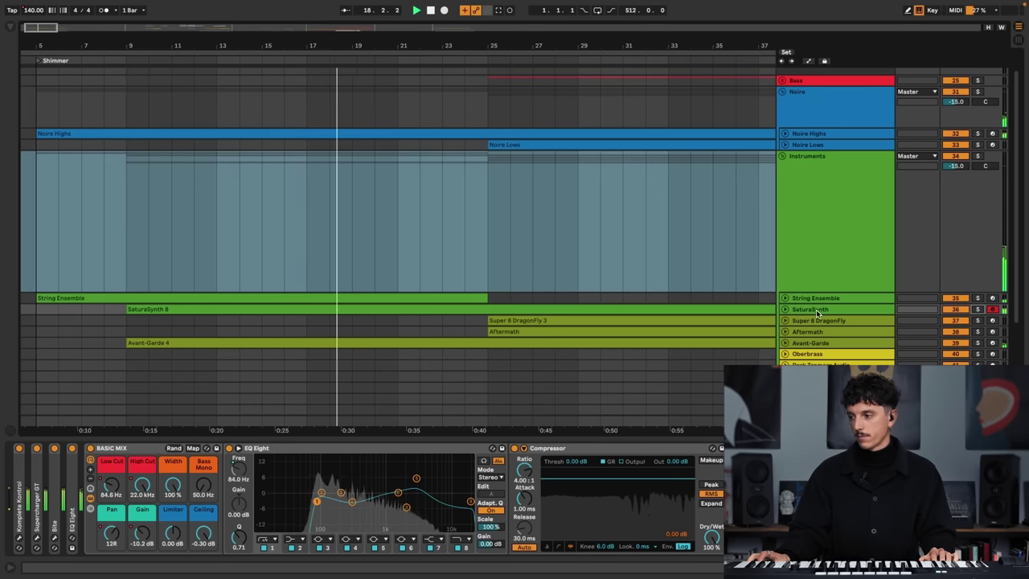
{"action": "left_click", "coordinate": [977, 309]}
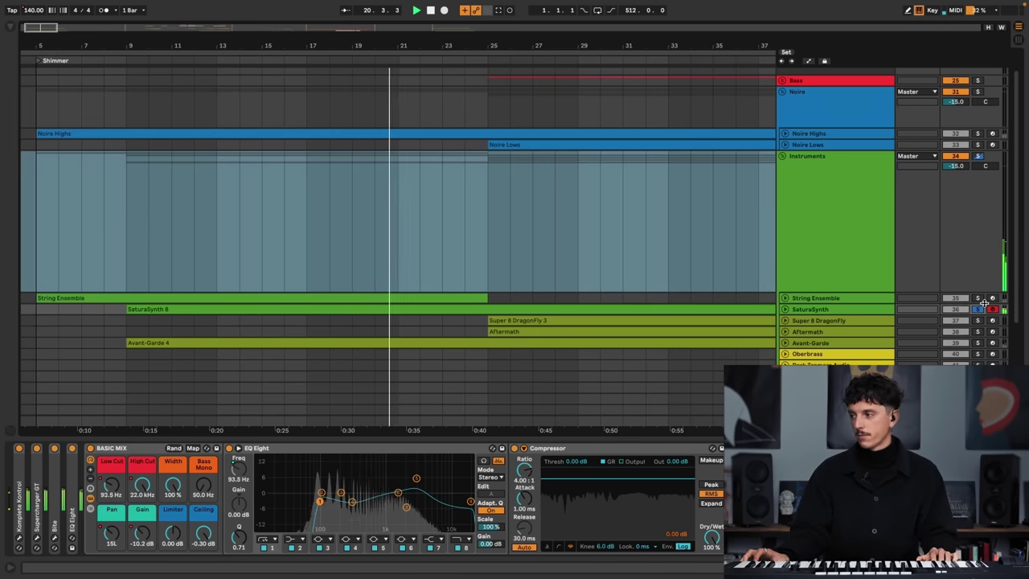
{"action": "left_click", "coordinate": [977, 309]}
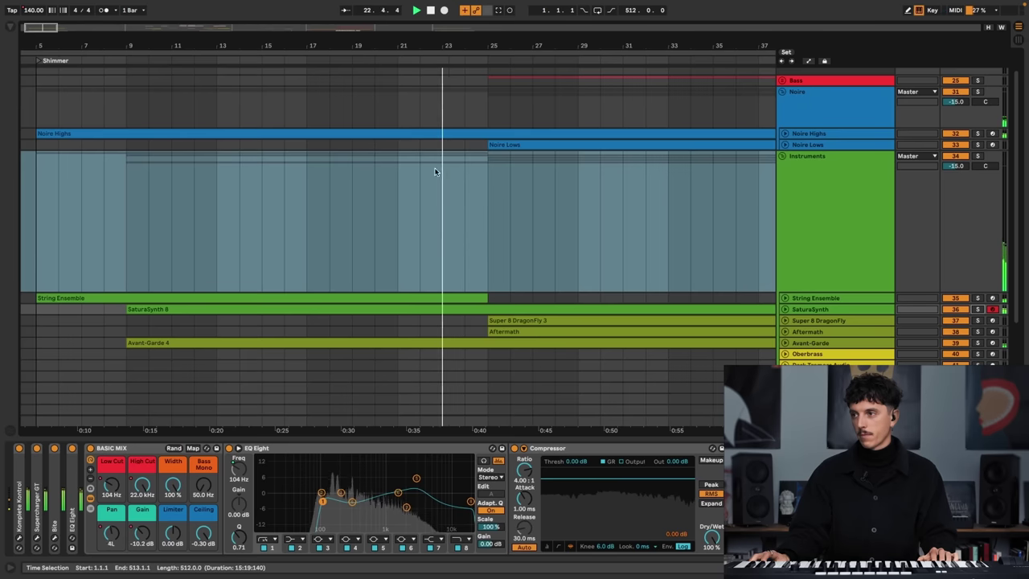
- Stop playback and place the insert marker at bar 20 on the Noire group
{"action": "left_click", "coordinate": [371, 49]}
{"action": "left_click_drag", "start_coordinate": [408, 39], "coordinate": [410, 31]}
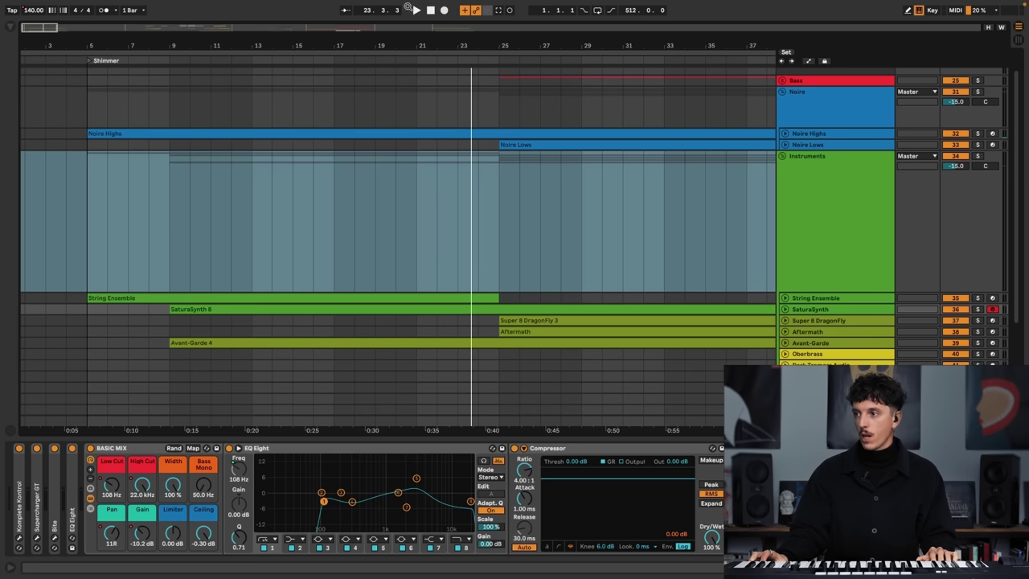
{"action": "left_click", "coordinate": [396, 97]}
{"action": "key", "text": "space"}
- Fold the BASIC MIX rack on SaturaSynth, inspect the Komplete Kontrol instrument's Massive X patch, and close its window
{"action": "left_click", "coordinate": [823, 310]}
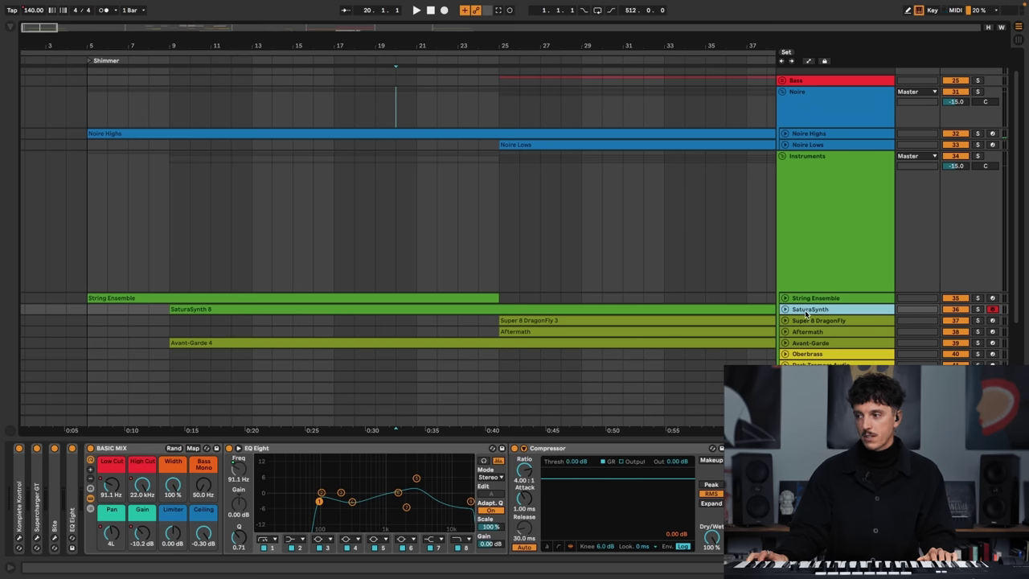
{"action": "left_click", "coordinate": [90, 498]}
{"action": "double_click", "coordinate": [119, 451]}
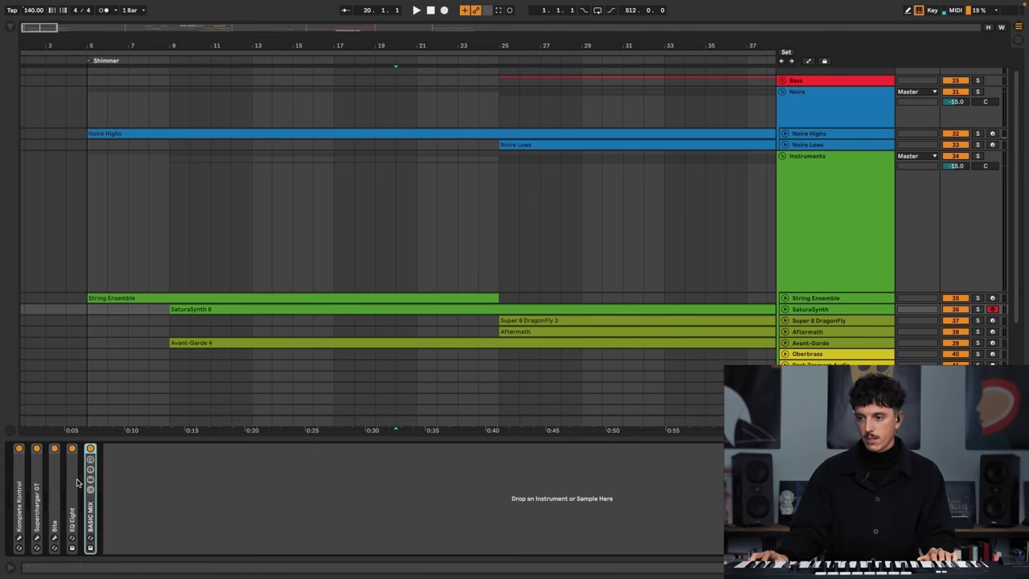
{"action": "double_click", "coordinate": [23, 483]}
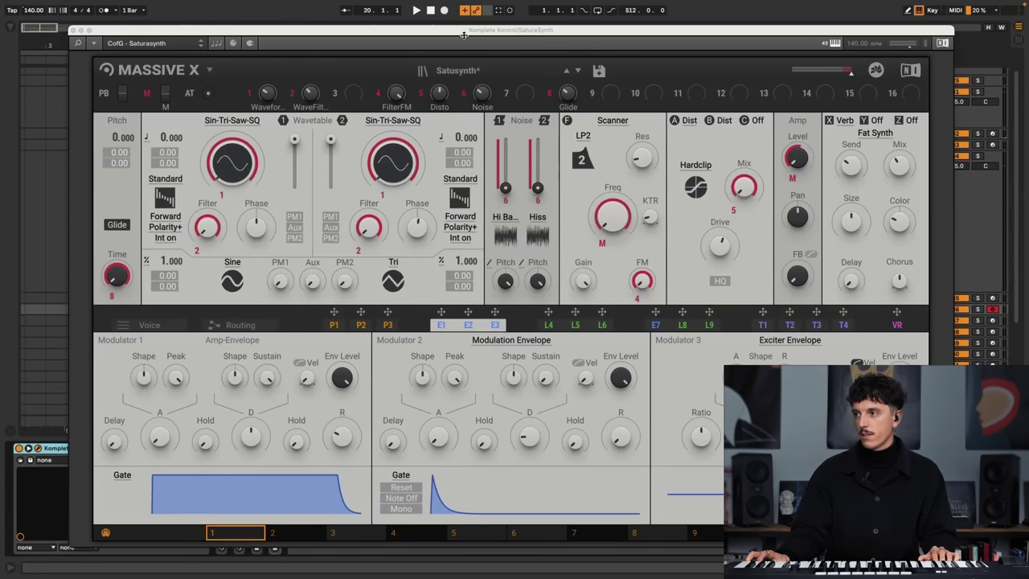
{"action": "mouse_move", "coordinate": [464, 34]}
{"action": "left_mouse_down"}
{"action": "mouse_move", "coordinate": [443, 38]}
{"action": "mouse_move", "coordinate": [468, 31]}
{"action": "left_mouse_up"}
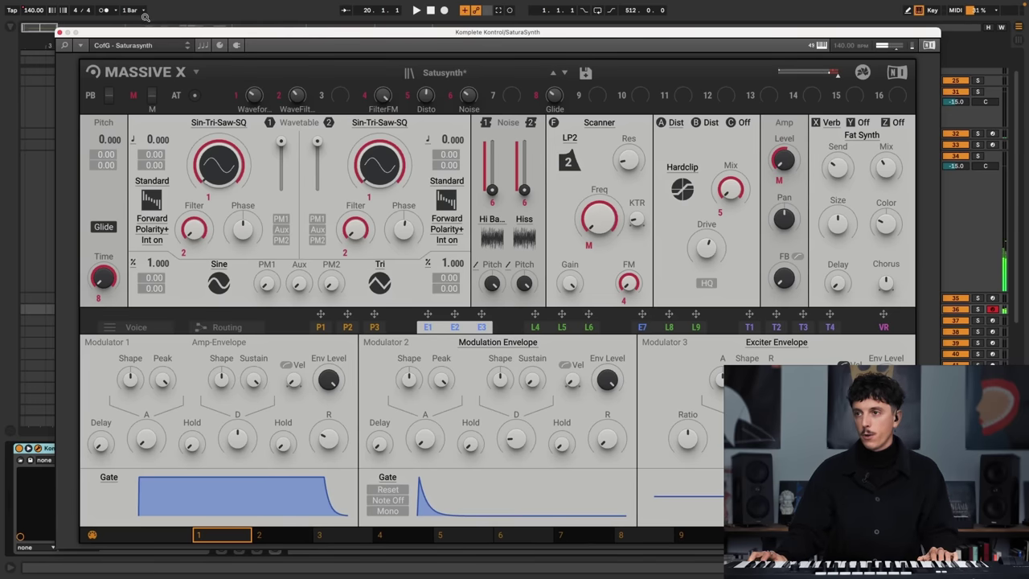
{"action": "left_click", "coordinate": [58, 32]}
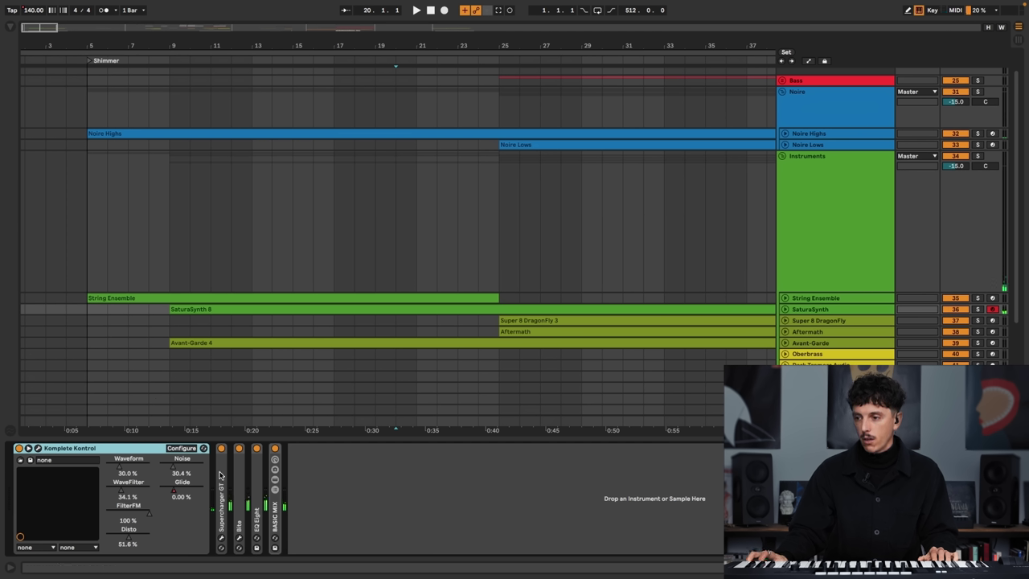
- Bypass Supercharger GT, Bite and EQ Eight, solo the SaturaSynth track, and reopen its Komplete Kontrol window
{"action": "left_click", "coordinate": [239, 449]}
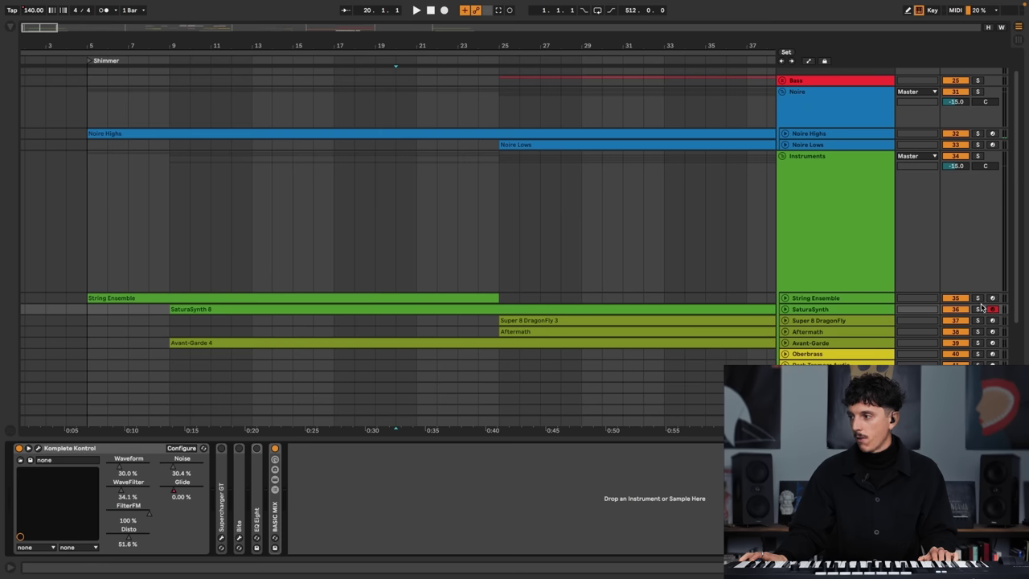
{"action": "left_click", "coordinate": [979, 309]}
{"action": "left_click", "coordinate": [39, 447]}
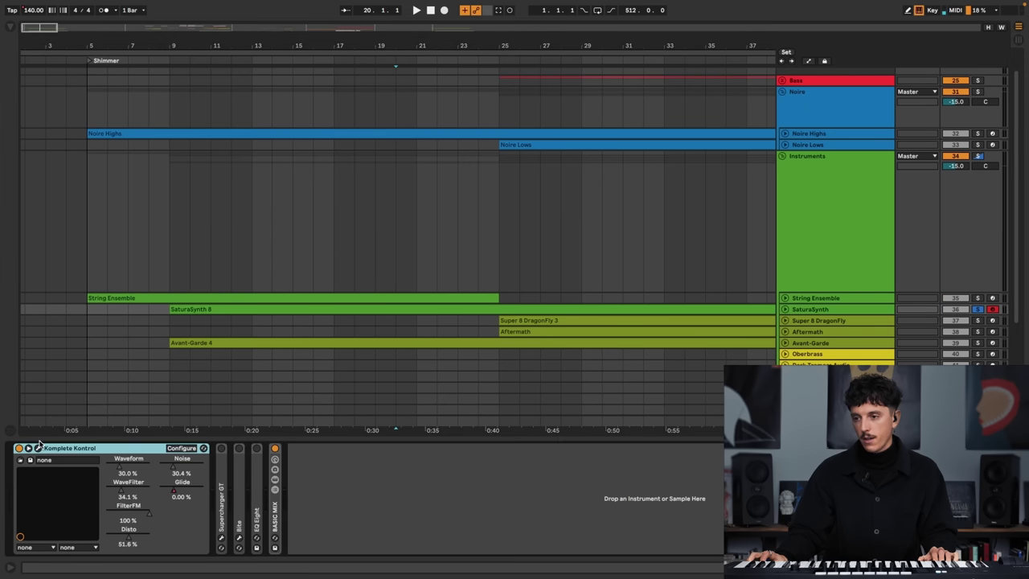
{"action": "key", "text": "super+alt+p"}
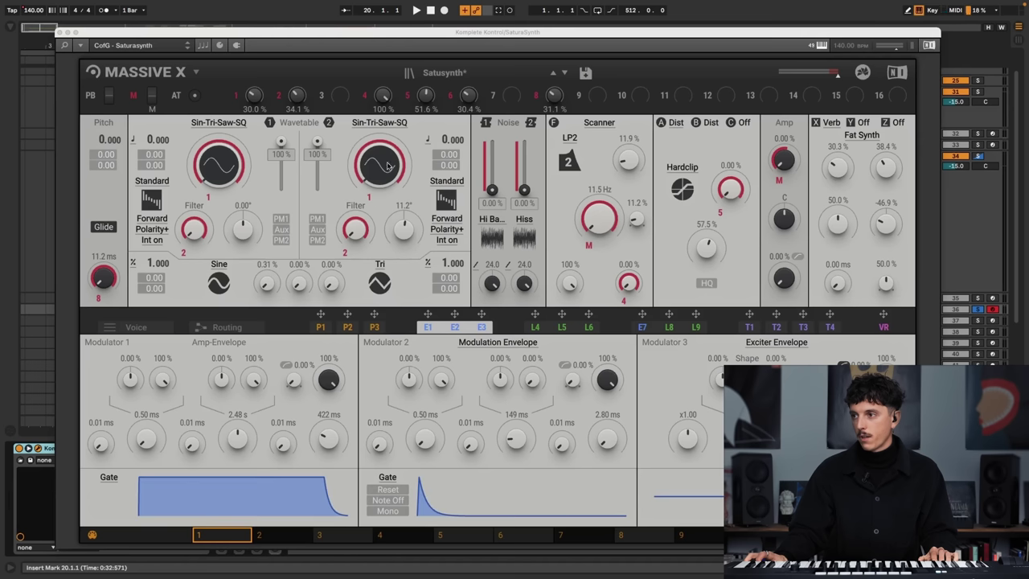
- Switch off both distortions, the Scanner filter and both noise sources in Massive X to audition the bare oscillators
{"action": "left_click", "coordinate": [699, 127]}
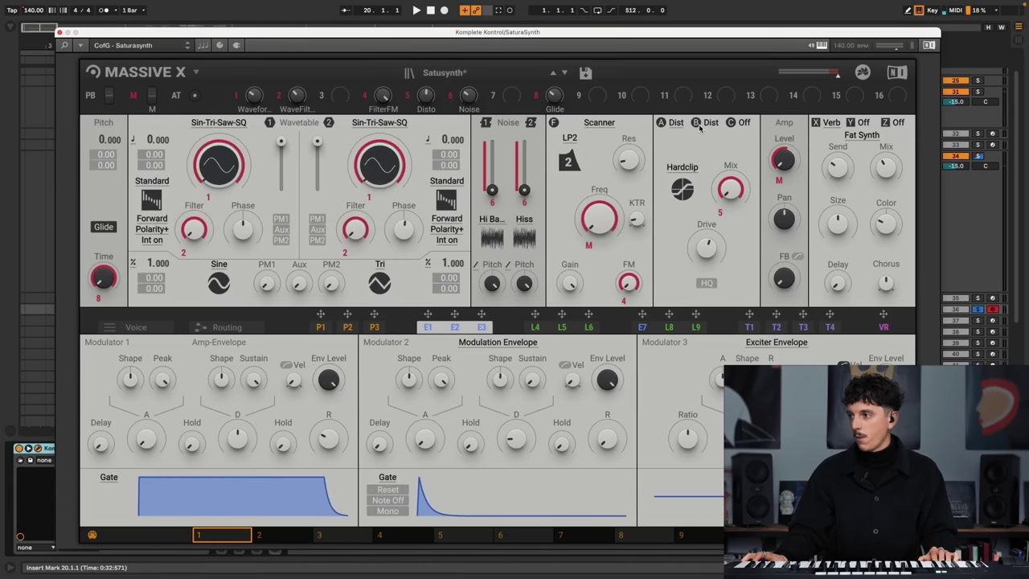
{"action": "left_click", "coordinate": [661, 122]}
{"action": "left_click", "coordinate": [553, 123]}
{"action": "left_click", "coordinate": [530, 122]}
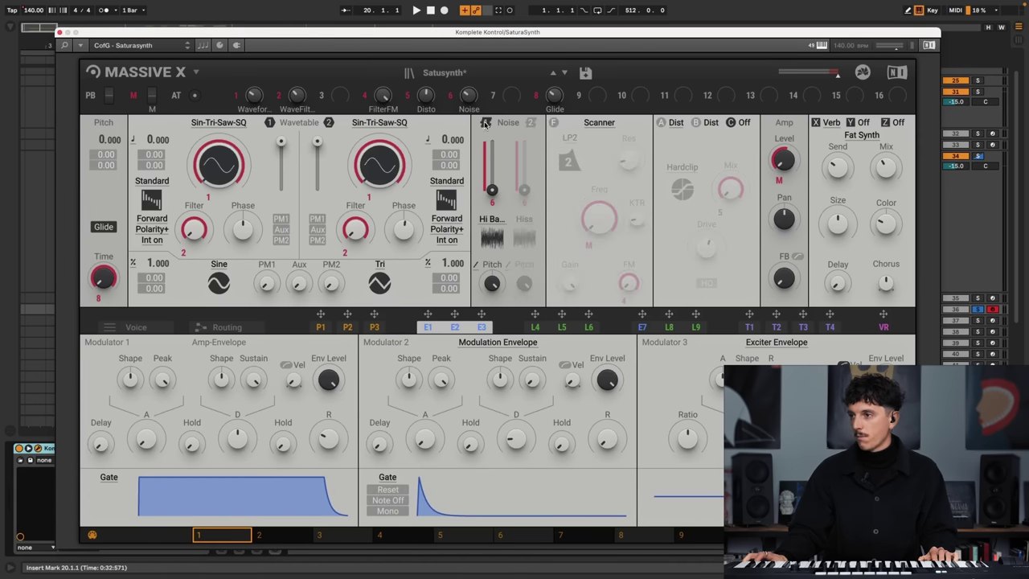
{"action": "left_click", "coordinate": [485, 122]}
{"action": "left_click", "coordinate": [328, 122]}
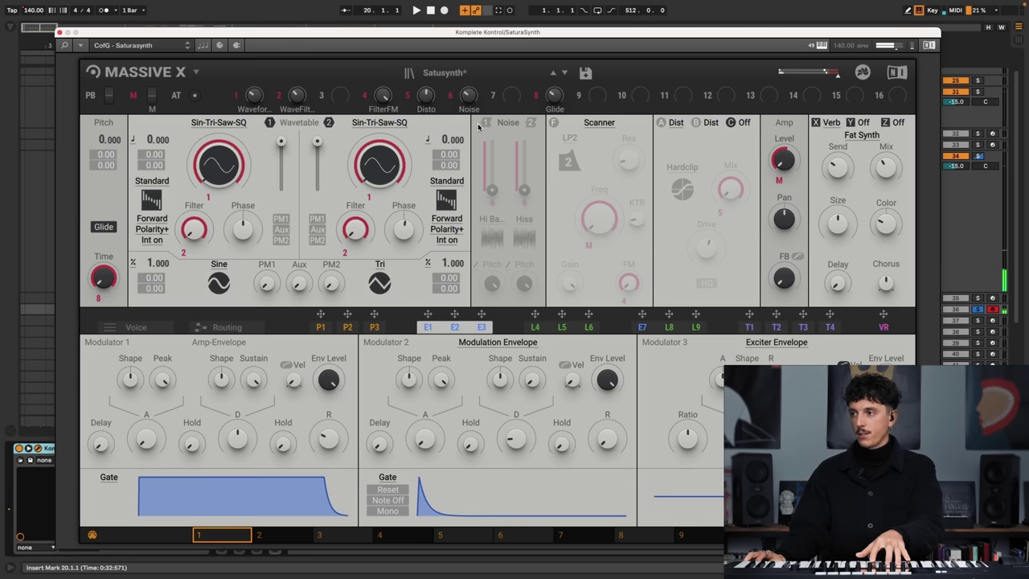
- Re-enable noise 1 and 2, the Scanner filter, and distortions A and B in Massive X one by one
{"action": "left_click", "coordinate": [486, 123]}
{"action": "left_click", "coordinate": [530, 123]}
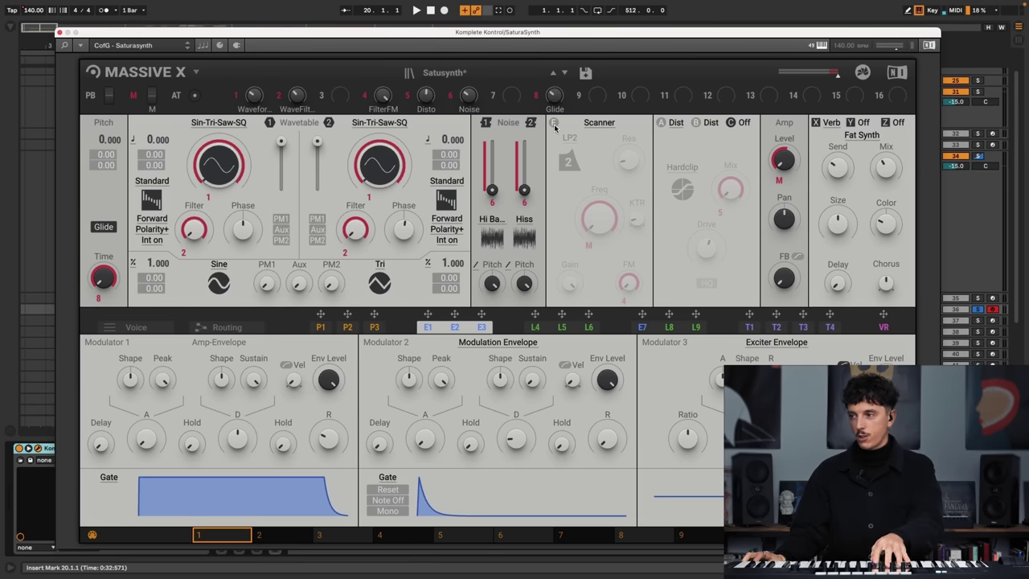
{"action": "left_click", "coordinate": [554, 123]}
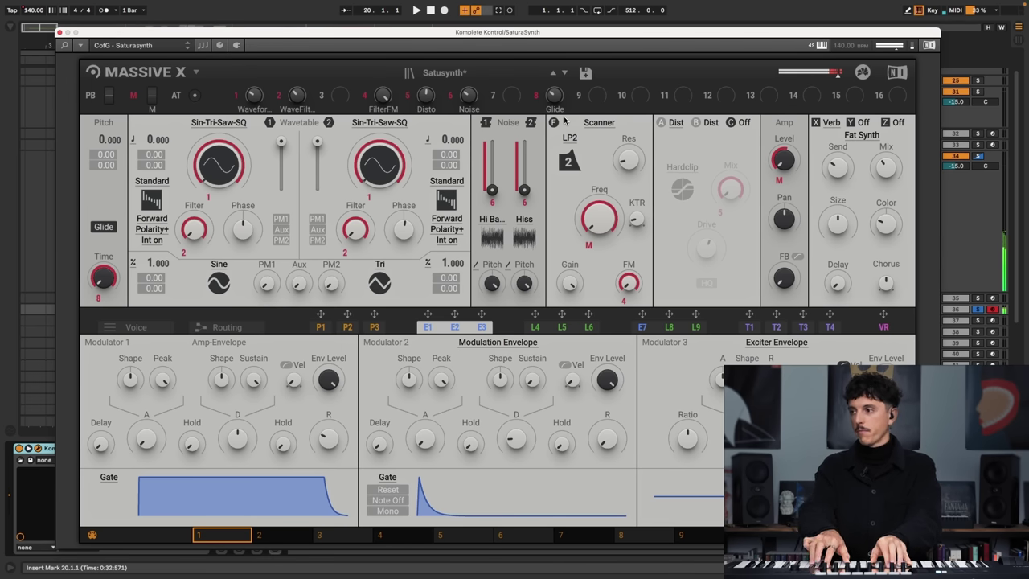
{"action": "left_click", "coordinate": [661, 123]}
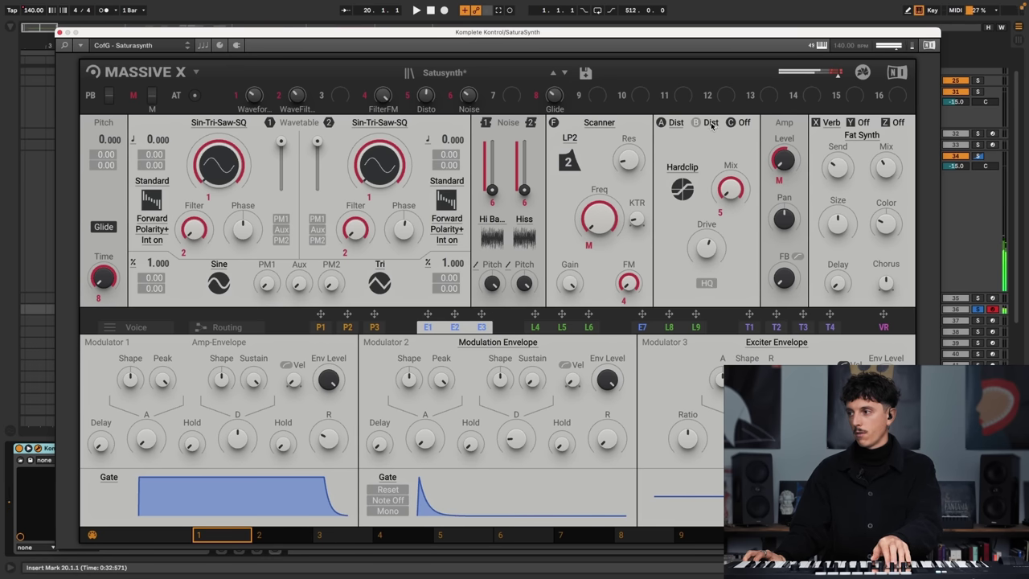
{"action": "left_click", "coordinate": [697, 123]}
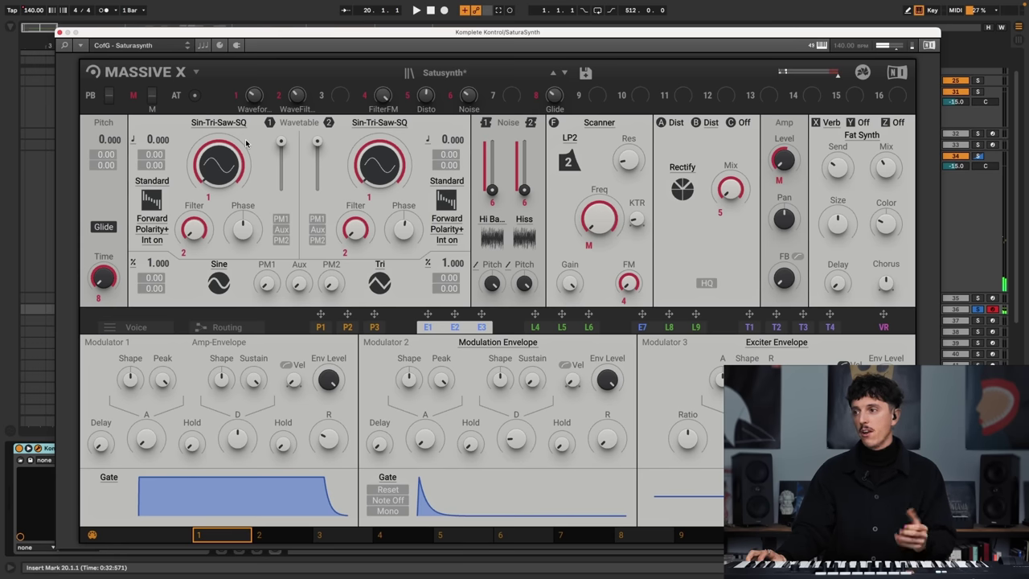
- Close the Massive X window, then unfold Supercharger GT and open its plug-in window
{"action": "left_click", "coordinate": [58, 32]}
{"action": "double_click", "coordinate": [222, 474]}
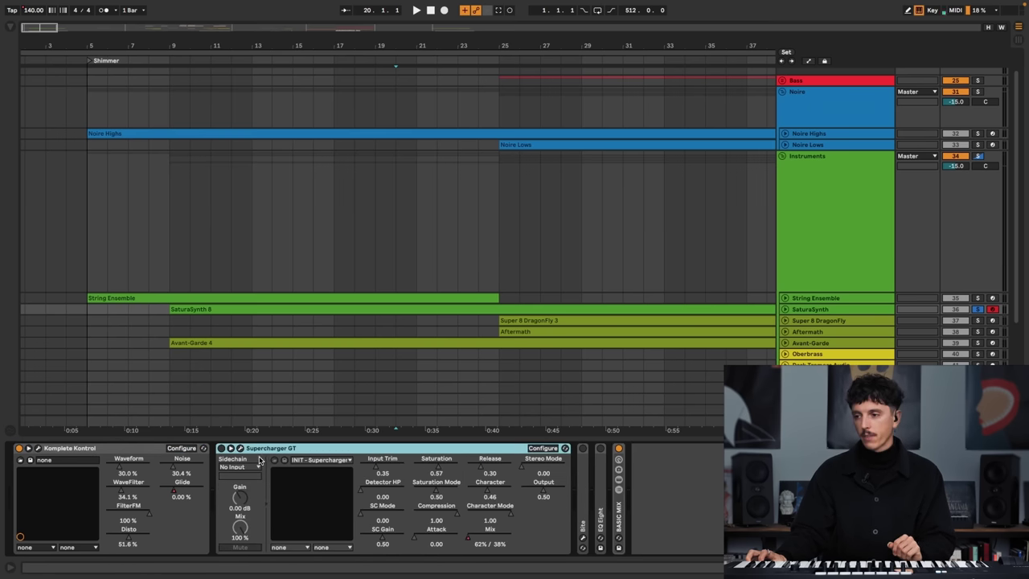
{"action": "left_click", "coordinate": [239, 448]}
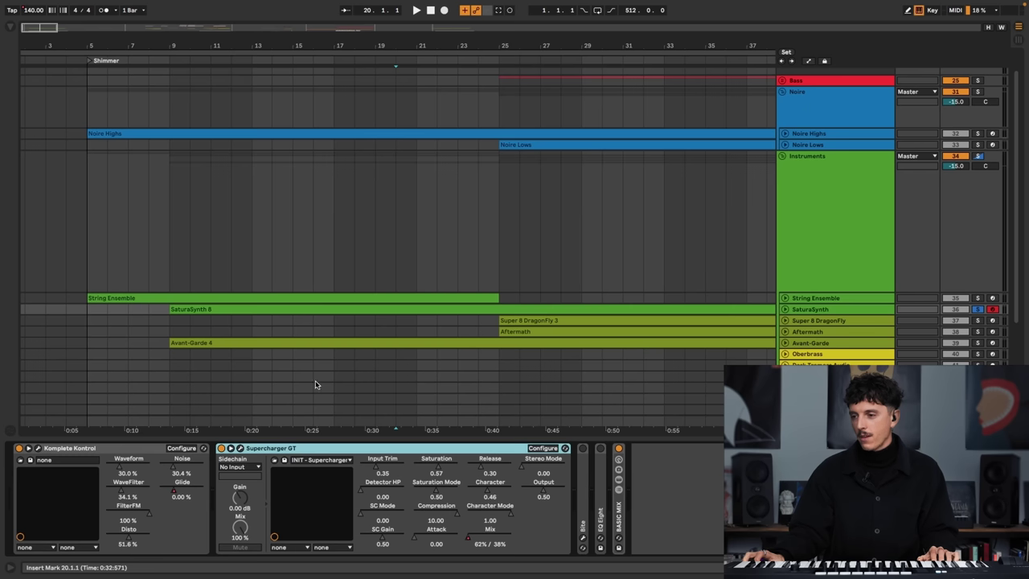
- Unfold Bite, open its plug-in window over the arrangement, and toggle the effect to compare the sound
{"action": "double_click", "coordinate": [580, 474]}
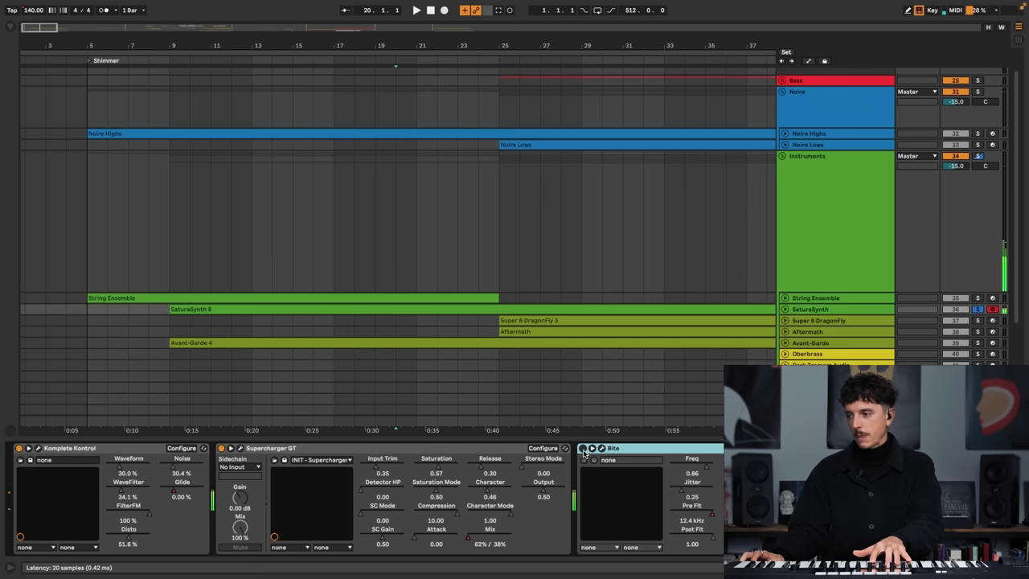
{"action": "left_click", "coordinate": [601, 448]}
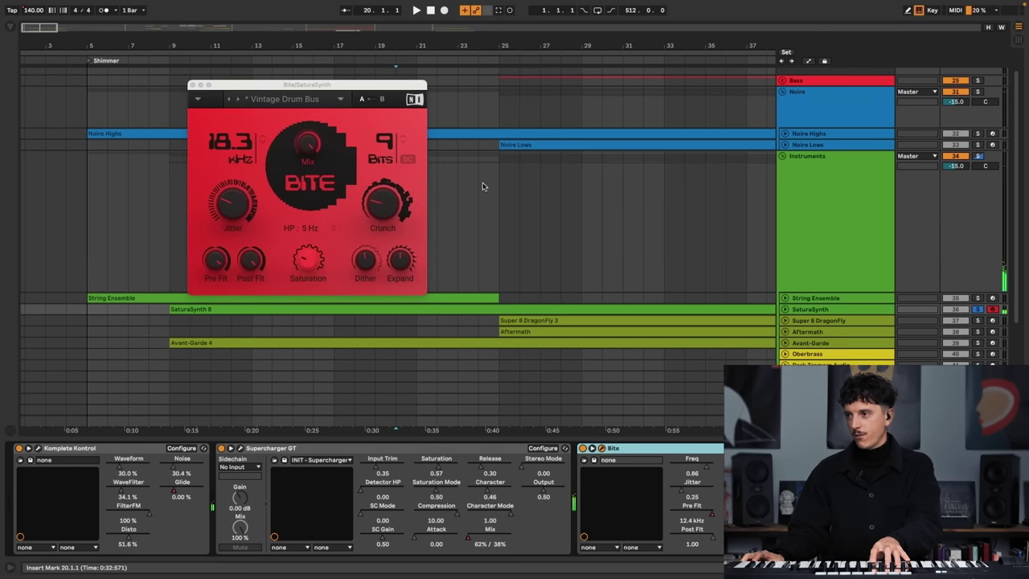
{"action": "left_click_drag", "start_coordinate": [318, 89], "coordinate": [396, 133]}
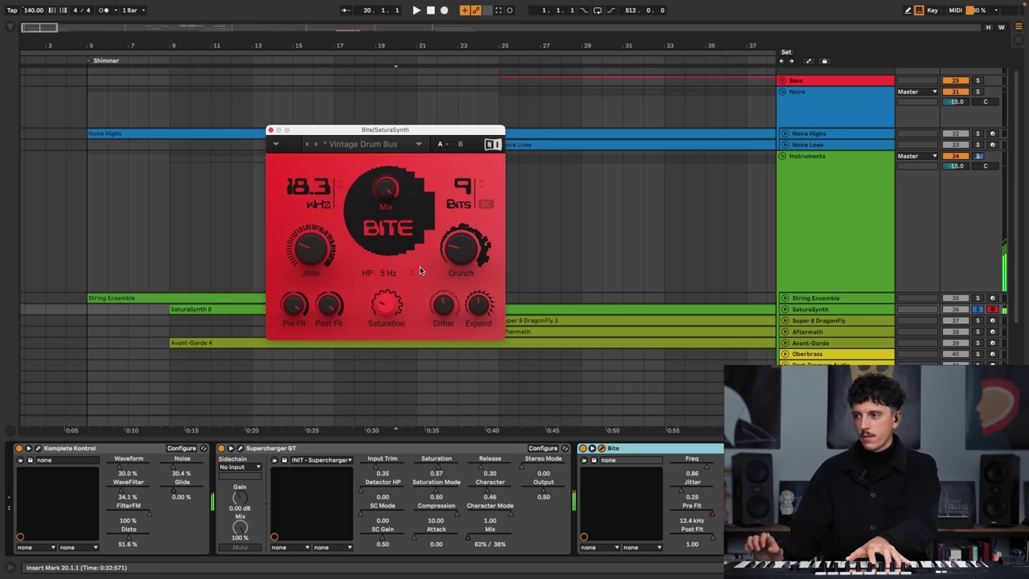
{"action": "left_click", "coordinate": [581, 449]}
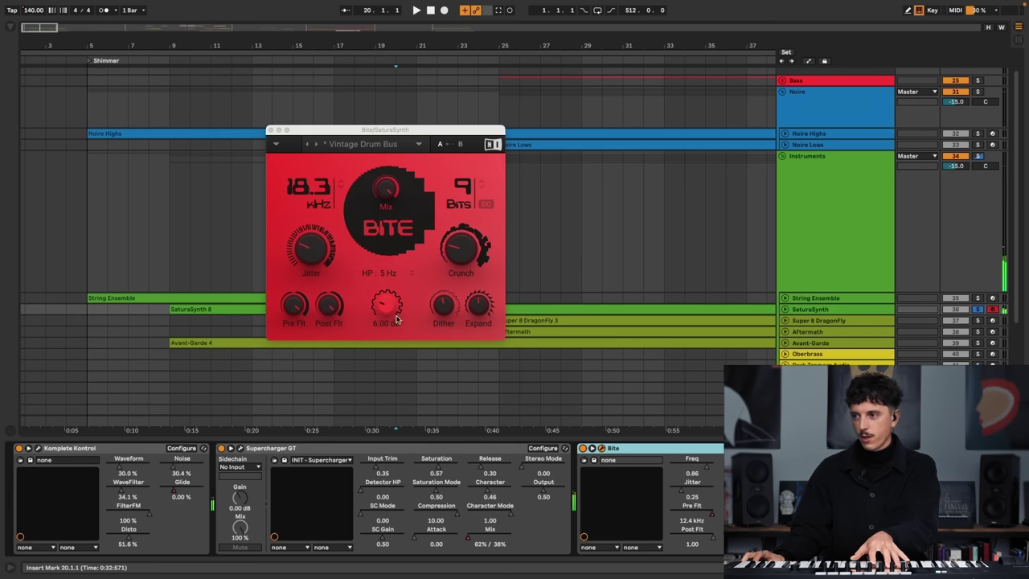
- Close the Bite window, select the SaturaSynth track and review where its clips occur across all songs in the arrangement
{"action": "left_click", "coordinate": [273, 131]}
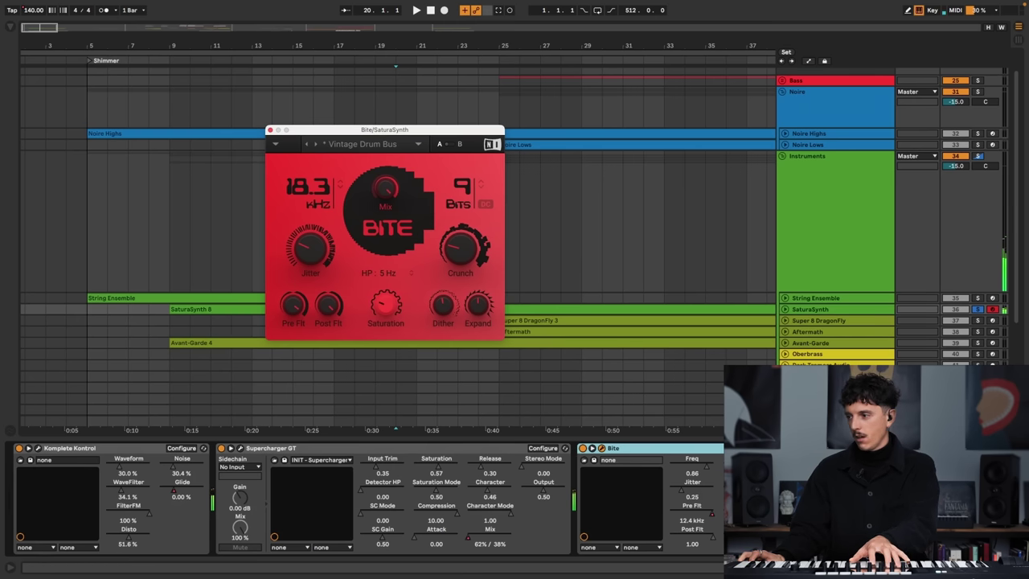
{"action": "left_click", "coordinate": [271, 130]}
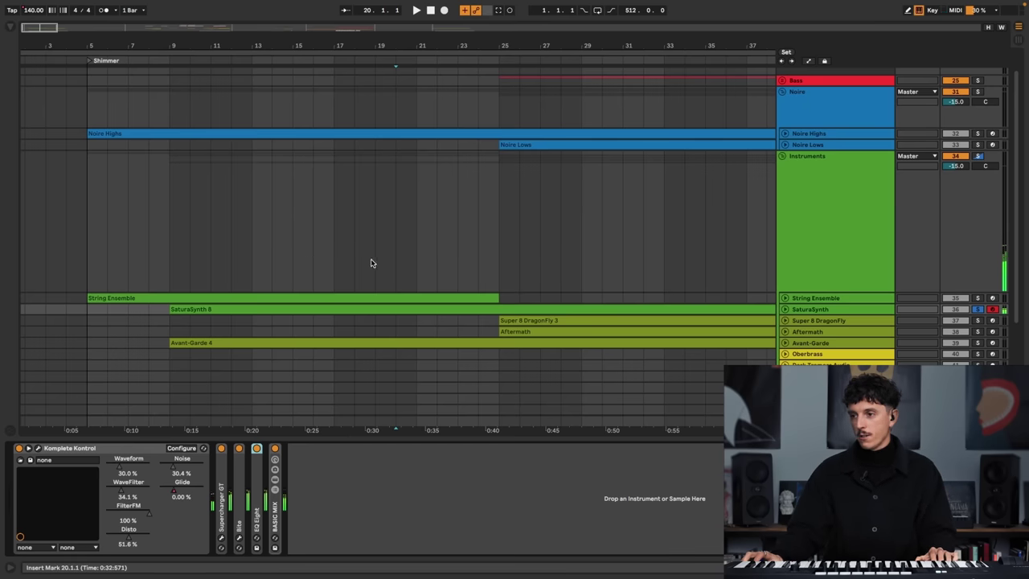
{"action": "left_click", "coordinate": [789, 310]}
{"action": "left_click_drag", "start_coordinate": [483, 46], "coordinate": [474, 10]}
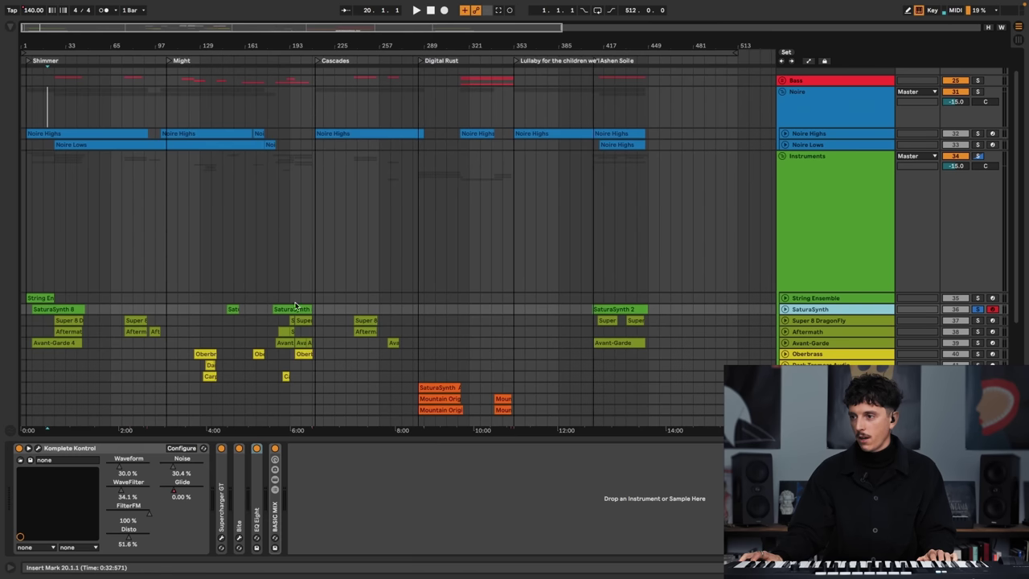
{"action": "left_click_drag", "start_coordinate": [86, 40], "coordinate": [86, 53]}
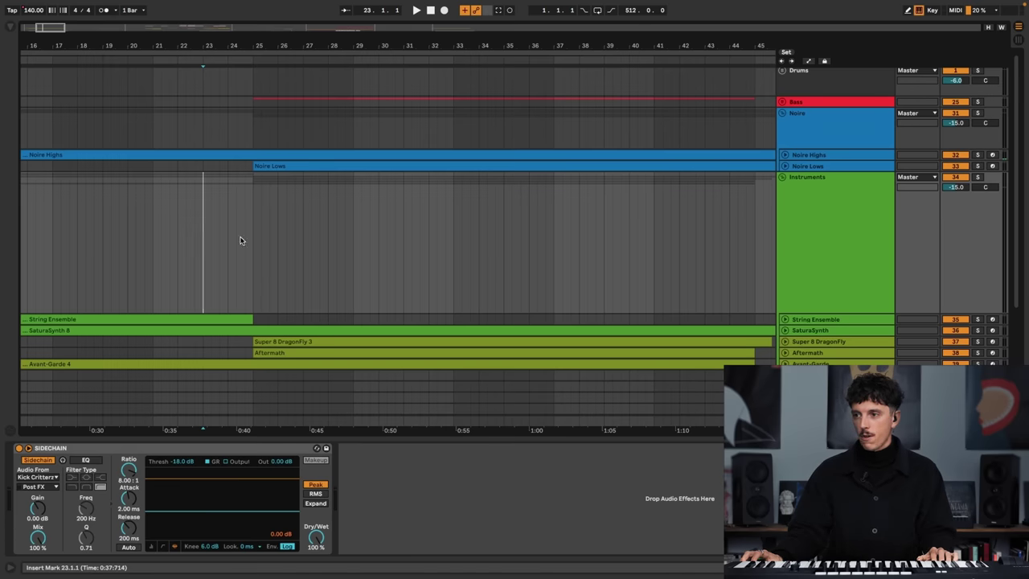
- Play Shimmer from bar 23 into the section at bar 25, then solo the Noire Lows track
{"action": "key", "text": "space"}
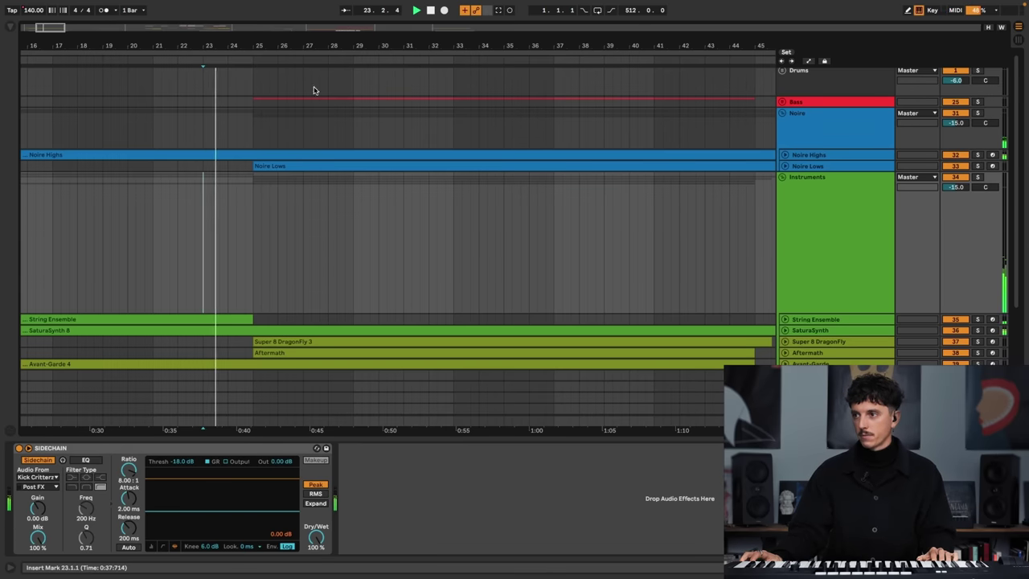
{"action": "left_click_drag", "start_coordinate": [335, 46], "coordinate": [317, 42]}
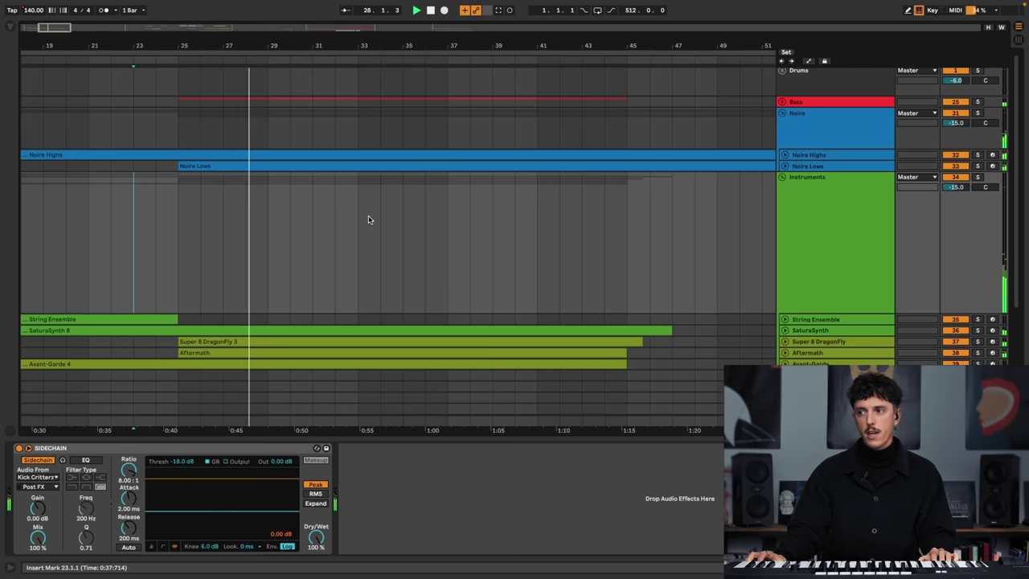
{"action": "left_click", "coordinate": [978, 166]}
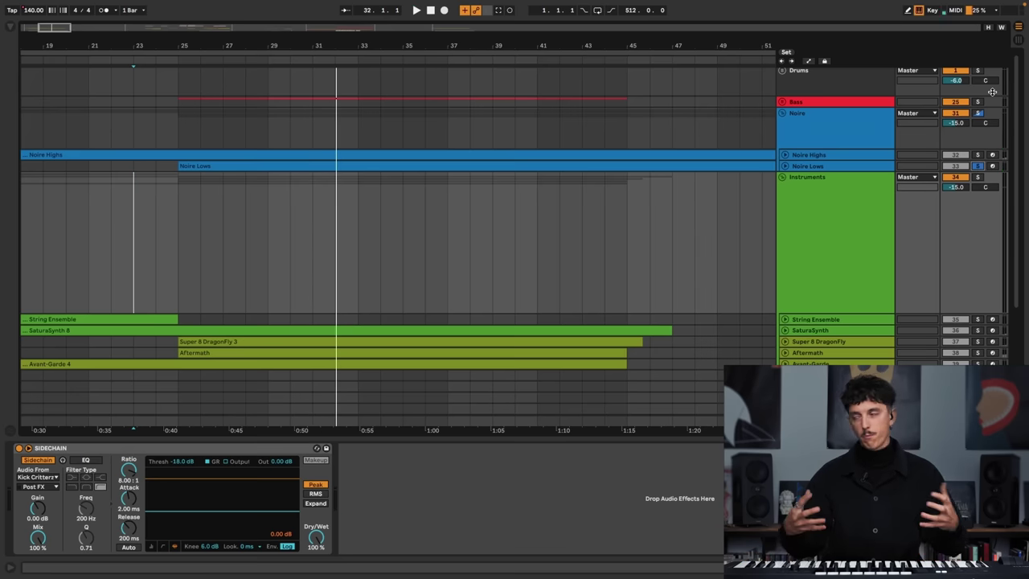
- Unfold the Bass group, solo and unfold the Monark Sub track, and play its clip from bar 25
{"action": "left_click", "coordinate": [796, 102]}
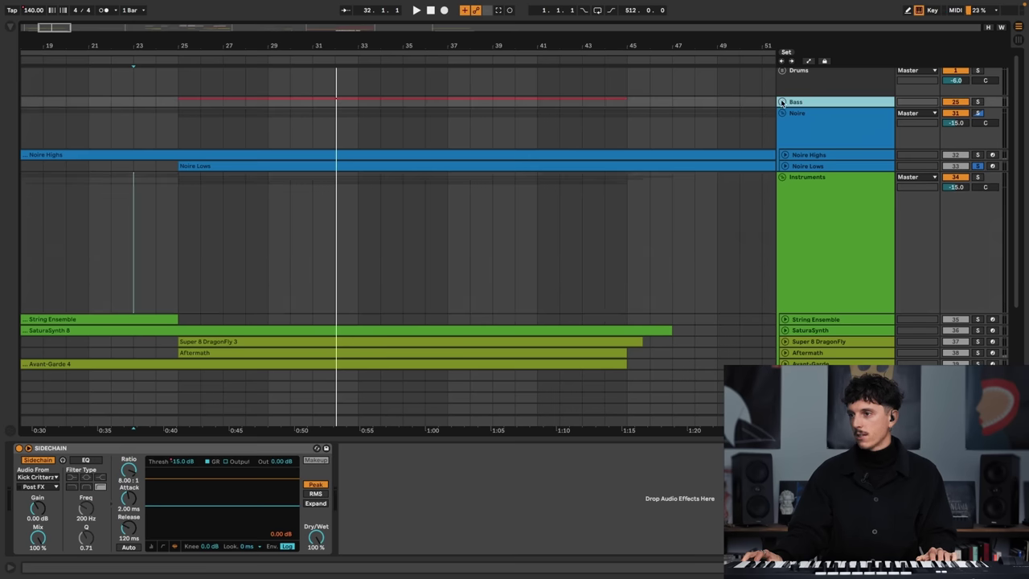
{"action": "left_click", "coordinate": [781, 102]}
{"action": "left_click", "coordinate": [825, 202]}
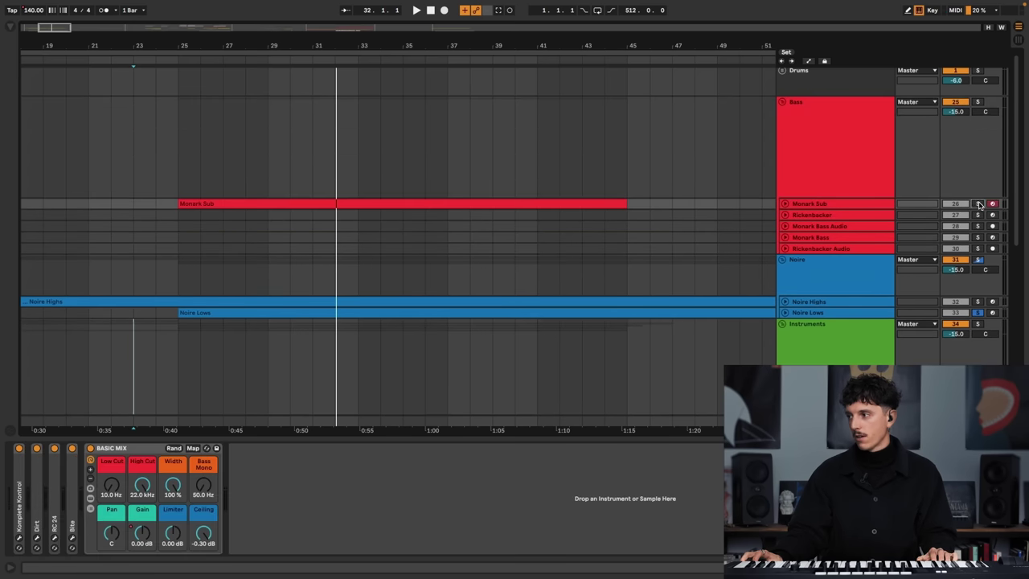
{"action": "left_click", "coordinate": [782, 203]}
{"action": "scroll", "coordinate": [281, 217], "scroll_direction": "down", "scroll_amount": 1}
{"action": "left_click", "coordinate": [180, 223]}
{"action": "scroll", "coordinate": [310, 257], "scroll_direction": "down", "scroll_amount": 3}
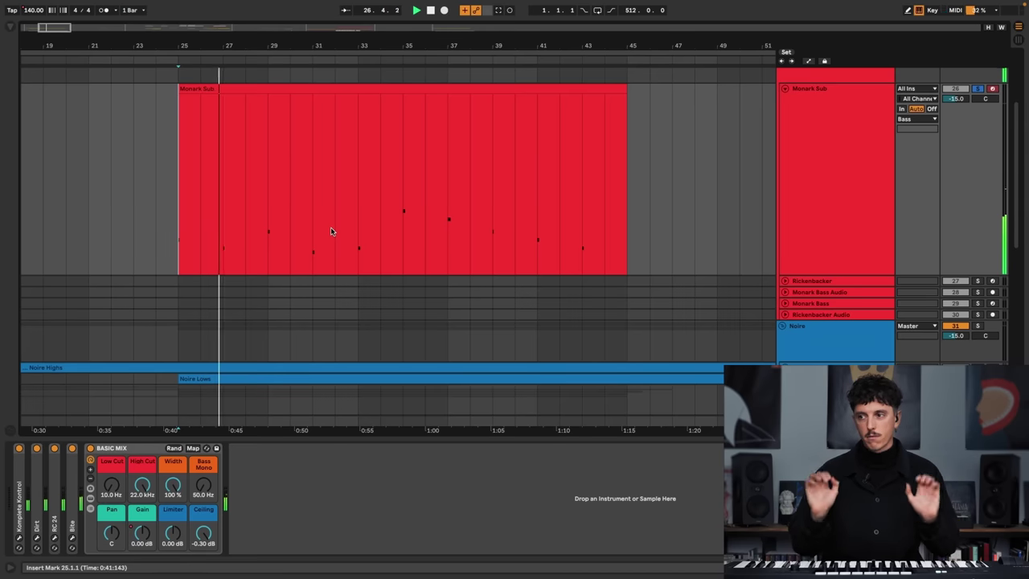
- Open Monark Sub's Komplete Kontrol window, examine the Monark Bass patch over the arrangement, and close it
{"action": "left_click", "coordinate": [808, 142]}
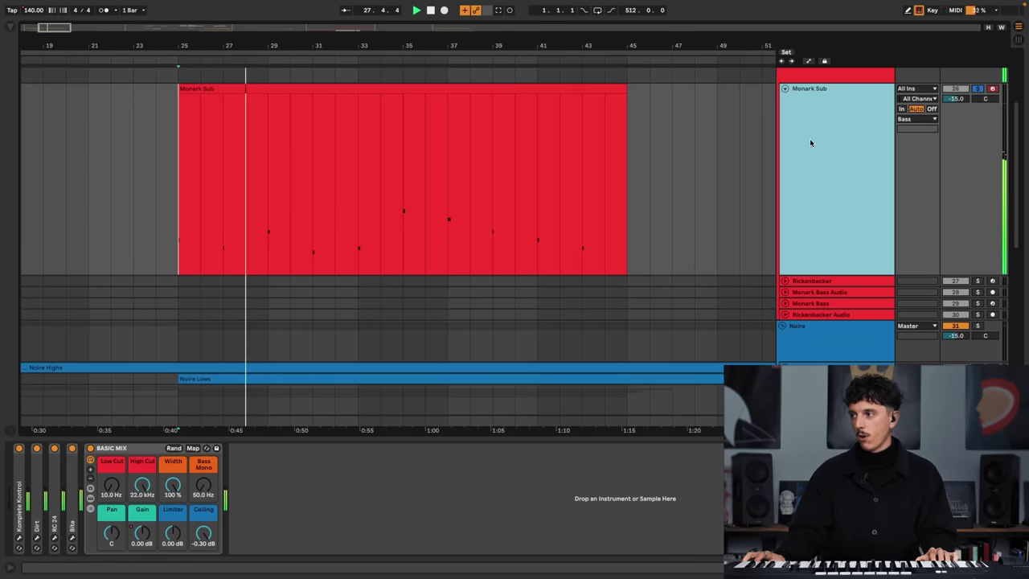
{"action": "double_click", "coordinate": [22, 482]}
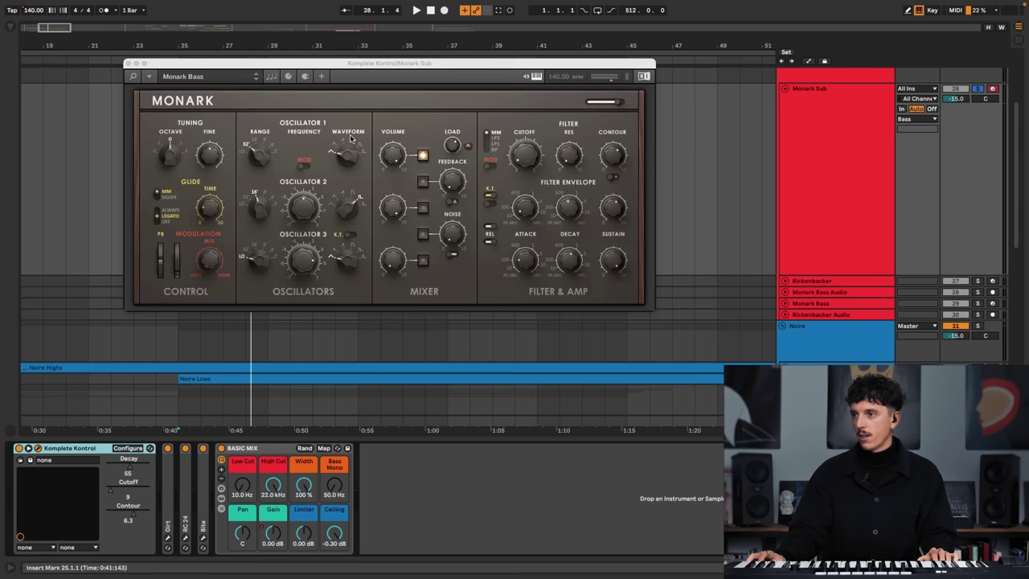
{"action": "left_click_drag", "start_coordinate": [360, 69], "coordinate": [447, 135]}
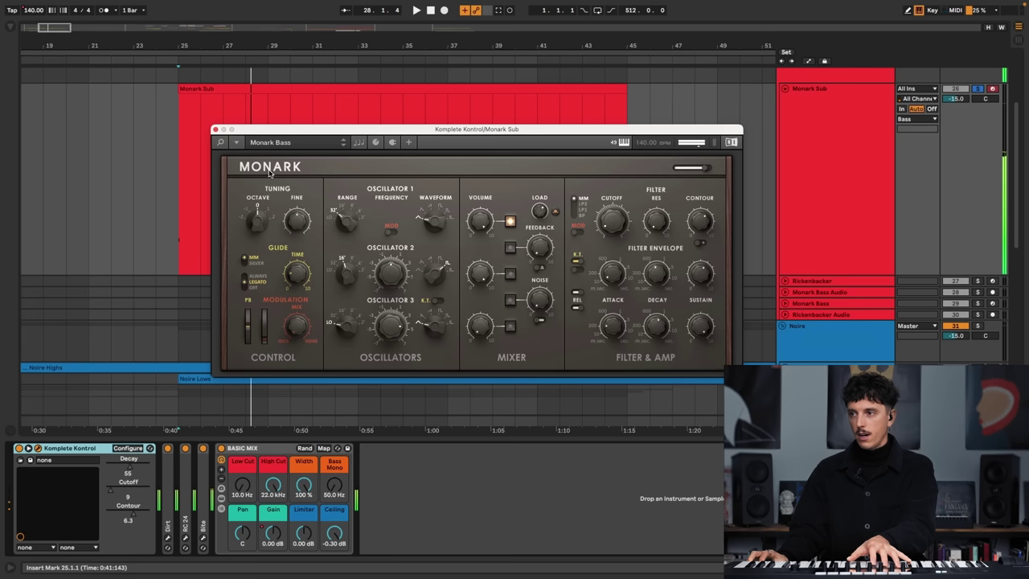
{"action": "left_click", "coordinate": [216, 129]}
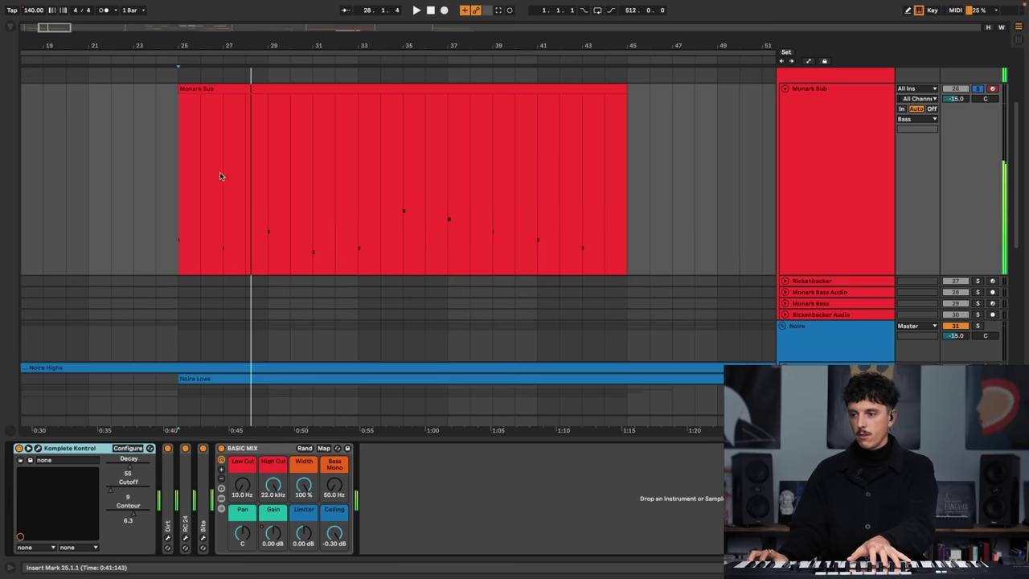
- Unfold Dirt on Monark Sub, bypass it, show its plug-in window over the arrangement, and re-enable it to compare the sound
{"action": "double_click", "coordinate": [170, 486]}
{"action": "left_click", "coordinate": [168, 448]}
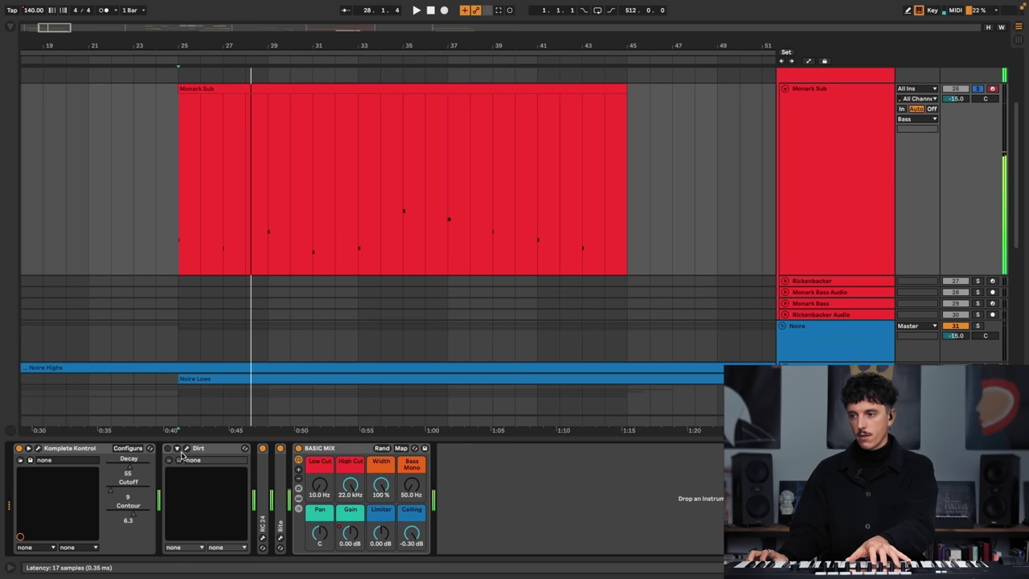
{"action": "left_click", "coordinate": [186, 450]}
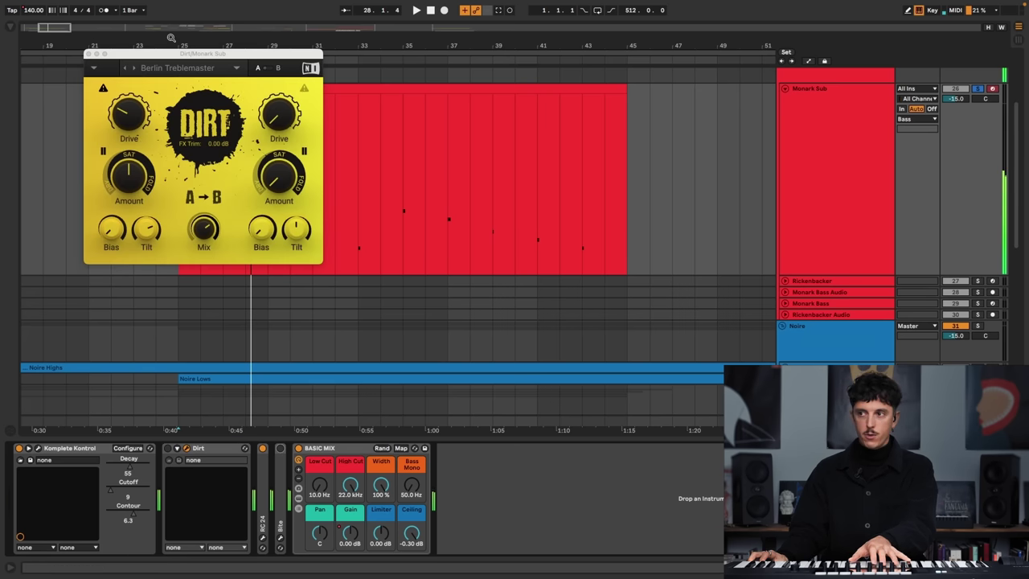
{"action": "left_click_drag", "start_coordinate": [194, 48], "coordinate": [405, 131]}
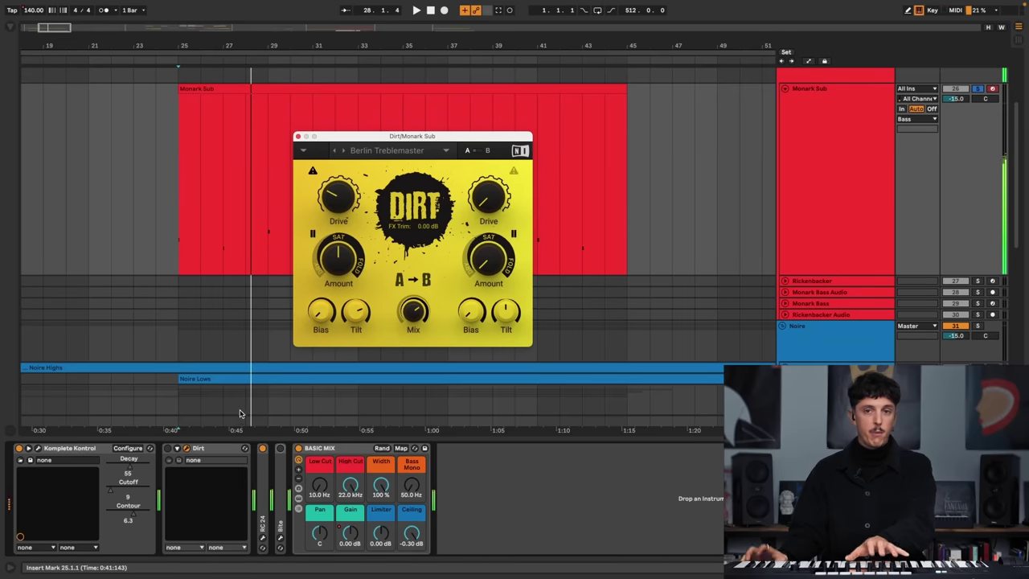
{"action": "left_click", "coordinate": [170, 455]}
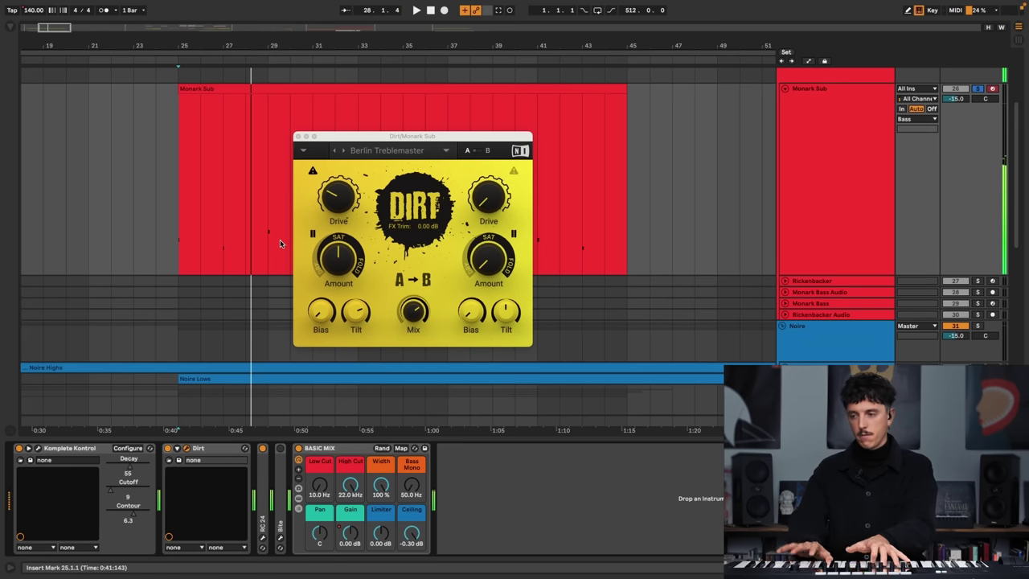
- Fold Dirt and close its window, then unfold Bite, open its plug-in window, toggle the effect for comparison, and close it
{"action": "double_click", "coordinate": [217, 449]}
{"action": "double_click", "coordinate": [204, 469]}
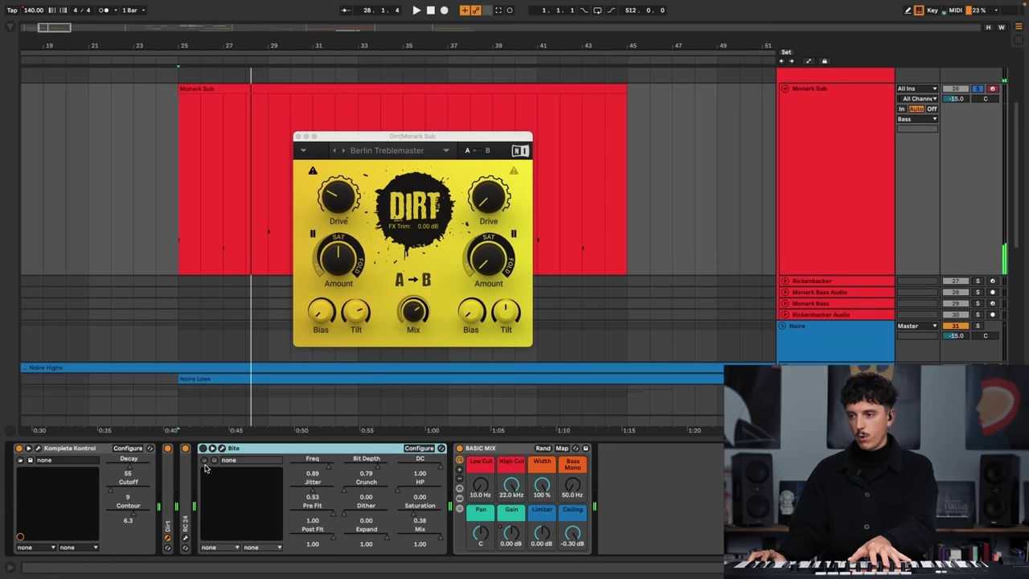
{"action": "left_click", "coordinate": [297, 137]}
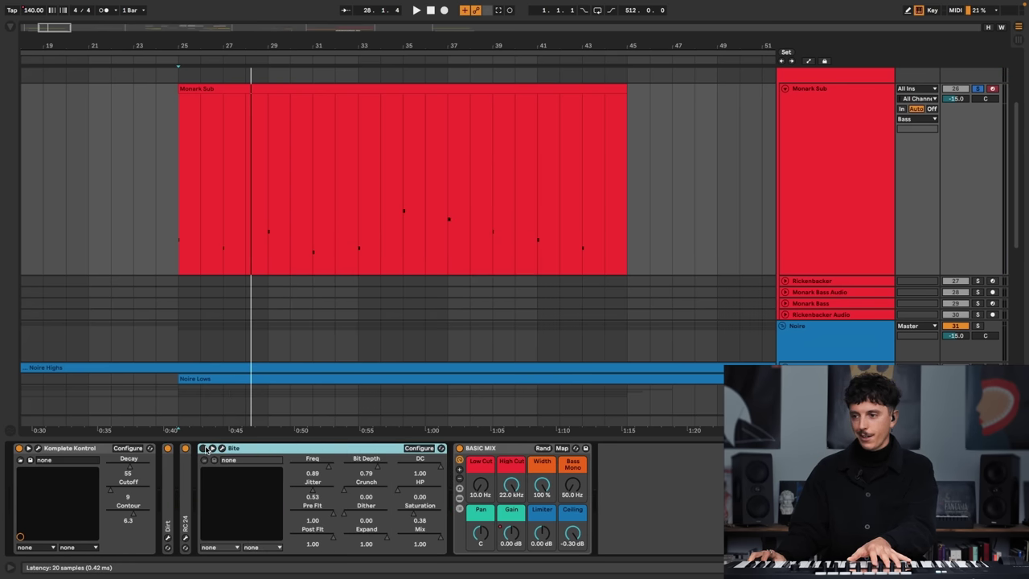
{"action": "left_click", "coordinate": [222, 447]}
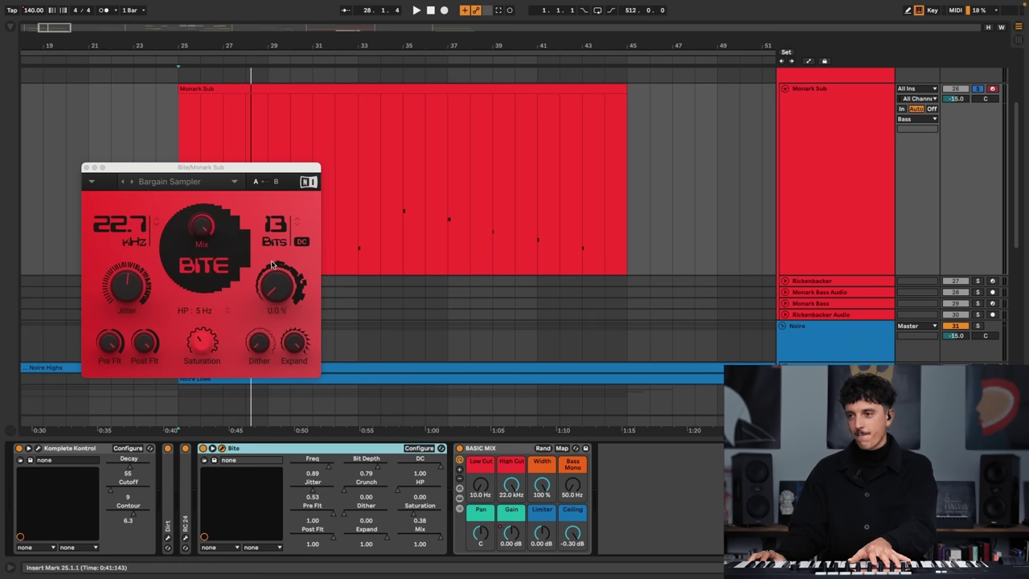
{"action": "left_click_drag", "start_coordinate": [222, 171], "coordinate": [378, 160]}
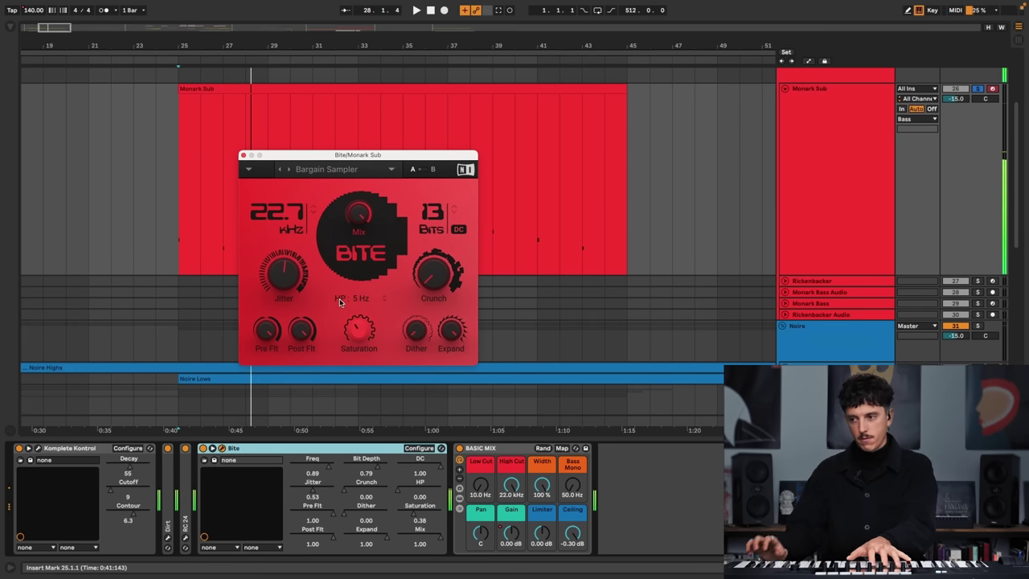
{"action": "left_click", "coordinate": [206, 453]}
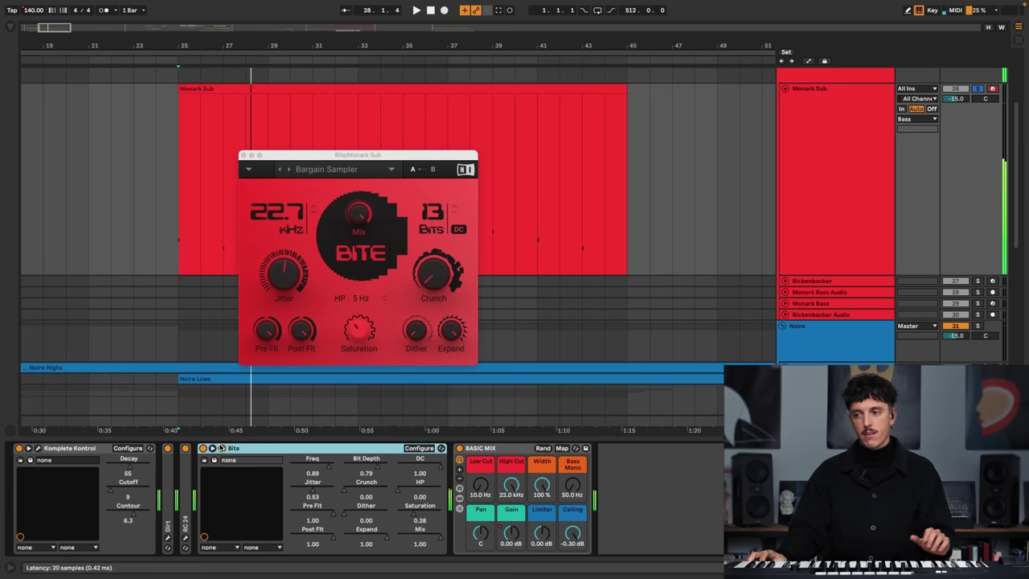
{"action": "left_click", "coordinate": [243, 155]}
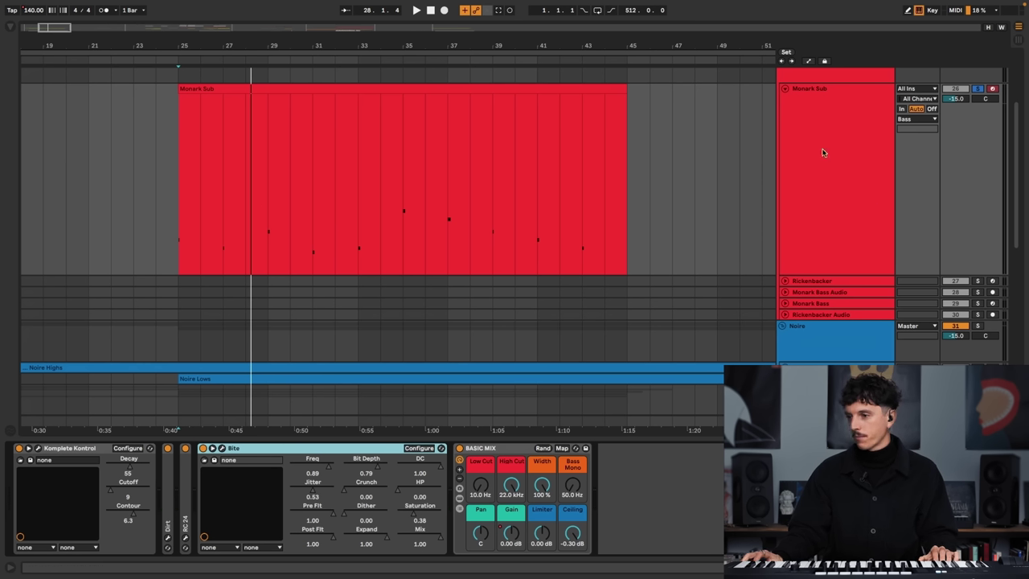
- Play Monark Sub together with the soloed Noire group from bar 25, fold the tracks and collapse the Noire group
{"action": "scroll", "coordinate": [978, 309], "scroll_direction": "down", "scroll_amount": 1}
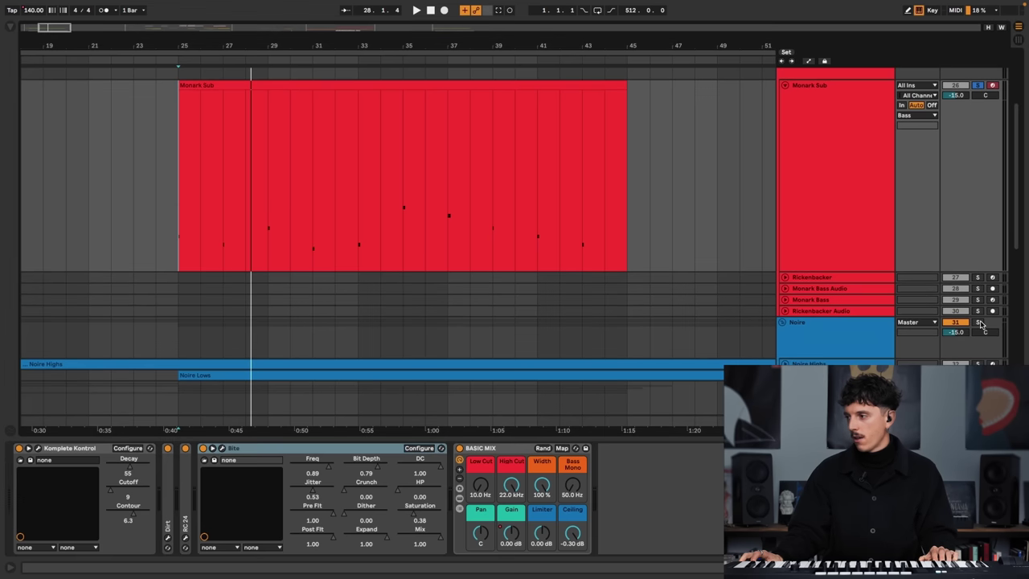
{"action": "key", "text": "space"}
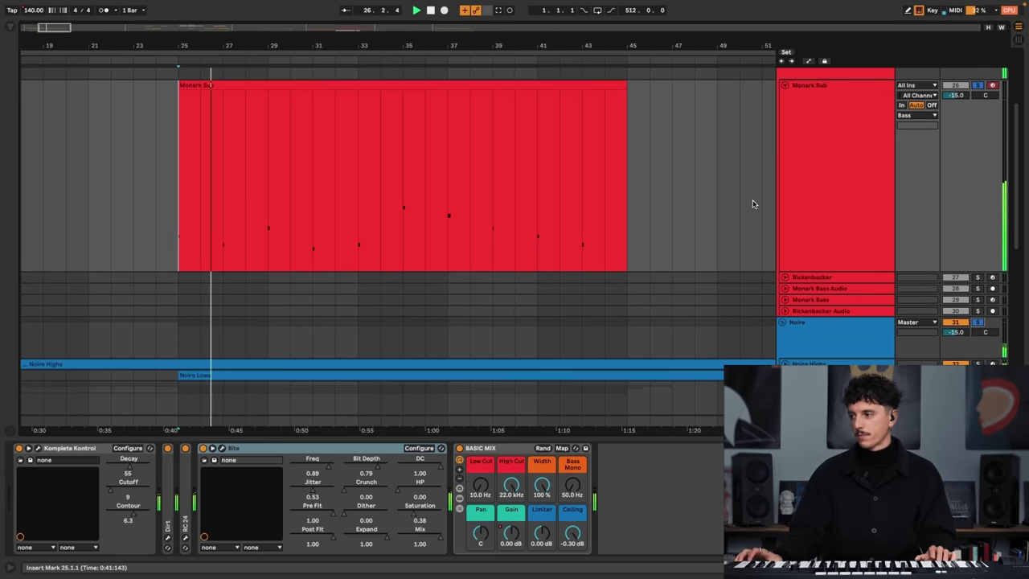
{"action": "key", "text": "alt+u"}
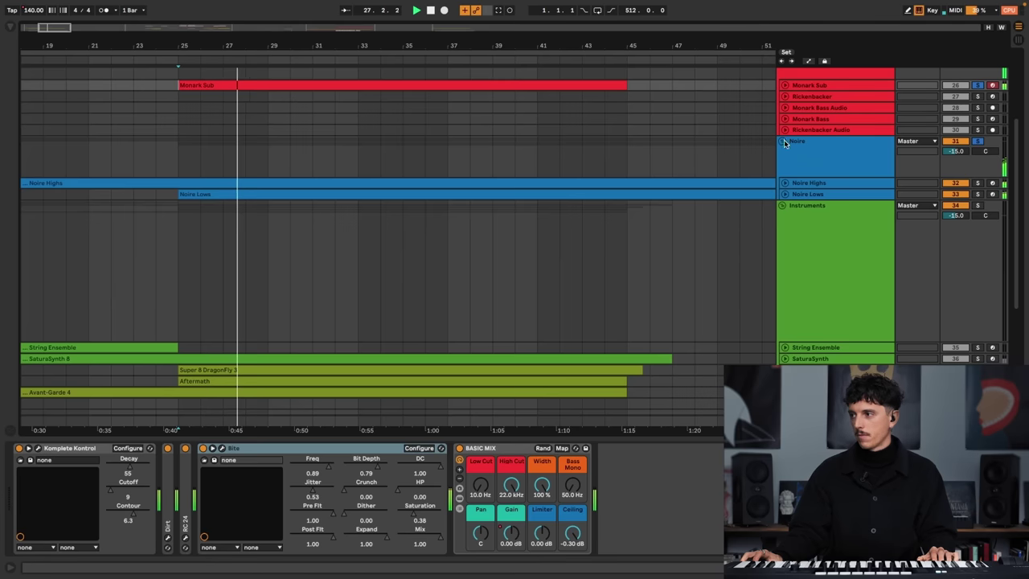
{"action": "left_click", "coordinate": [784, 141]}
{"action": "scroll", "coordinate": [837, 189], "scroll_direction": "up", "scroll_amount": 1}
{"action": "scroll", "coordinate": [836, 241], "scroll_direction": "down", "scroll_amount": 3}
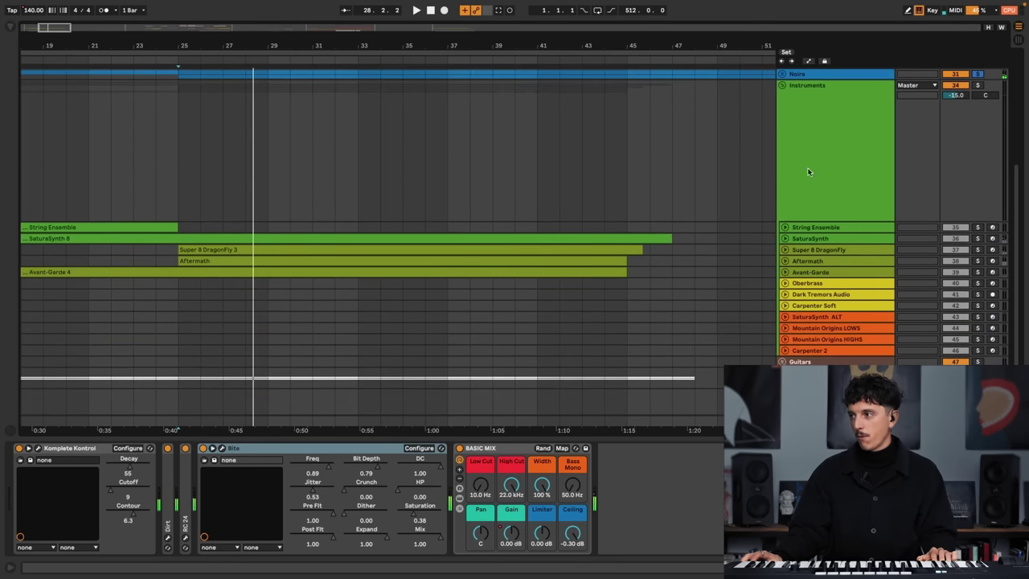
- Audition Super 8 DragonFly soloed, fold its EQ Eight, view the Super 8 patch without the library browser, and close the plug-in window
{"action": "left_click", "coordinate": [826, 250]}
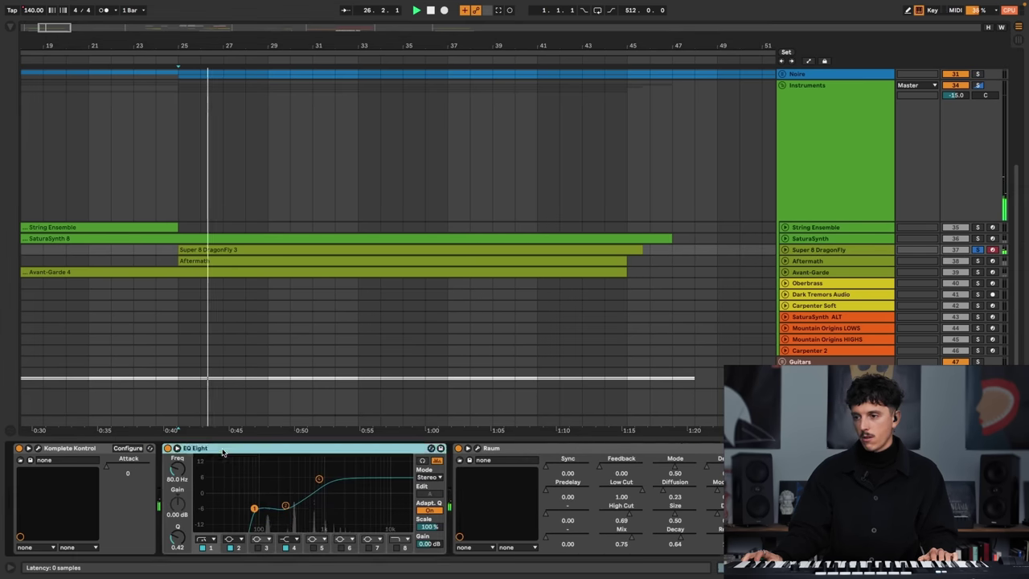
{"action": "double_click", "coordinate": [195, 448]}
{"action": "left_click", "coordinate": [57, 452]}
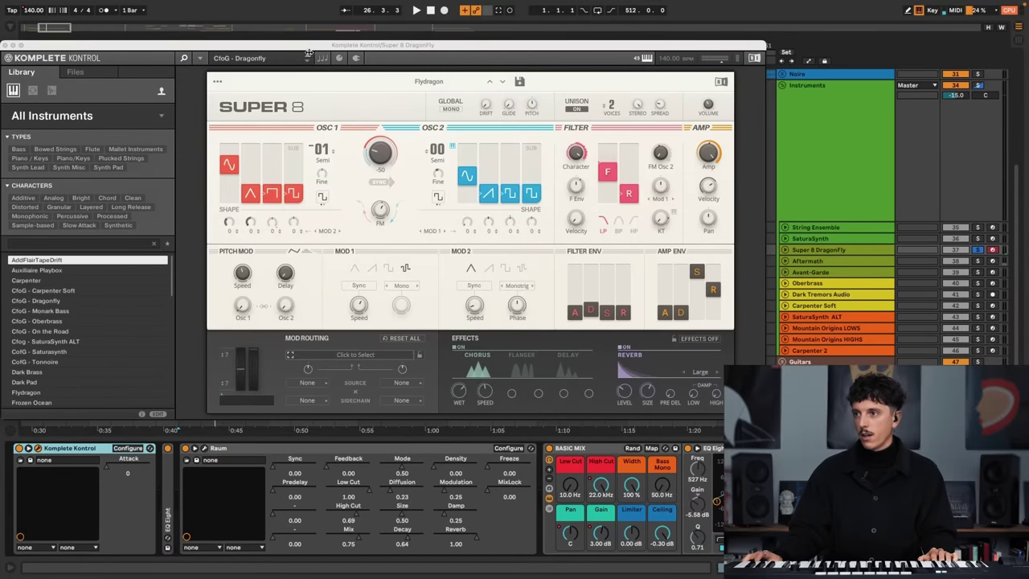
{"action": "left_click", "coordinate": [183, 60]}
{"action": "left_click_drag", "start_coordinate": [201, 49], "coordinate": [389, 68]}
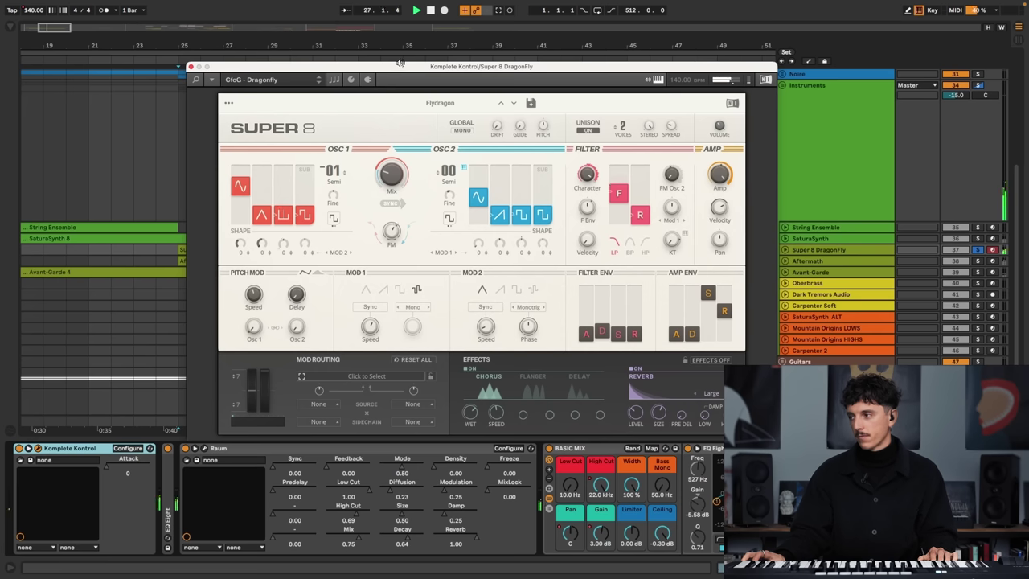
{"action": "left_click", "coordinate": [190, 67]}
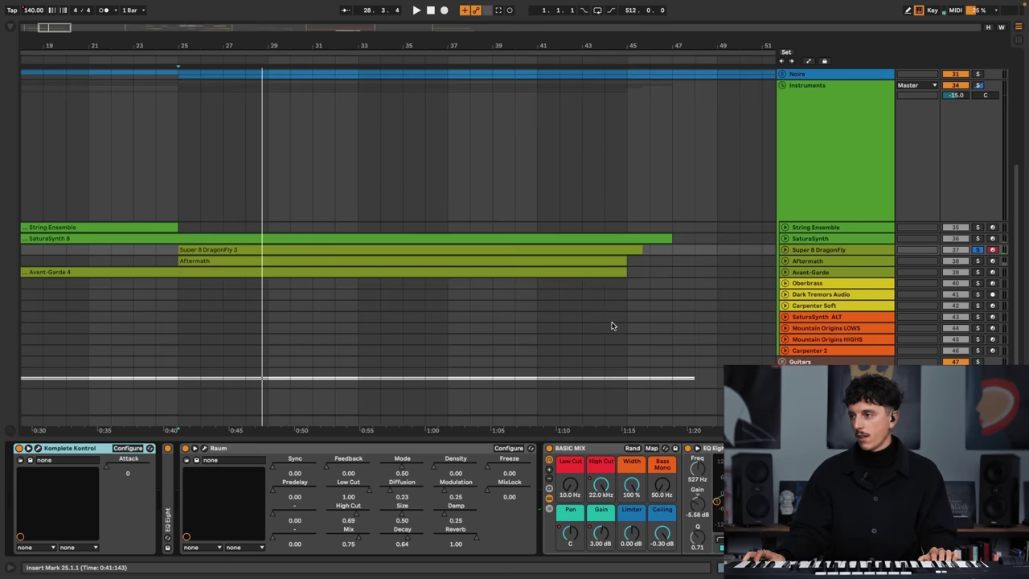
- Solo the Aftermath track and play it from bar 25, then add Super 8 DragonFly to the solo
{"action": "left_click", "coordinate": [977, 262]}
{"action": "left_click", "coordinate": [858, 262]}
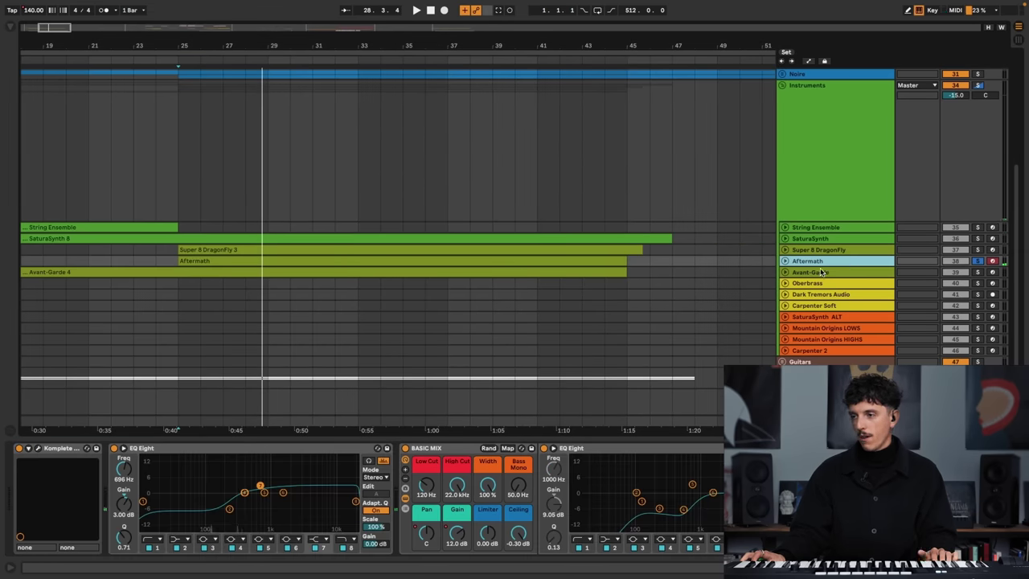
{"action": "key", "text": "space"}
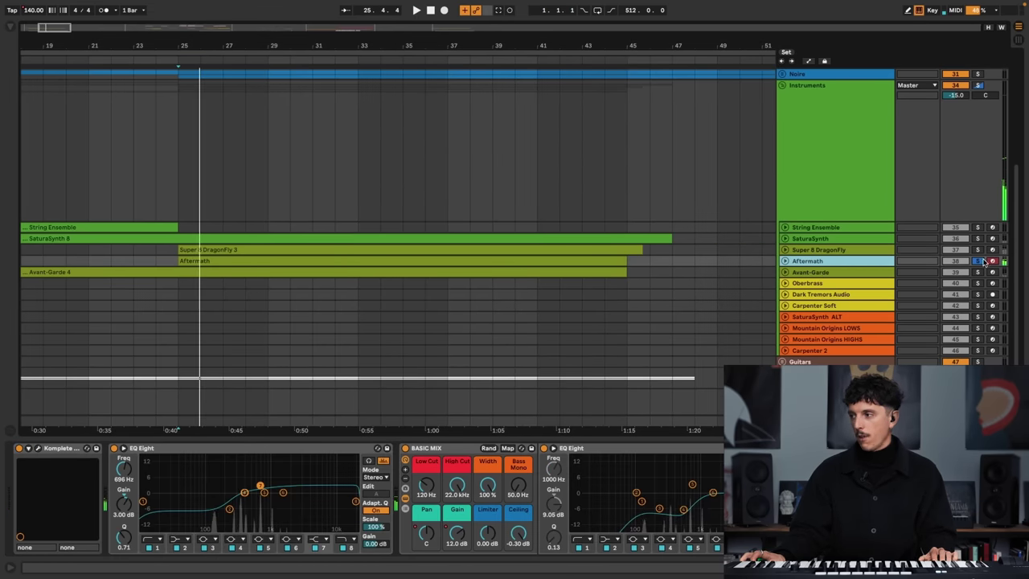
{"action": "scroll", "coordinate": [841, 239], "scroll_direction": "up", "scroll_amount": 3}
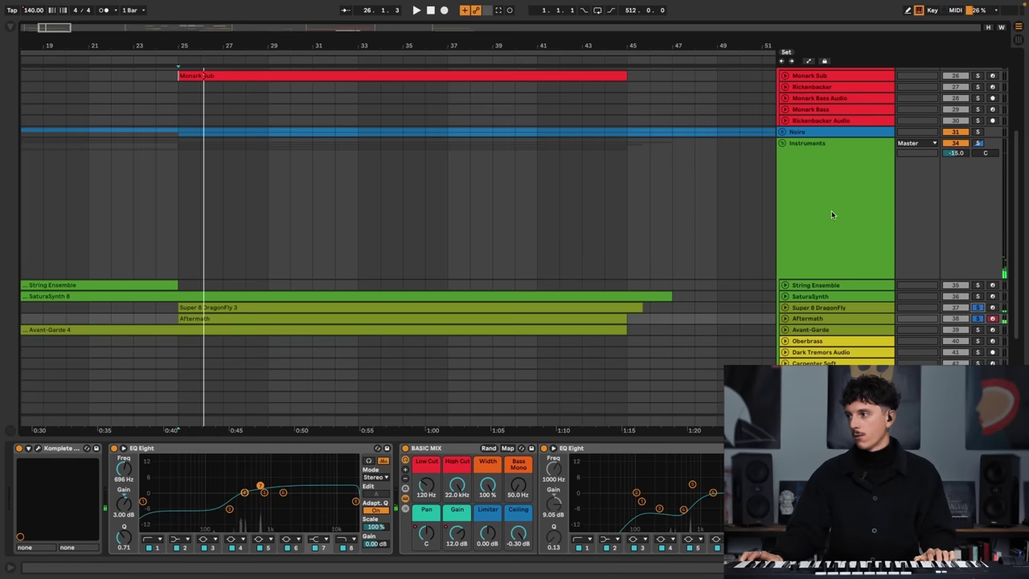
- View Aftermath's Ashlight patch on its Perform page, hide the plug-in chain, and close the plug-in window
{"action": "scroll", "coordinate": [804, 217], "scroll_direction": "up", "scroll_amount": 1}
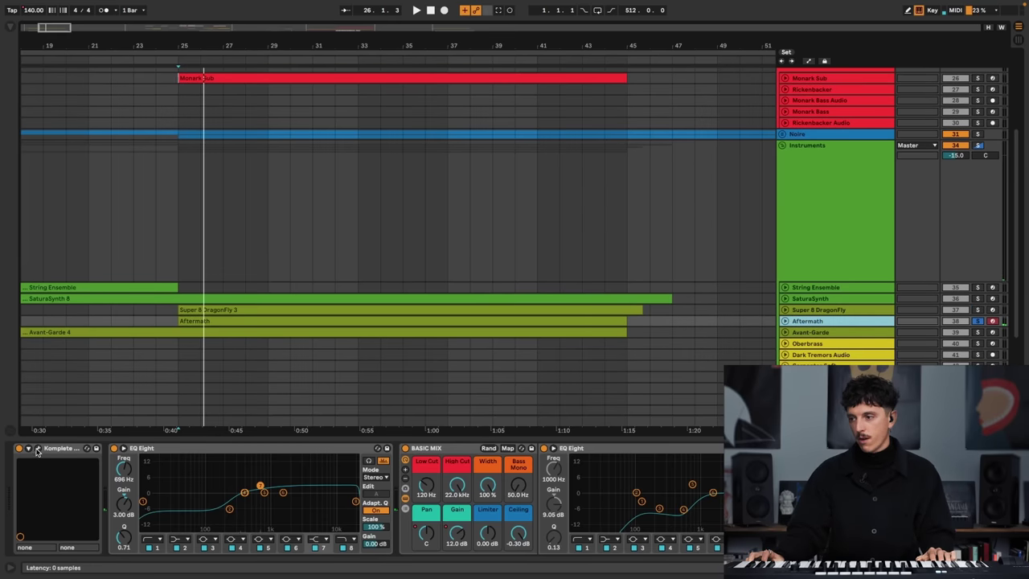
{"action": "key", "text": "super+alt+p"}
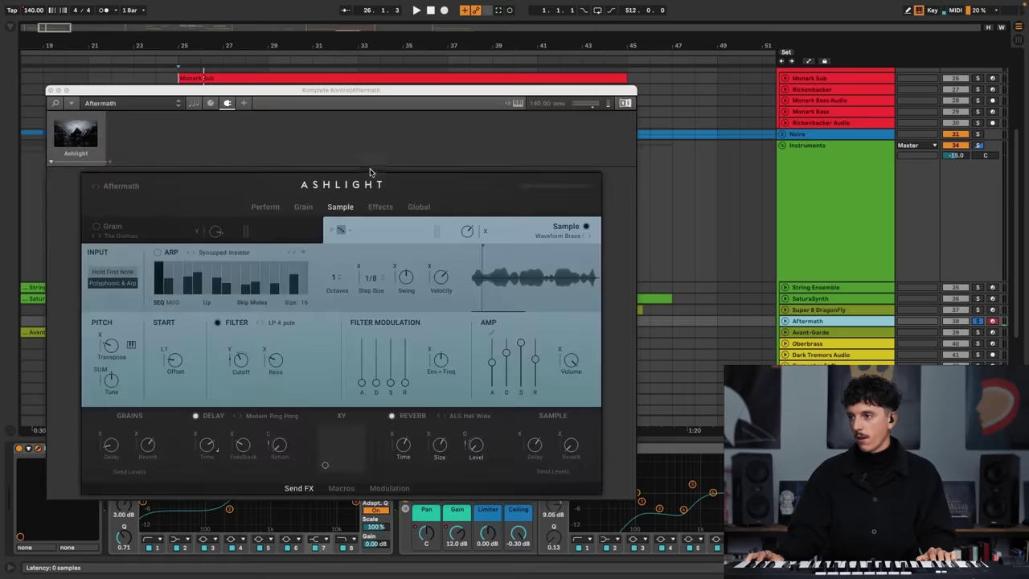
{"action": "left_click_drag", "start_coordinate": [322, 95], "coordinate": [474, 91]}
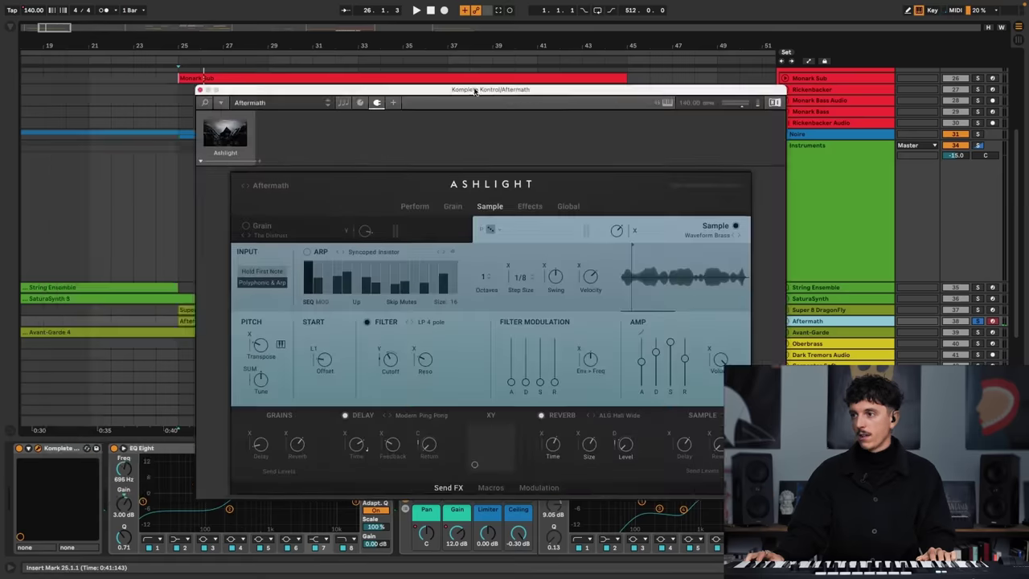
{"action": "left_click", "coordinate": [413, 207]}
{"action": "left_click_drag", "start_coordinate": [486, 95], "coordinate": [494, 85]}
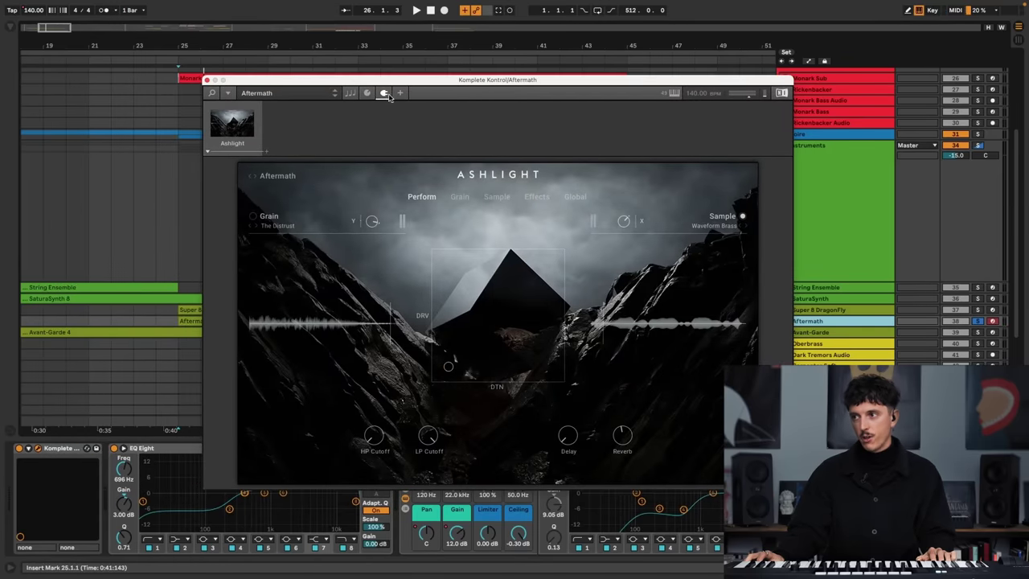
{"action": "left_click", "coordinate": [384, 93]}
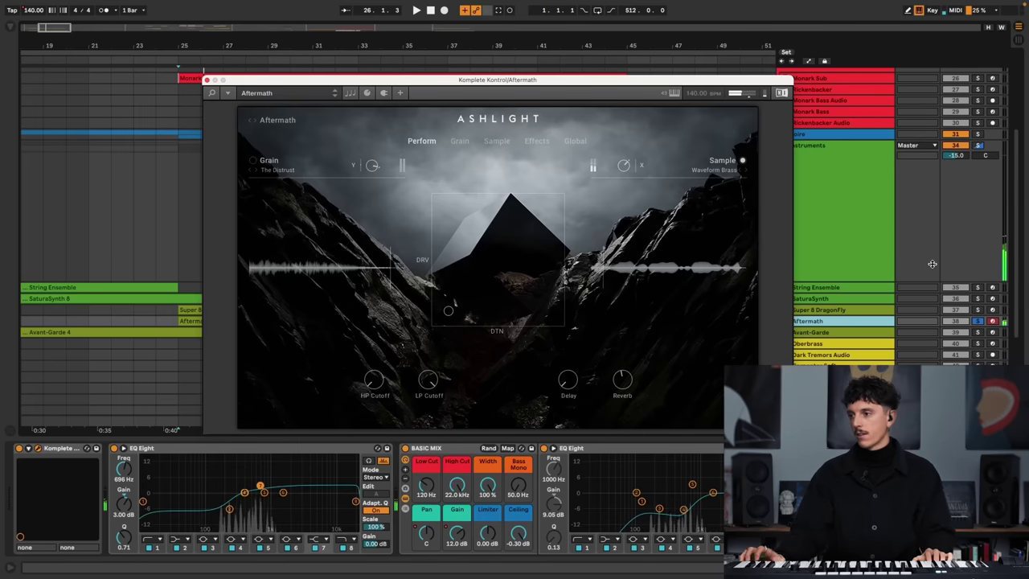
{"action": "left_click", "coordinate": [207, 80]}
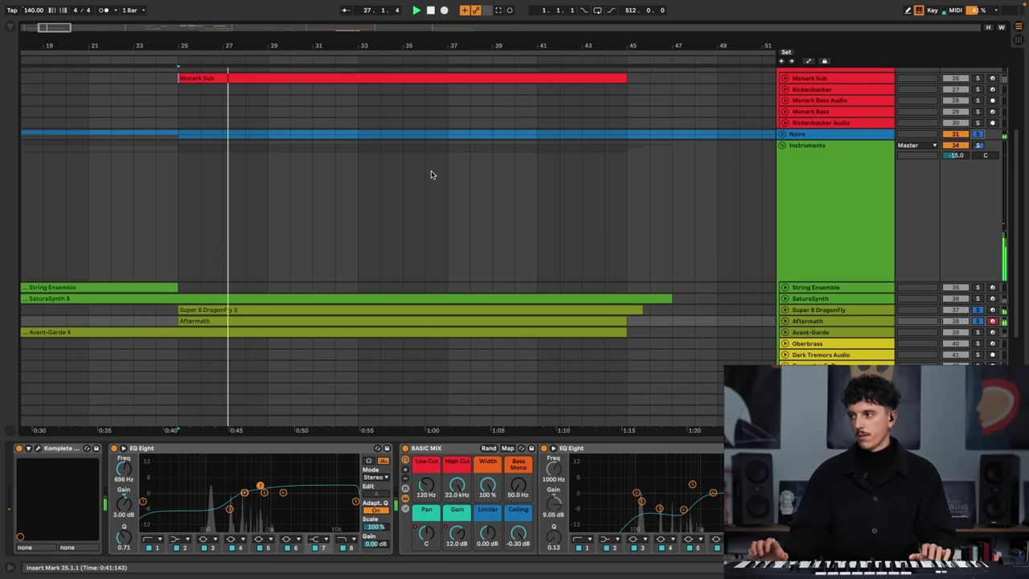
- Clear the solos on Noire and the instrument layers, and play the full mix from bar 25
{"action": "scroll", "coordinate": [869, 222], "scroll_direction": "up", "scroll_amount": 5}
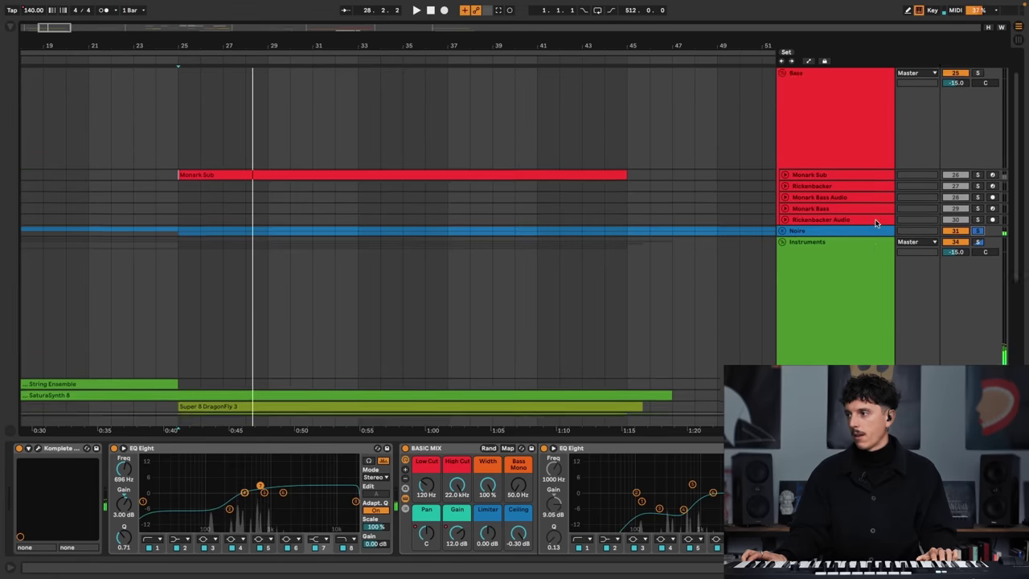
{"action": "left_click", "coordinate": [980, 96]}
{"action": "left_click", "coordinate": [622, 199]}
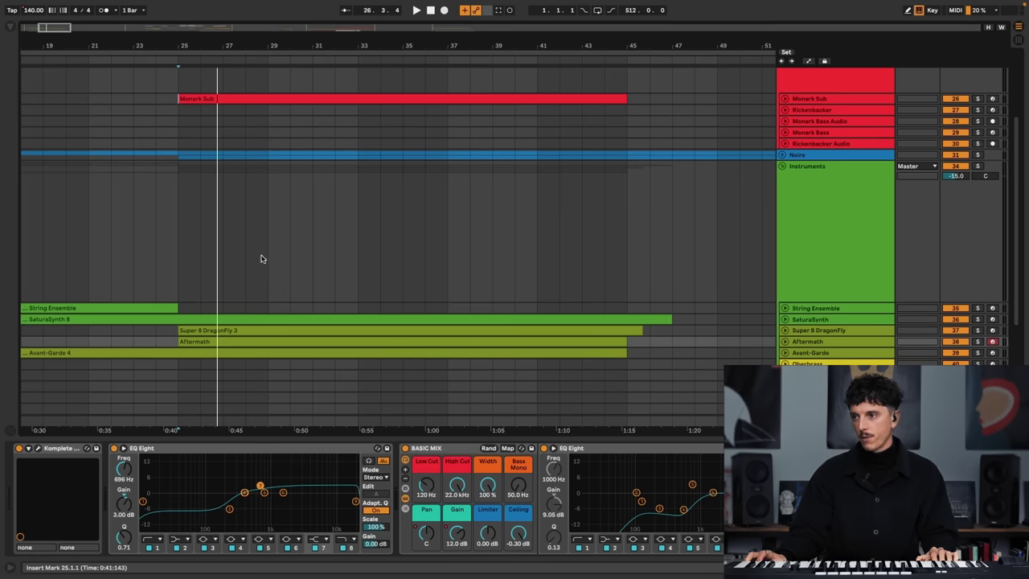
{"action": "key", "text": "space"}
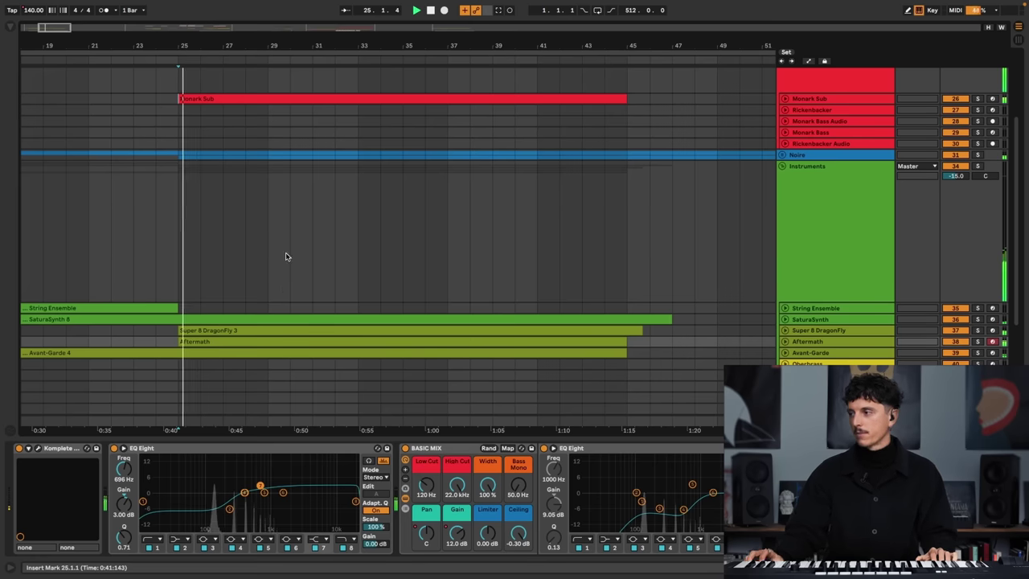
- Collapse the Instruments group and play the arrangement from bar 75, where the second Monark Sub clip starts
{"action": "left_click", "coordinate": [783, 166]}
{"action": "left_click_drag", "start_coordinate": [453, 44], "coordinate": [426, 28]}
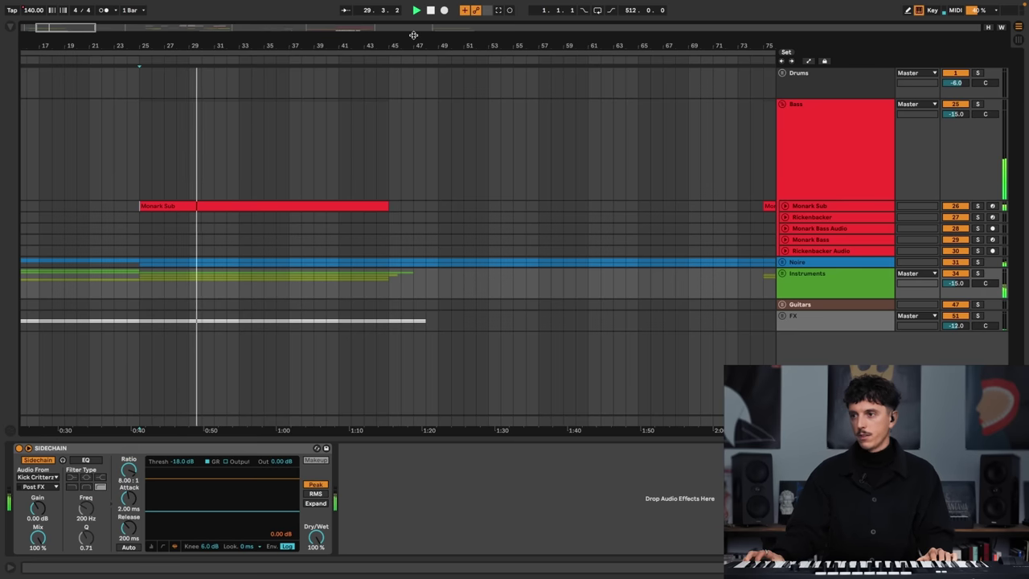
{"action": "left_click_drag", "start_coordinate": [401, 52], "coordinate": [91, 105]}
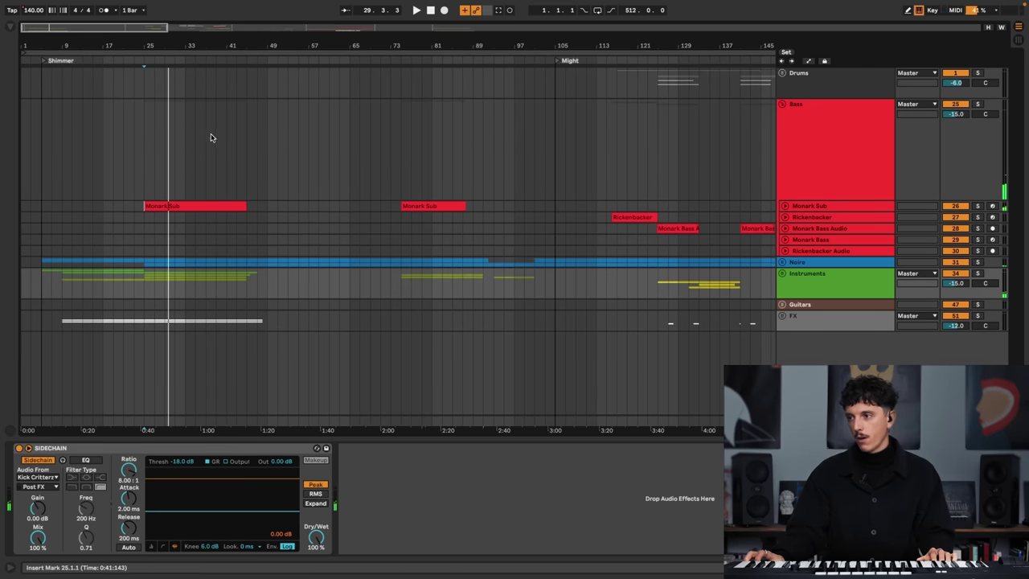
{"action": "left_click", "coordinate": [421, 182]}
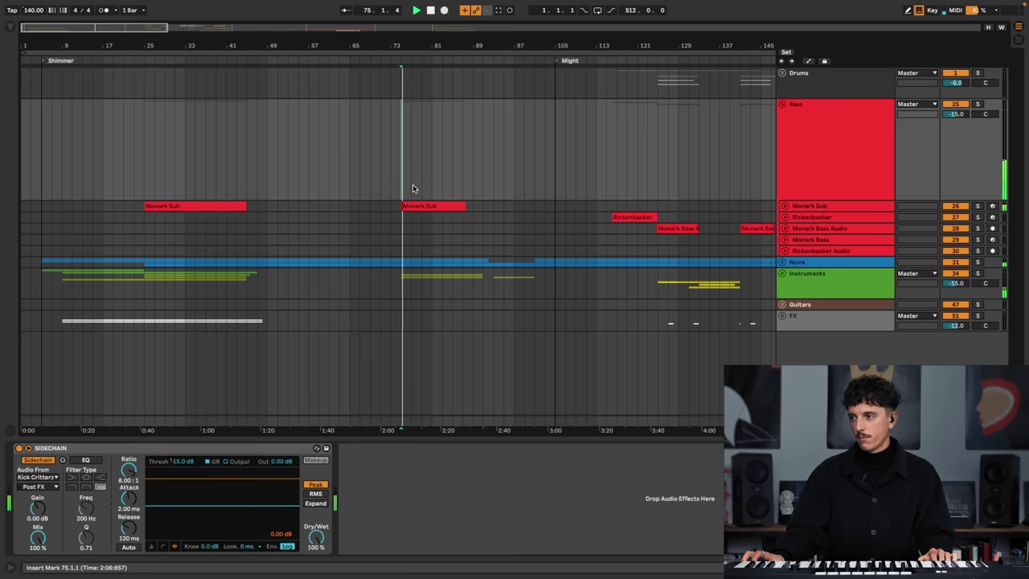
{"action": "left_click_drag", "start_coordinate": [433, 51], "coordinate": [458, 143]}
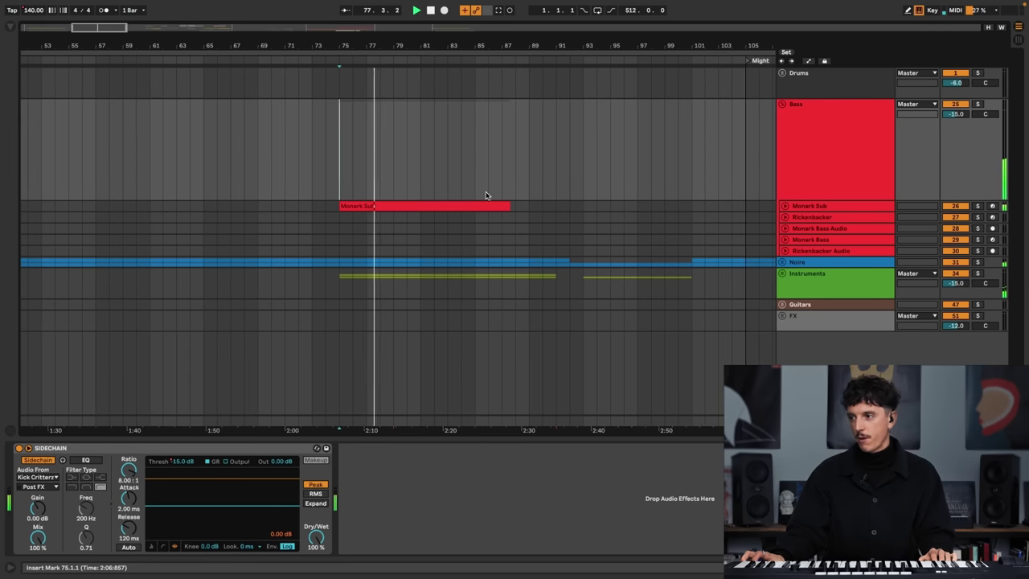
- Expand the Instruments group and examine the Super 8 Whoo and Aftermath clips playing alongside the second Monark Sub clip
{"action": "left_click", "coordinate": [783, 274]}
{"action": "scroll", "coordinate": [819, 285], "scroll_direction": "down", "scroll_amount": 5}
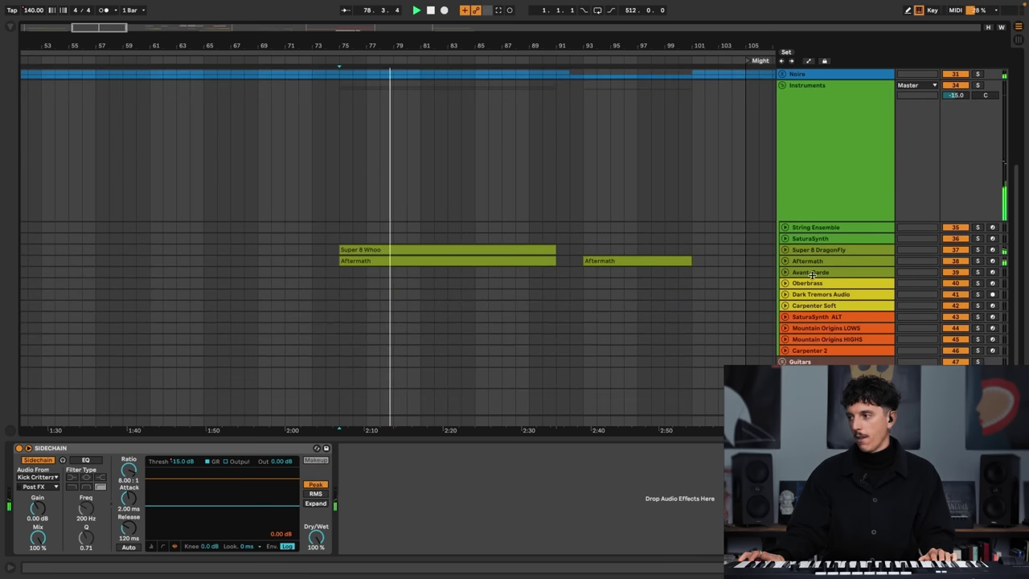
{"action": "scroll", "coordinate": [618, 257], "scroll_direction": "up", "scroll_amount": 5}
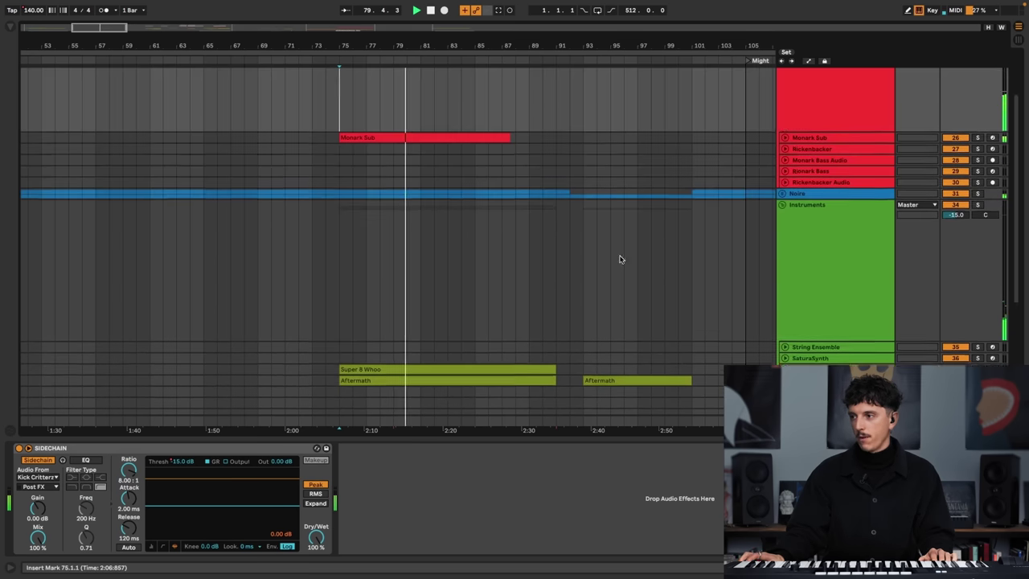
{"action": "scroll", "coordinate": [405, 80], "scroll_direction": "down", "scroll_amount": 5}
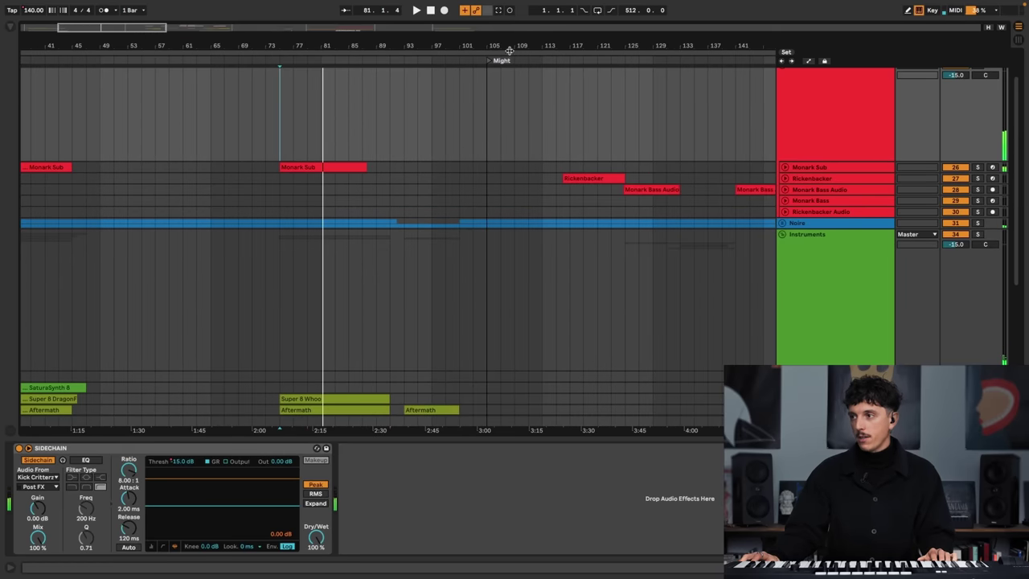
- Play the Might section from bar 105, with the Instruments group collapsed and the Noire group expanded
{"action": "scroll", "coordinate": [510, 51], "scroll_direction": "down", "scroll_amount": 4}
{"action": "left_click", "coordinate": [450, 109]}
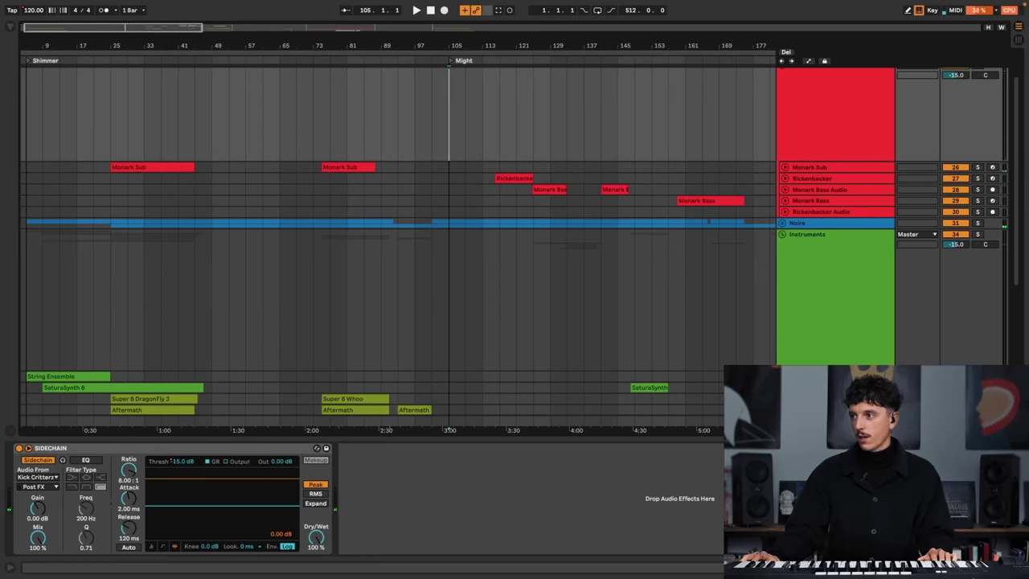
{"action": "scroll", "coordinate": [436, 187], "scroll_direction": "up", "scroll_amount": 4}
{"action": "scroll", "coordinate": [418, 207], "scroll_direction": "down", "scroll_amount": 4}
{"action": "scroll", "coordinate": [409, 211], "scroll_direction": "up", "scroll_amount": 3}
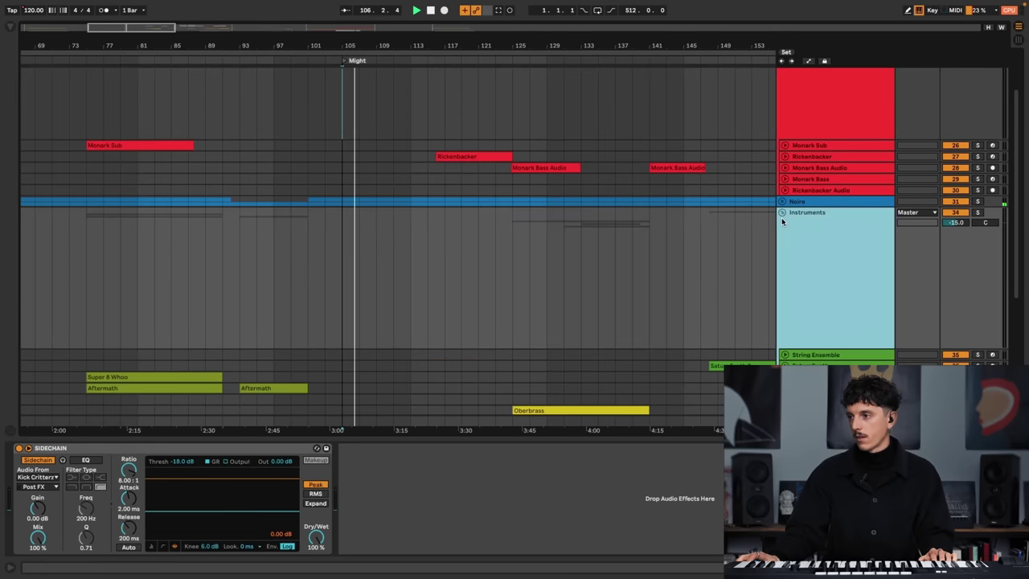
{"action": "left_click", "coordinate": [781, 213]}
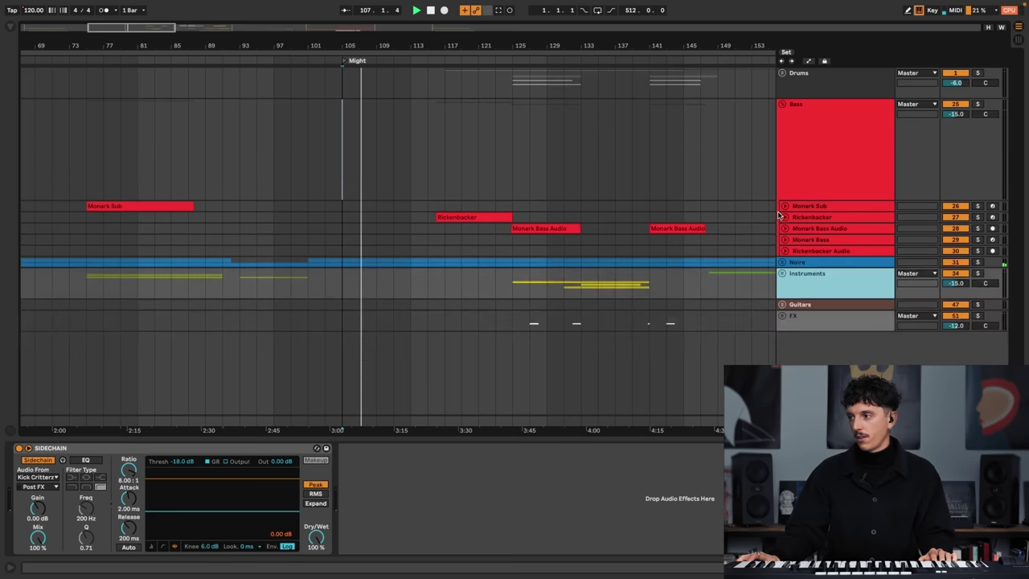
{"action": "left_click", "coordinate": [783, 261]}
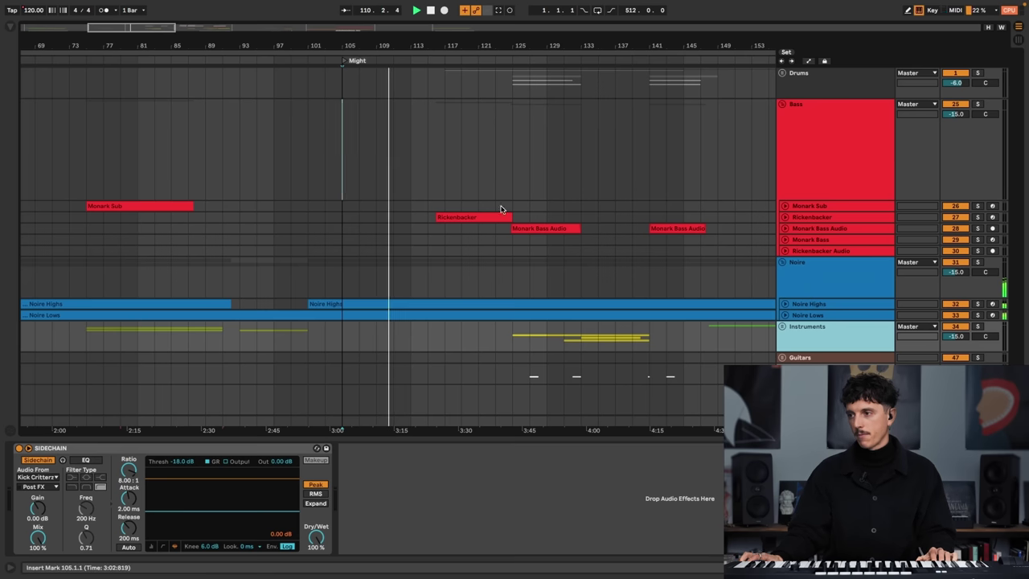
{"action": "left_click_drag", "start_coordinate": [395, 51], "coordinate": [376, 46]}
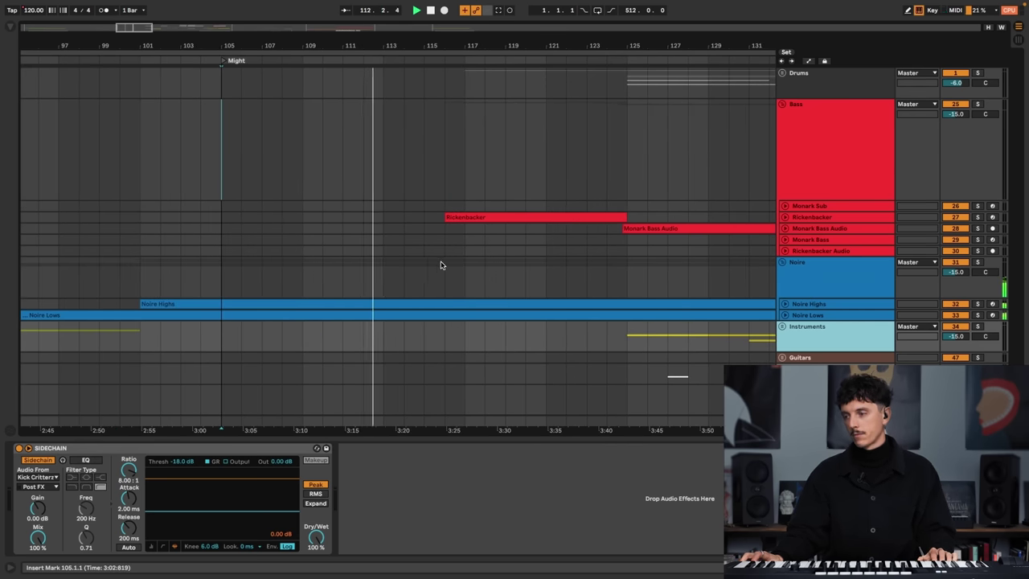
{"action": "left_click_drag", "start_coordinate": [464, 46], "coordinate": [283, 50]}
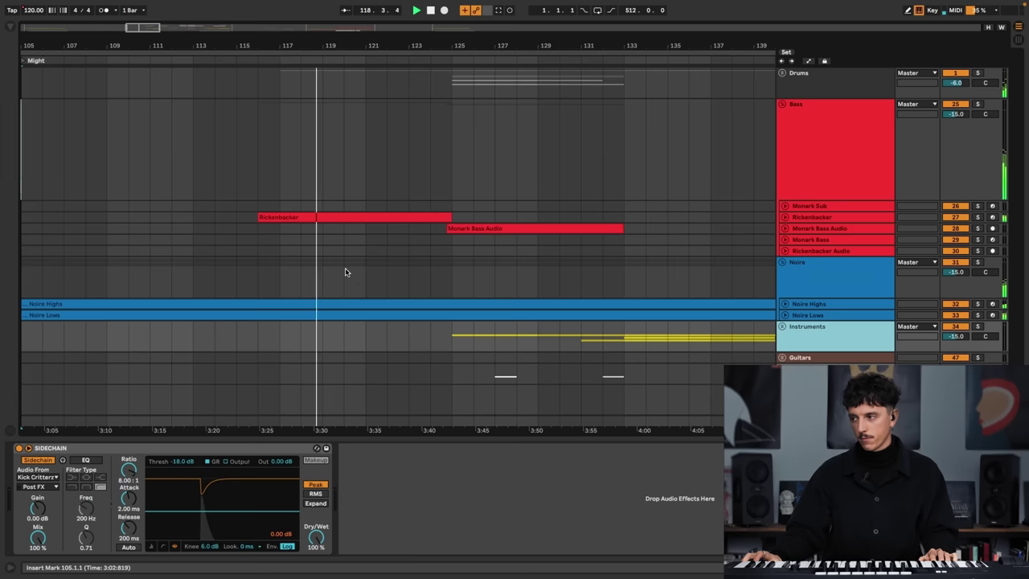
- Stop playback, restart it from bar 113, and solo the Noire group
{"action": "key", "text": "space"}
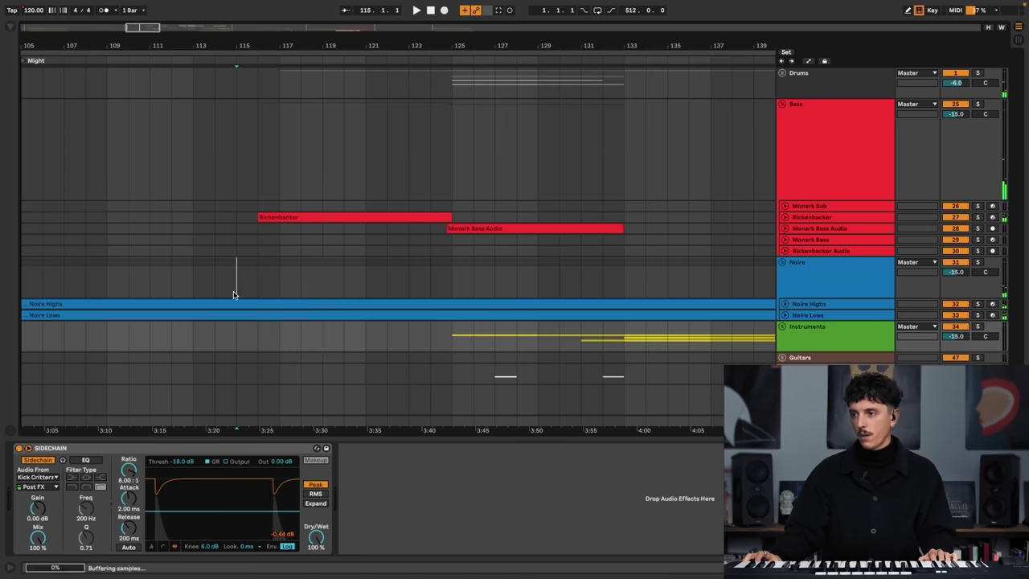
{"action": "left_click", "coordinate": [234, 290]}
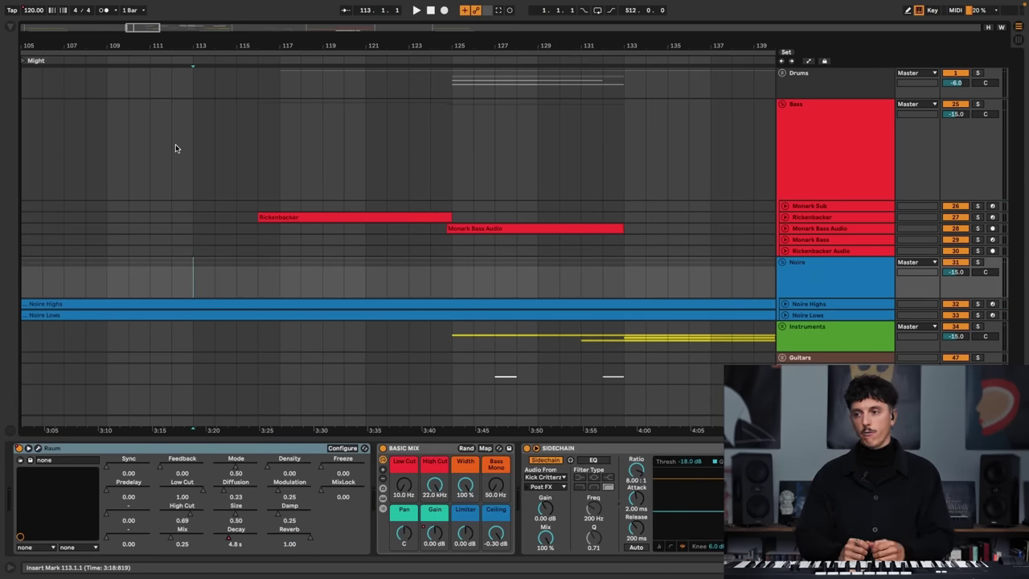
{"action": "key", "text": "space"}
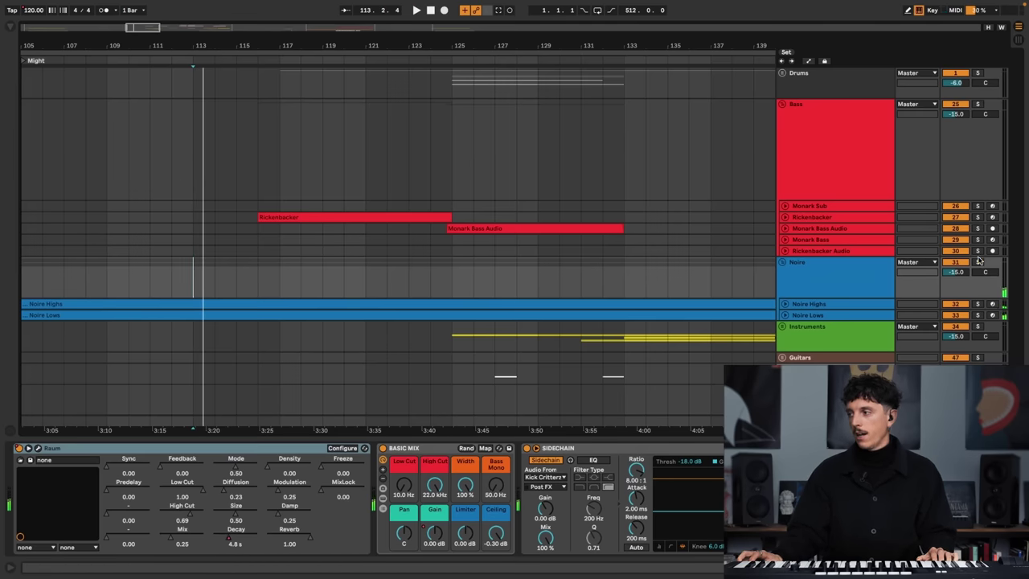
{"action": "left_click", "coordinate": [852, 269]}
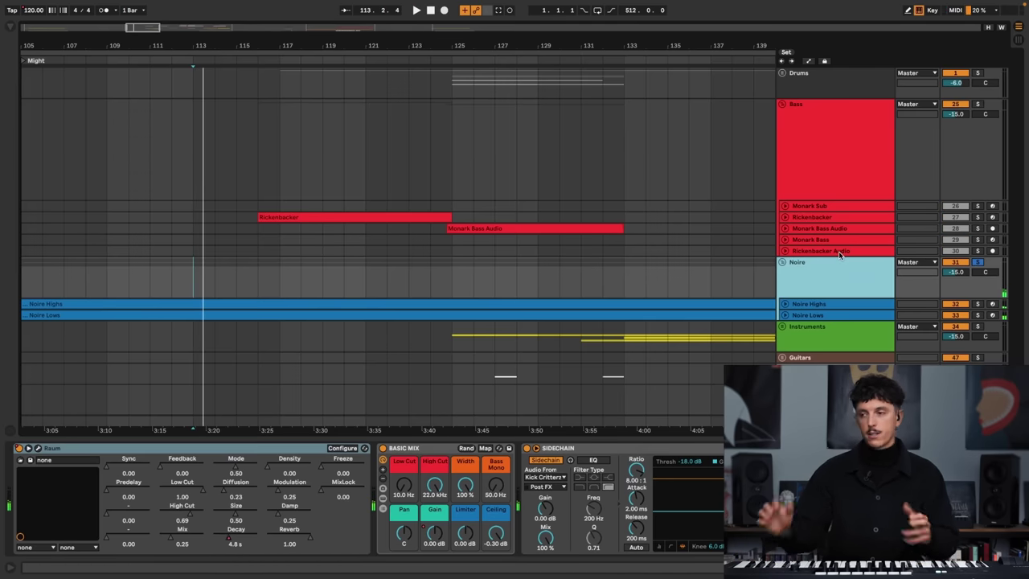
- Unfold the Noire Lows track, view its Noire Felt patch without the library browser, and close the plug-in window
{"action": "left_click", "coordinate": [786, 315]}
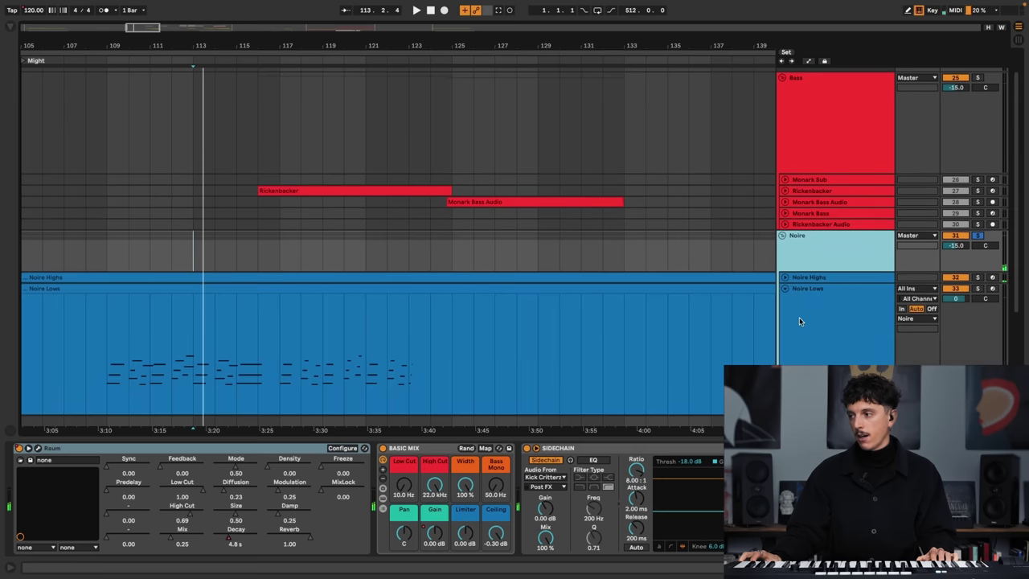
{"action": "left_click", "coordinate": [807, 330]}
{"action": "scroll", "coordinate": [566, 385], "scroll_direction": "down", "scroll_amount": 2}
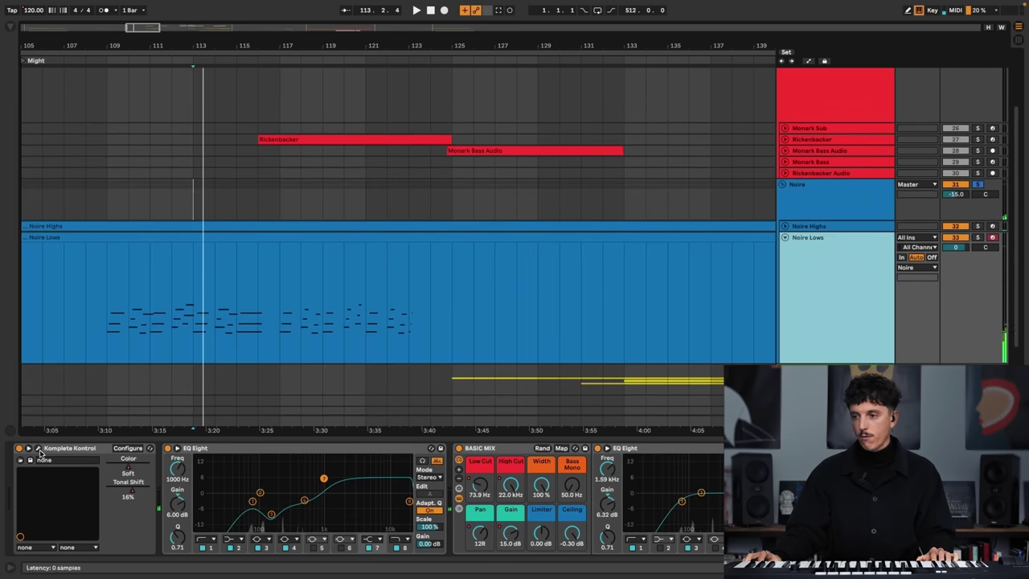
{"action": "key", "text": "super+alt+p"}
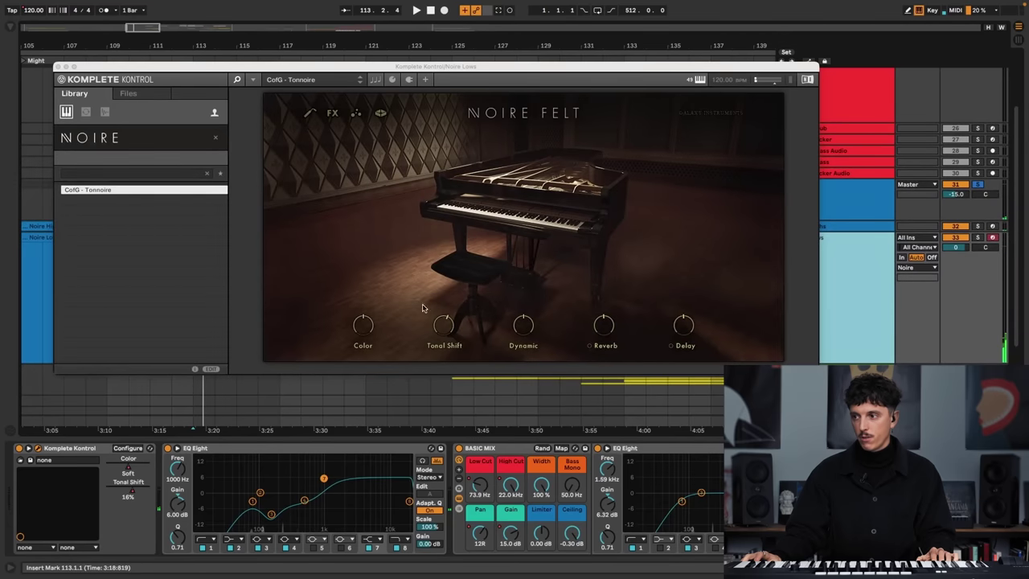
{"action": "left_click", "coordinate": [236, 78]}
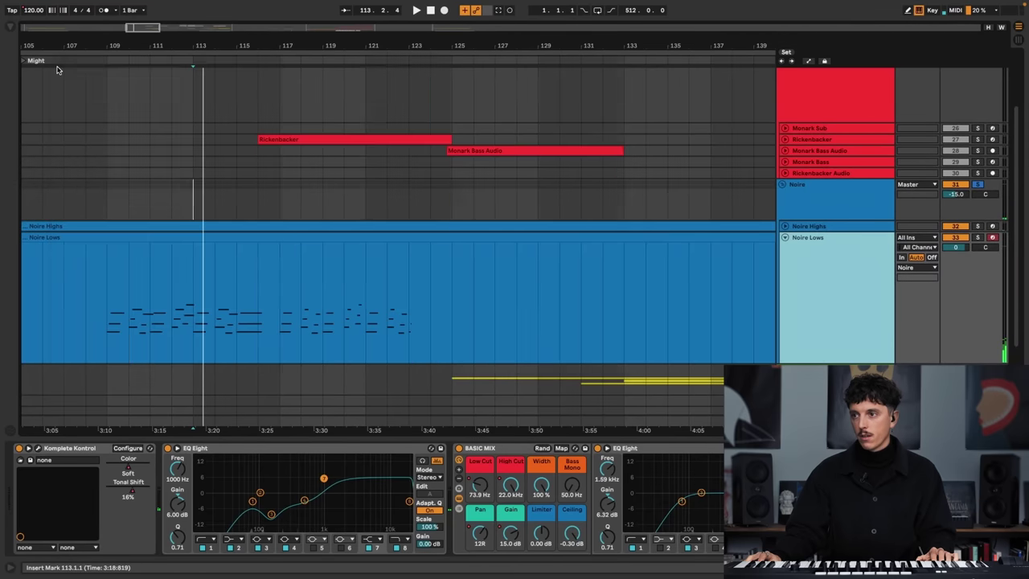
{"action": "left_click", "coordinate": [58, 66]}
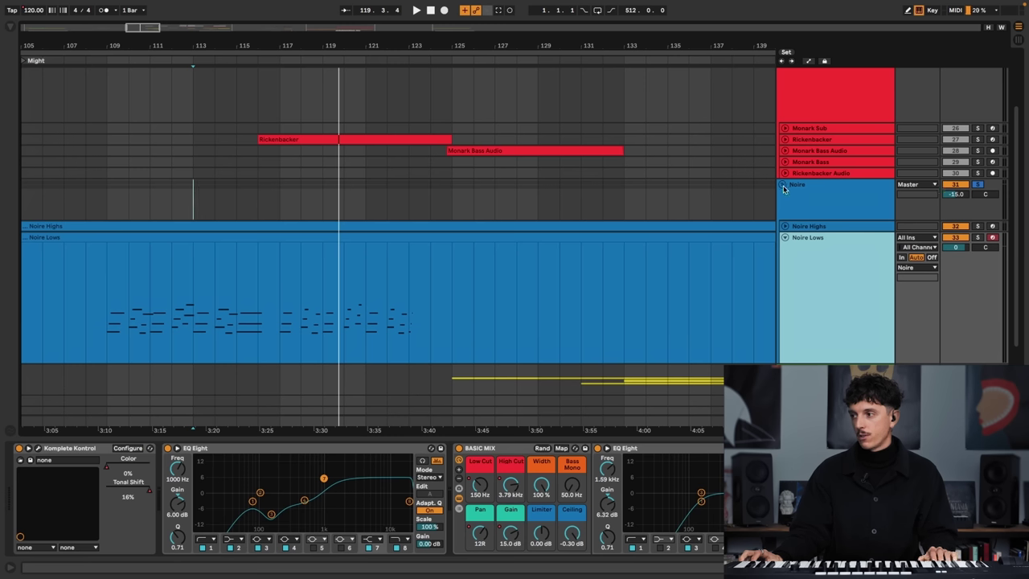
- Collapse the Noire group and unfold the Rickenbacker track, viewing its CfoG - On the Road bass patch beside the clip
{"action": "left_click", "coordinate": [782, 185]}
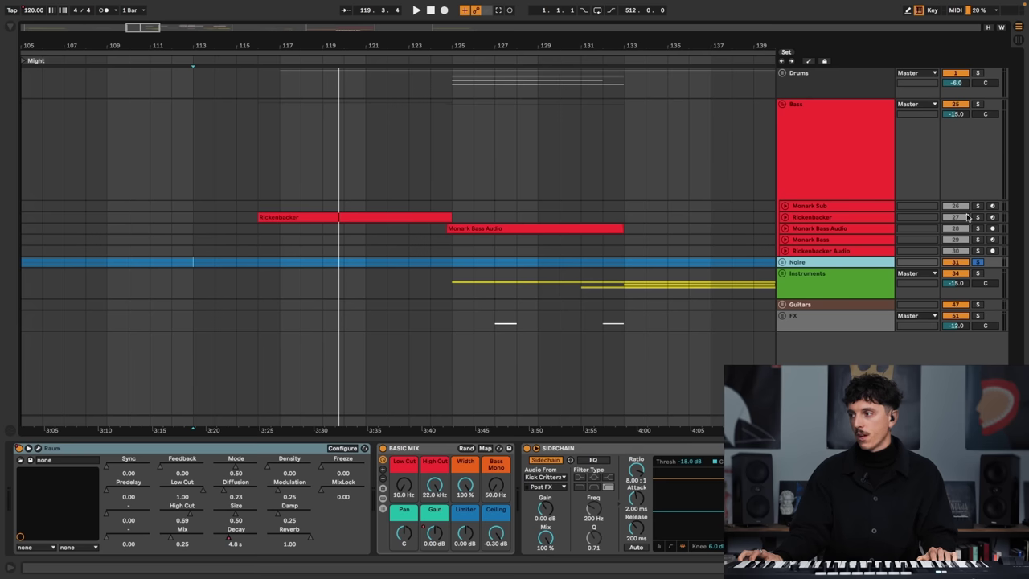
{"action": "left_click", "coordinate": [848, 218]}
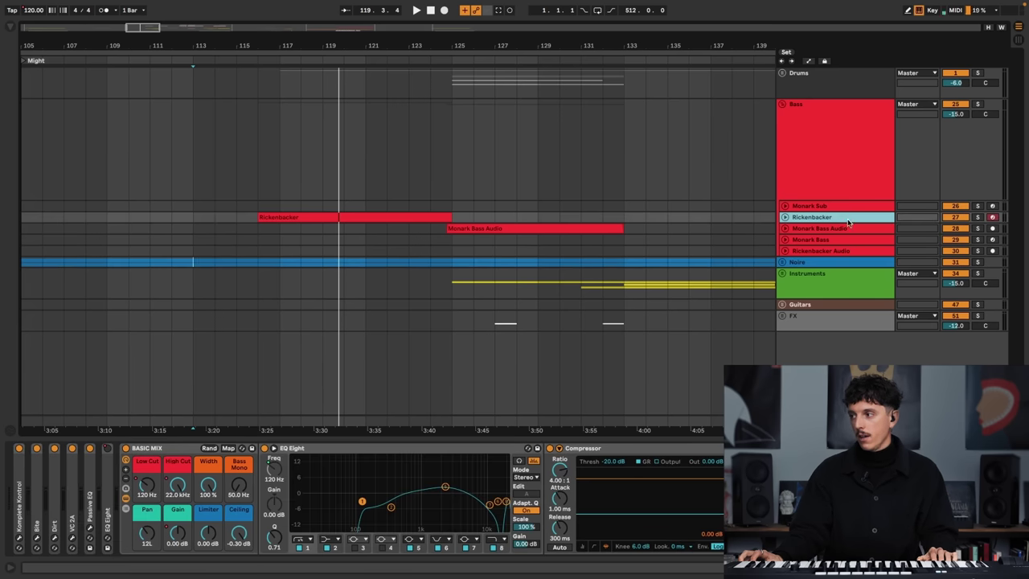
{"action": "left_click", "coordinate": [784, 219]}
{"action": "left_click", "coordinate": [253, 264]}
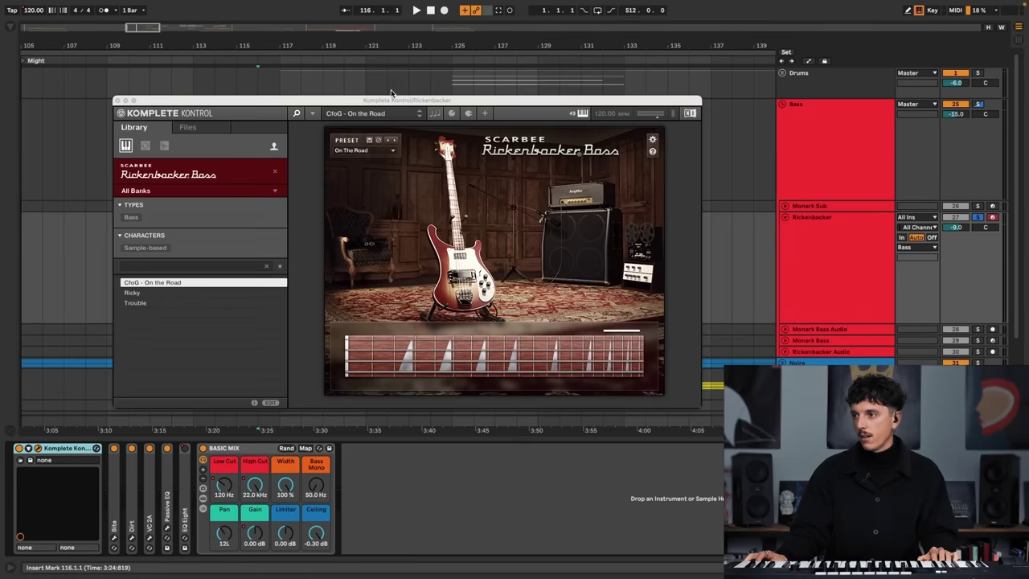
{"action": "left_click_drag", "start_coordinate": [391, 97], "coordinate": [639, 100]}
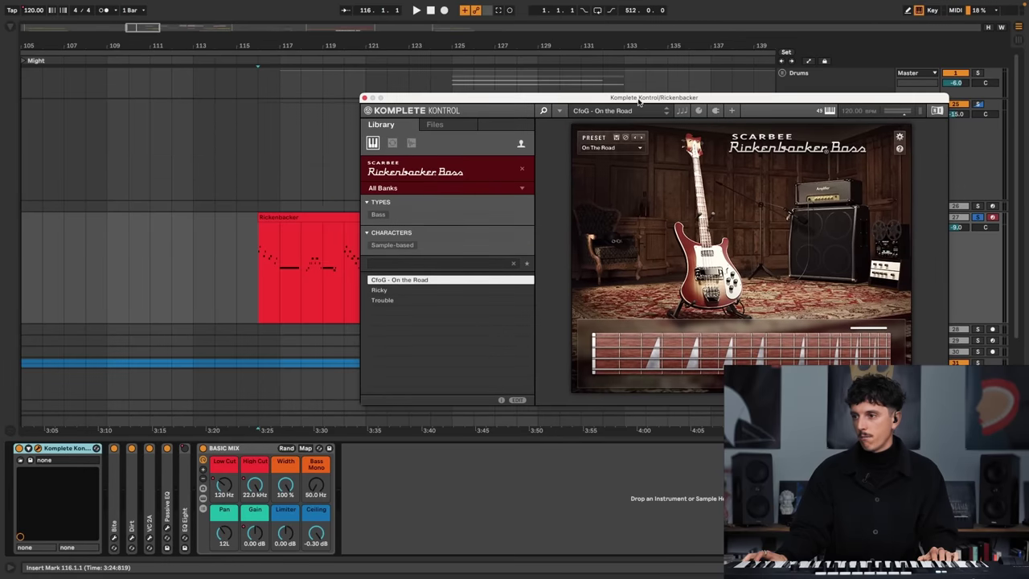
- Examine the Rickenbacker clip from bar 116 up close, with its plug-in window closed, and reopen the Rickenbacker Bass patch
{"action": "left_click", "coordinate": [279, 273]}
{"action": "left_click_drag", "start_coordinate": [258, 61], "coordinate": [22, 46]}
{"action": "left_click_drag", "start_coordinate": [38, 40], "coordinate": [271, 35]}
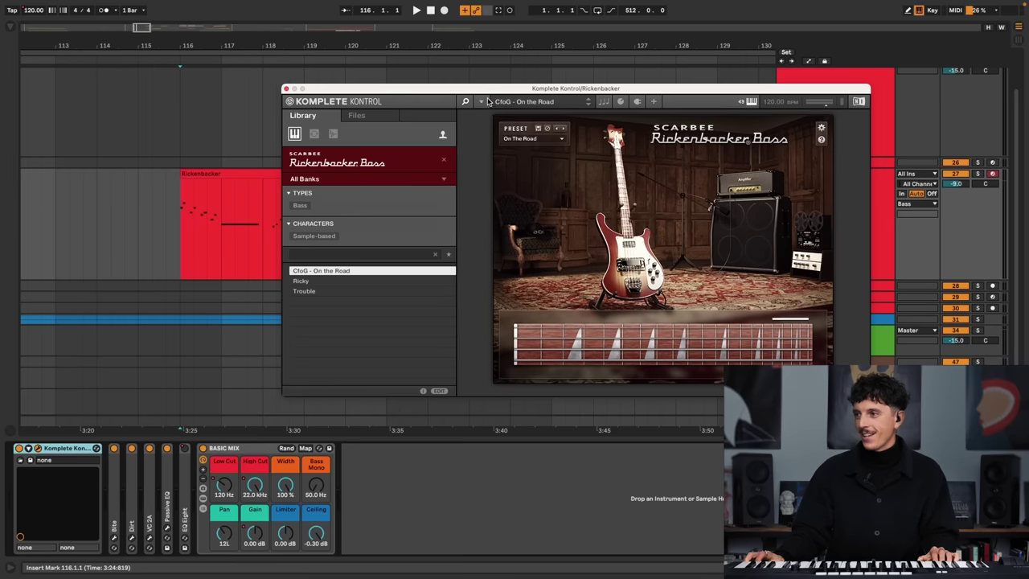
{"action": "left_click_drag", "start_coordinate": [478, 92], "coordinate": [438, 90]}
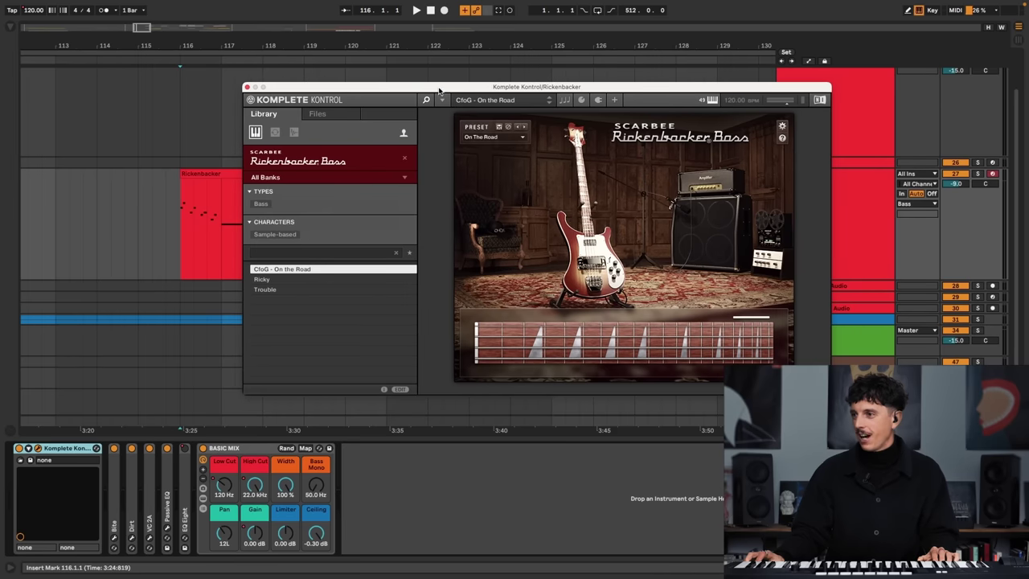
{"action": "left_click", "coordinate": [247, 87]}
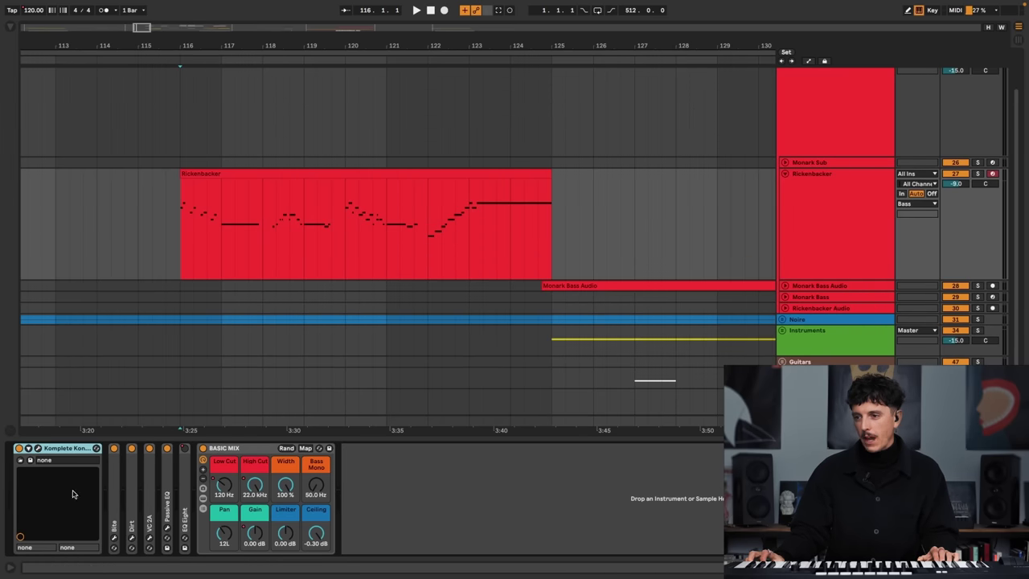
{"action": "key", "text": "super+alt+p"}
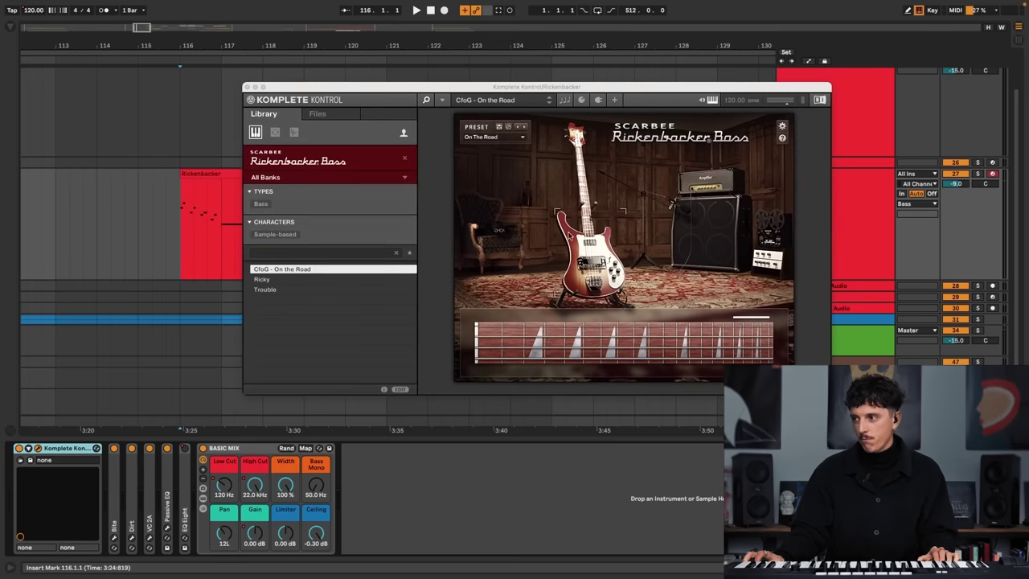
- Close the bass plug-in, listen to the mix from bar 115, and collapse the Bass group after stopping playback
{"action": "left_click", "coordinate": [247, 88]}
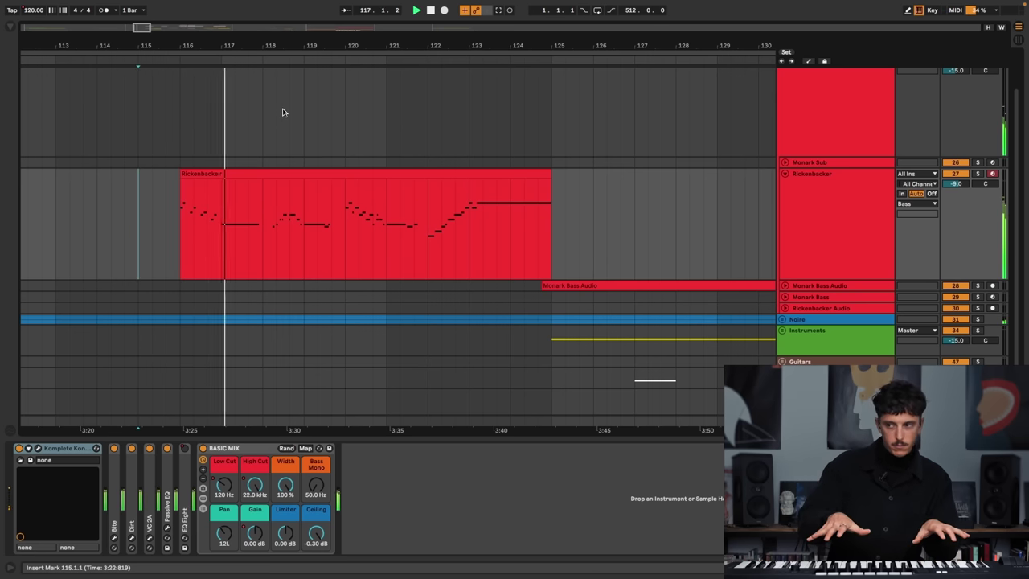
{"action": "left_click", "coordinate": [784, 173]}
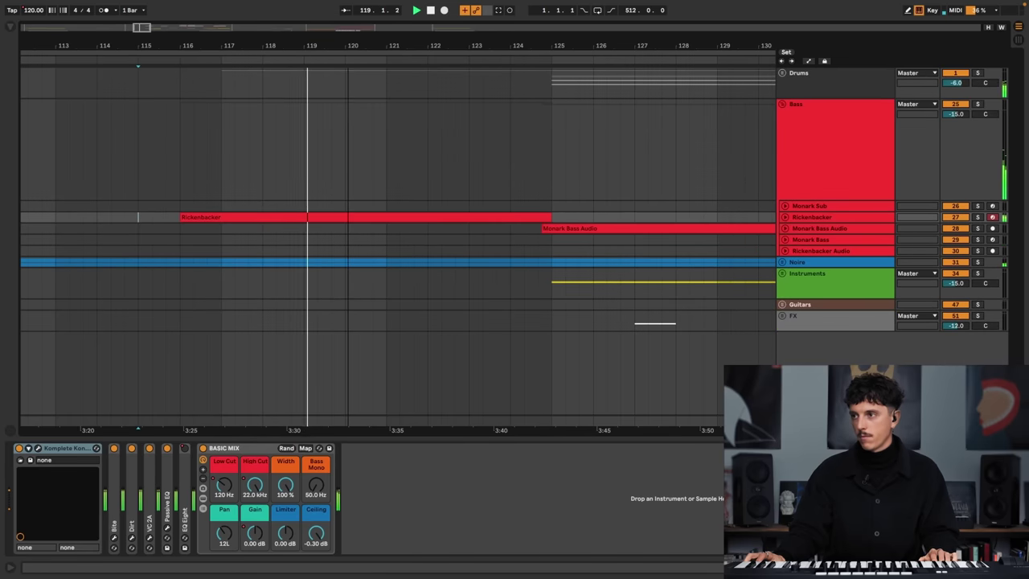
{"action": "scroll", "coordinate": [345, 69], "scroll_direction": "down", "scroll_amount": 2}
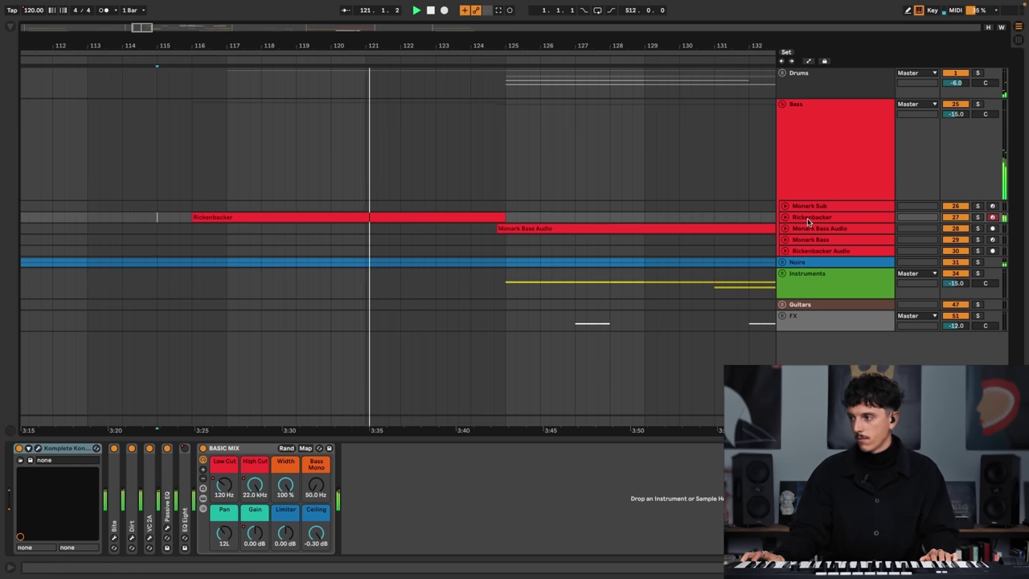
{"action": "left_click", "coordinate": [832, 219]}
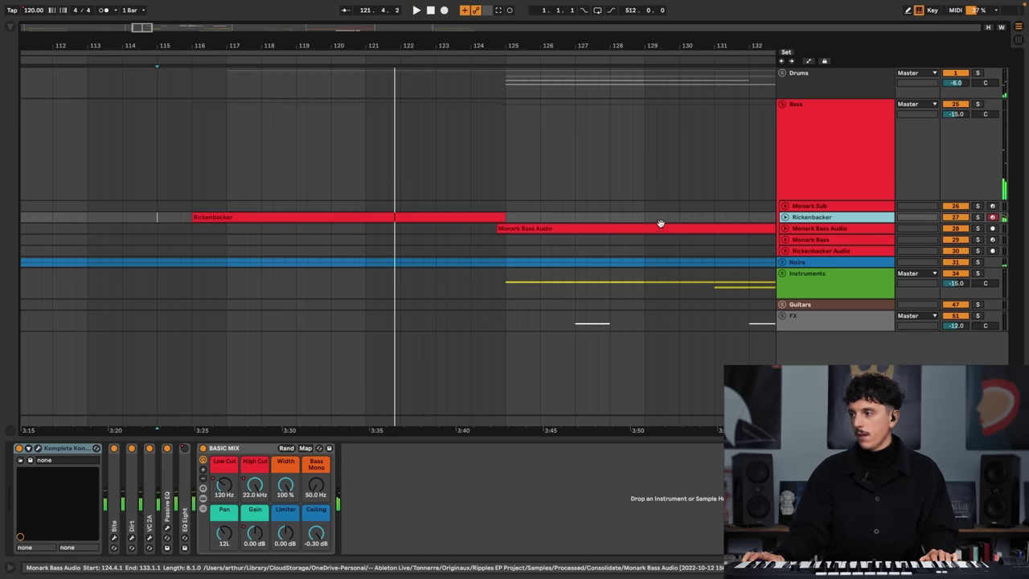
{"action": "left_click", "coordinate": [782, 105]}
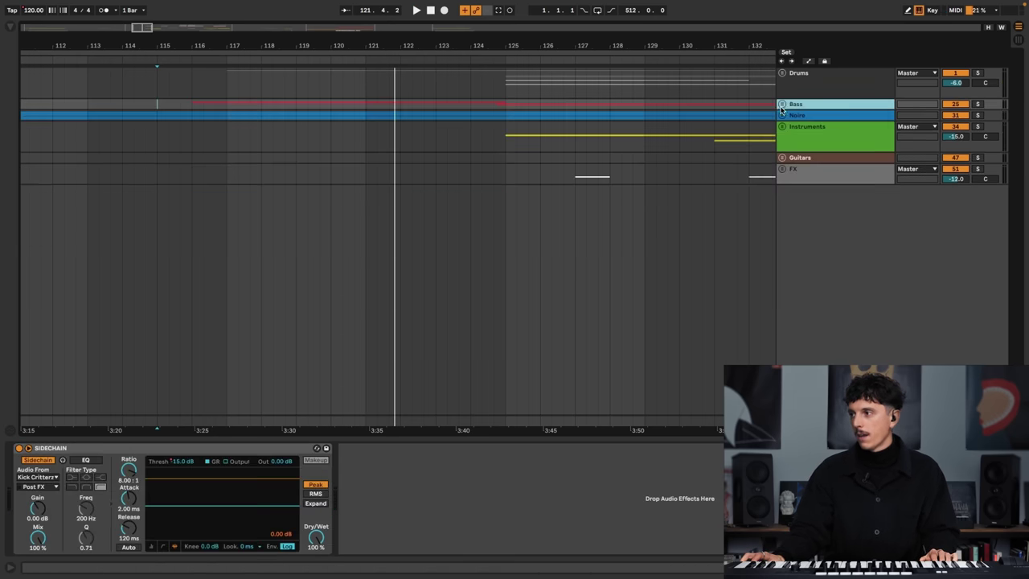
- Expand the Drums group and unfold the Kick Critterz 1 track, placing the insert marker at bar 117
{"action": "left_click", "coordinate": [781, 73]}
{"action": "left_click", "coordinate": [758, 69]}
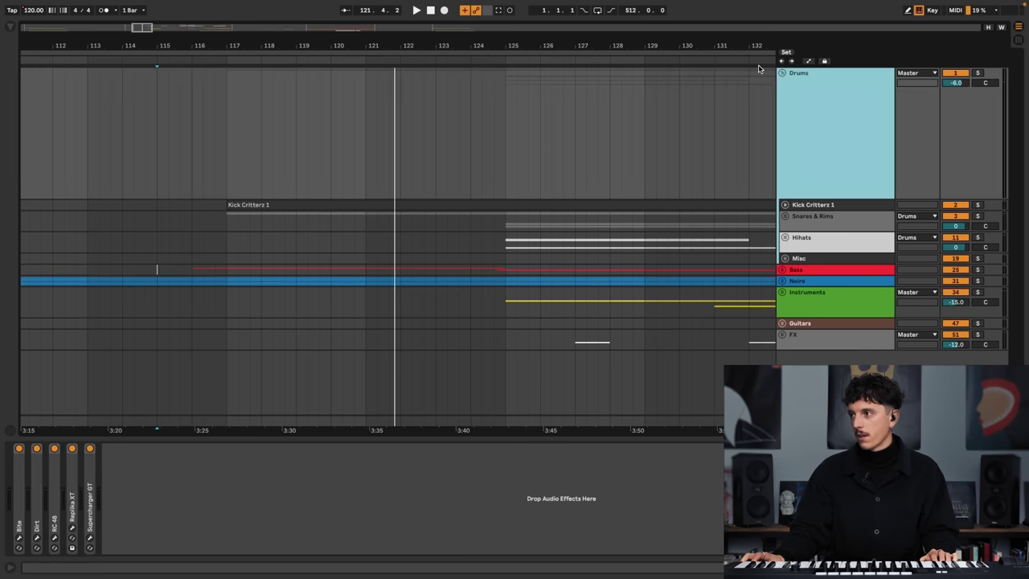
{"action": "left_click_drag", "start_coordinate": [710, 45], "coordinate": [595, 20]}
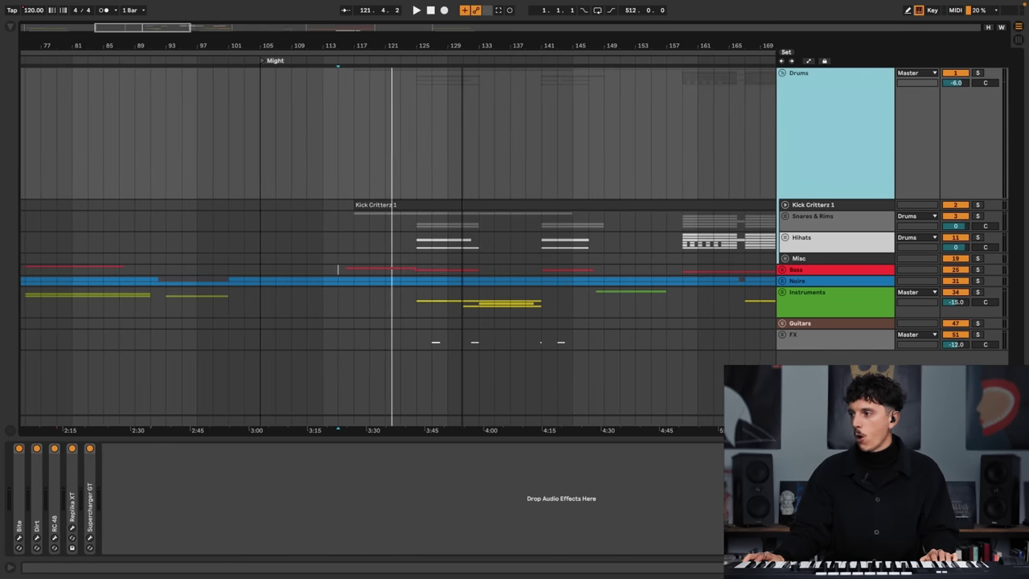
{"action": "left_click", "coordinate": [783, 206]}
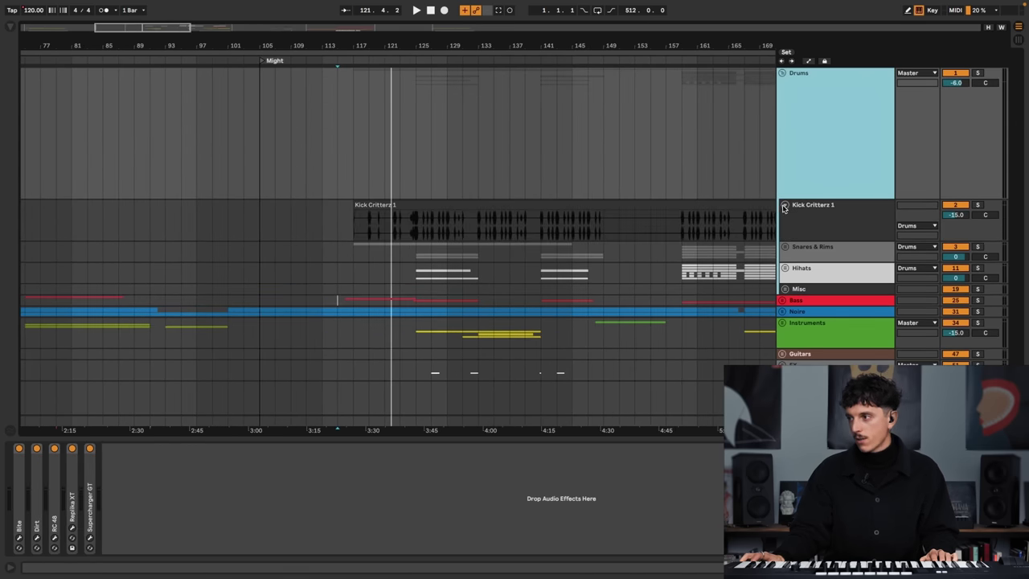
{"action": "left_click", "coordinate": [400, 225]}
{"action": "left_click_drag", "start_coordinate": [367, 52], "coordinate": [418, 98]}
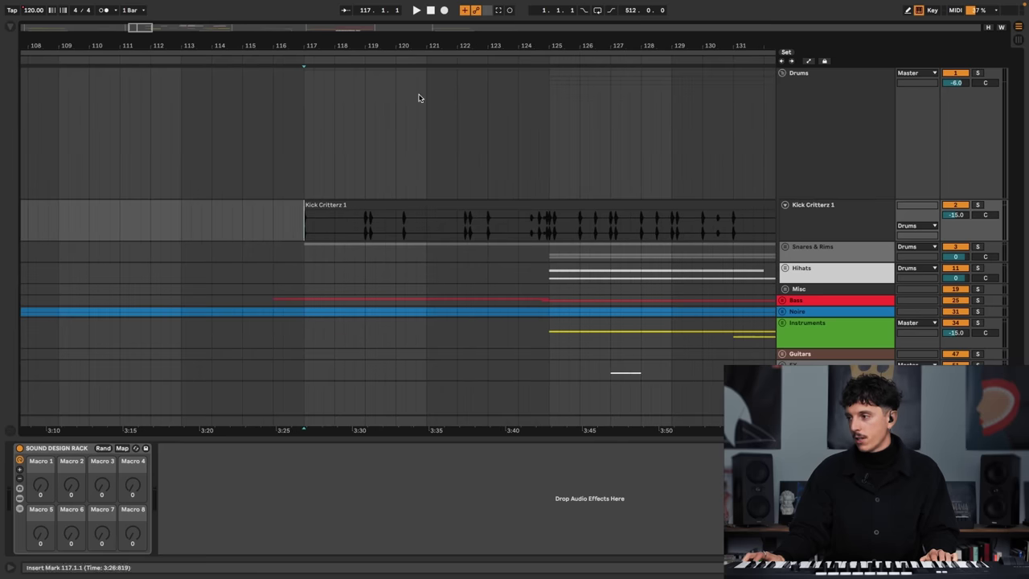
- Unfold the Rim Bubblegum track inside Snares & Rims, and play the soloed Drums group from bar 117
{"action": "left_click", "coordinate": [784, 247]}
{"action": "left_click", "coordinate": [788, 299]}
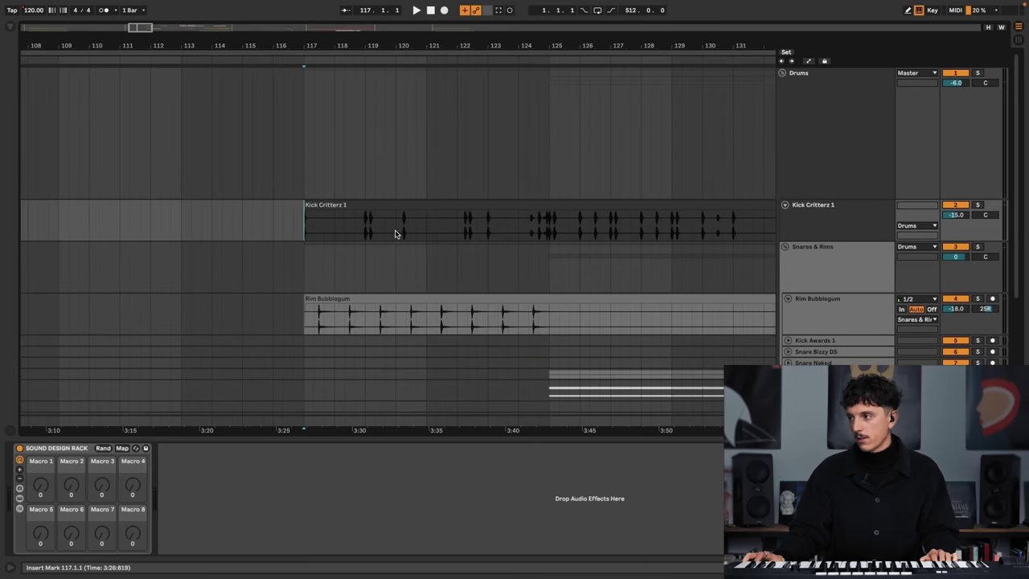
{"action": "left_click", "coordinate": [977, 75]}
{"action": "key", "text": "space"}
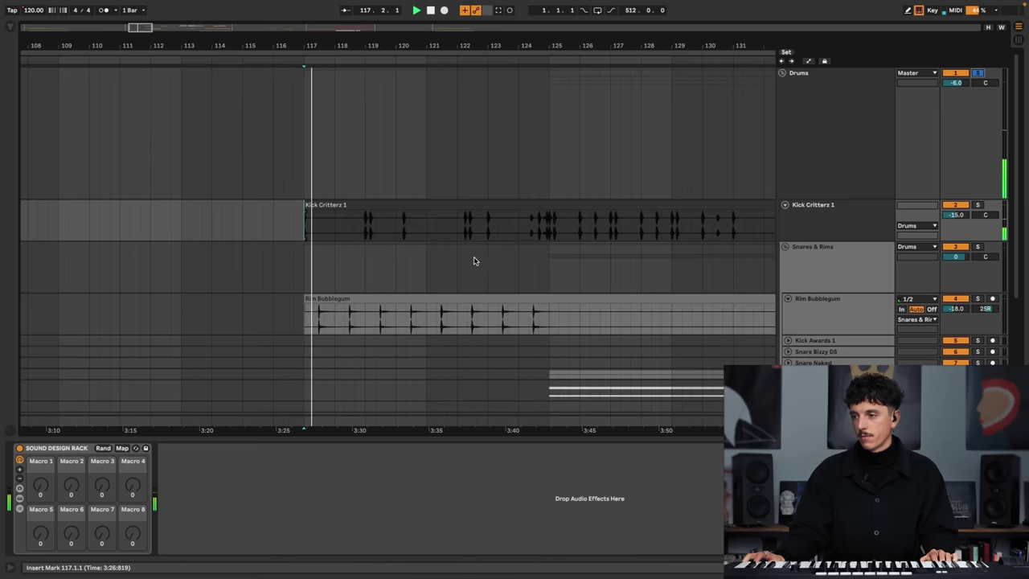
{"action": "key", "text": "plus"}
{"action": "key", "text": "plus"}
{"action": "left_click", "coordinate": [280, 236]}
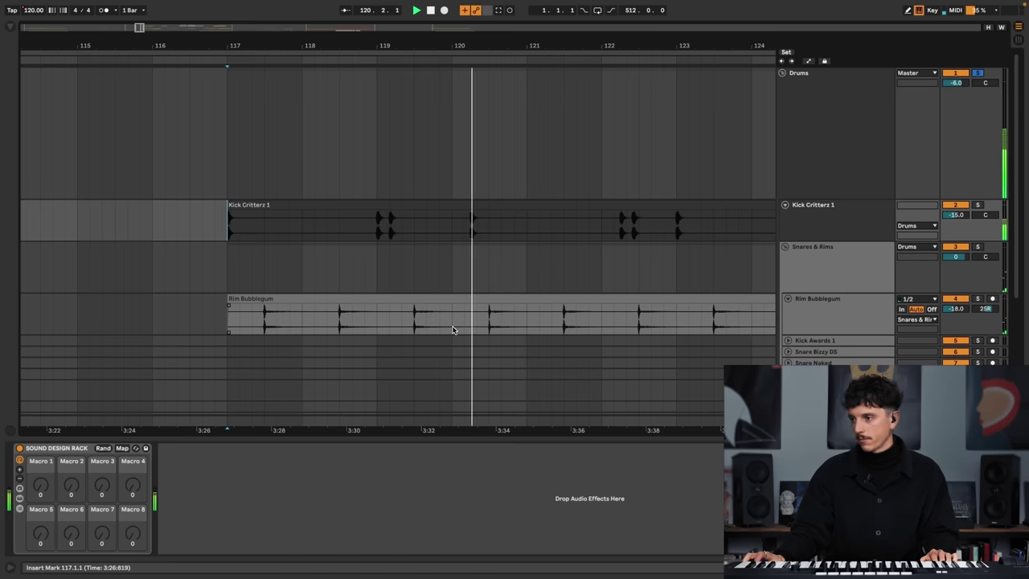
- Stop playback and collapse the Kick Critterz 1 track, the Snares & Rims group and the whole Drums group
{"action": "left_click", "coordinate": [787, 212]}
{"action": "left_click", "coordinate": [785, 206]}
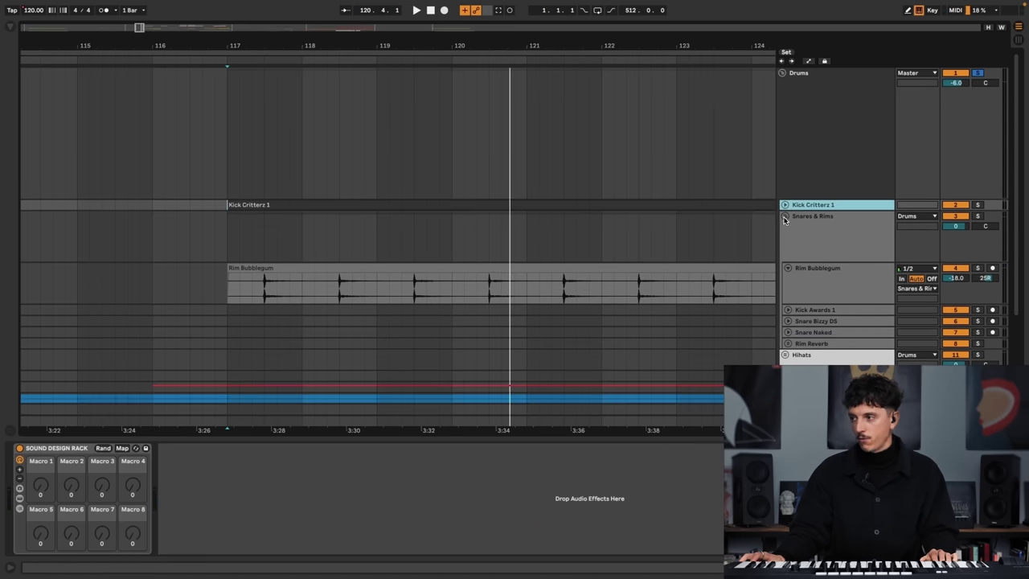
{"action": "left_click", "coordinate": [785, 217]}
{"action": "left_click", "coordinate": [781, 73]}
- Insert a MIDI track below the FX group and load Komplete Kontrol from the Favoris collection onto it
{"action": "right_click", "coordinate": [818, 216]}
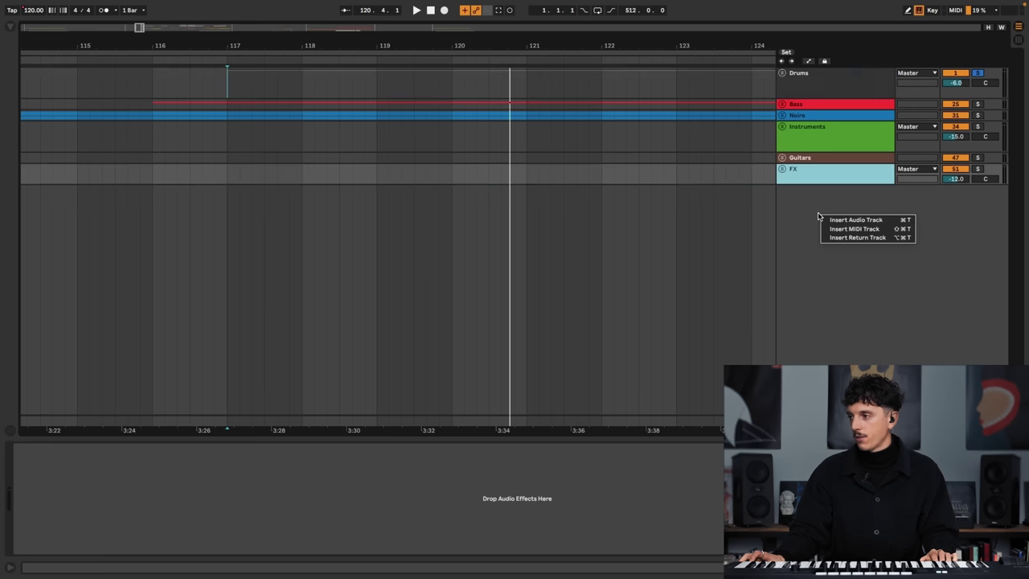
{"action": "left_click", "coordinate": [836, 228]}
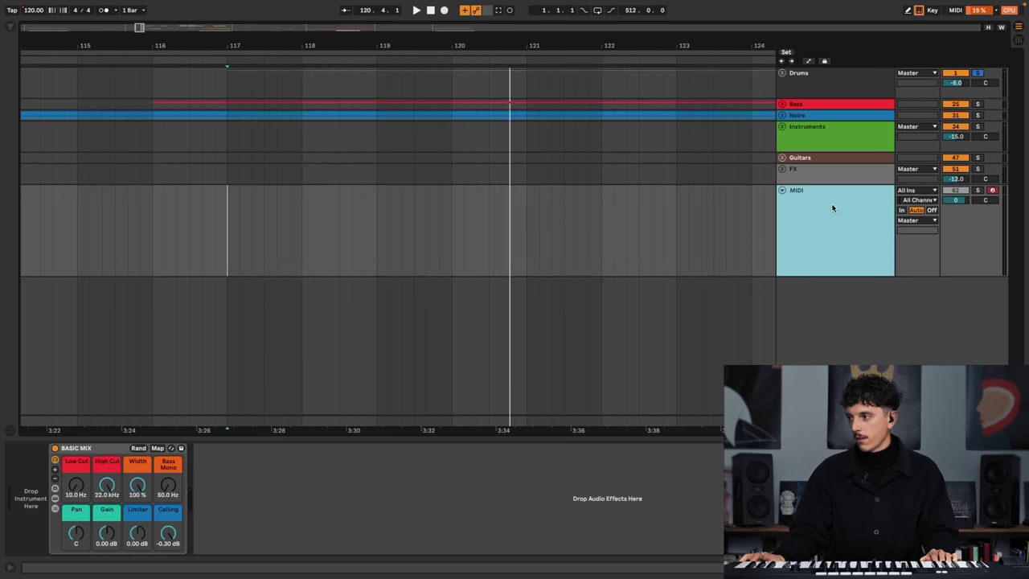
{"action": "left_click", "coordinate": [7, 31]}
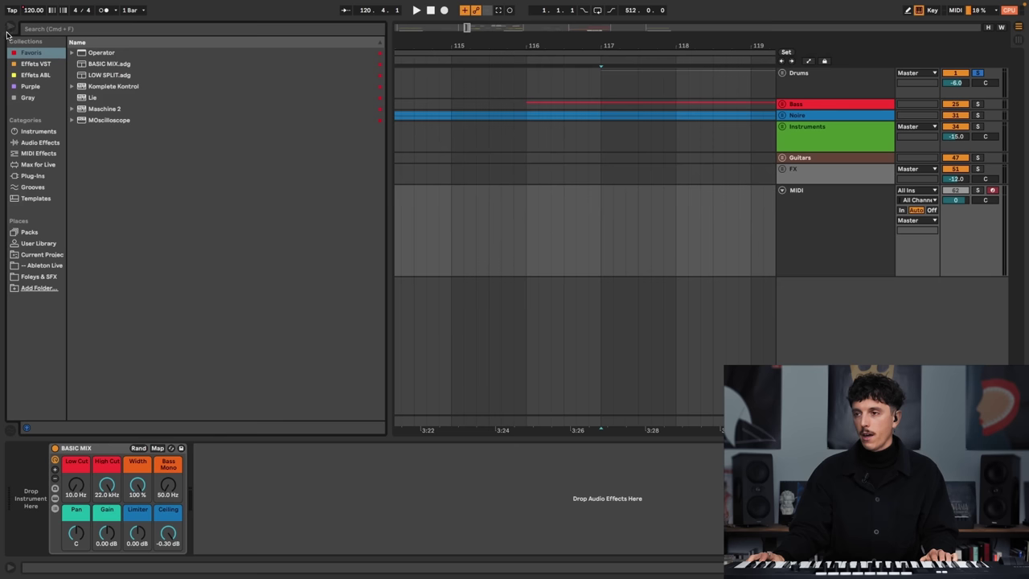
{"action": "left_click", "coordinate": [87, 88]}
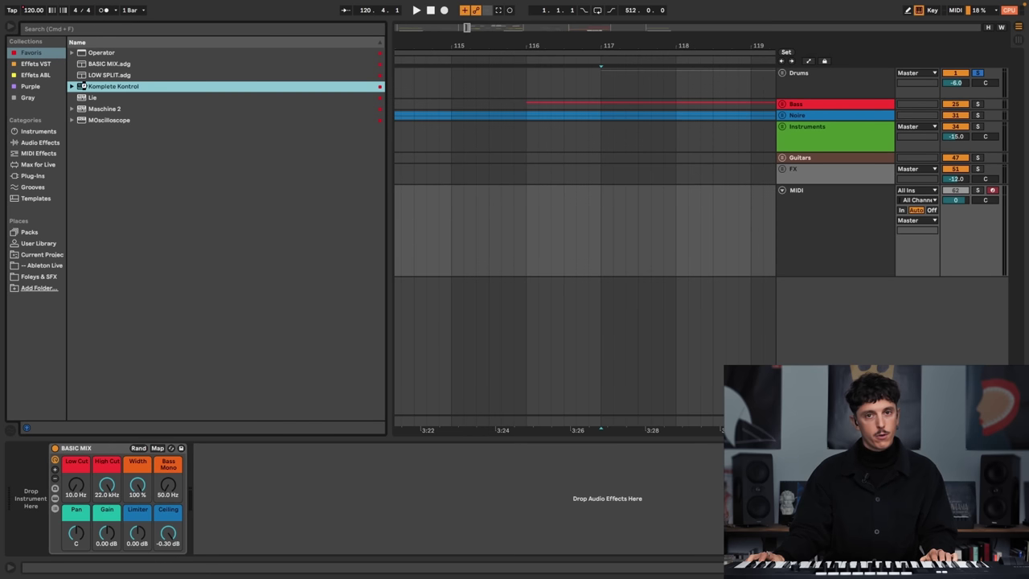
{"action": "double_click", "coordinate": [80, 86]}
{"action": "left_click", "coordinate": [11, 30]}
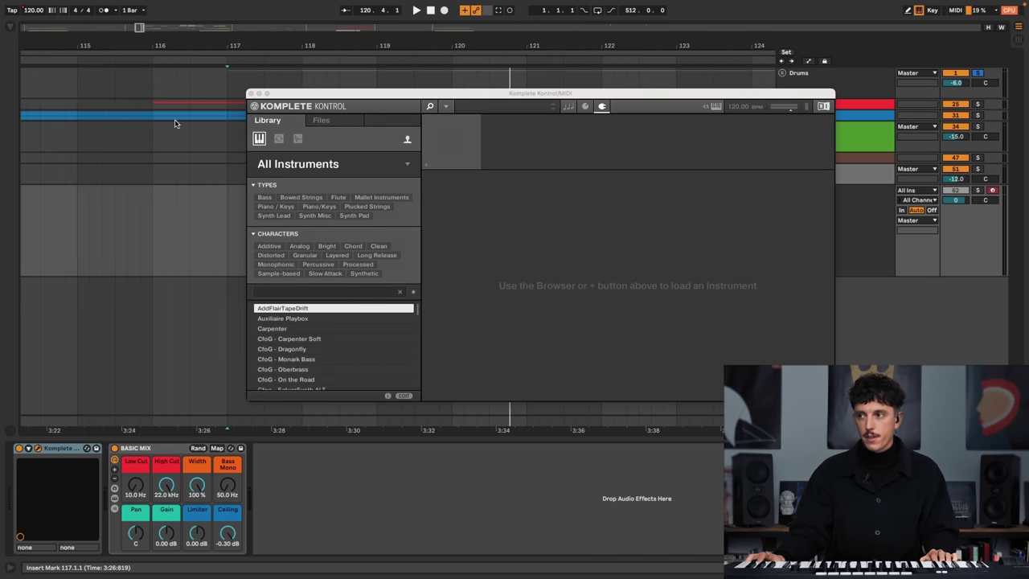
- Look through the library's content types and browse the All Instruments products by category in the new Komplete Kontrol instance
{"action": "left_click_drag", "start_coordinate": [404, 96], "coordinate": [372, 108]}
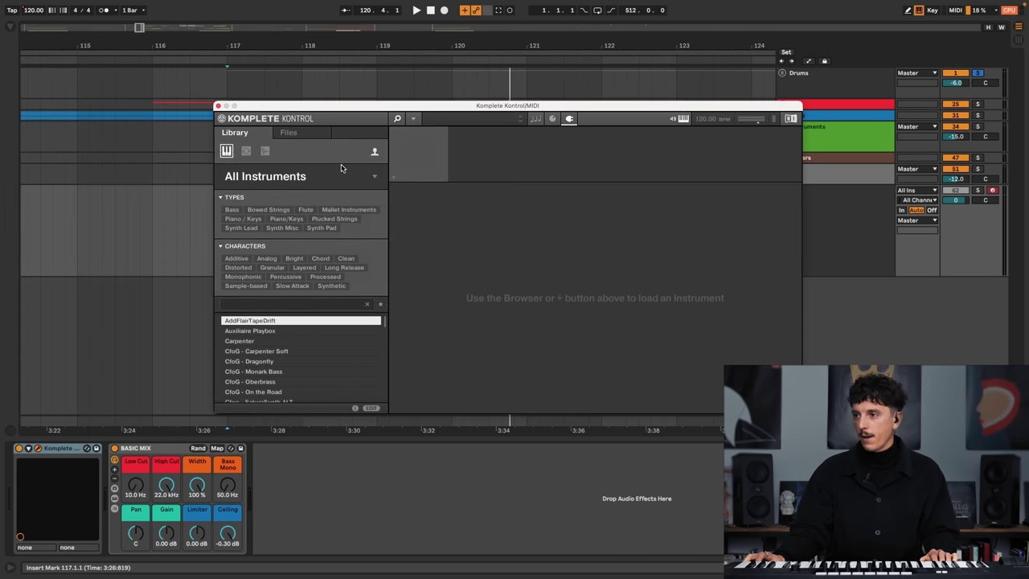
{"action": "left_click", "coordinate": [248, 153]}
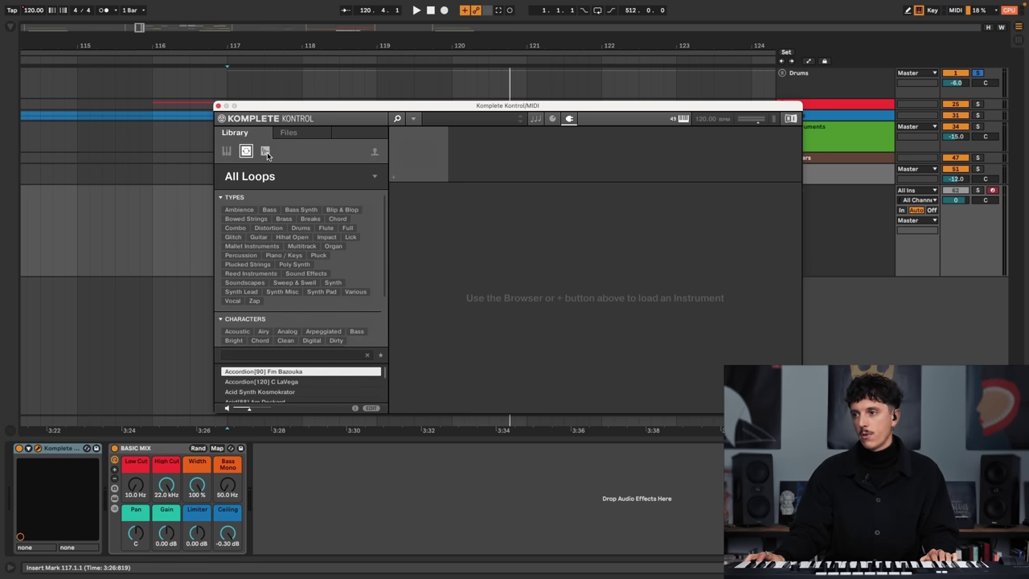
{"action": "left_click", "coordinate": [246, 152]}
{"action": "left_click", "coordinate": [226, 151]}
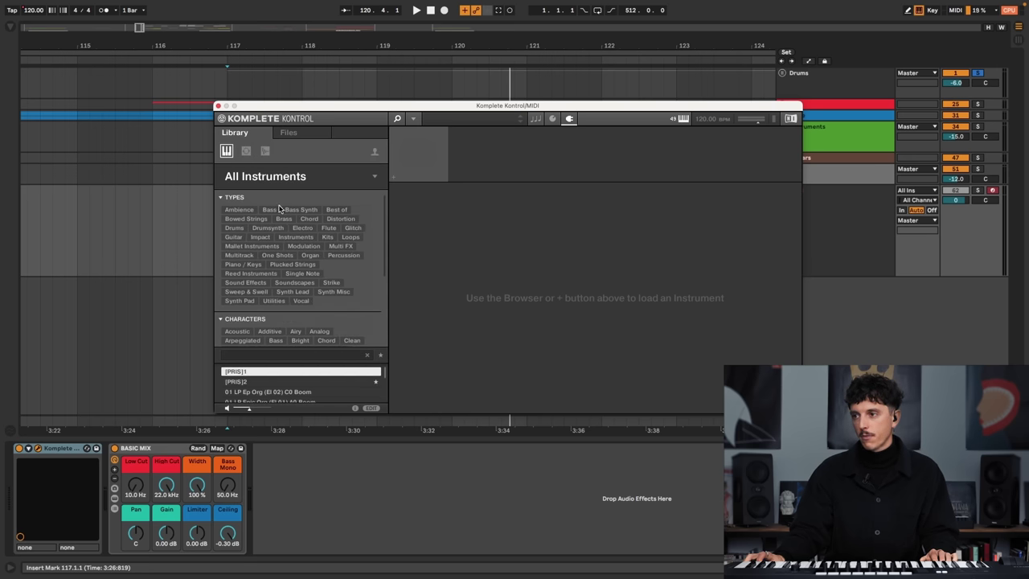
{"action": "left_click", "coordinate": [339, 180]}
{"action": "left_click_drag", "start_coordinate": [385, 221], "coordinate": [334, 200]}
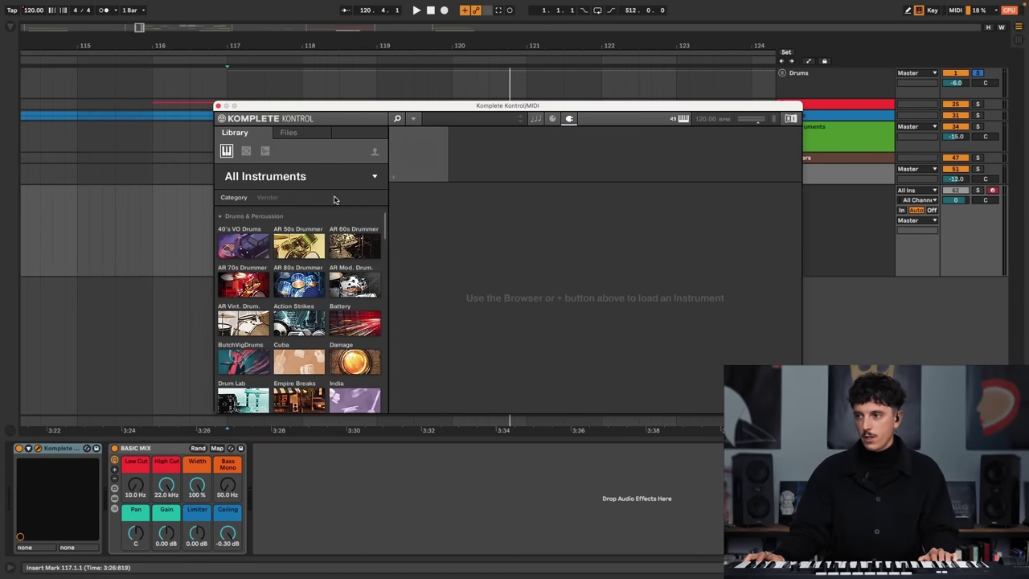
- Switch the library to loops and browse the Native Instruments expansions before returning to the tag filters
{"action": "left_click", "coordinate": [246, 153]}
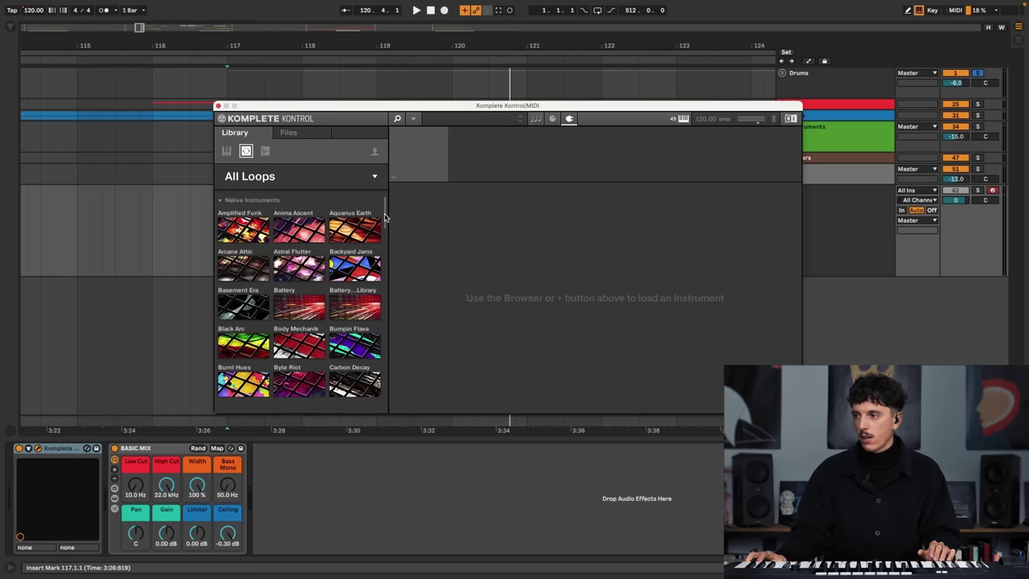
{"action": "scroll", "coordinate": [384, 216], "scroll_direction": "down", "scroll_amount": 1}
{"action": "scroll", "coordinate": [385, 218], "scroll_direction": "up", "scroll_amount": 2}
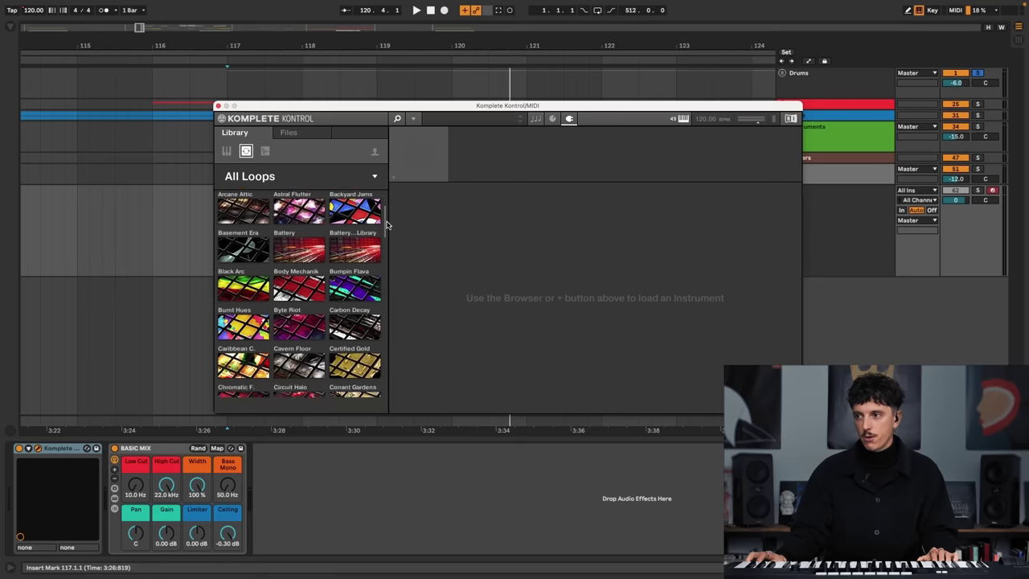
{"action": "left_click", "coordinate": [264, 186]}
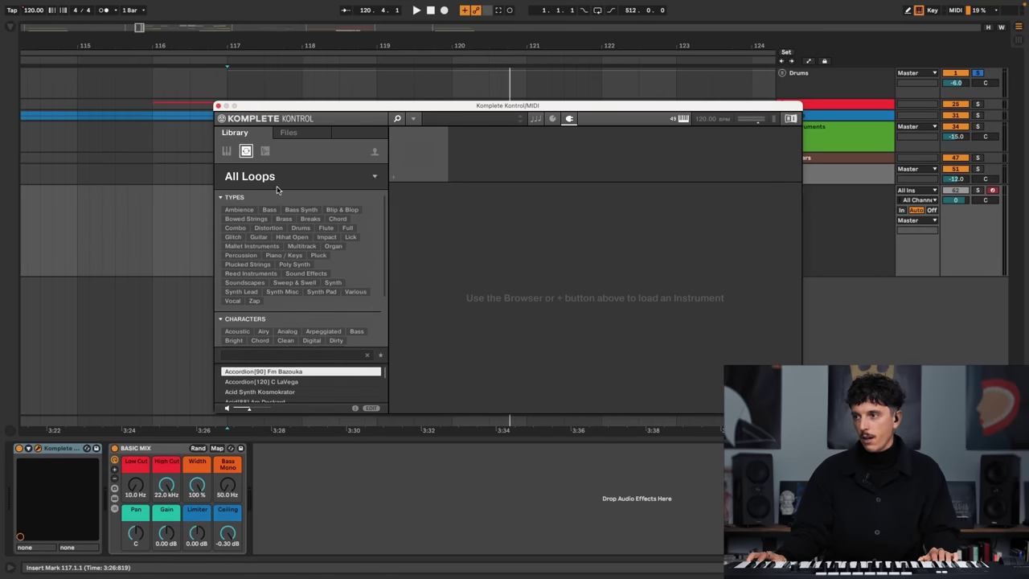
- Show the library's one-shots and filter them by the Drums type and Kick subtype
{"action": "left_click", "coordinate": [247, 152]}
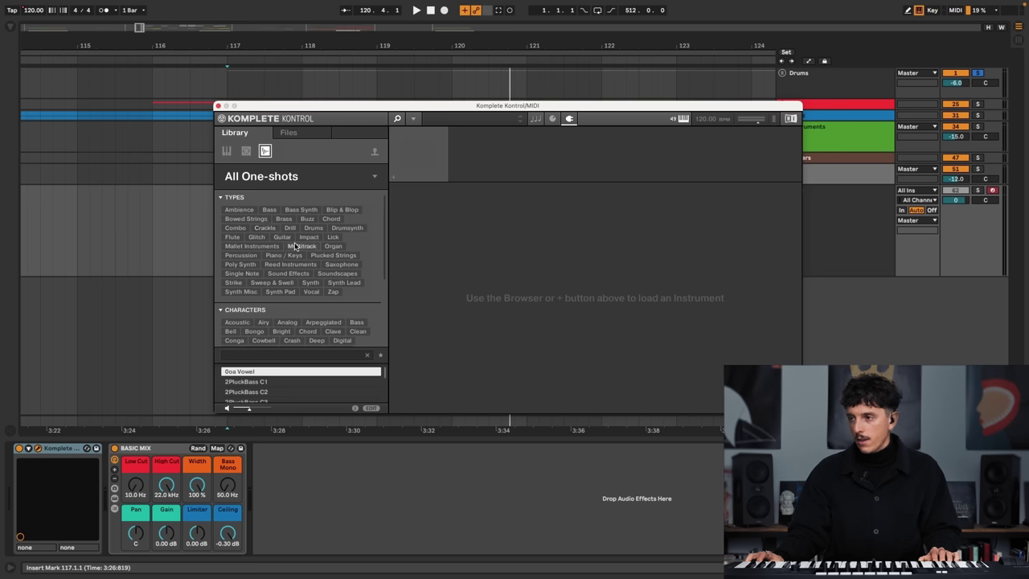
{"action": "left_click", "coordinate": [314, 229]}
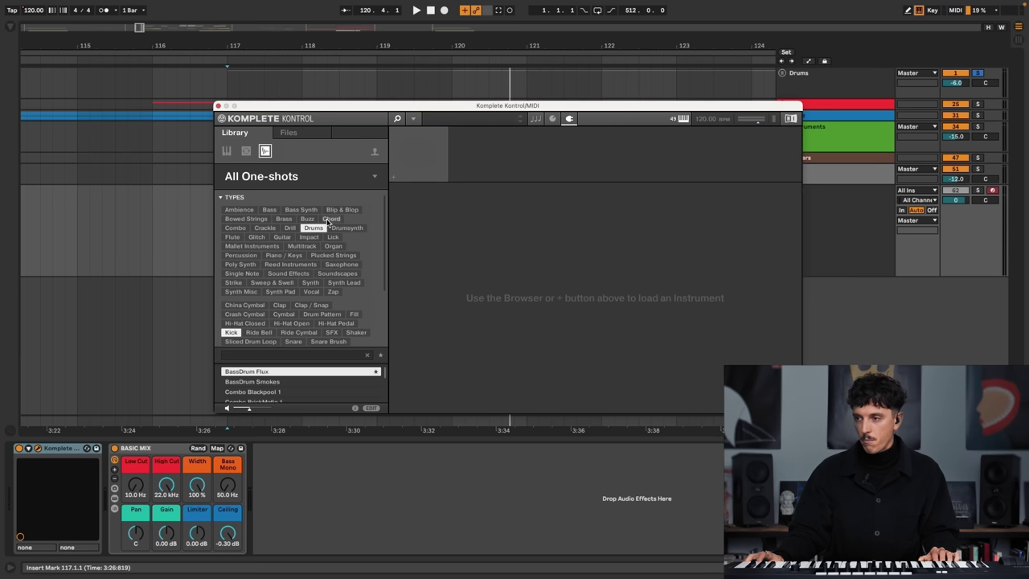
- Collapse the Types and Characters filters, solo the MIDI track and audition kick one-shots such as Kick SayYes 1 and Kick SB 1
{"action": "left_click", "coordinate": [220, 197]}
{"action": "left_click", "coordinate": [220, 214]}
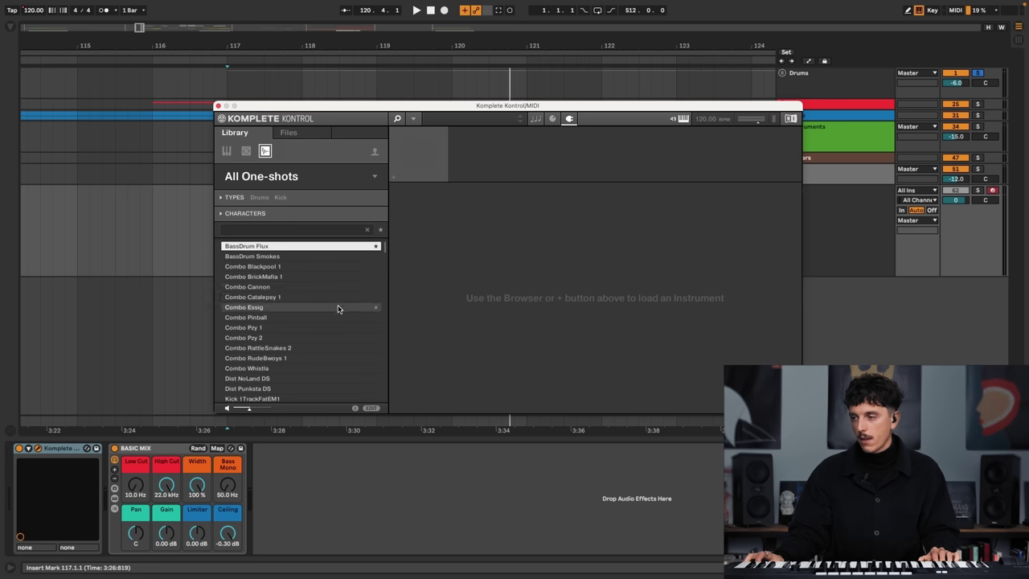
{"action": "left_click_drag", "start_coordinate": [383, 255], "coordinate": [388, 367]}
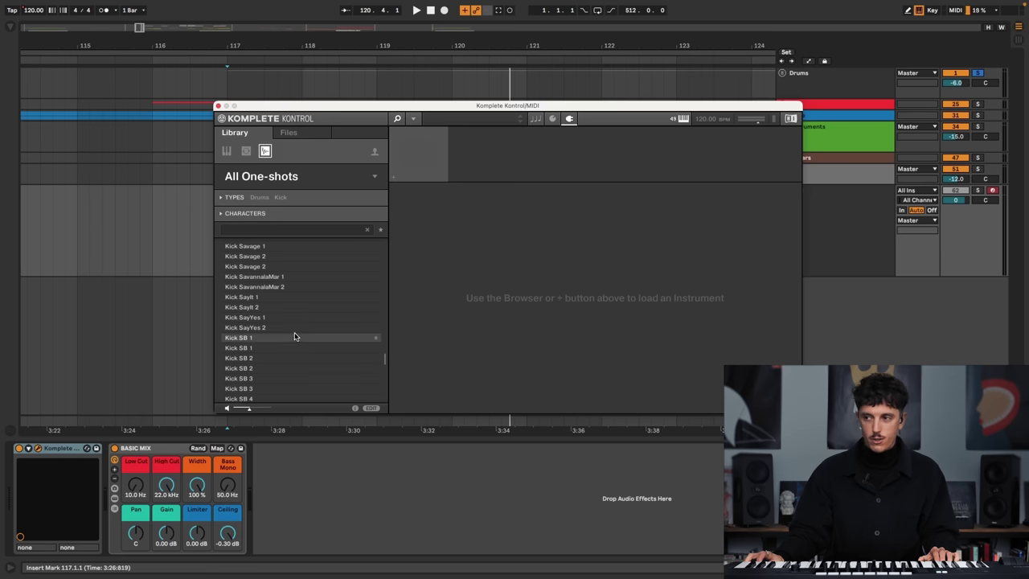
{"action": "left_click", "coordinate": [266, 319]}
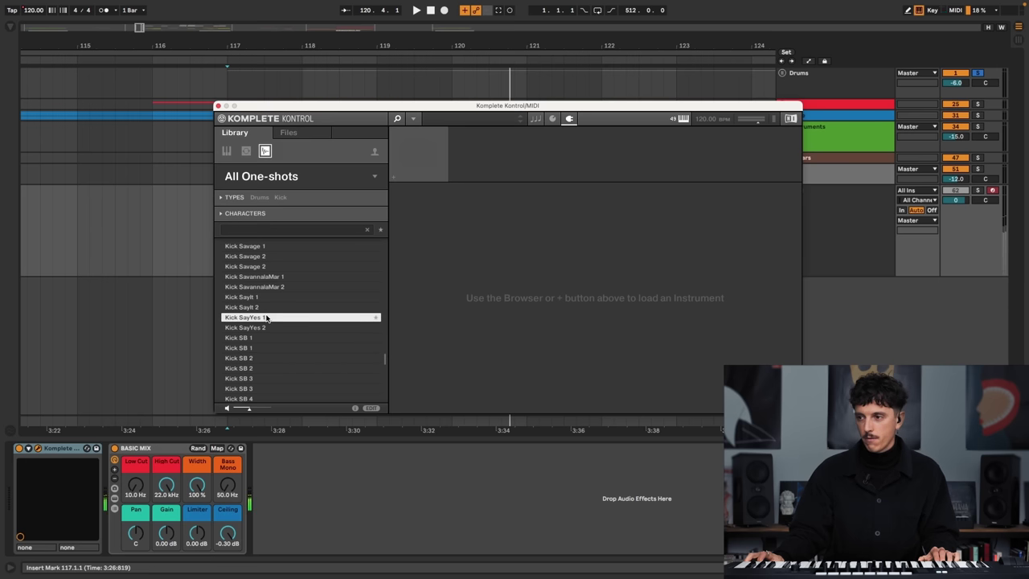
{"action": "left_click", "coordinate": [977, 191]}
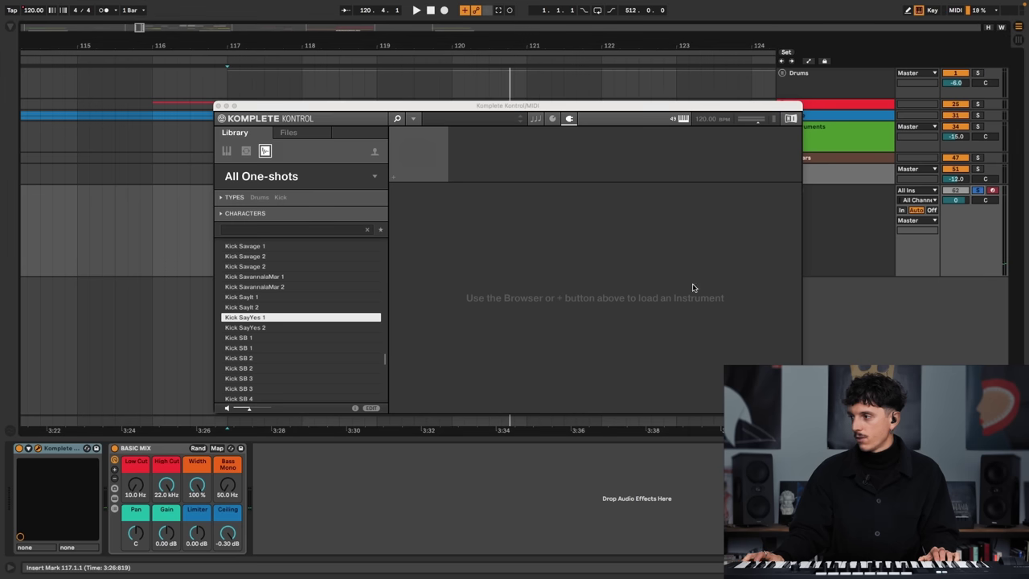
{"action": "left_click", "coordinate": [272, 318]}
{"action": "left_click", "coordinate": [259, 347]}
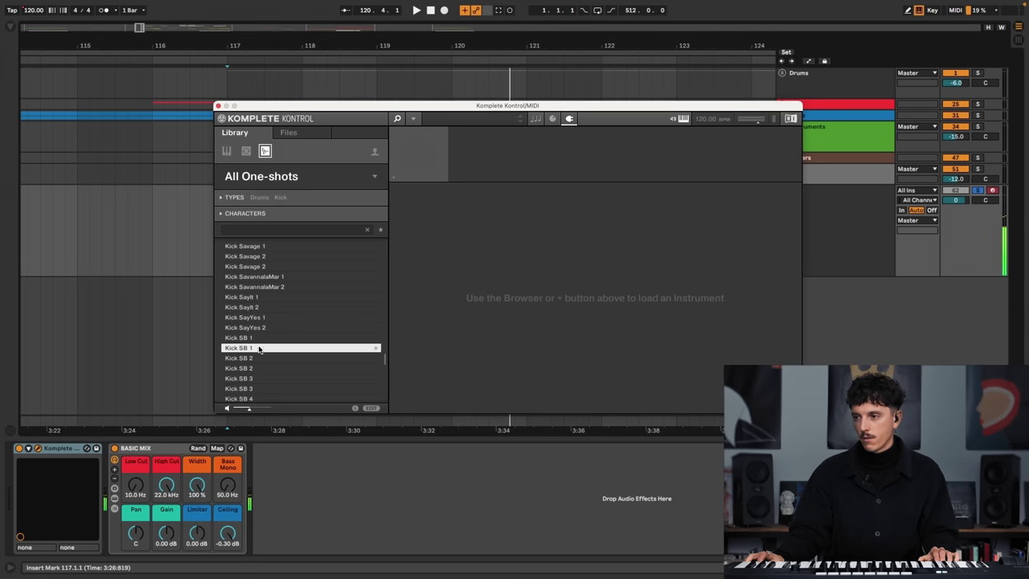
{"action": "left_click", "coordinate": [253, 277]}
{"action": "left_click", "coordinate": [254, 256]}
- Audition kicks further up the results list and load Kick Satiated 1 into the sampler
{"action": "scroll", "coordinate": [271, 294], "scroll_direction": "up", "scroll_amount": 5}
{"action": "left_click", "coordinate": [271, 266]}
{"action": "left_click", "coordinate": [269, 288]}
{"action": "left_click", "coordinate": [271, 297]}
{"action": "scroll", "coordinate": [274, 289], "scroll_direction": "up", "scroll_amount": 7}
{"action": "left_click", "coordinate": [269, 287]}
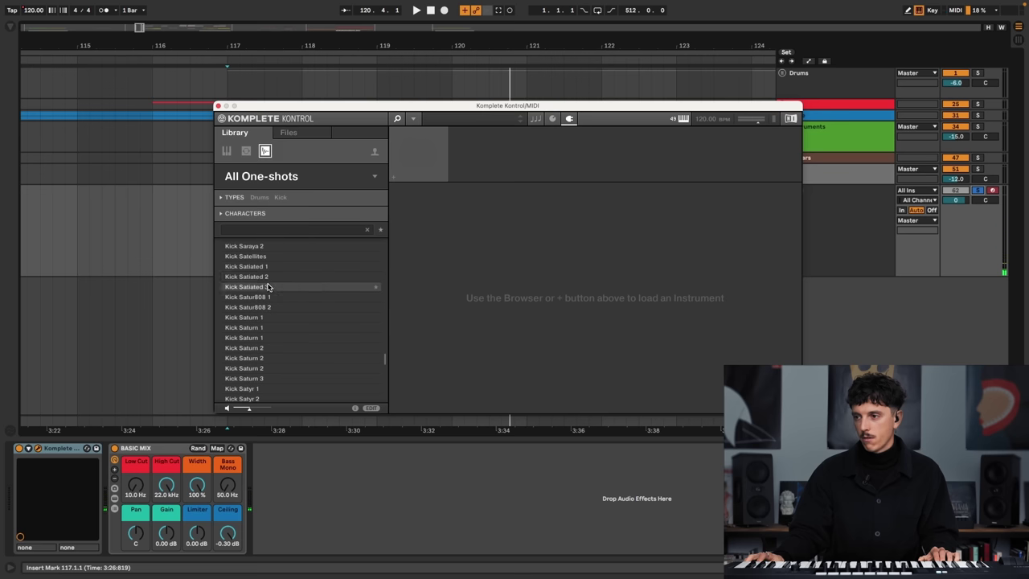
{"action": "left_click", "coordinate": [265, 280]}
{"action": "left_click", "coordinate": [264, 266]}
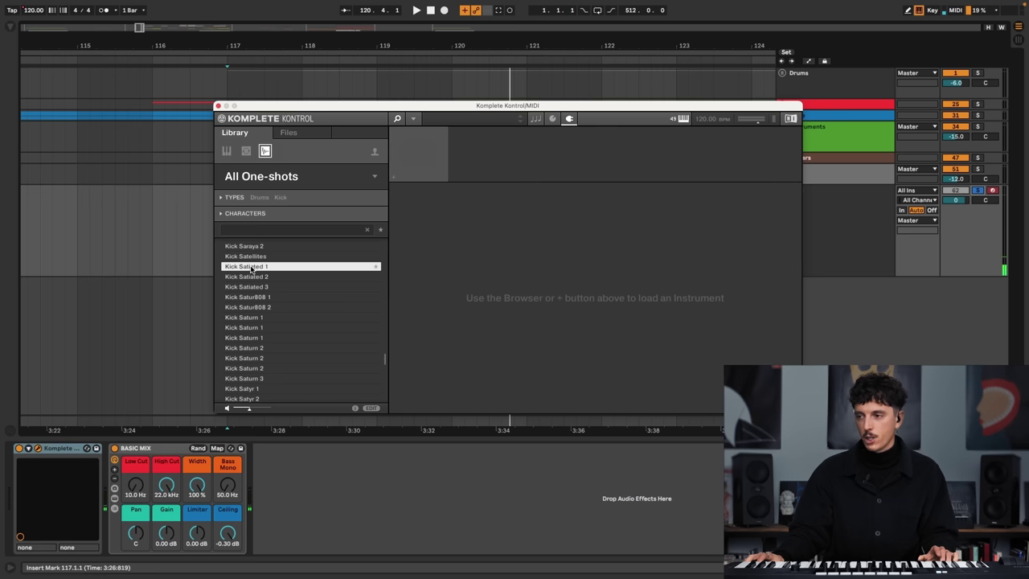
{"action": "double_click", "coordinate": [251, 270]}
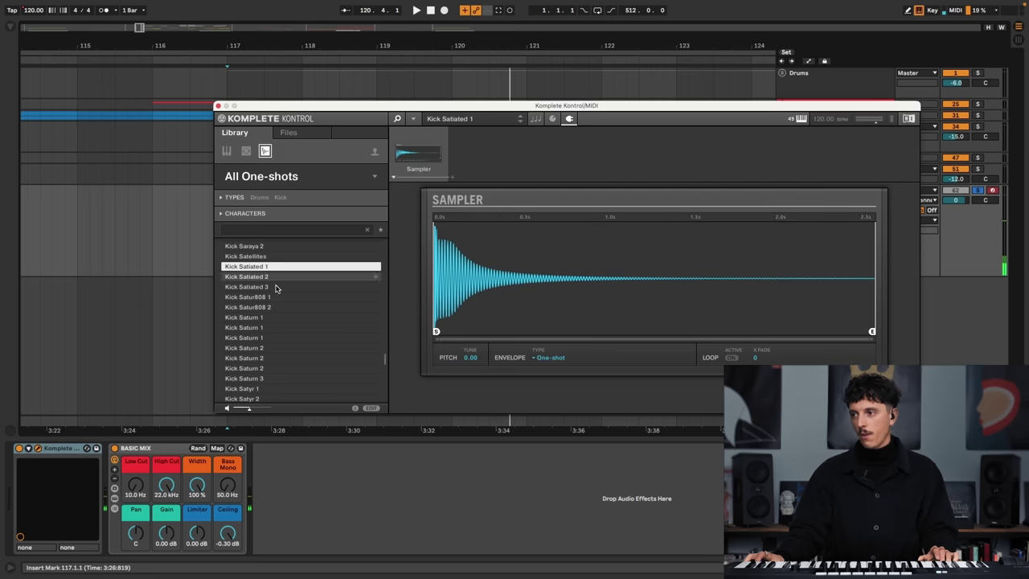
{"action": "left_click_drag", "start_coordinate": [555, 107], "coordinate": [489, 109]}
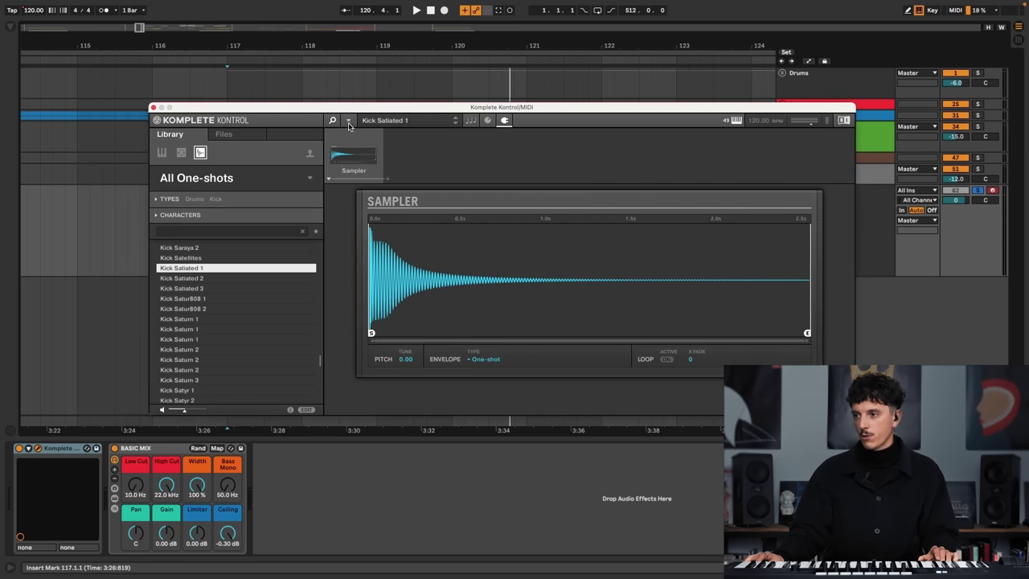
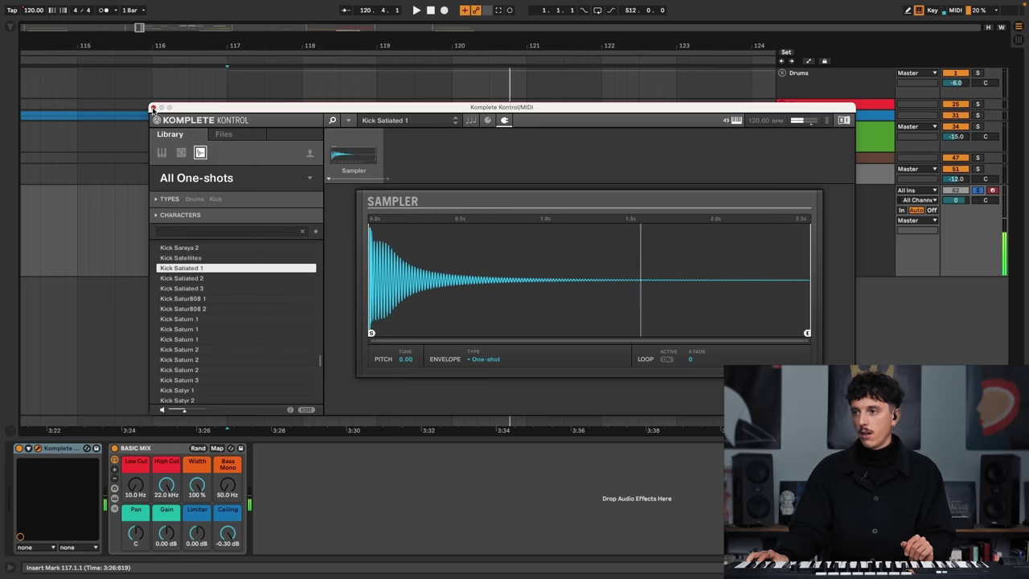
- Close the instrument window, record a MIDI pattern with the kick from bar 117, and trim the clip to end at bar 119
{"action": "left_click", "coordinate": [153, 108]}
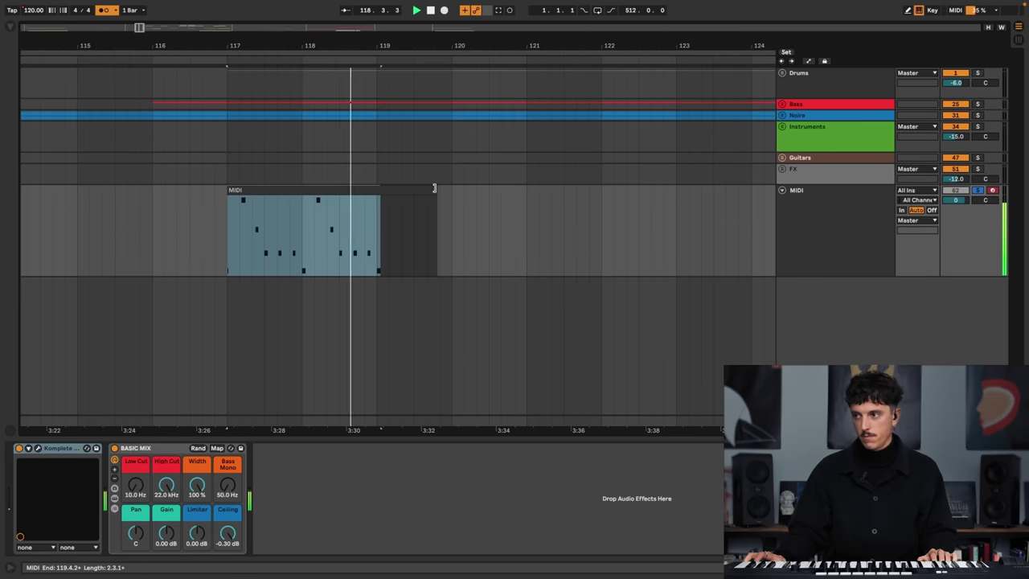
{"action": "key", "text": "space"}
{"action": "left_click_drag", "start_coordinate": [432, 187], "coordinate": [378, 187]}
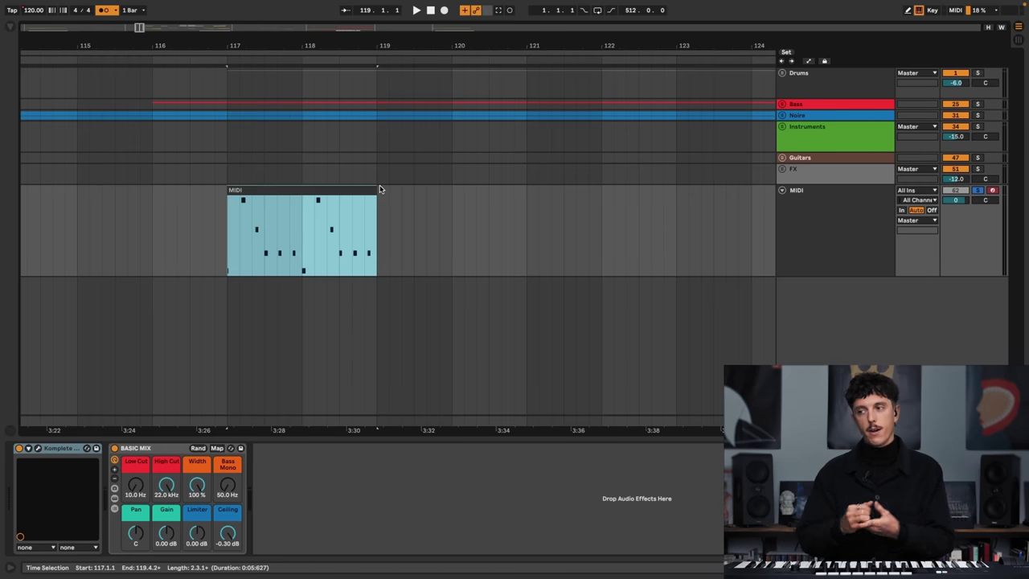
- Freeze and flatten the MIDI track to turn the recorded kick pattern into audio
{"action": "left_click", "coordinate": [816, 241]}
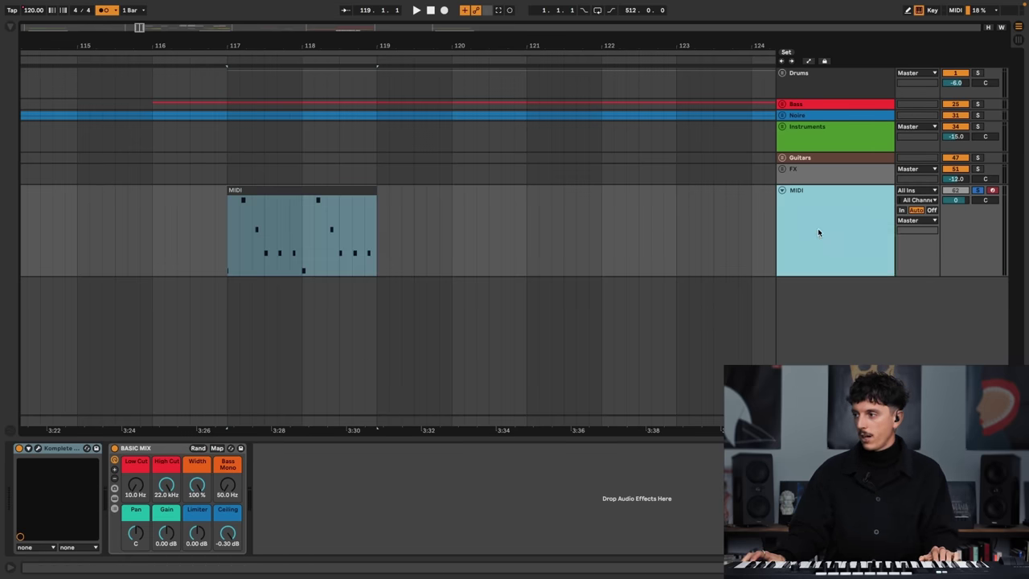
{"action": "right_click", "coordinate": [816, 229]}
{"action": "left_click", "coordinate": [844, 299]}
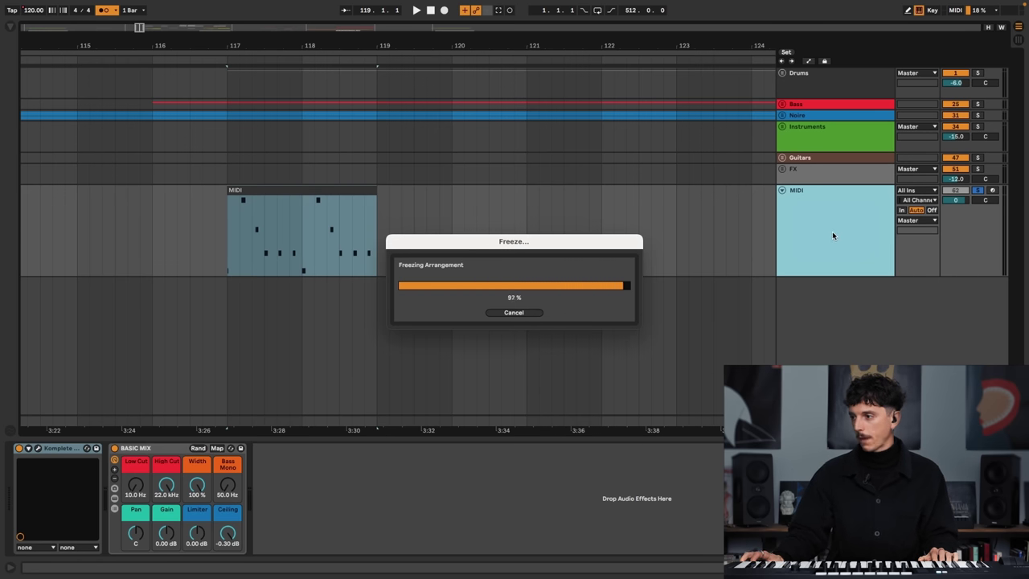
{"action": "right_click", "coordinate": [815, 211]}
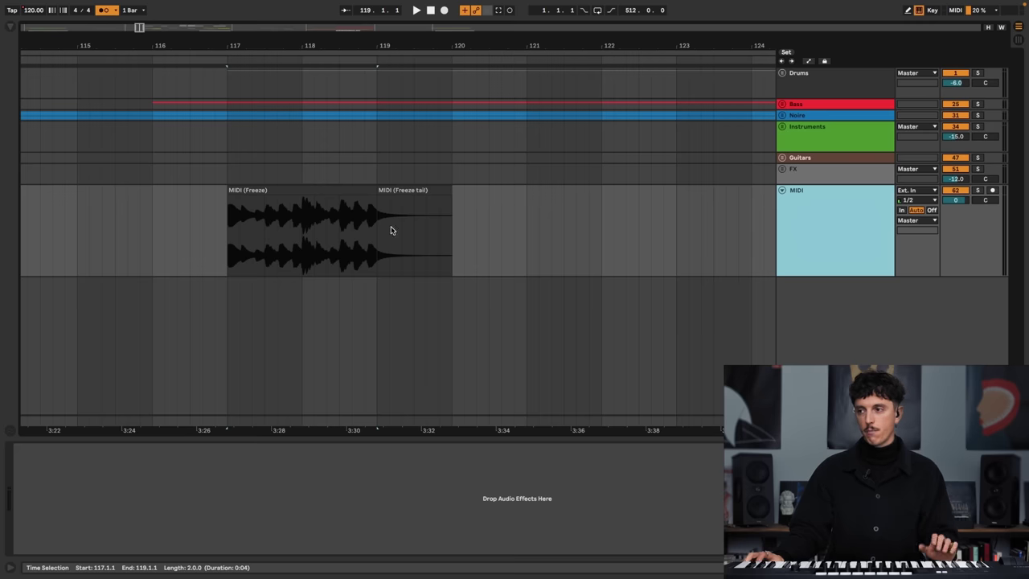
- Try a project tempo of 140 BPM, return it to 120 BPM, and play the flattened audio soloed from bar 117
{"action": "left_click", "coordinate": [236, 236]}
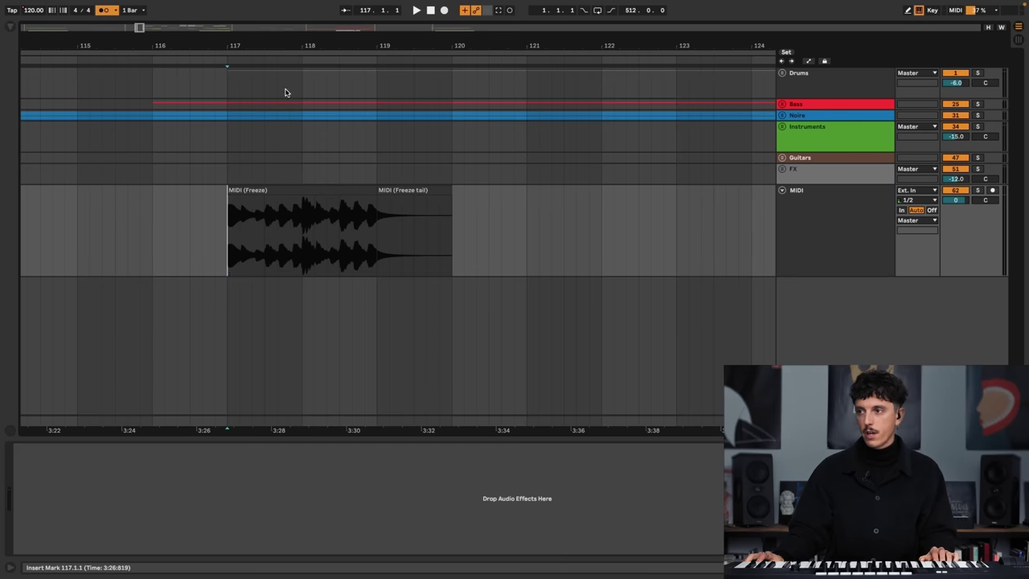
{"action": "key", "text": "super+a"}
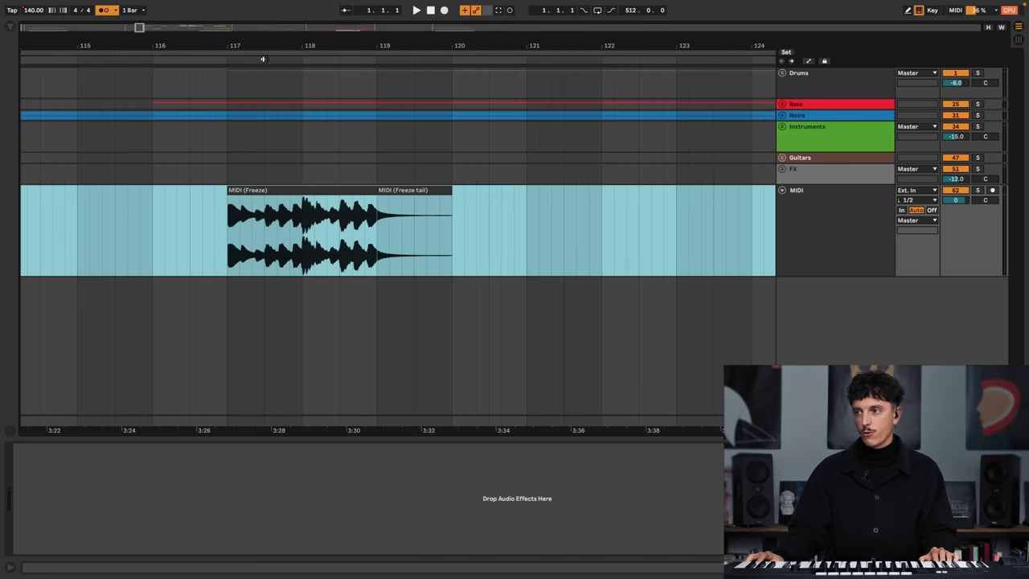
{"action": "left_click", "coordinate": [228, 239]}
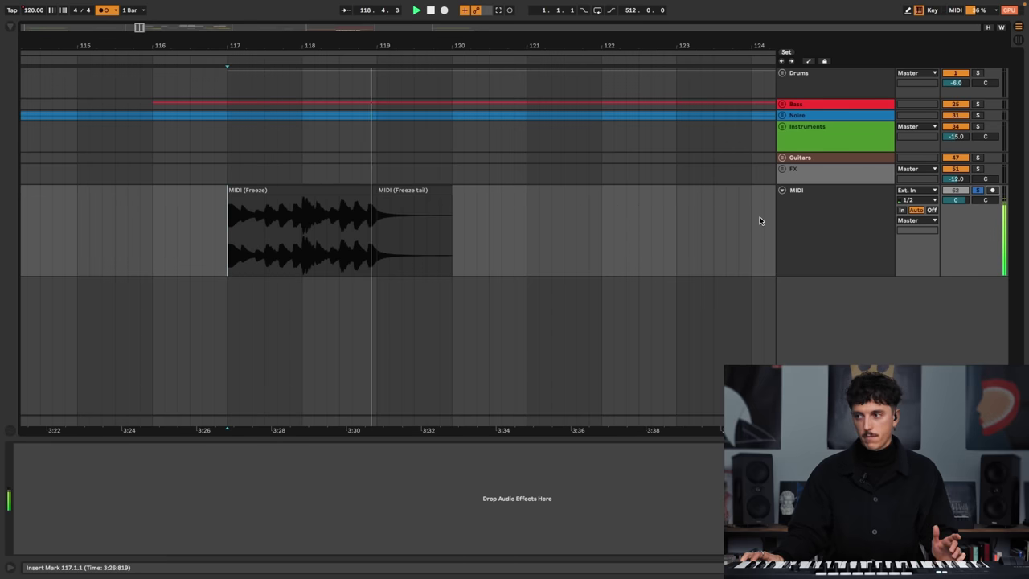
- Stop playback, delete the MIDI track holding the kick audio, and unfold the Drums group
{"action": "left_click", "coordinate": [819, 213]}
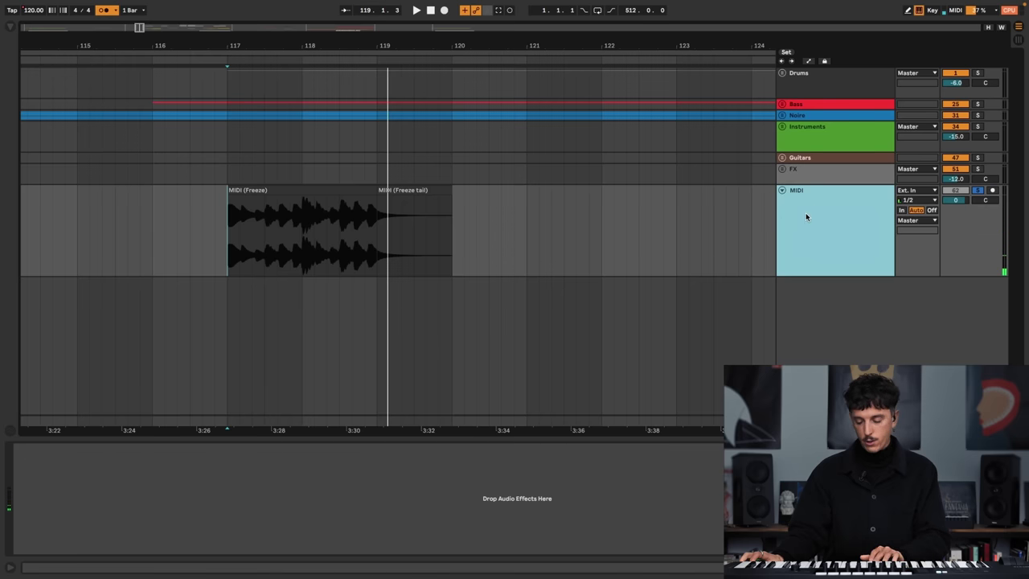
{"action": "key", "text": "Delete"}
{"action": "left_click", "coordinate": [783, 73]}
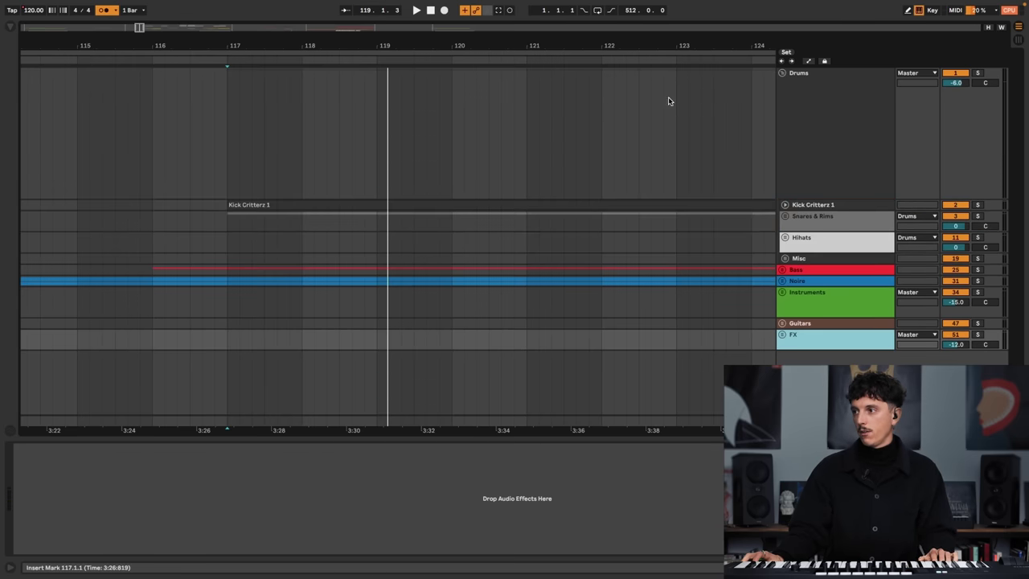
- Play the soloed Drums group from bar 125 with the metronome turned off, and unfold the Kick Critterz 1 track
{"action": "left_click_drag", "start_coordinate": [635, 46], "coordinate": [267, 104]}
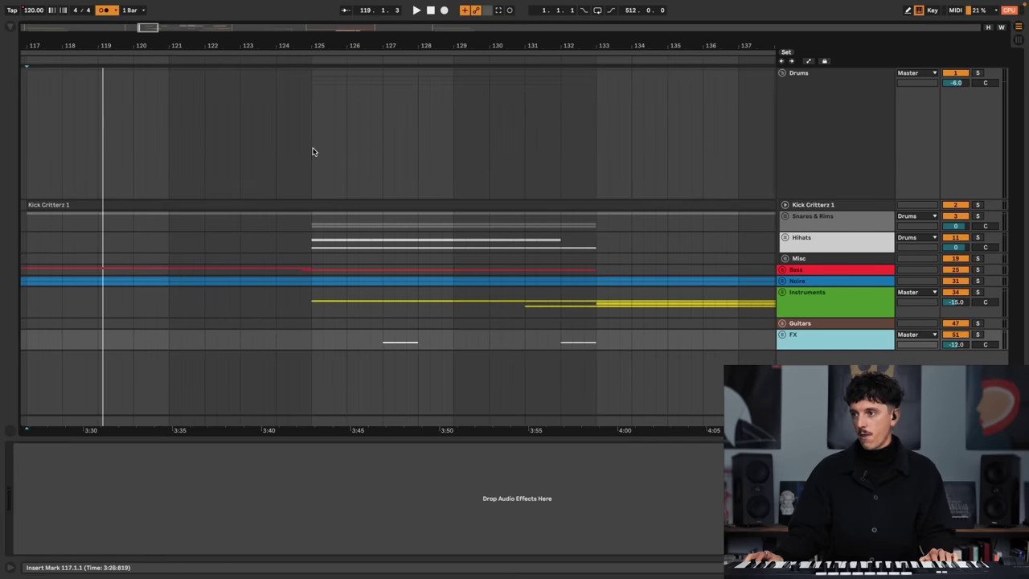
{"action": "left_click", "coordinate": [314, 152]}
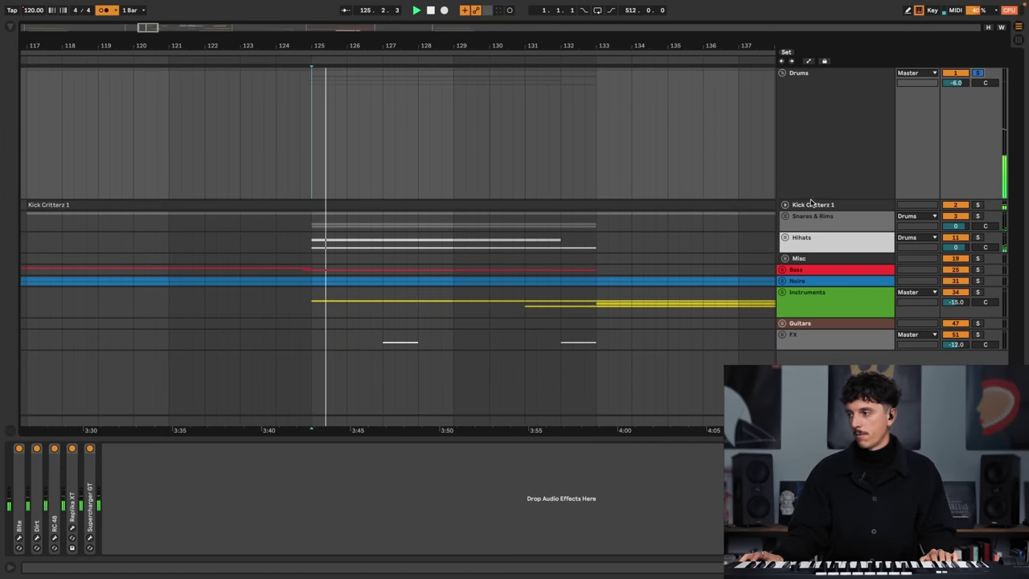
{"action": "left_click", "coordinate": [784, 205]}
{"action": "left_click", "coordinate": [103, 9]}
{"action": "key", "text": "space"}
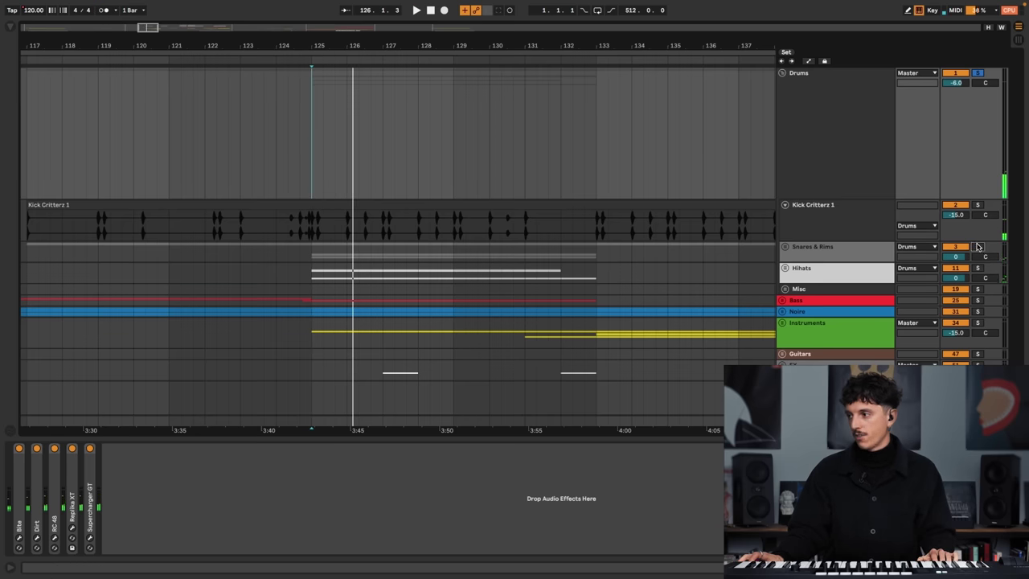
- Unfold the Snares & Rims group, listen to it soloed, and fold it back up
{"action": "left_click", "coordinate": [784, 247]}
{"action": "scroll", "coordinate": [800, 270], "scroll_direction": "down", "scroll_amount": 2}
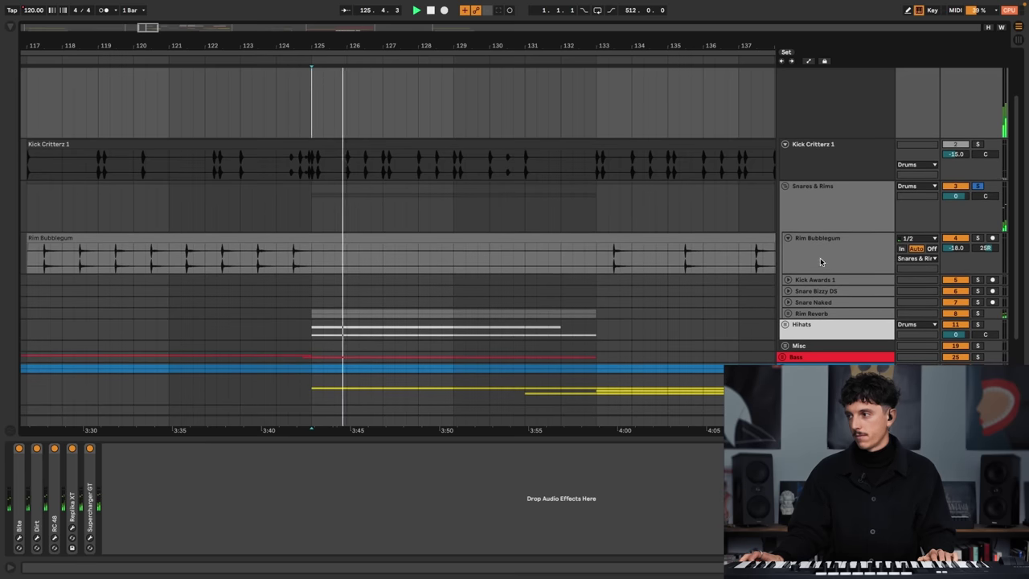
{"action": "left_click", "coordinate": [784, 186]}
{"action": "scroll", "coordinate": [803, 201], "scroll_direction": "up", "scroll_amount": 2}
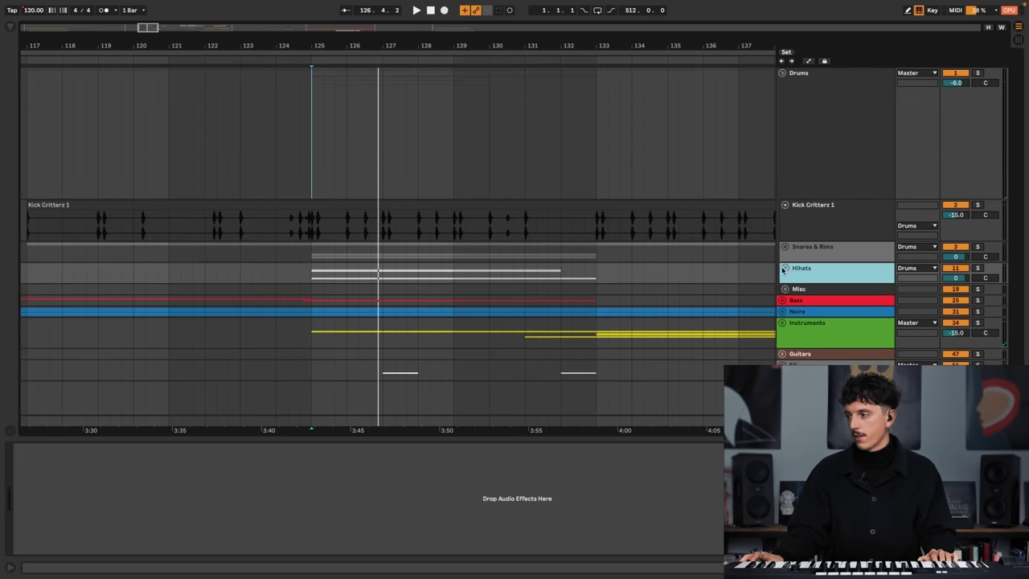
- Unfold the Hihats group and play it soloed from bar 125
{"action": "left_click", "coordinate": [785, 268]}
{"action": "scroll", "coordinate": [583, 305], "scroll_direction": "down", "scroll_amount": 4}
{"action": "scroll", "coordinate": [584, 306], "scroll_direction": "down", "scroll_amount": 2}
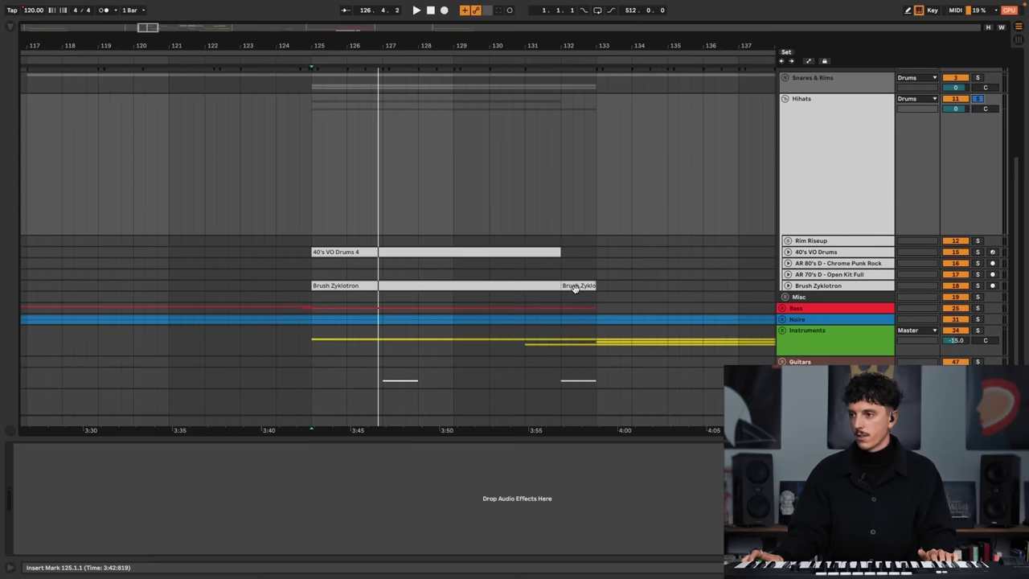
{"action": "key", "text": "space"}
{"action": "key", "text": "space"}
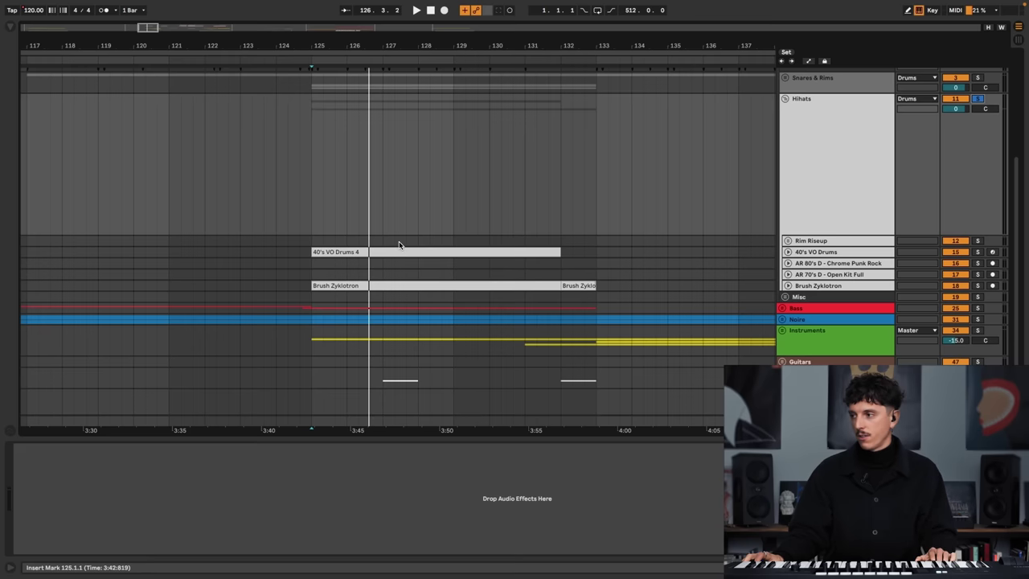
- Unfold the 40's VO Drums track and open its Komplete Kontrol instrument on the Main page of the Pink House kit
{"action": "left_click", "coordinate": [823, 251]}
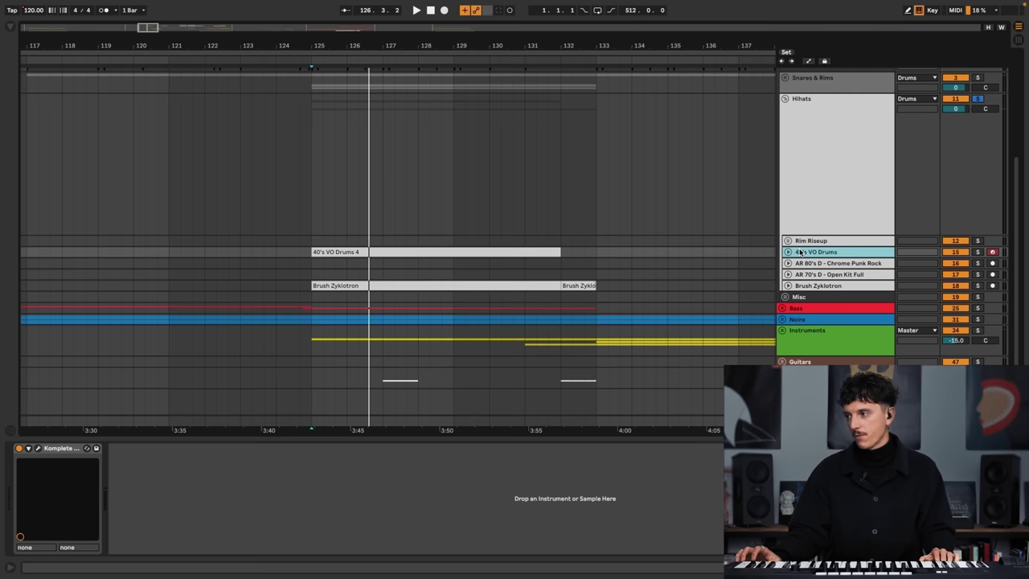
{"action": "left_click", "coordinate": [788, 252]}
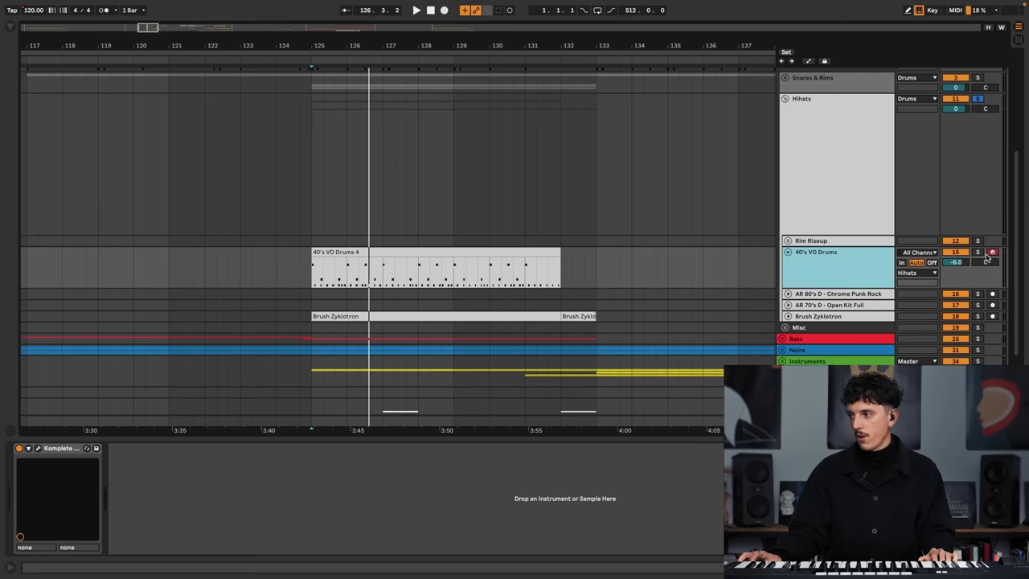
{"action": "left_click", "coordinate": [38, 449]}
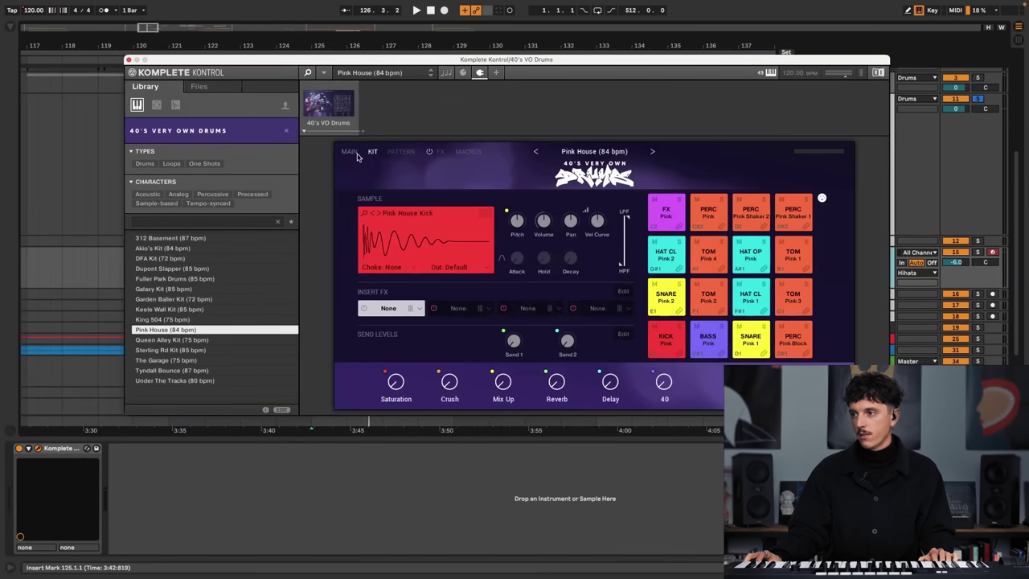
{"action": "left_click", "coordinate": [349, 152]}
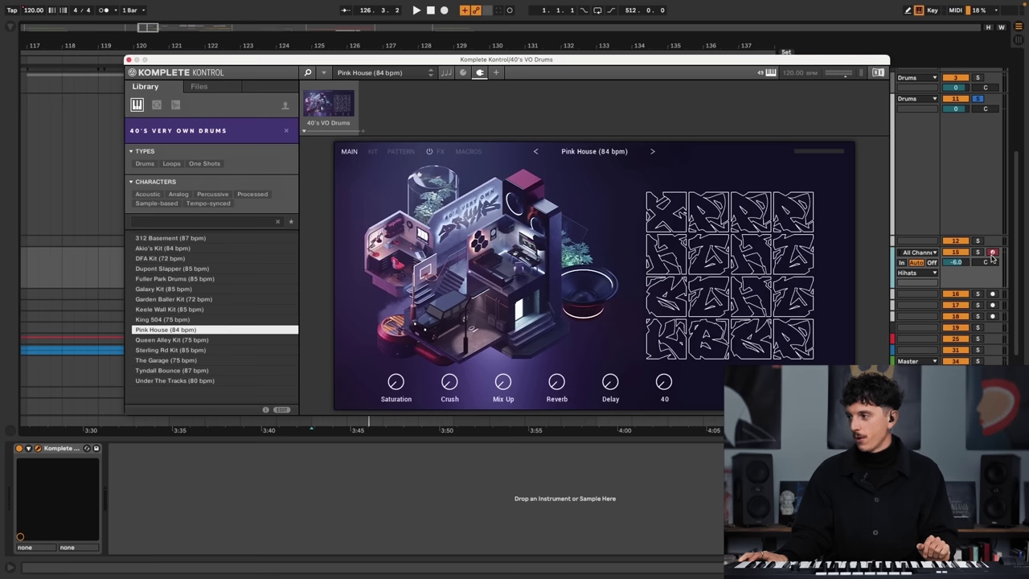
- Hide the library browser and plug-in chain to show the whole 40's Very Own Drums interface, and close the instrument window
{"action": "left_click_drag", "start_coordinate": [637, 60], "coordinate": [606, 61]}
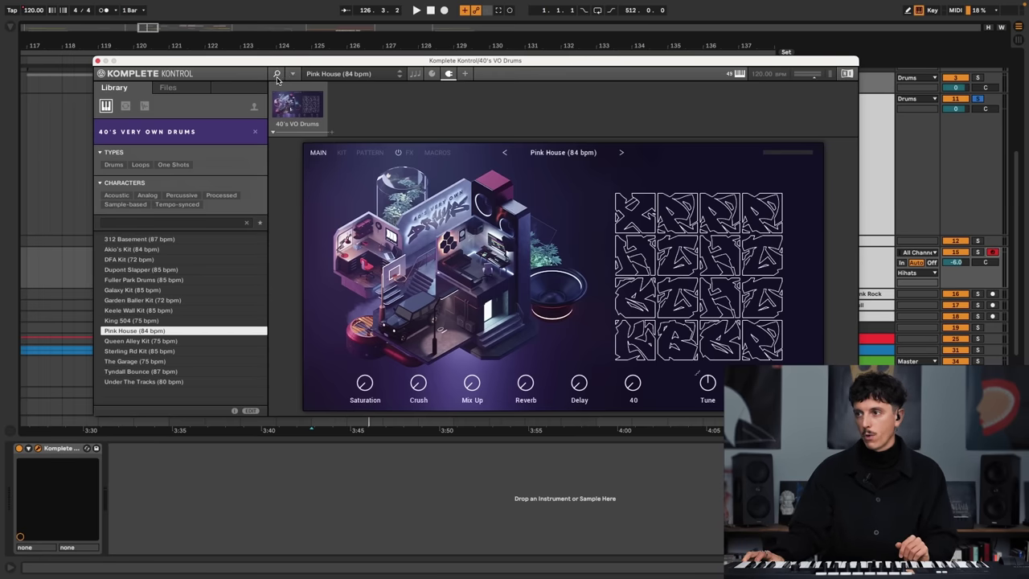
{"action": "left_click", "coordinate": [277, 78]}
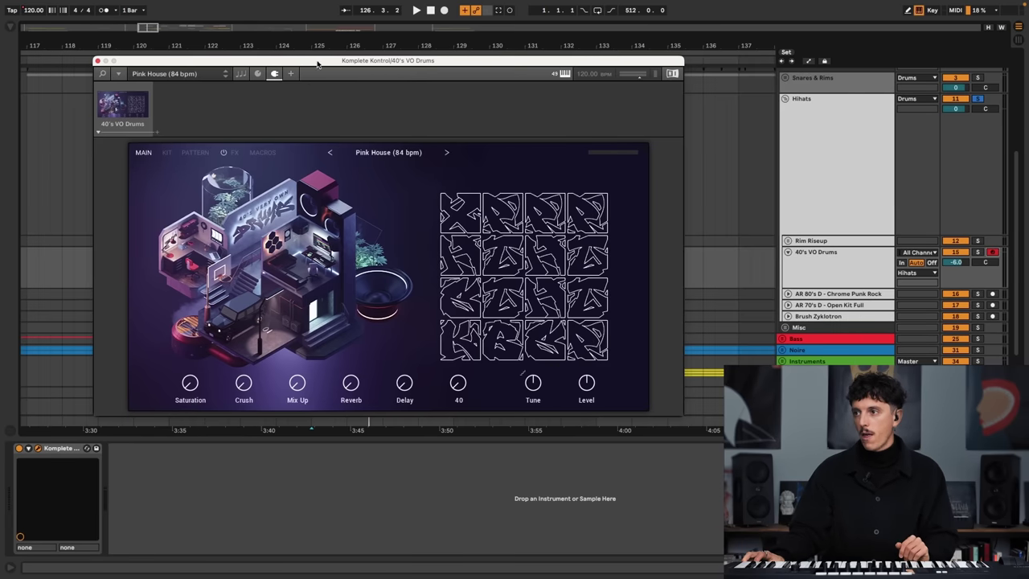
{"action": "left_click_drag", "start_coordinate": [319, 64], "coordinate": [418, 71]}
{"action": "left_click", "coordinate": [372, 82]}
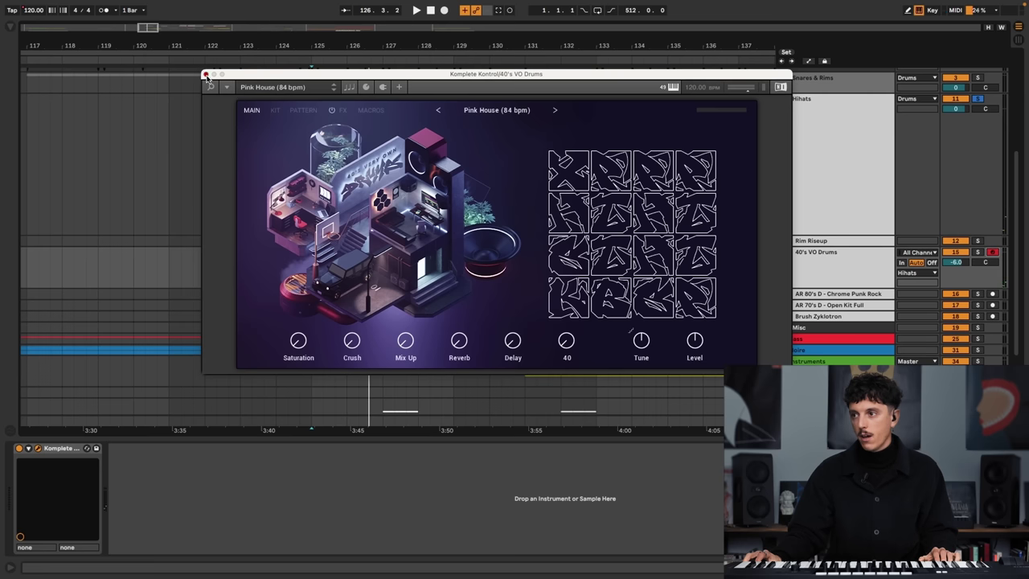
{"action": "left_click", "coordinate": [206, 74]}
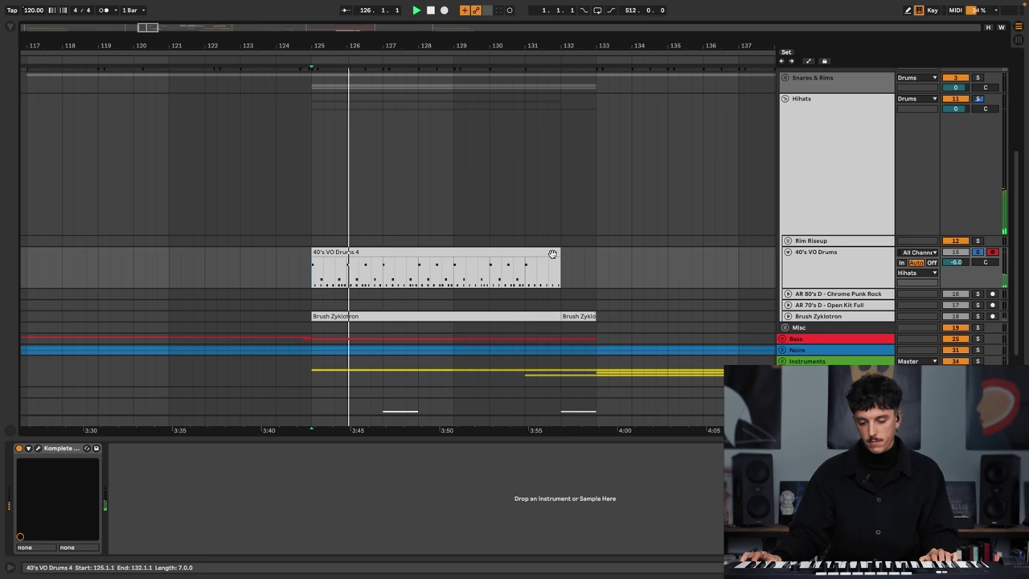
- Stop the hi-hat playback, fold the Hihats group and play the Drums group soloed from bar 125
{"action": "key", "text": "space"}
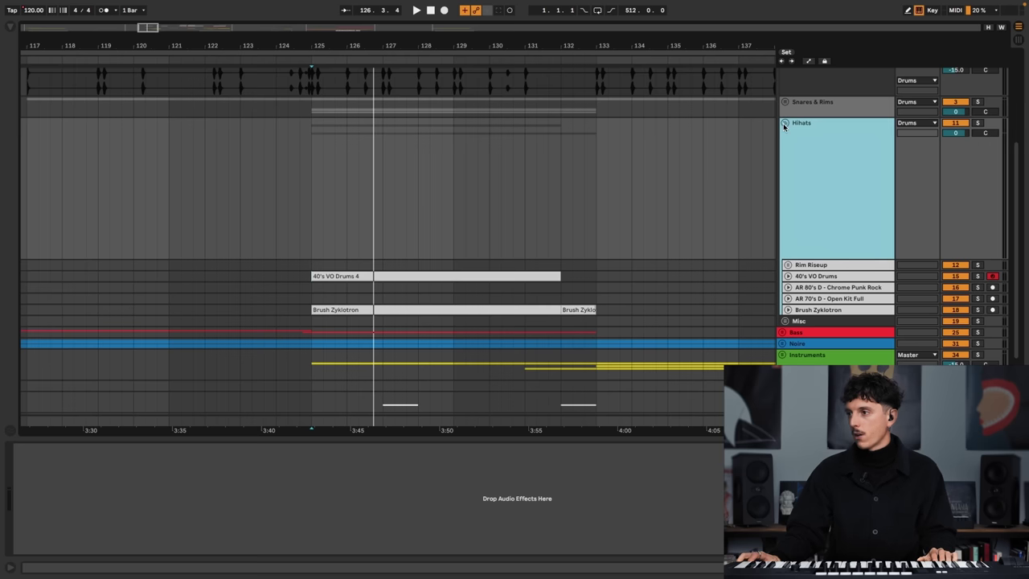
{"action": "left_click", "coordinate": [784, 124]}
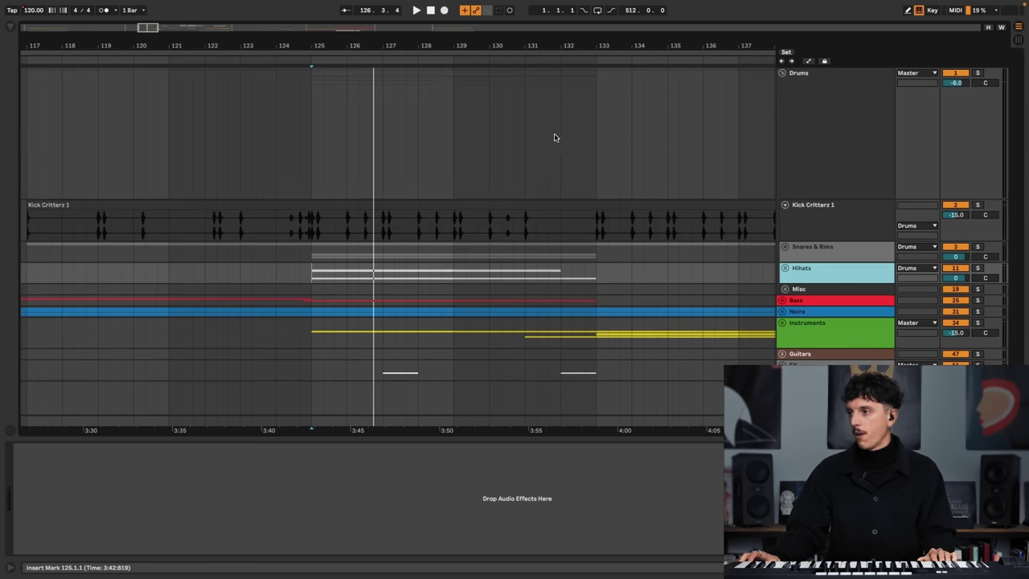
{"action": "left_click_drag", "start_coordinate": [435, 45], "coordinate": [438, 32]}
{"action": "left_click", "coordinate": [274, 182]}
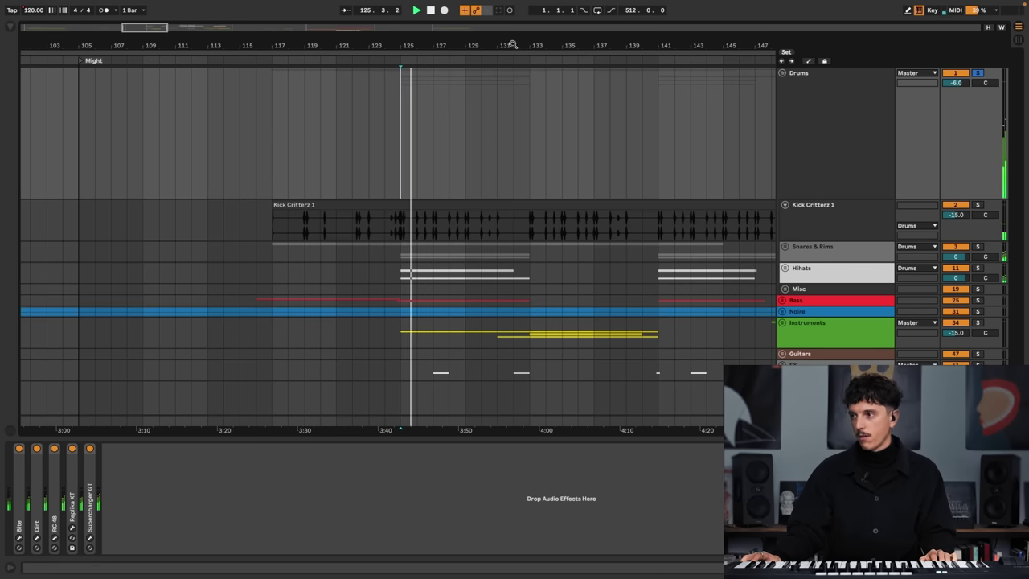
{"action": "left_click_drag", "start_coordinate": [519, 53], "coordinate": [319, 53]}
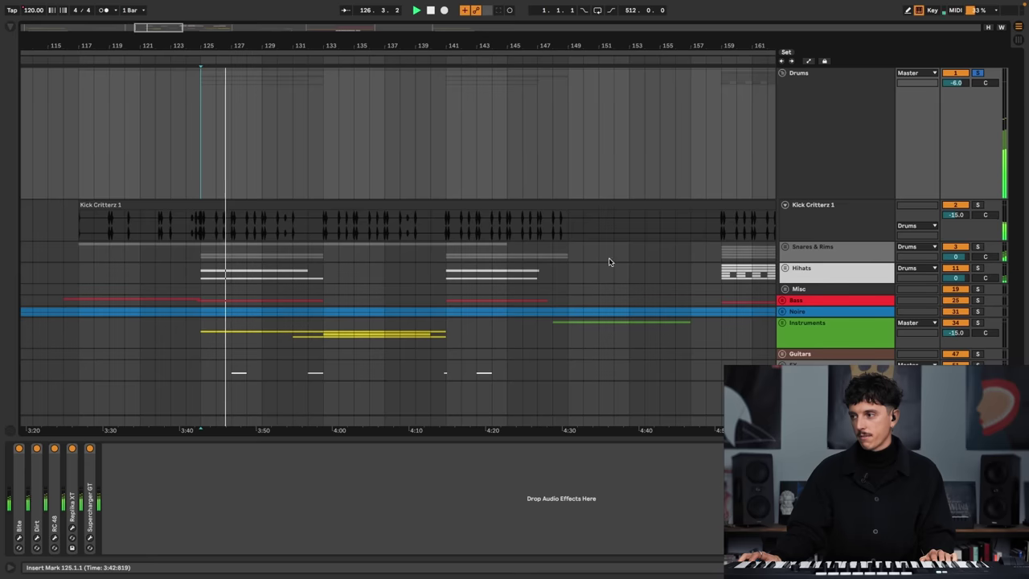
- Play the soloed drums from bar 159, and unfold the Snares & Rims group to hear it soloed from the same bar
{"action": "scroll", "coordinate": [632, 49], "scroll_direction": "down", "scroll_amount": 5}
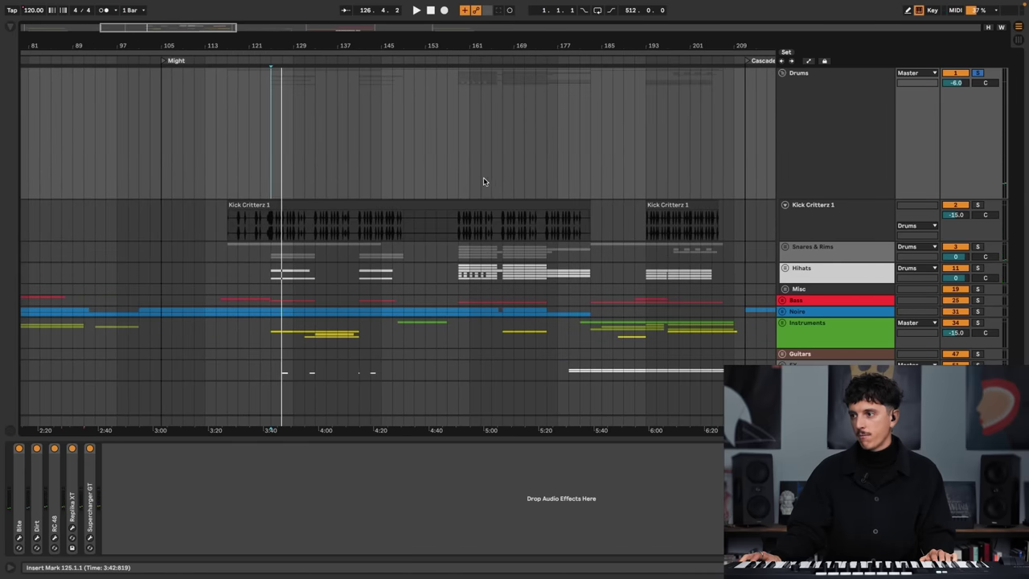
{"action": "scroll", "coordinate": [469, 56], "scroll_direction": "up", "scroll_amount": 5}
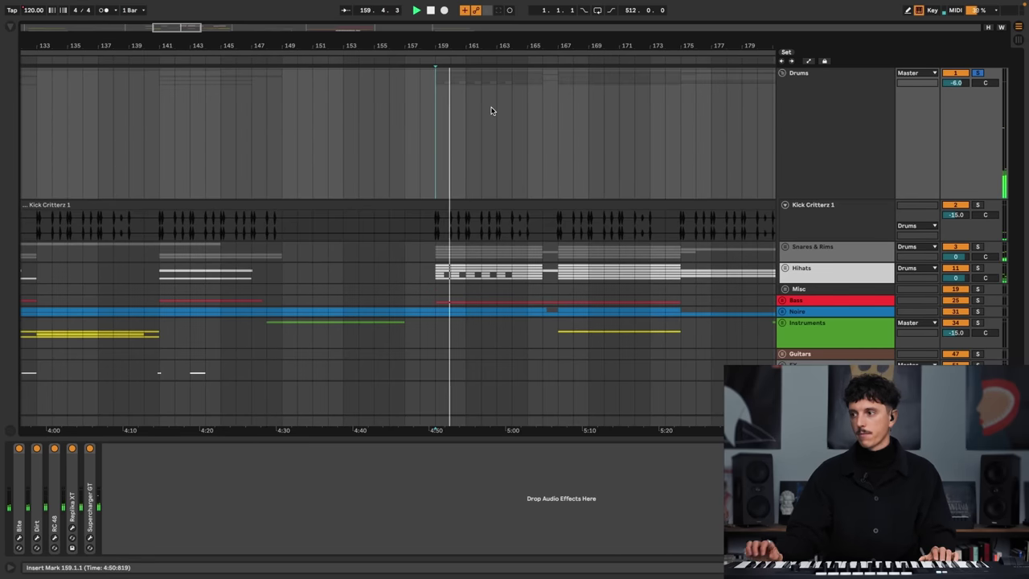
{"action": "left_click", "coordinate": [836, 249]}
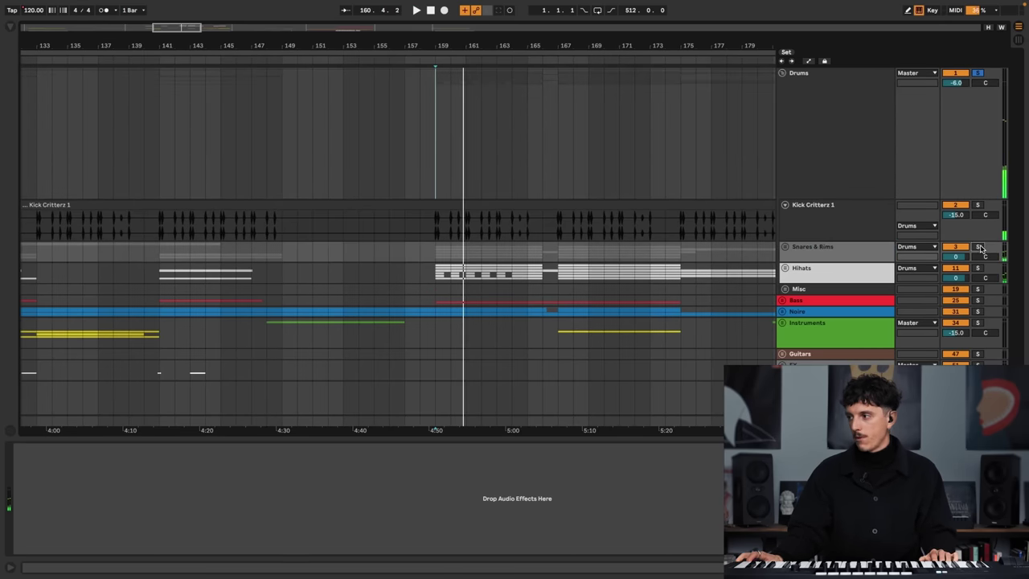
{"action": "left_click", "coordinate": [785, 247]}
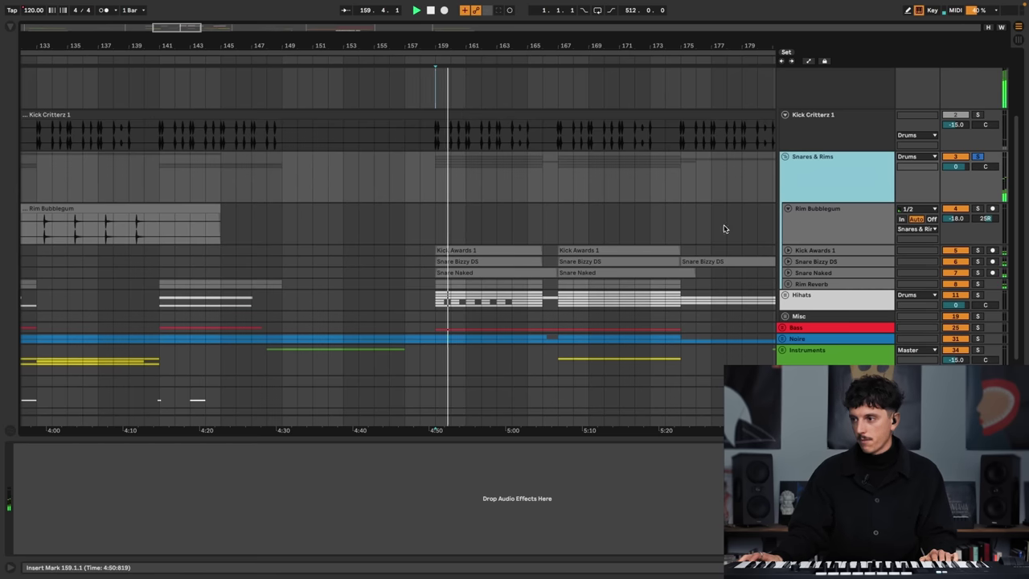
{"action": "key", "text": "space"}
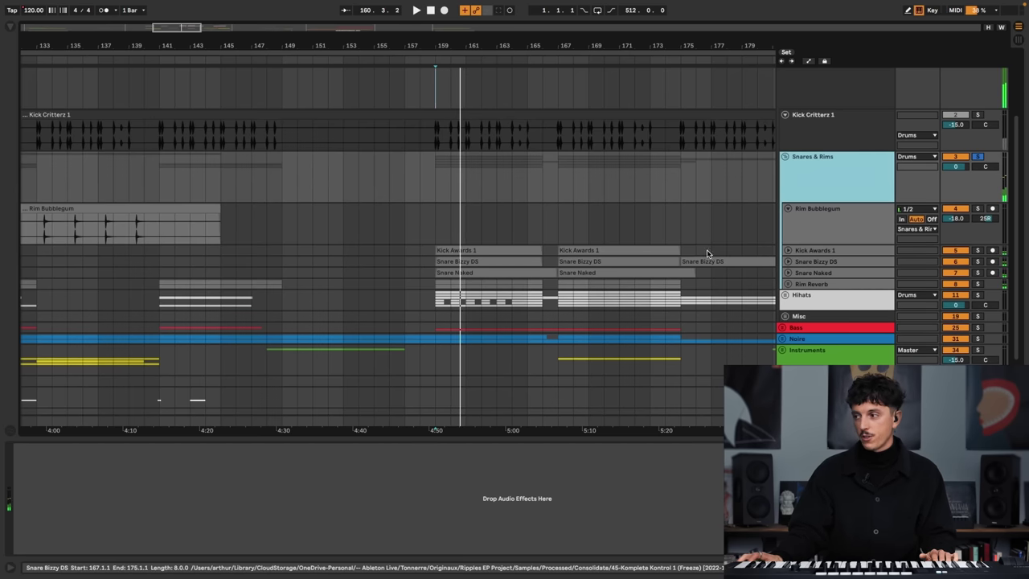
- Unfold the Kick Awards 1, Snare Bizzy DS and Snare Naked tracks to examine the layered snare waveforms
{"action": "left_click", "coordinate": [835, 250]}
{"action": "left_click", "coordinate": [788, 250]}
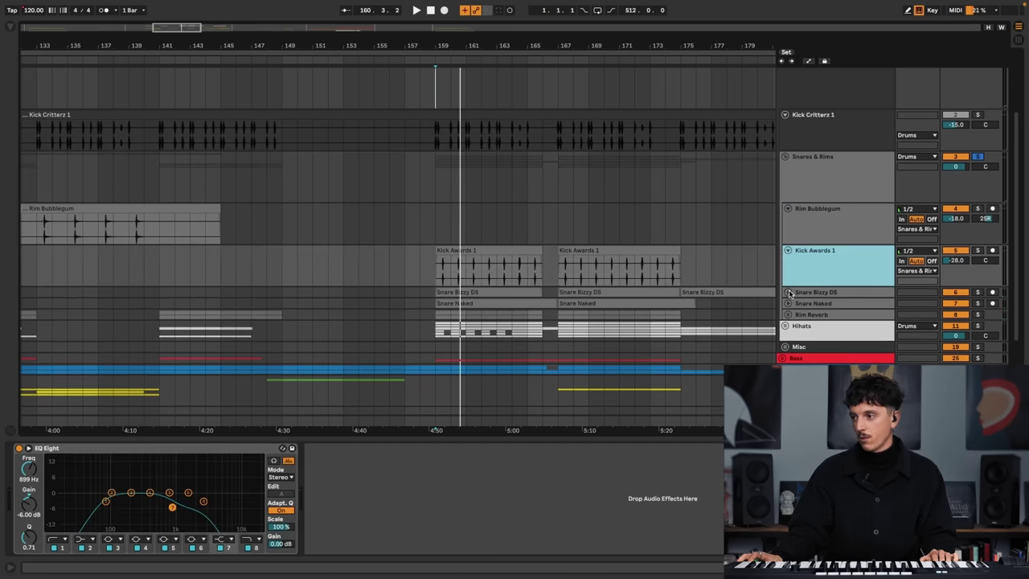
{"action": "left_click", "coordinate": [787, 292]}
{"action": "left_click", "coordinate": [788, 339]}
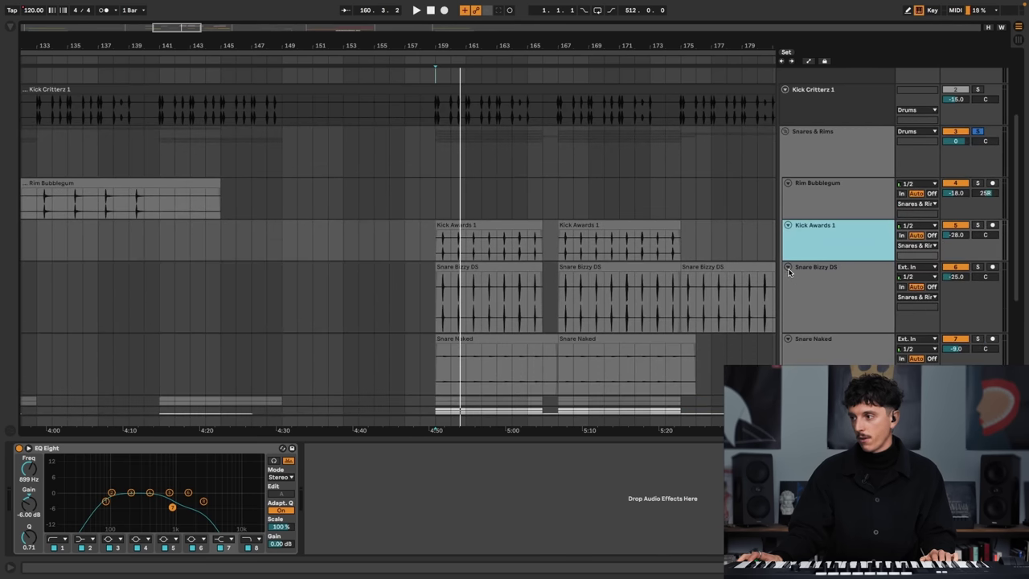
- Fold the snare layer and Rim Bubblegum tracks, fold the Snares & Rims group and remove its solo
{"action": "left_click", "coordinate": [787, 268]}
{"action": "left_click", "coordinate": [788, 225]}
{"action": "left_click", "coordinate": [788, 248]}
{"action": "left_click", "coordinate": [787, 183]}
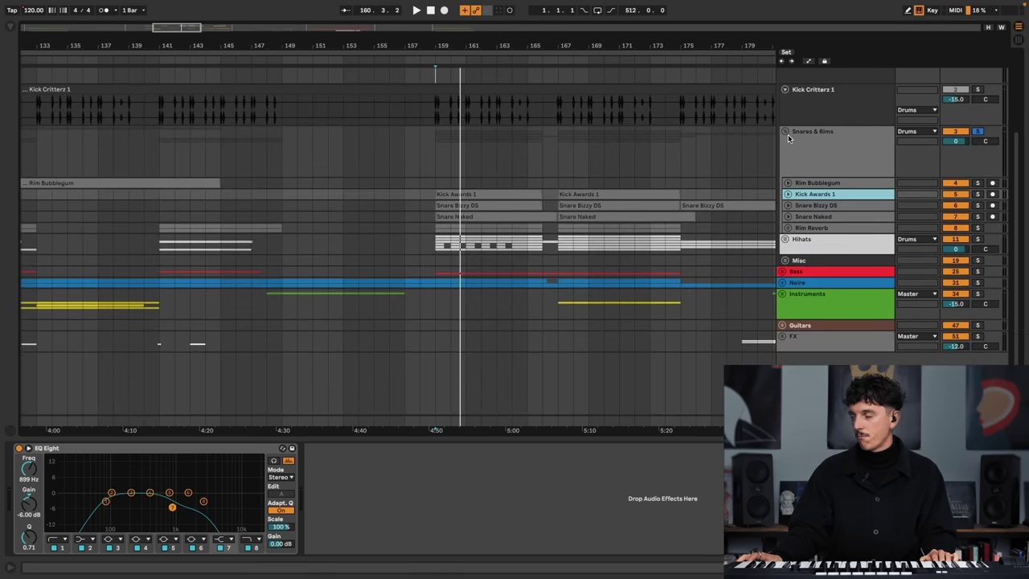
{"action": "left_click", "coordinate": [785, 132]}
{"action": "left_click", "coordinate": [977, 248]}
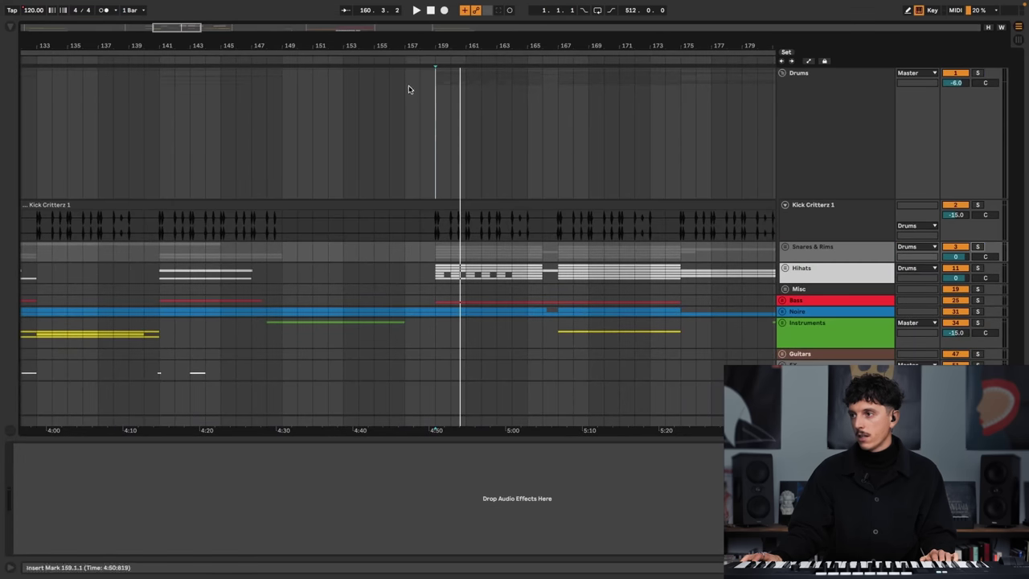
- Play the full arrangement without solos from bar 115, and again from bar 124
{"action": "scroll", "coordinate": [608, 74], "scroll_direction": "down", "scroll_amount": 6}
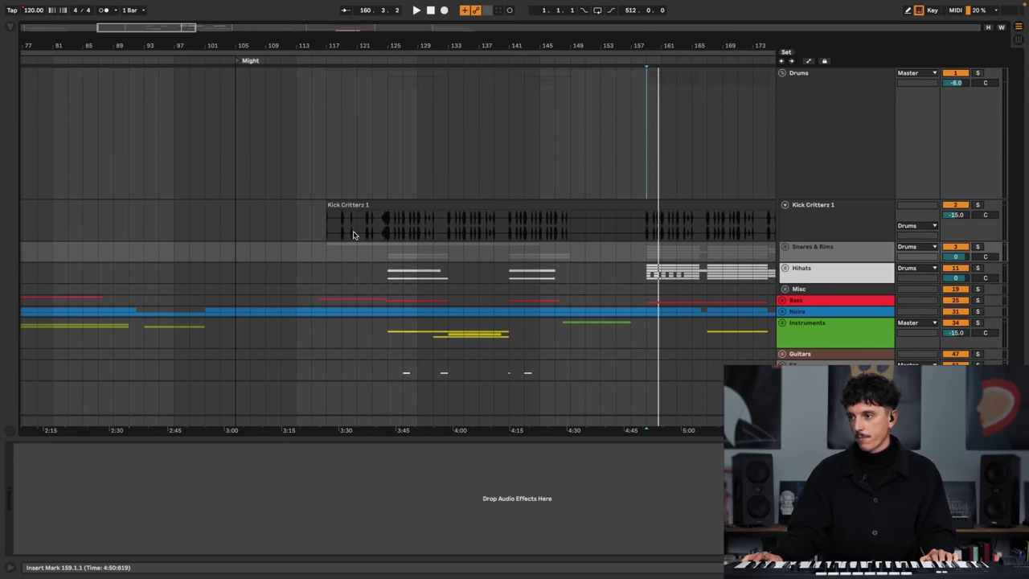
{"action": "left_click", "coordinate": [324, 219]}
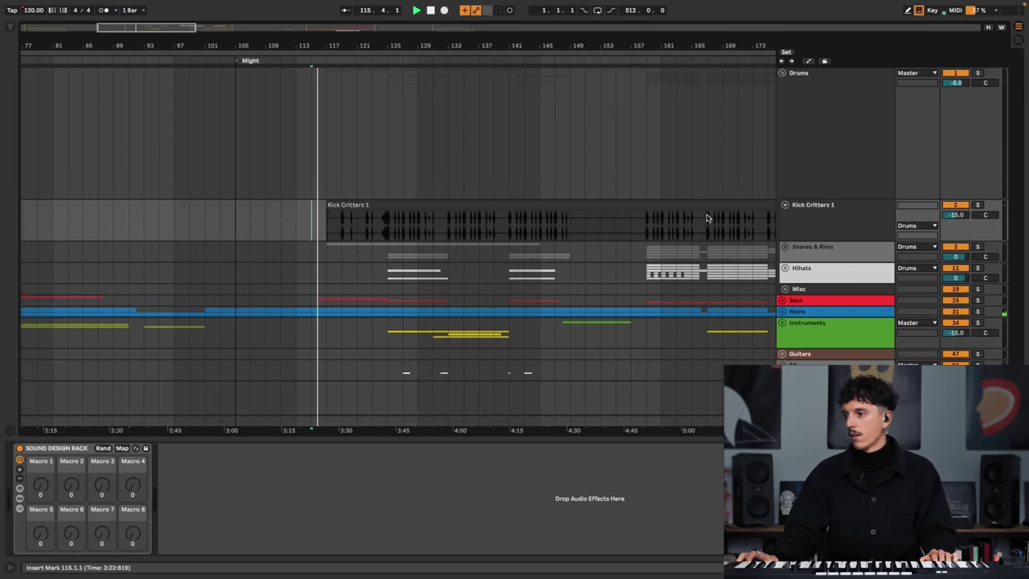
{"action": "scroll", "coordinate": [326, 32], "scroll_direction": "up", "scroll_amount": 6}
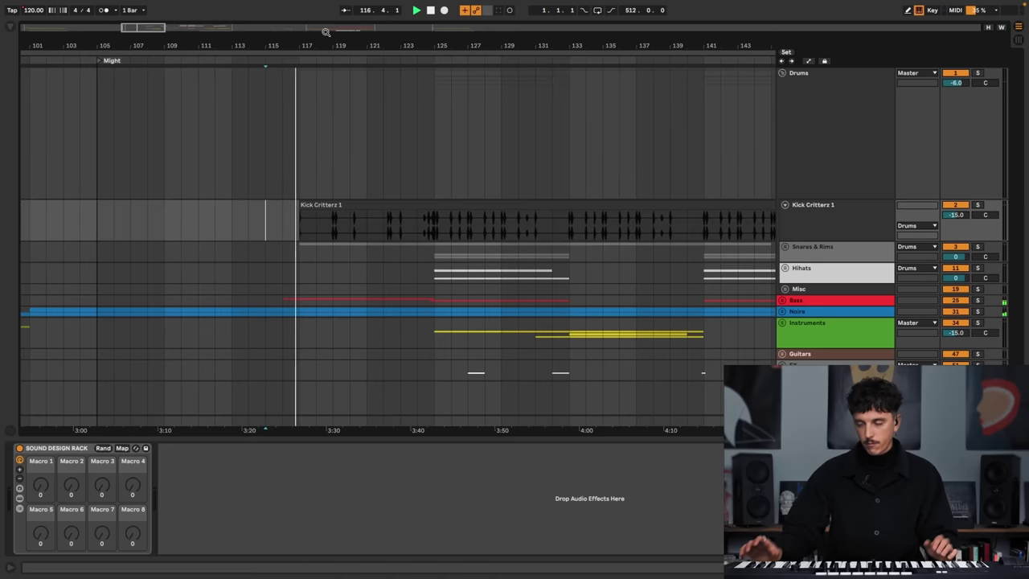
{"action": "left_click", "coordinate": [417, 276]}
{"action": "left_click_drag", "start_coordinate": [448, 48], "coordinate": [389, 242]}
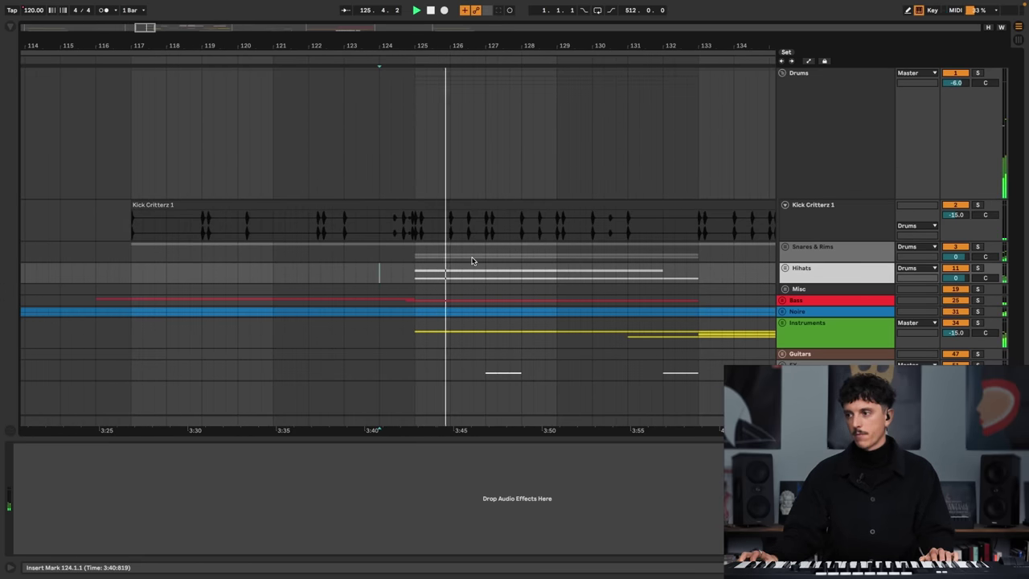
{"action": "scroll", "coordinate": [503, 141], "scroll_direction": "up", "scroll_amount": 3}
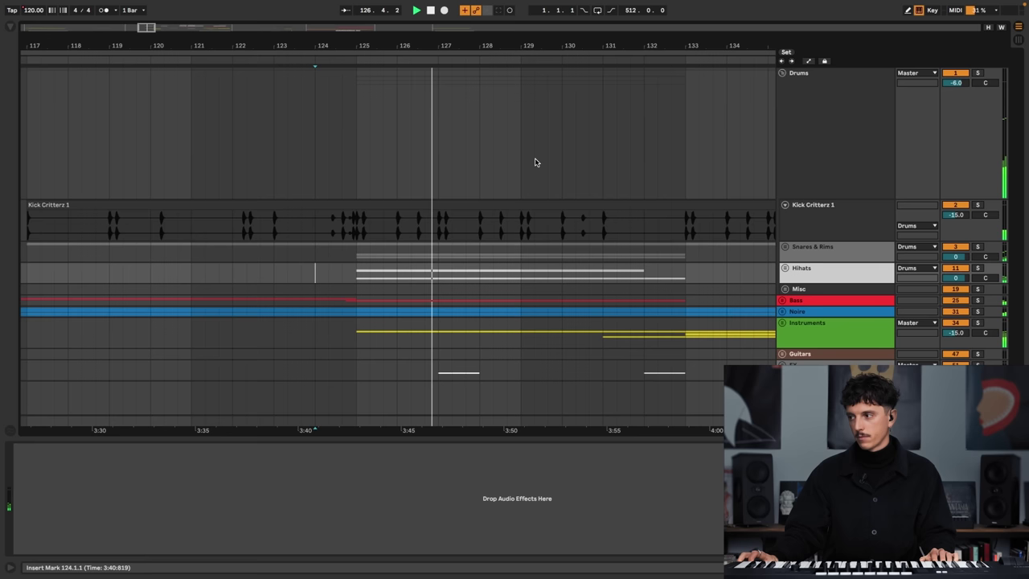
- Unfold the Noire group, solo it and play it from position 121.3.3 with the Noire Lows notes in view
{"action": "left_click", "coordinate": [785, 312]}
{"action": "scroll", "coordinate": [483, 289], "scroll_direction": "down", "scroll_amount": 3}
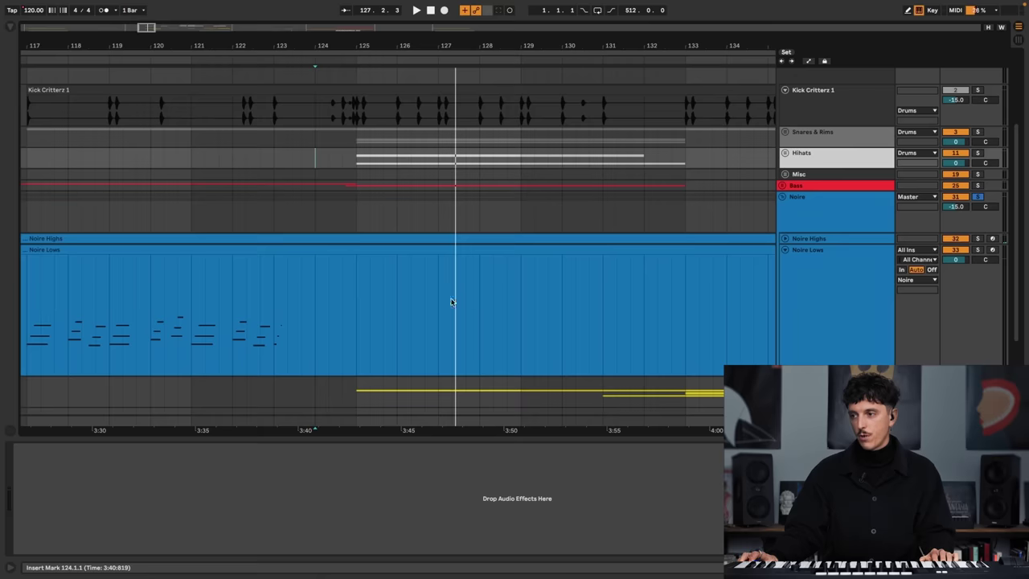
{"action": "left_click", "coordinate": [220, 320]}
- Fold the Noire Lows track, unfold Noire Highs and show its device chain during soloed playback, and stop playback
{"action": "left_click", "coordinate": [786, 241]}
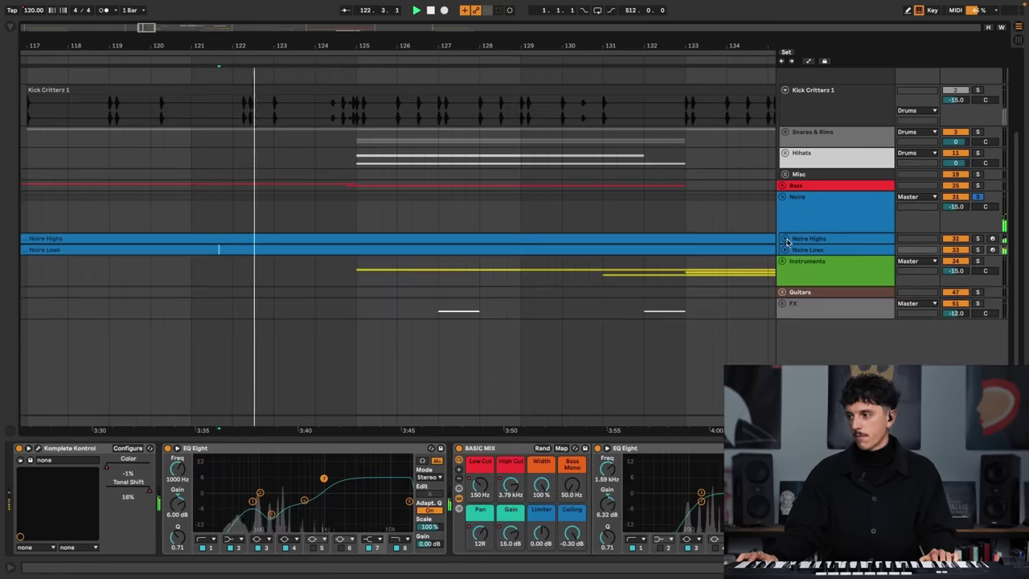
{"action": "left_click", "coordinate": [785, 239]}
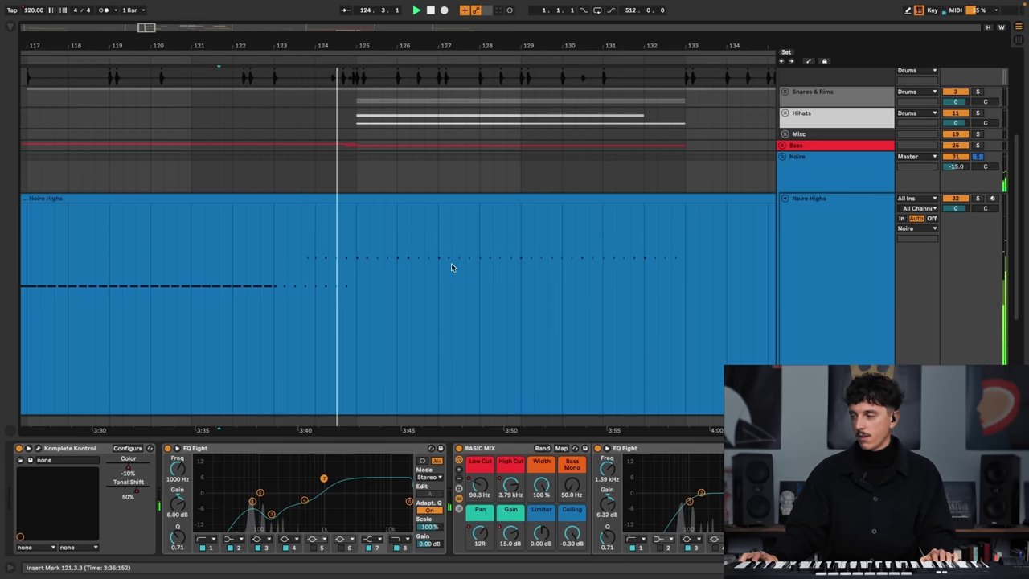
{"action": "left_click", "coordinate": [884, 205]}
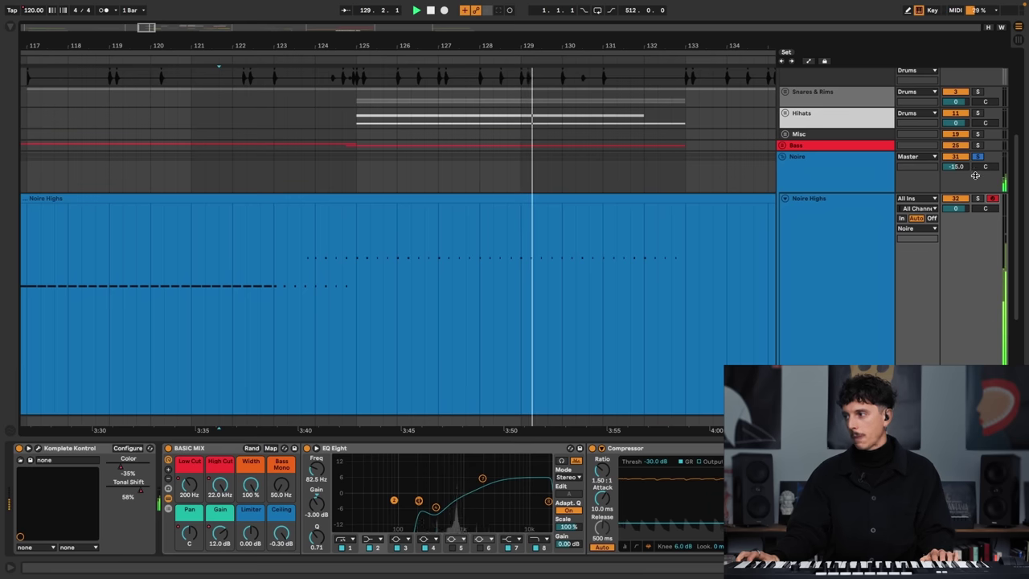
{"action": "key", "text": "space"}
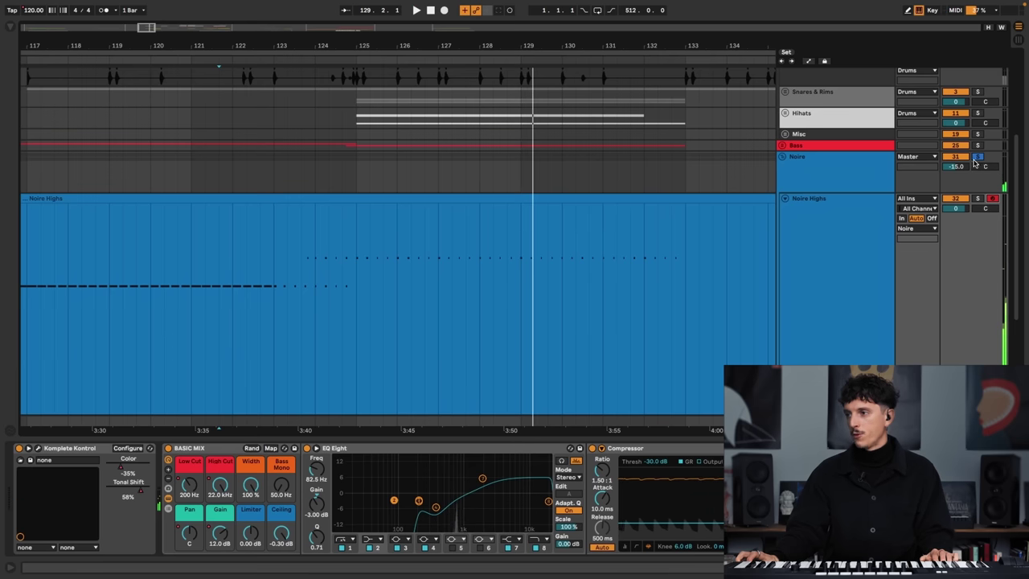
- Solo the Drums and Bass groups along with Noire, fold Drums, and play the three together from bar 125
{"action": "scroll", "coordinate": [979, 133], "scroll_direction": "up", "scroll_amount": 5}
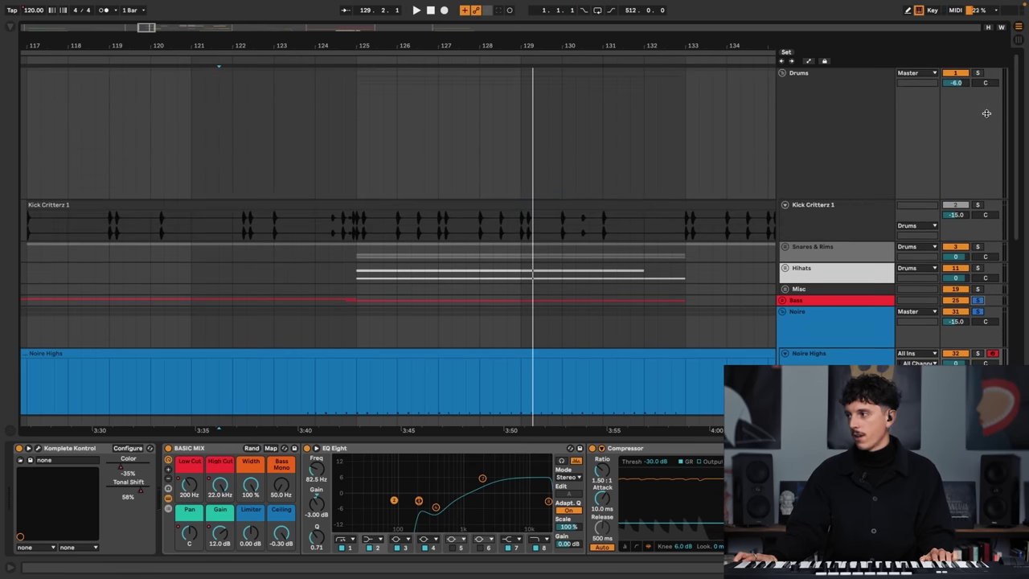
{"action": "scroll", "coordinate": [926, 108], "scroll_direction": "down", "scroll_amount": 5}
{"action": "left_click", "coordinate": [356, 128]}
{"action": "key", "text": "space"}
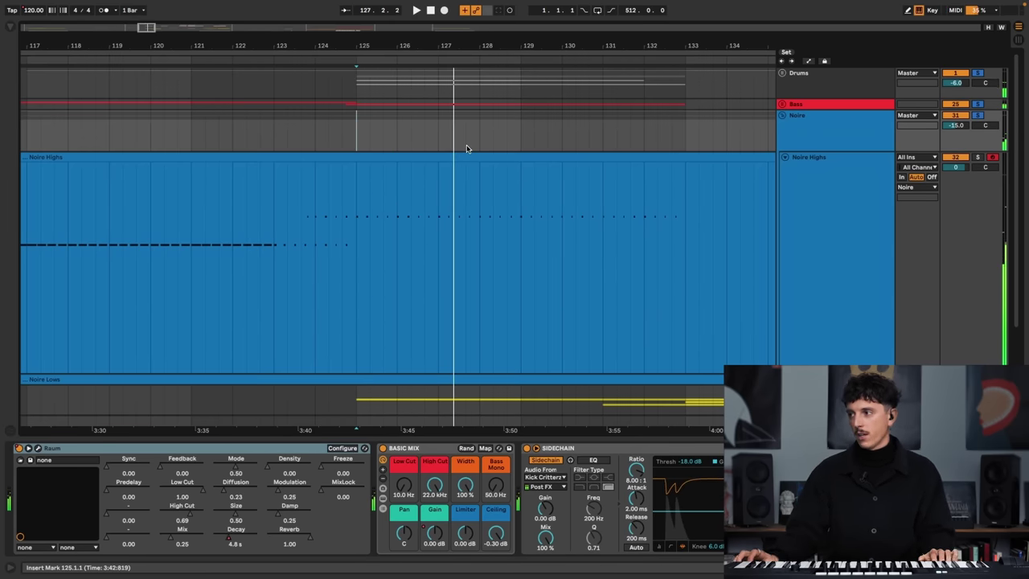
- Fold the Noire group and remove its solo, view the Bass group's tracks, and play Drums and Bass soloed from bar 125
{"action": "left_click", "coordinate": [779, 117]}
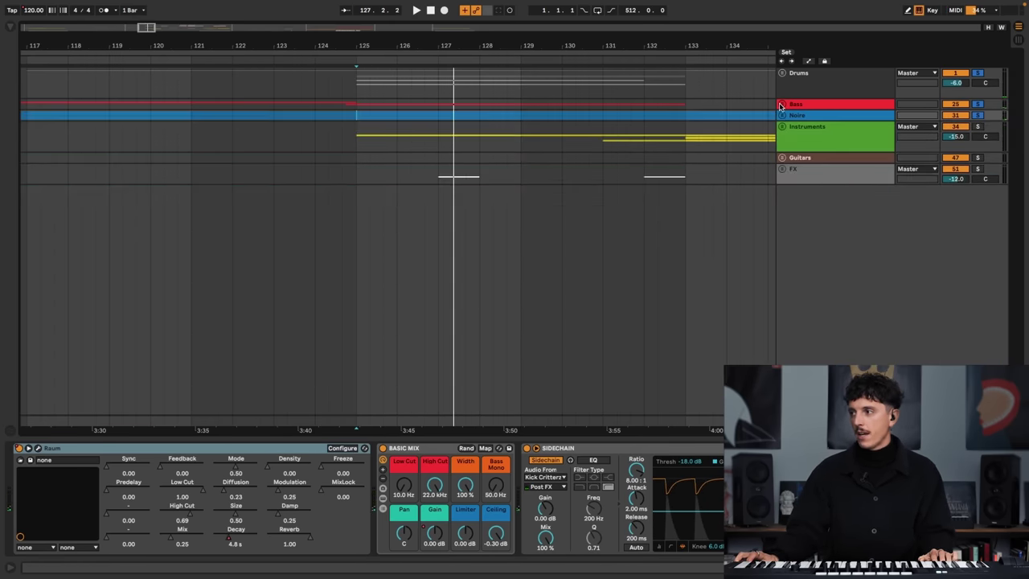
{"action": "left_click", "coordinate": [780, 107]}
{"action": "left_click", "coordinate": [824, 85]}
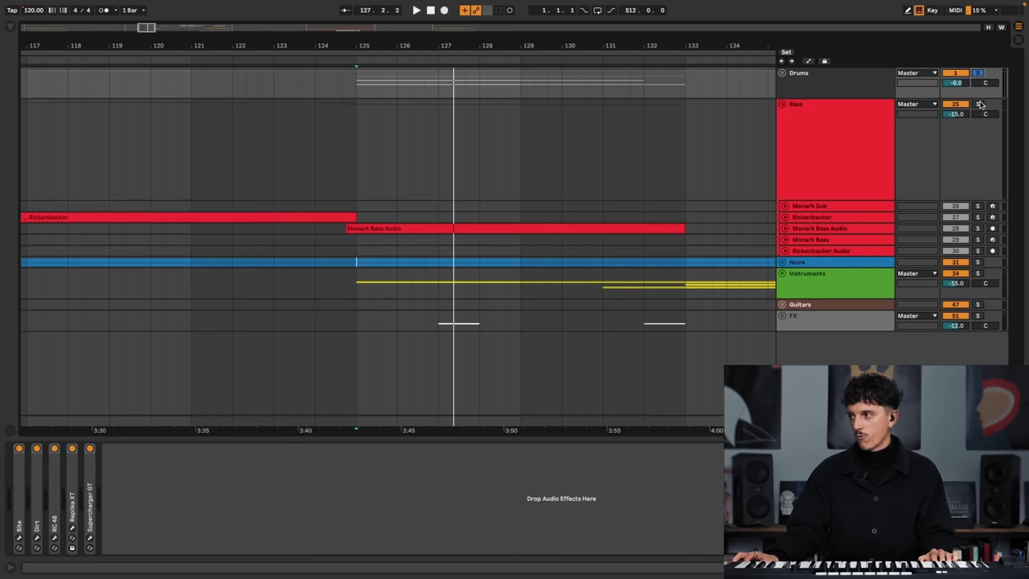
{"action": "left_click", "coordinate": [801, 114]}
{"action": "left_click", "coordinate": [782, 105]}
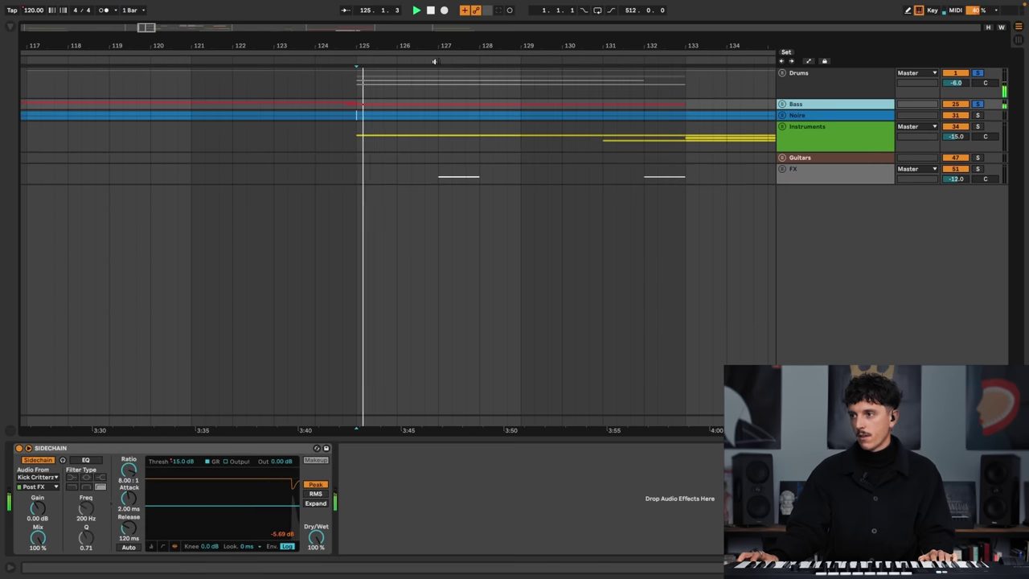
- Unfold the Bass group, solo the Monark Bass Audio track and play it from bar 125
{"action": "left_click_drag", "start_coordinate": [429, 36], "coordinate": [429, 26]}
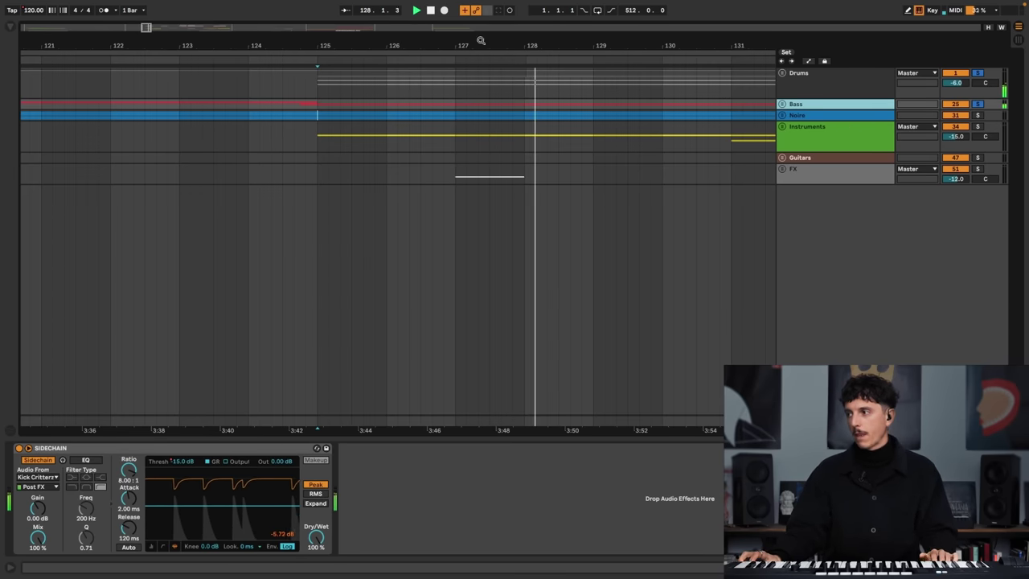
{"action": "left_click", "coordinate": [781, 105]}
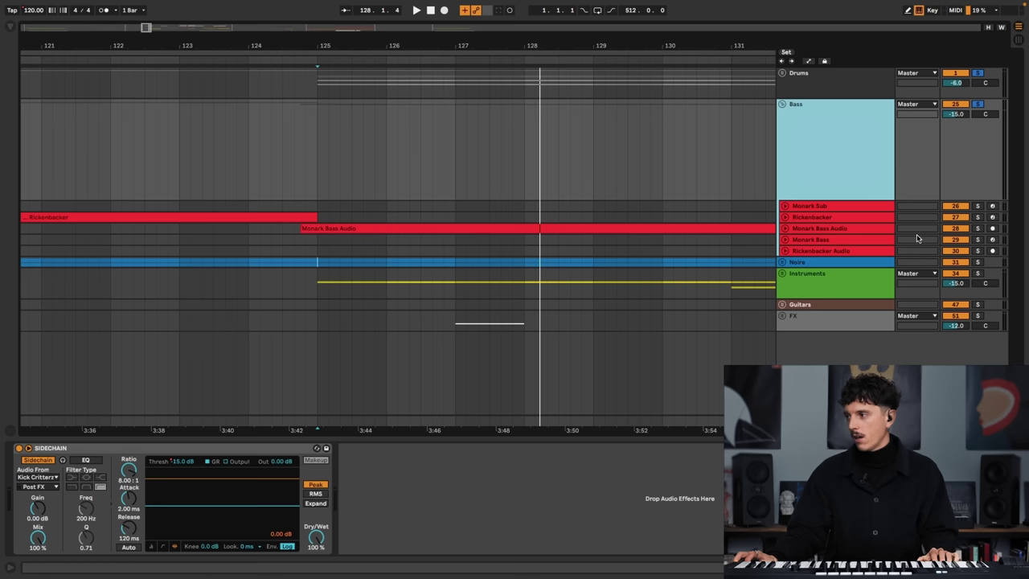
{"action": "left_click", "coordinate": [978, 229]}
{"action": "left_click", "coordinate": [847, 232]}
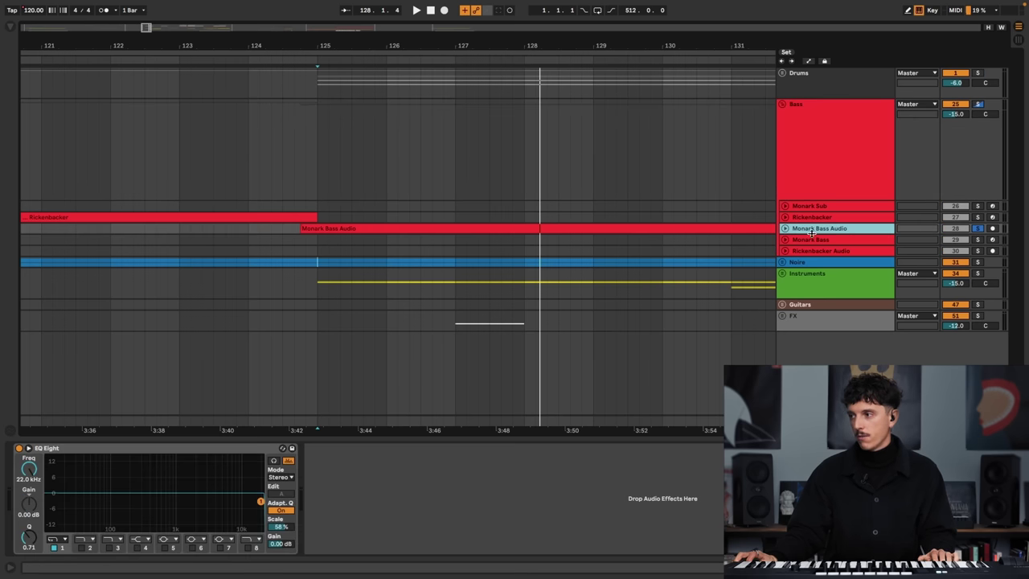
{"action": "key", "text": "space"}
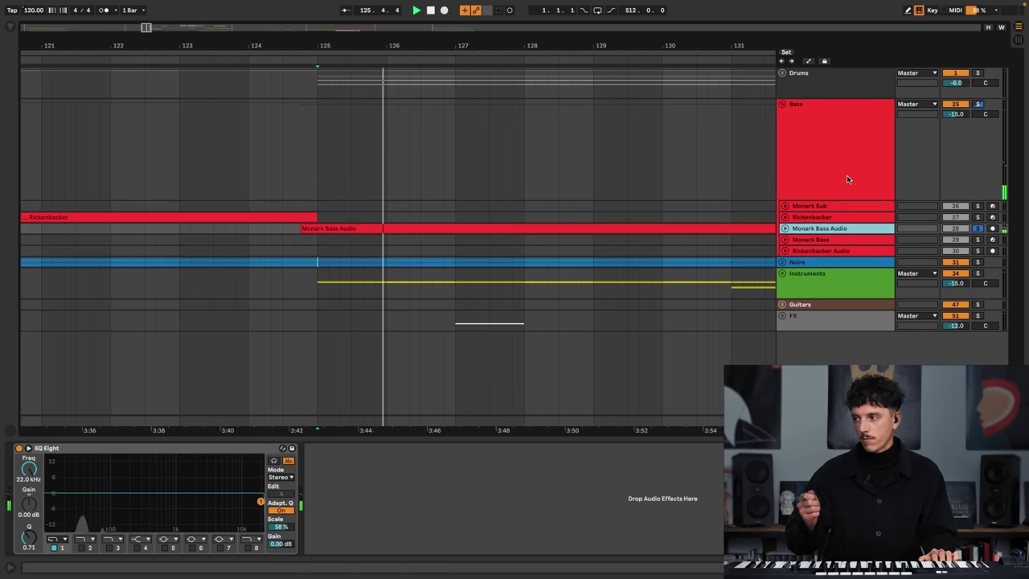
- Check the Monark Bass Audio waveform, fold the track, and play the Drums, Bass and Noire groups together in solo
{"action": "left_click", "coordinate": [785, 228]}
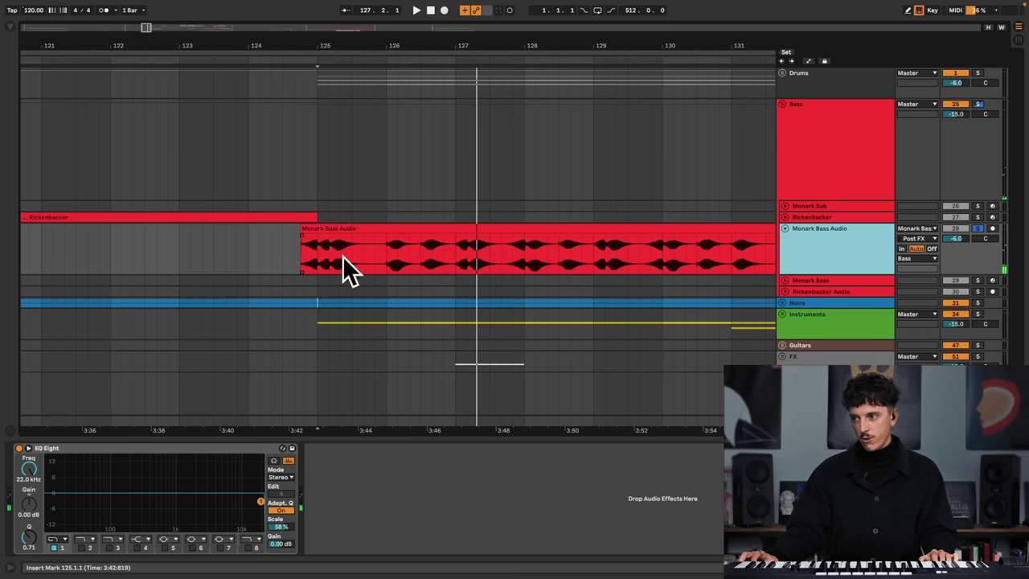
{"action": "left_click", "coordinate": [785, 230]}
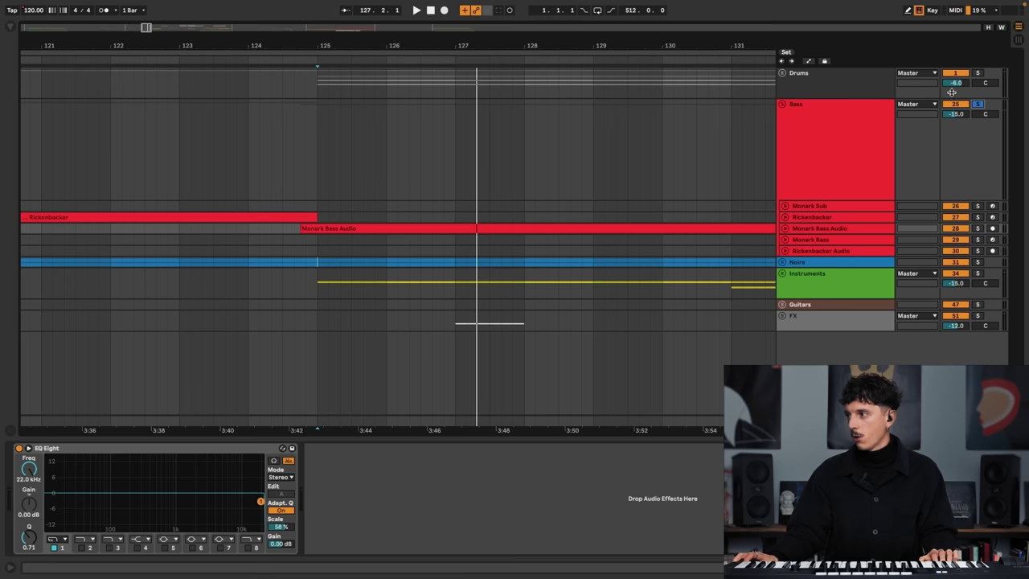
{"action": "key", "text": "space"}
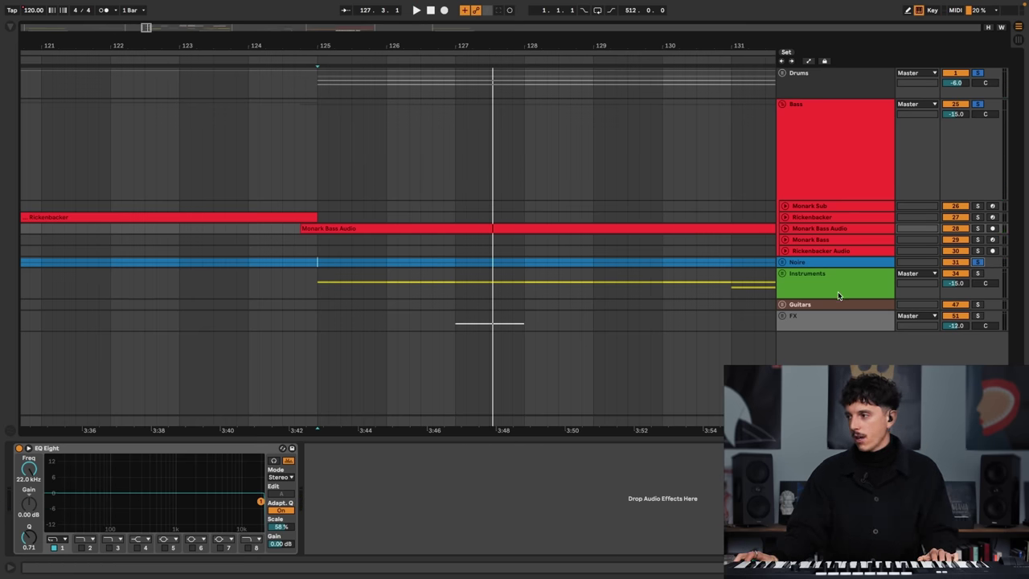
- Unfold the Instruments group and play only its Oberbrass track from bar 125 in solo
{"action": "left_click", "coordinate": [832, 283]}
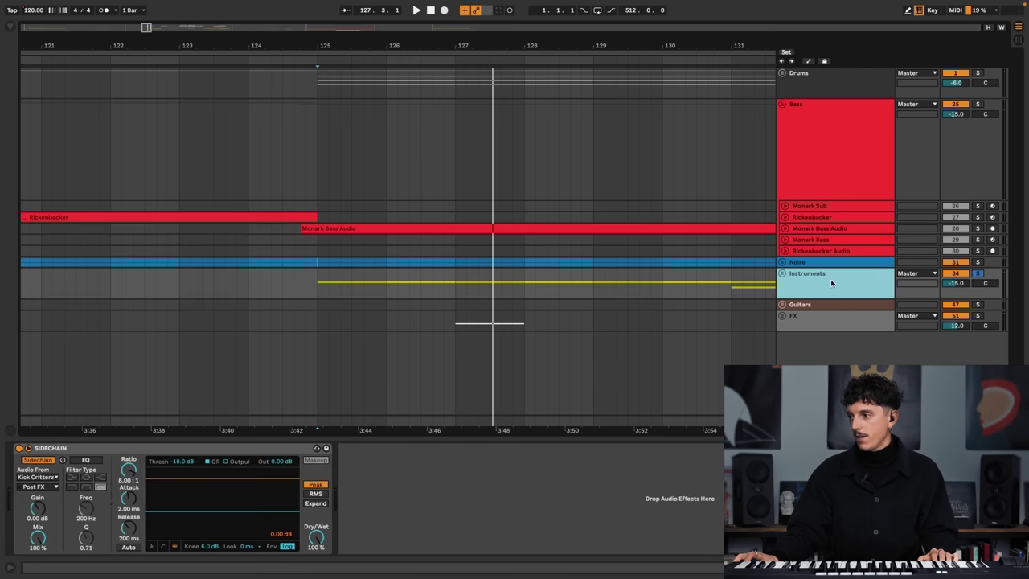
{"action": "left_click", "coordinate": [782, 274]}
{"action": "scroll", "coordinate": [562, 282], "scroll_direction": "down", "scroll_amount": 5}
{"action": "left_click", "coordinate": [313, 287]}
{"action": "key", "text": "space"}
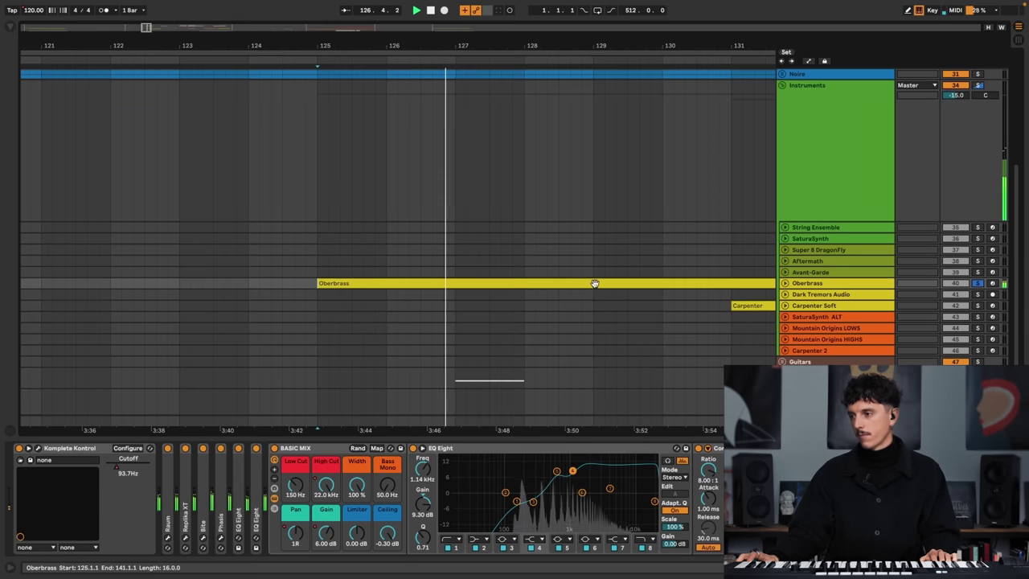
- Unfold the Oberbrass track, hide the devices inside its BASIC MIX rack, and show the Komplete Kontrol plug-in window mid-screen
{"action": "double_click", "coordinate": [800, 283]}
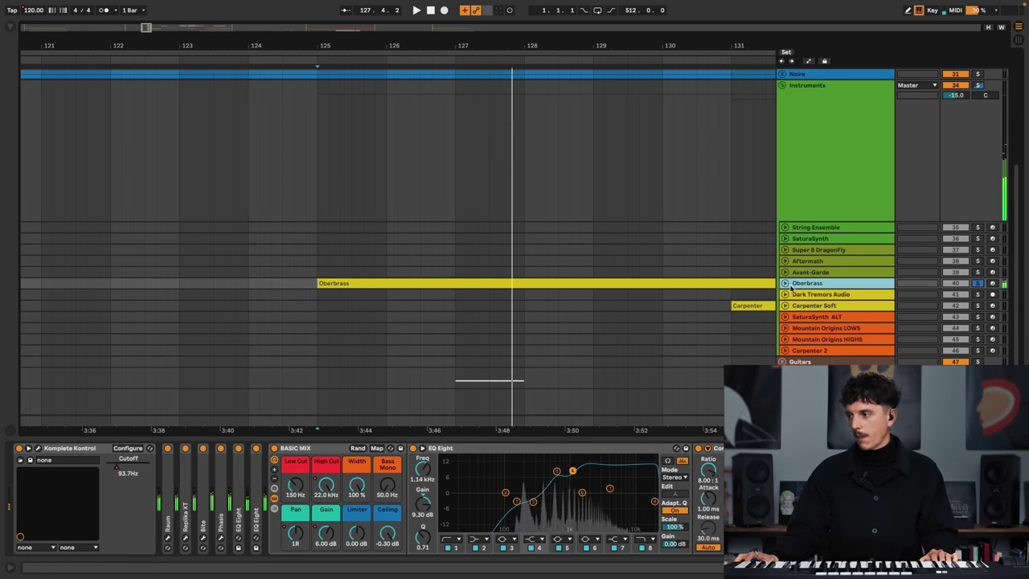
{"action": "scroll", "coordinate": [808, 201], "scroll_direction": "down", "scroll_amount": 2}
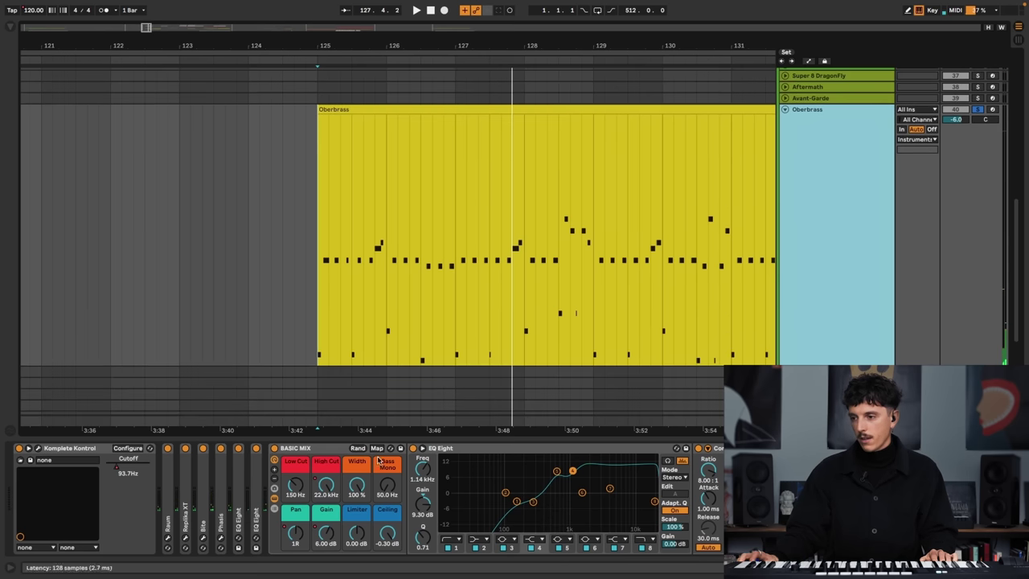
{"action": "left_click", "coordinate": [273, 497]}
{"action": "left_click", "coordinate": [78, 451]}
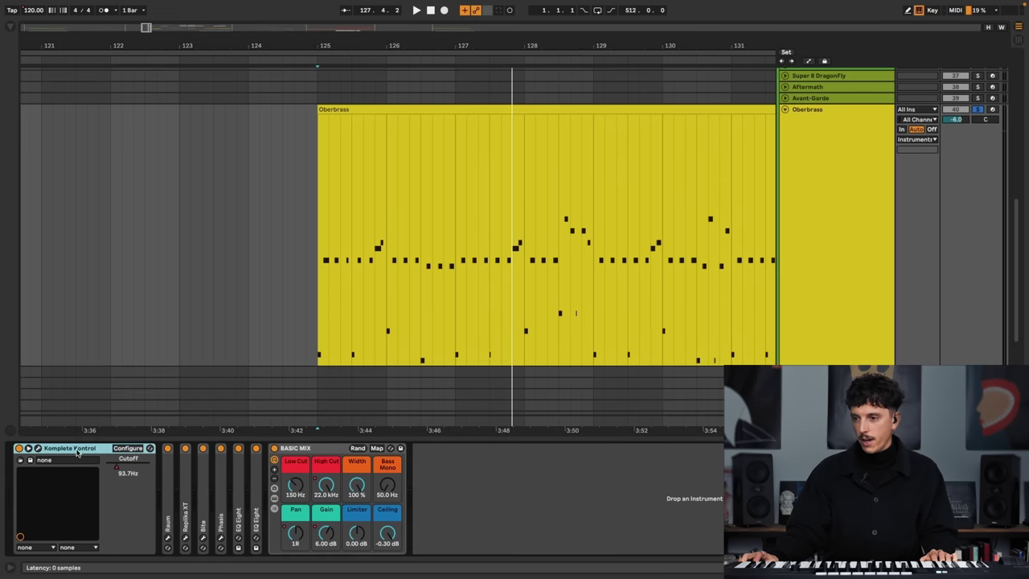
{"action": "key", "text": "super+alt+p"}
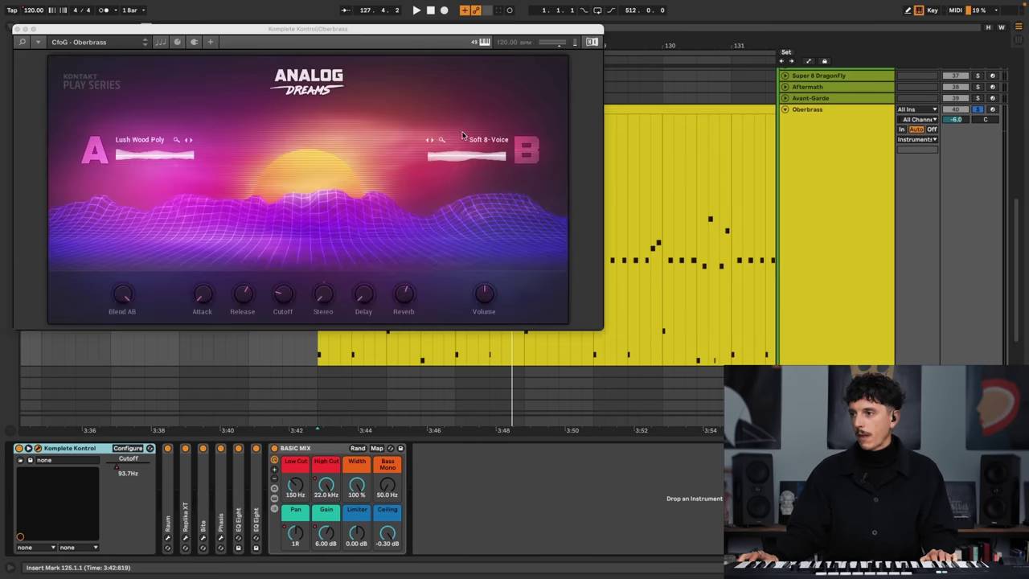
{"action": "left_click_drag", "start_coordinate": [371, 32], "coordinate": [598, 103]}
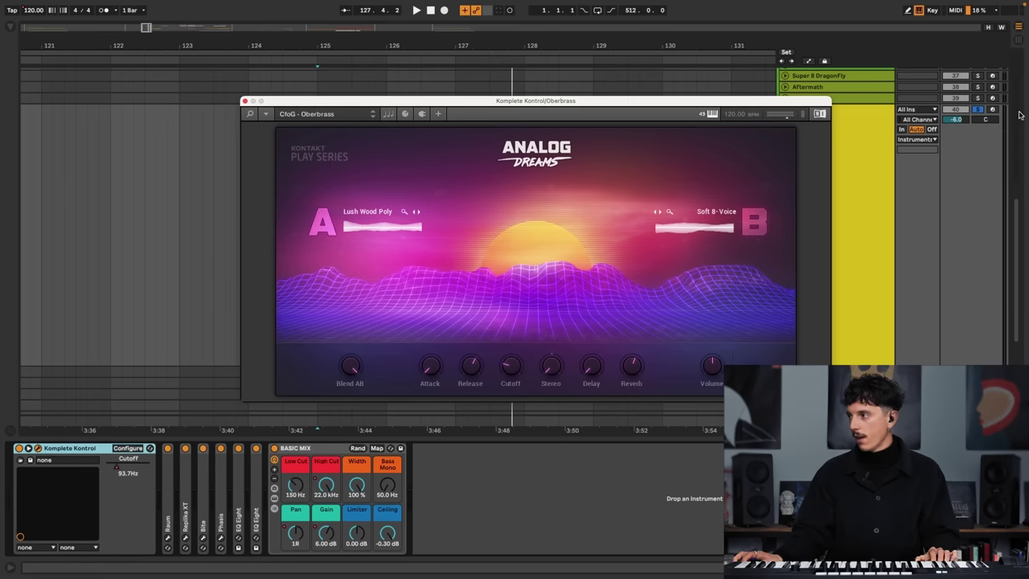
- Arm the Oberbrass track, leave only Raum active among the effects before BASIC MIX, and close the Komplete Kontrol window
{"action": "left_click", "coordinate": [994, 109]}
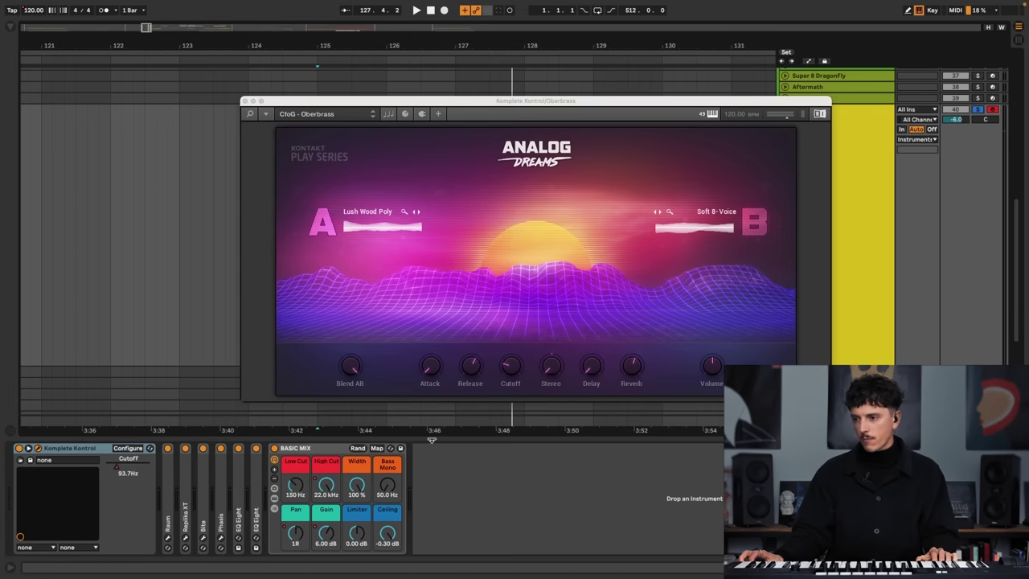
{"action": "left_click", "coordinate": [256, 448]}
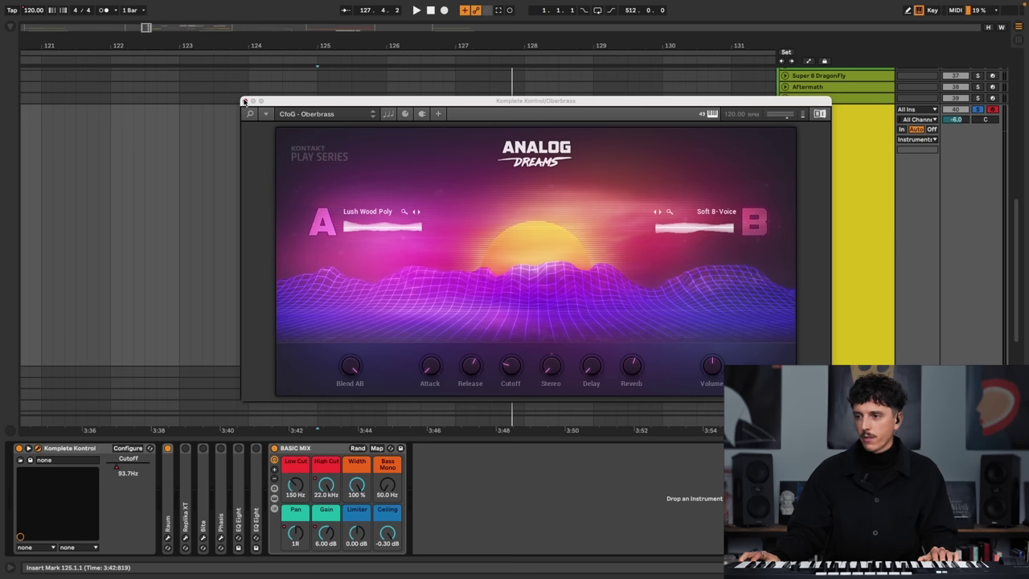
{"action": "left_click", "coordinate": [244, 102]}
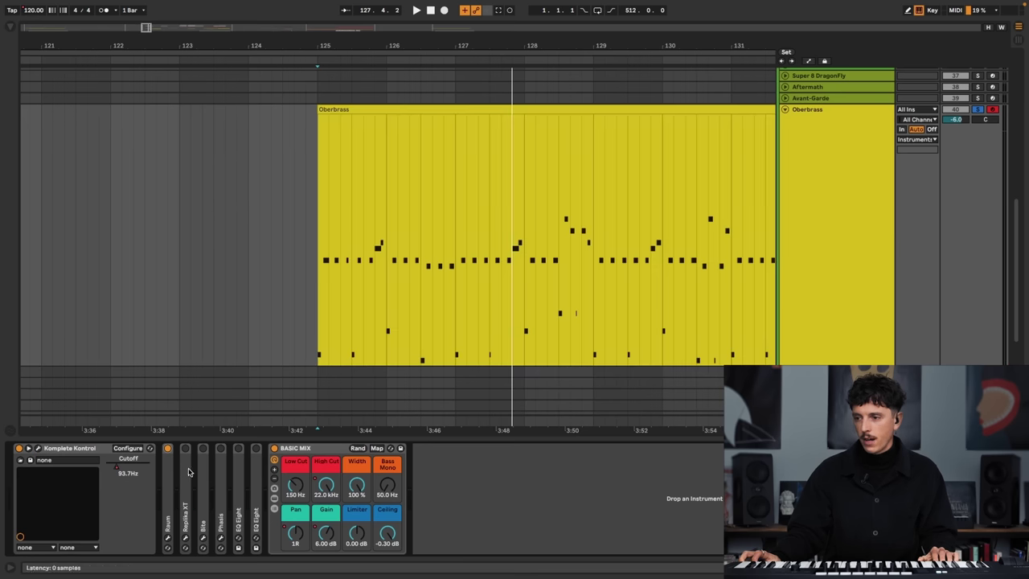
- Switch on the Replika XT and Bite effects on Oberbrass and show each plug-in's settings
{"action": "double_click", "coordinate": [185, 469]}
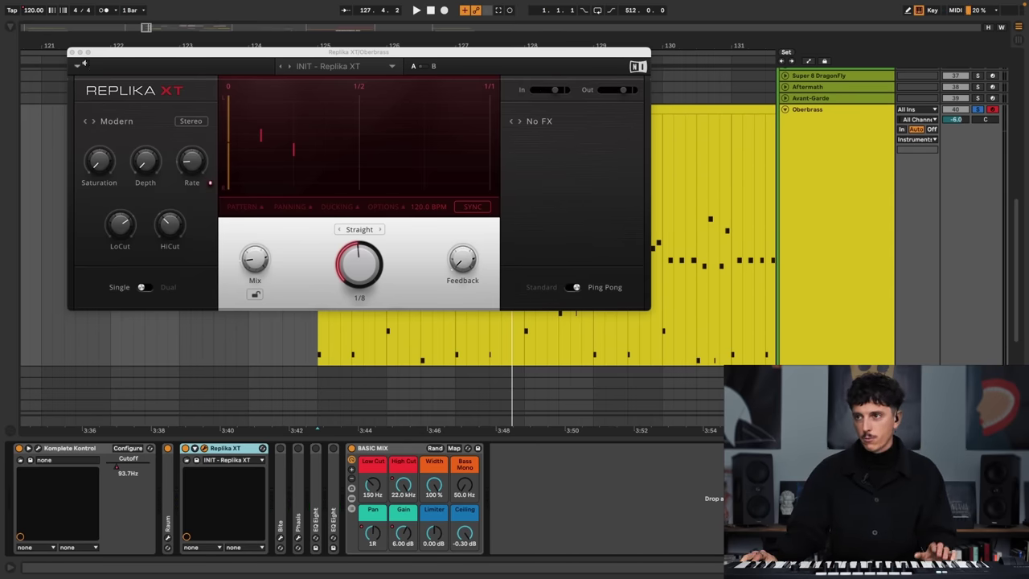
{"action": "left_click", "coordinate": [73, 52]}
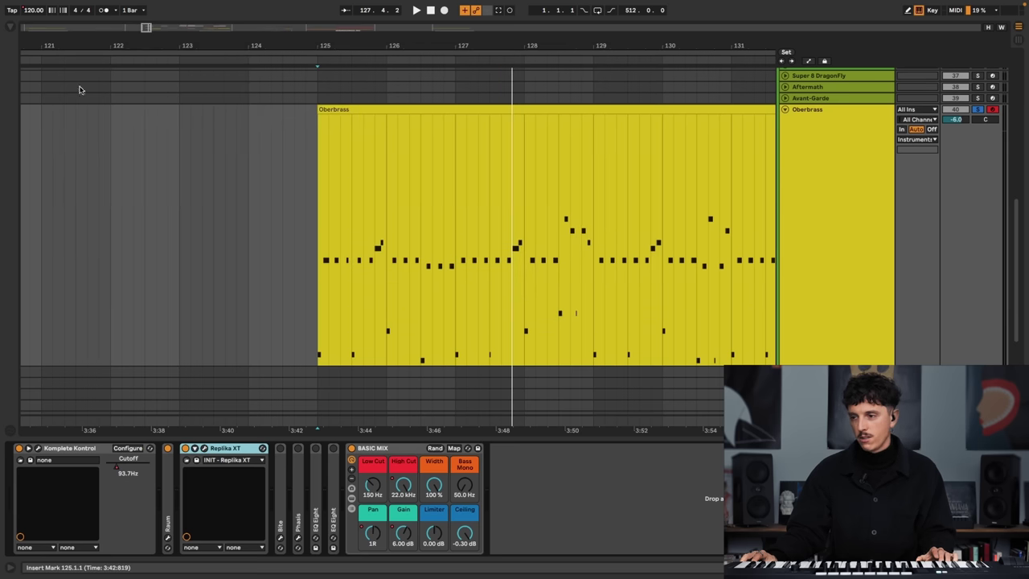
{"action": "double_click", "coordinate": [216, 447]}
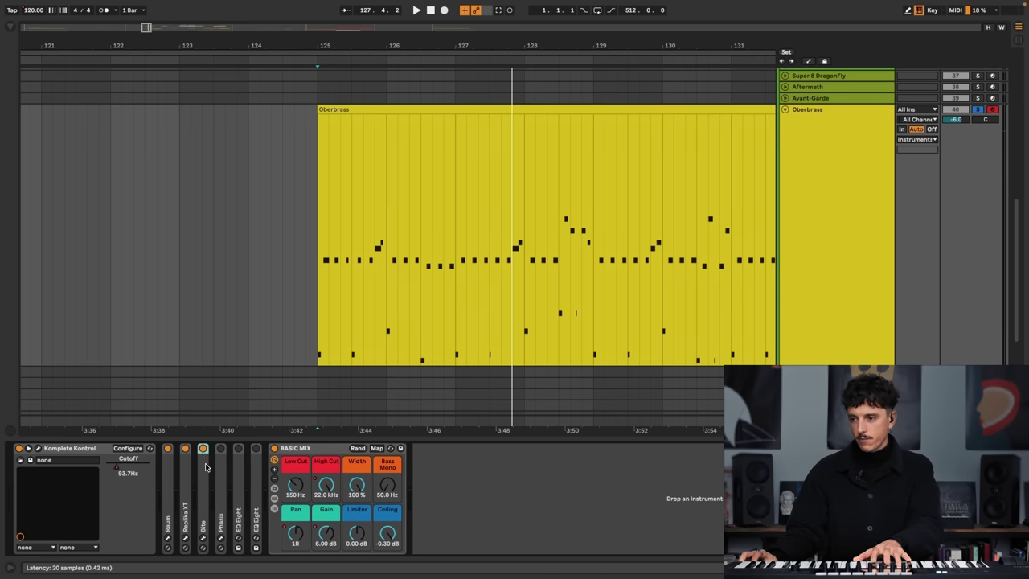
{"action": "double_click", "coordinate": [212, 464]}
{"action": "left_click", "coordinate": [222, 448]}
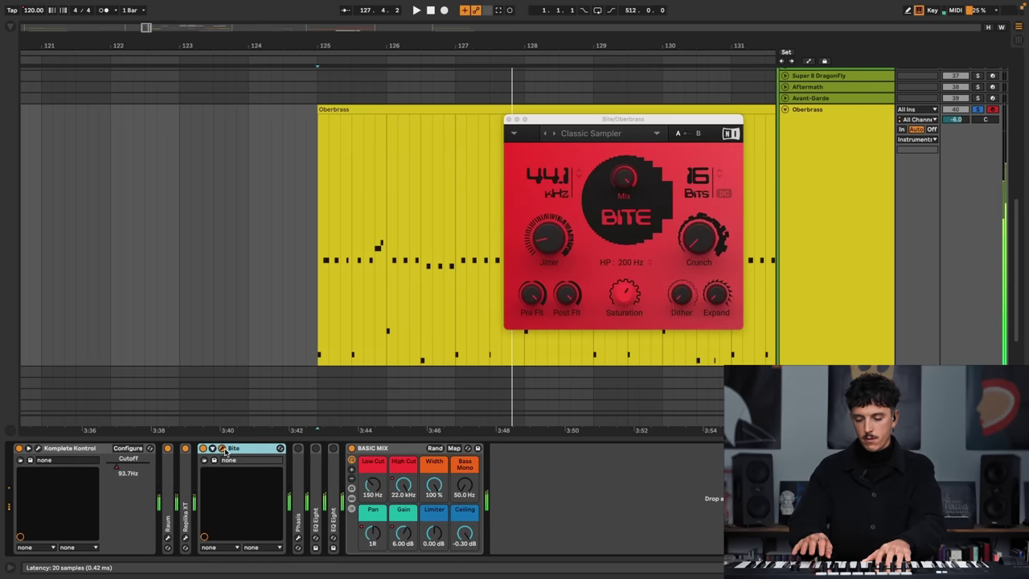
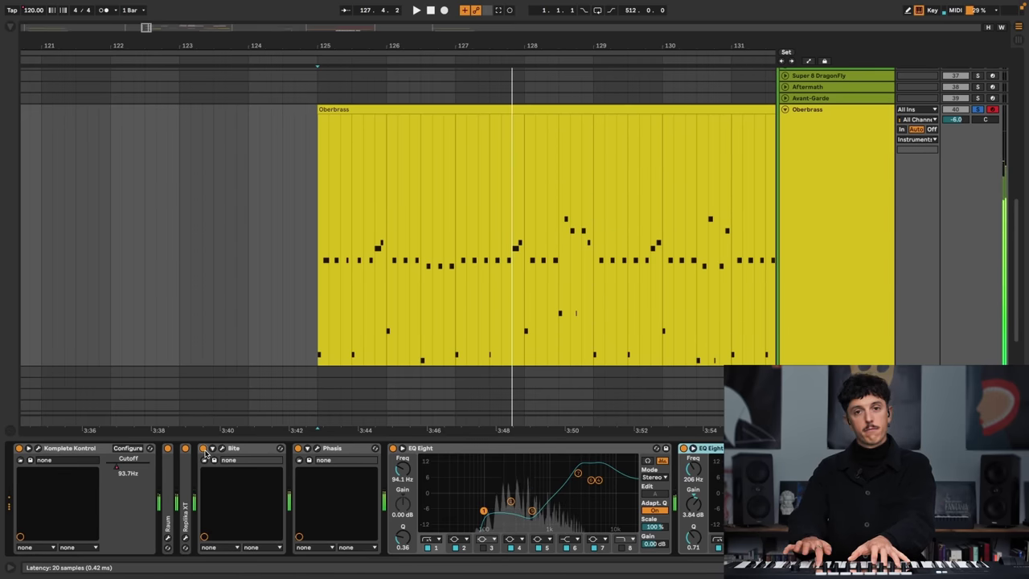
- Fold the Bite, Phasis and both EQ Eight devices in the Oberbrass chain, leaving them all switched on
{"action": "left_click", "coordinate": [211, 449]}
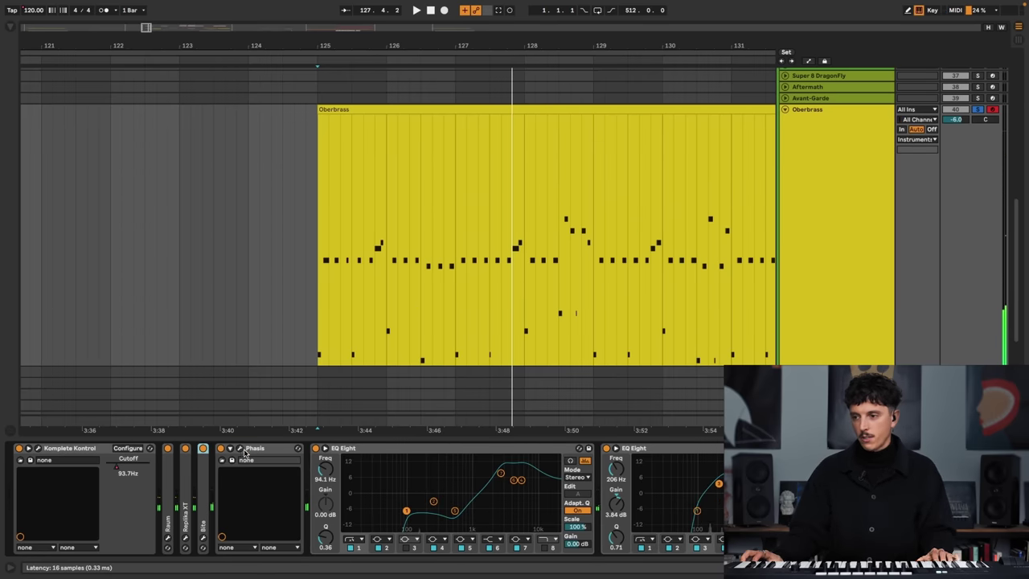
{"action": "double_click", "coordinate": [262, 448]}
{"action": "double_click", "coordinate": [297, 448]}
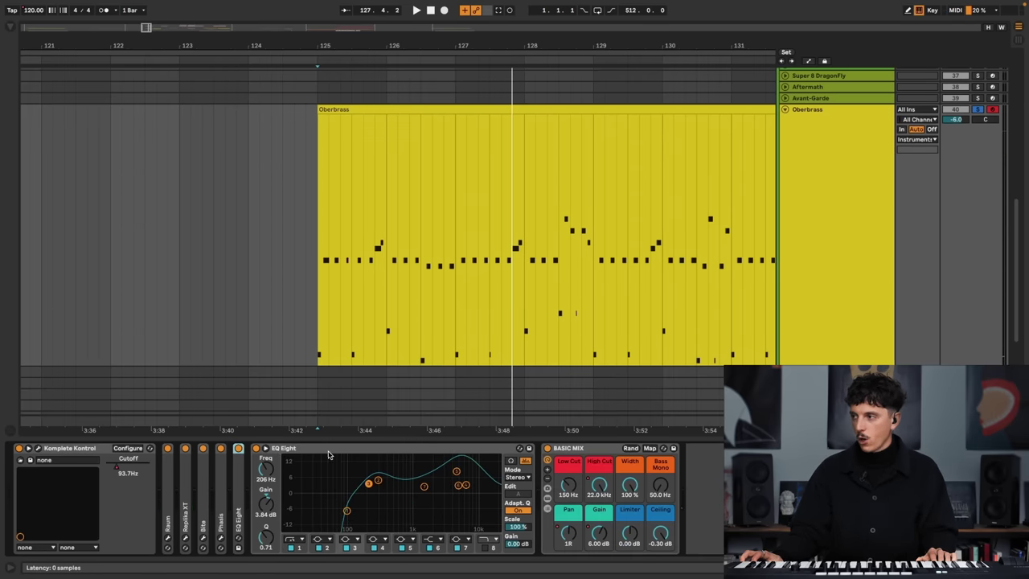
{"action": "double_click", "coordinate": [320, 449]}
{"action": "left_click", "coordinate": [305, 455]}
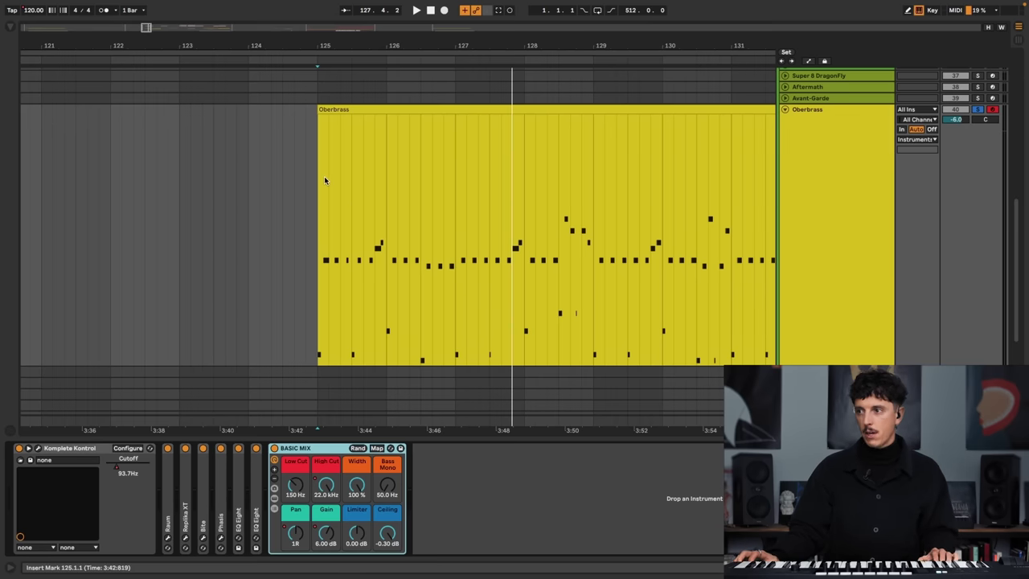
- Unsolo and fold the Oberbrass track, and play the full arrangement from bar 125 while reviewing the instrument and bass clips
{"action": "key", "text": "space"}
{"action": "key", "text": "space"}
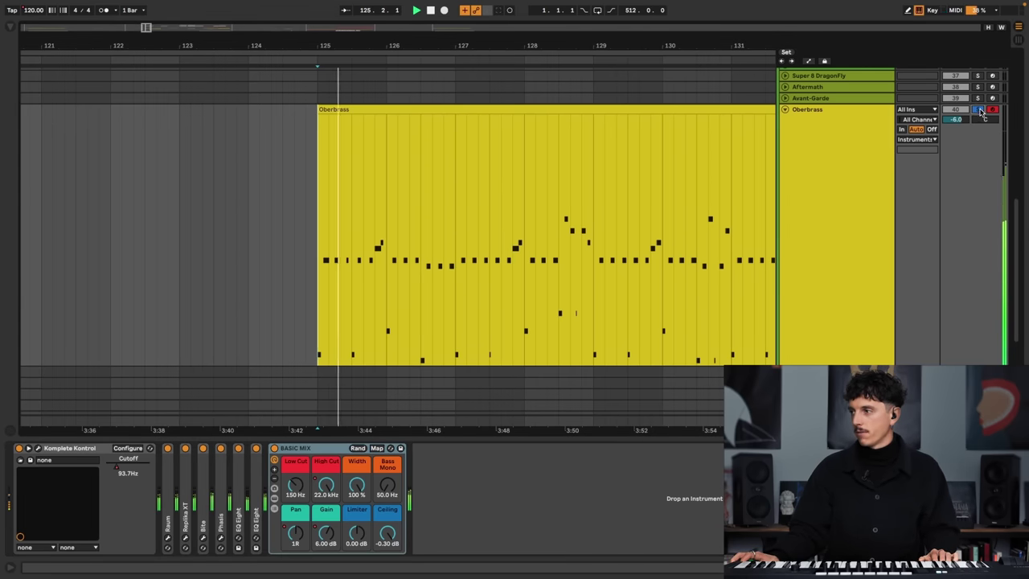
{"action": "key", "text": "h"}
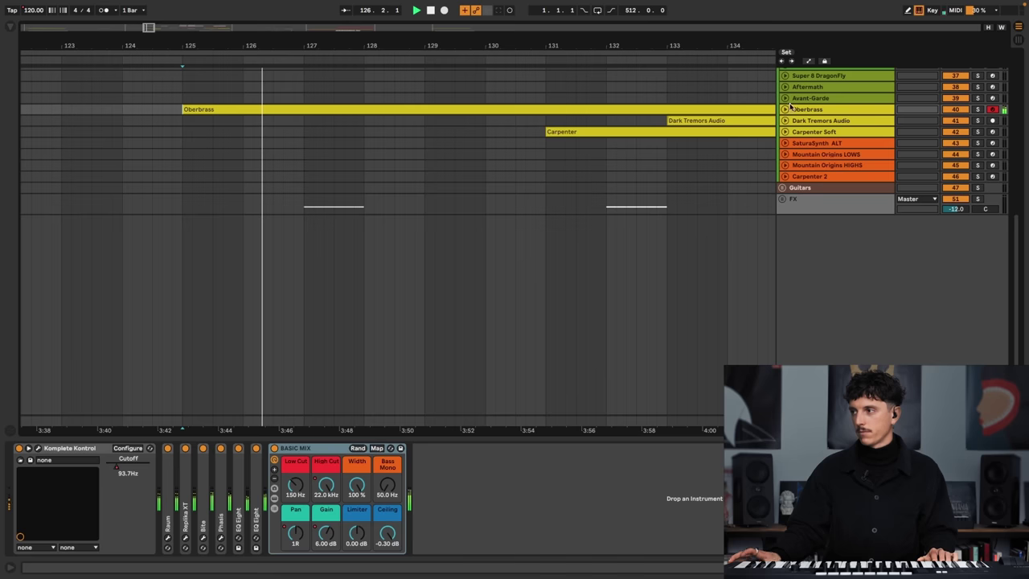
{"action": "scroll", "coordinate": [492, 150], "scroll_direction": "up", "scroll_amount": 3}
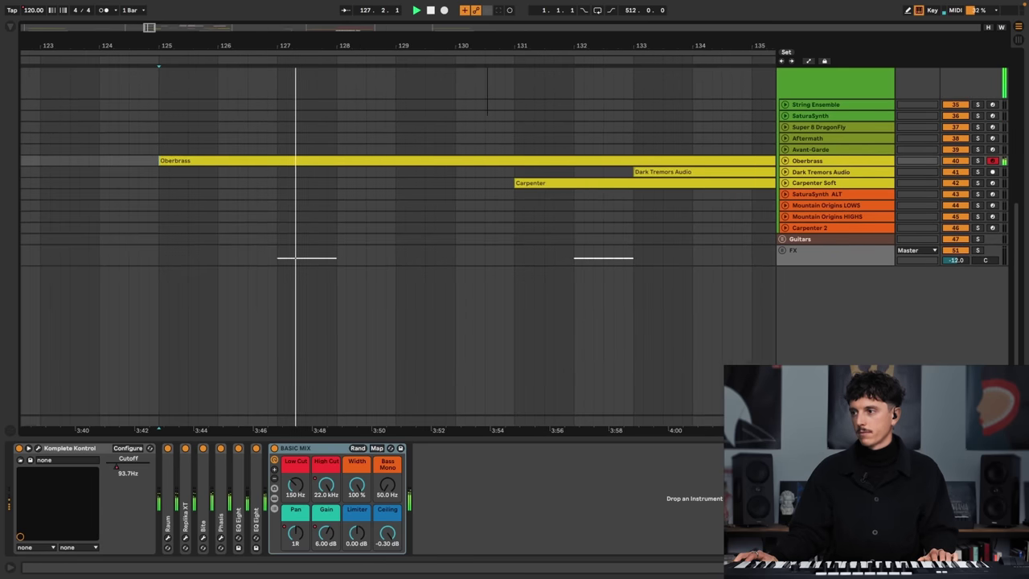
{"action": "scroll", "coordinate": [415, 38], "scroll_direction": "down", "scroll_amount": 5}
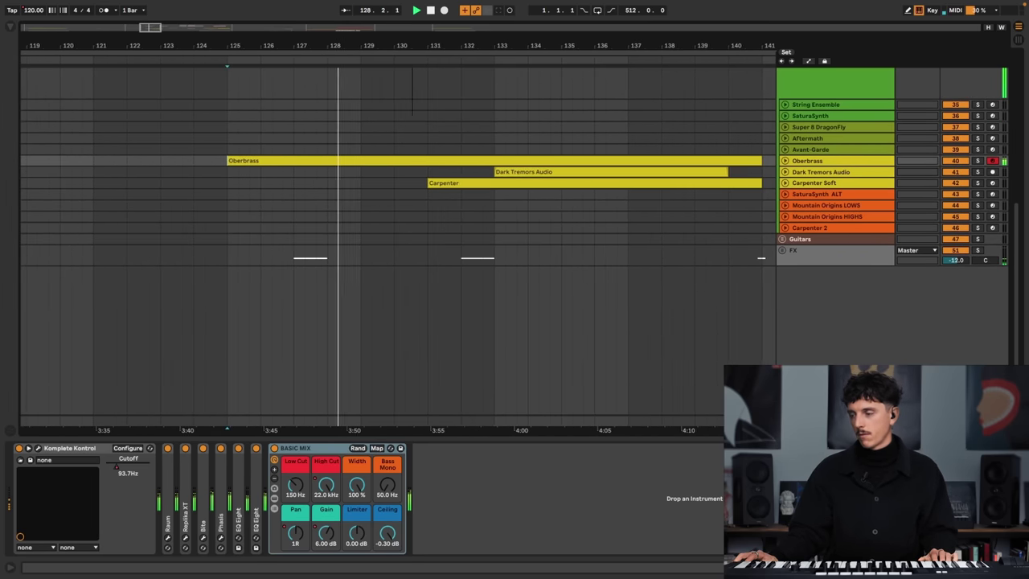
{"action": "scroll", "coordinate": [421, 45], "scroll_direction": "down", "scroll_amount": 2}
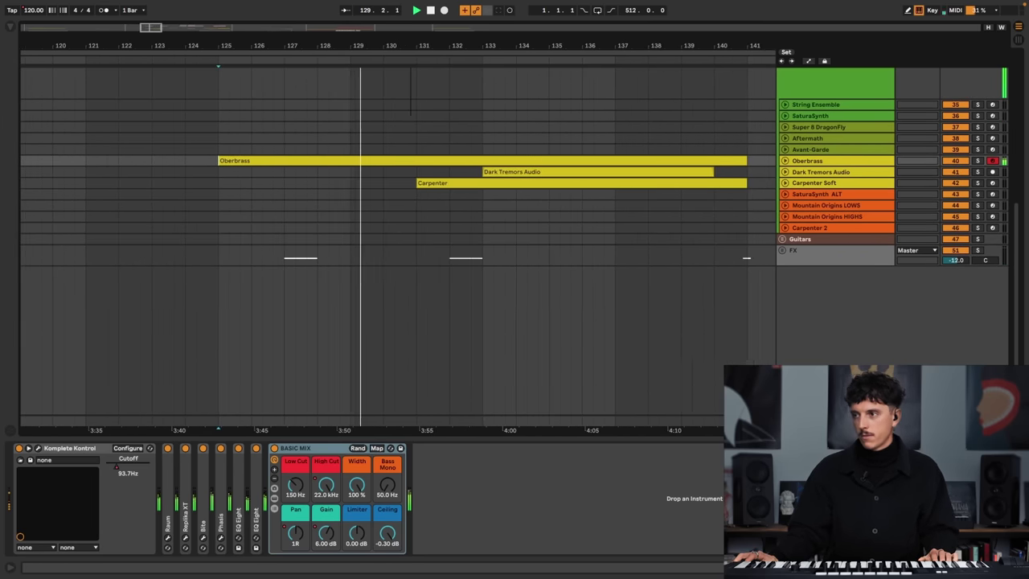
{"action": "scroll", "coordinate": [436, 186], "scroll_direction": "up", "scroll_amount": 5}
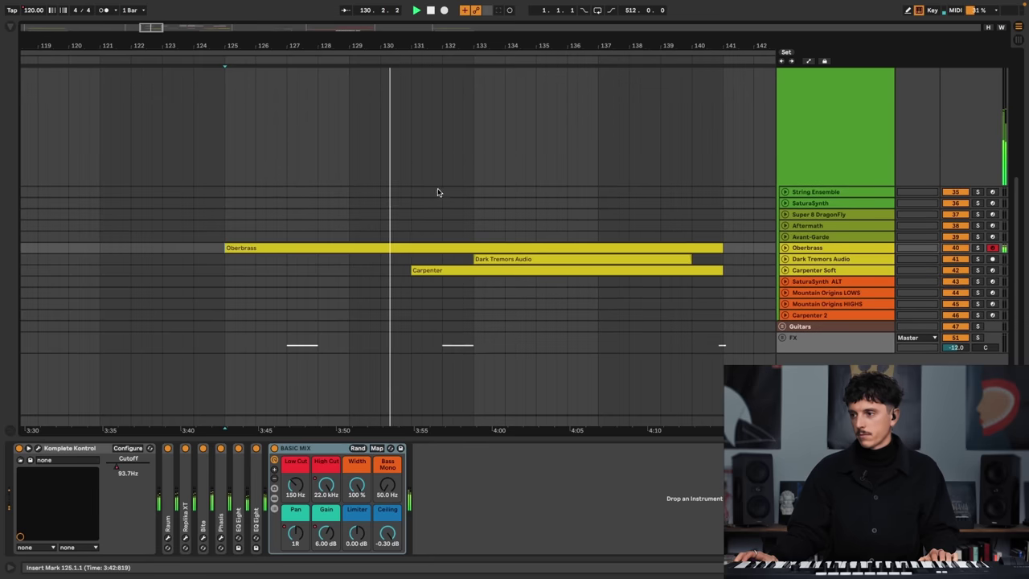
{"action": "scroll", "coordinate": [434, 217], "scroll_direction": "up", "scroll_amount": 5}
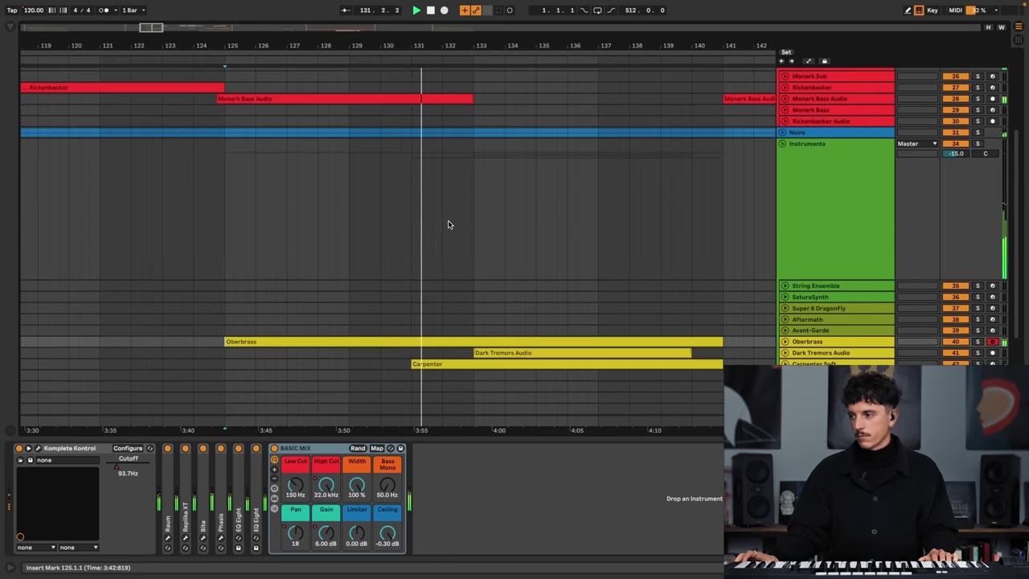
{"action": "scroll", "coordinate": [529, 48], "scroll_direction": "down", "scroll_amount": 5}
{"action": "key", "text": "space"}
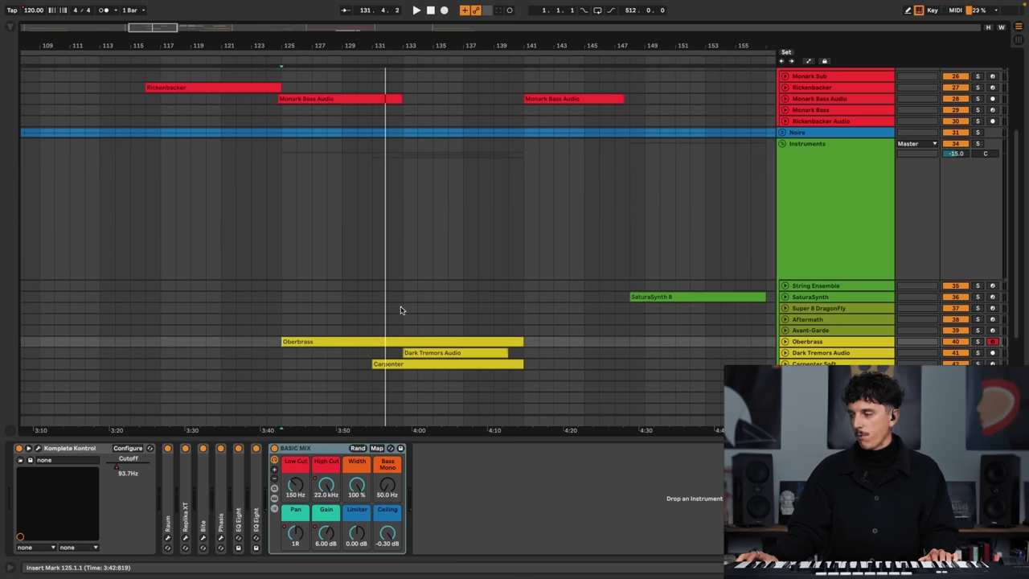
- Fold the Instruments group and place the insert marker at bar 141 on the Bass track
{"action": "scroll", "coordinate": [752, 285], "scroll_direction": "up", "scroll_amount": 3}
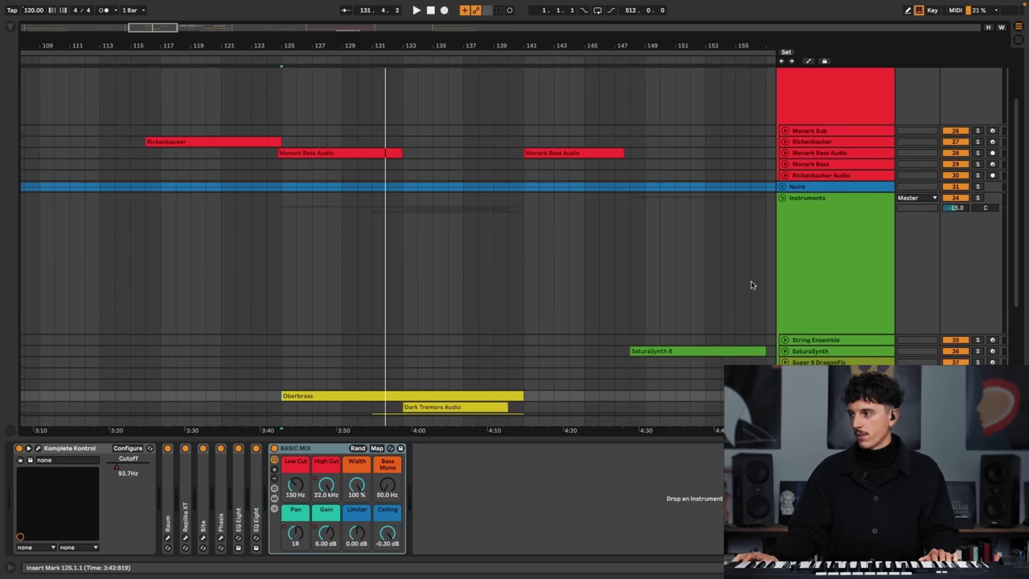
{"action": "left_click", "coordinate": [781, 199]}
{"action": "left_click", "coordinate": [527, 190]}
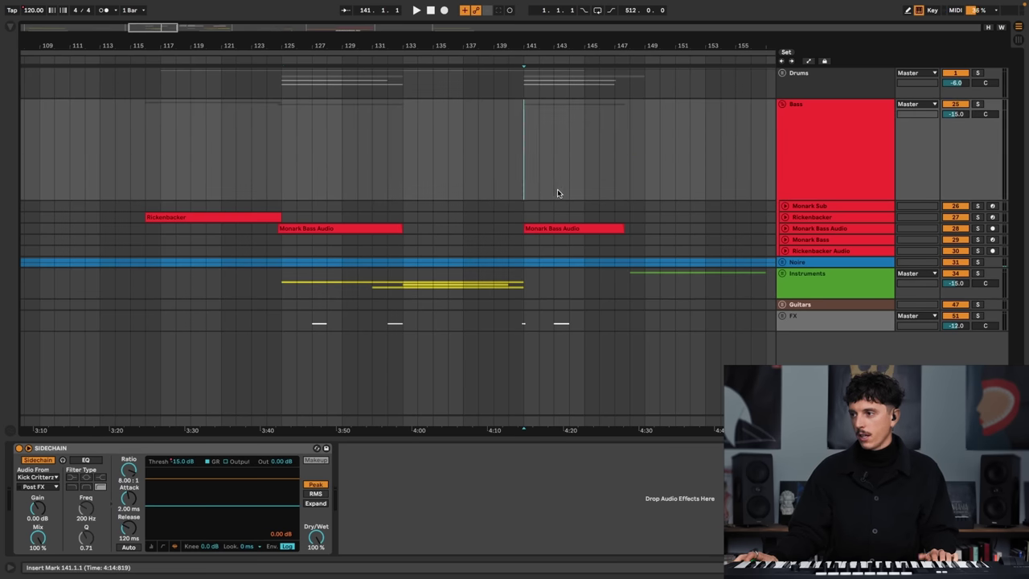
- Play the arrangement from bar 141, and unfold and solo the Noire group to audition its piano part
{"action": "left_click_drag", "start_coordinate": [570, 40], "coordinate": [570, 46]}
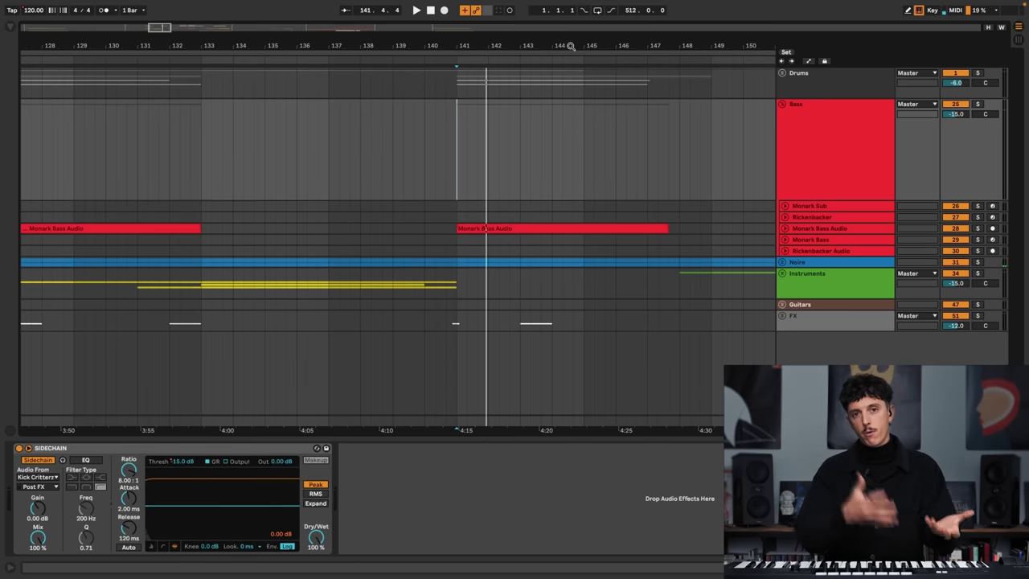
{"action": "key", "text": "space"}
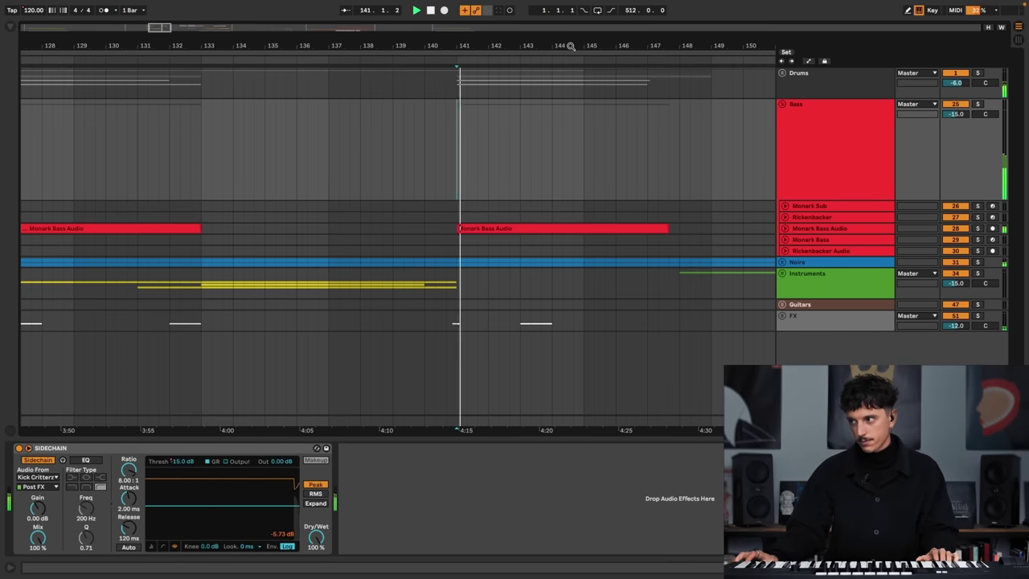
{"action": "left_click", "coordinate": [782, 263]}
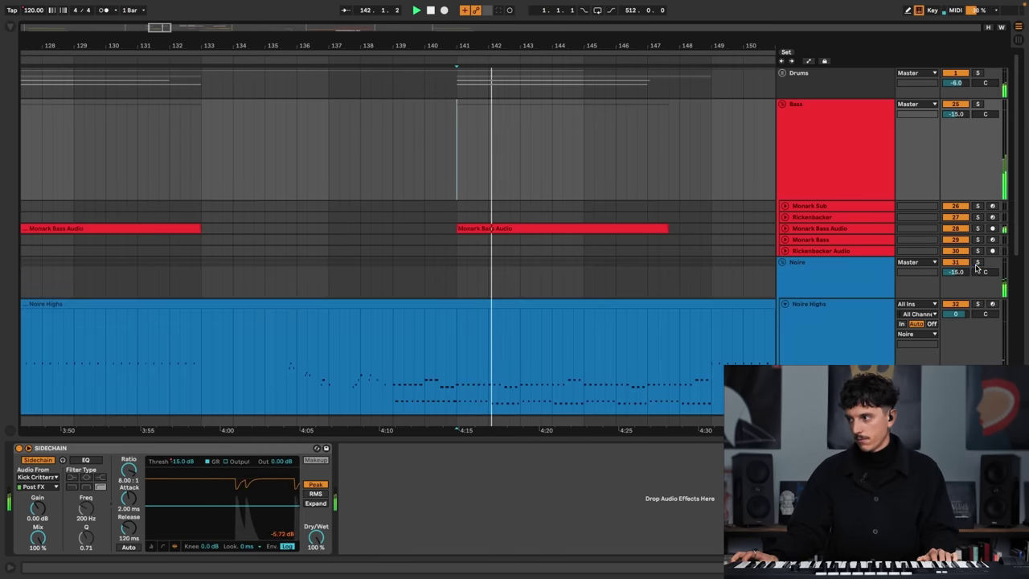
{"action": "scroll", "coordinate": [675, 296], "scroll_direction": "down", "scroll_amount": 2}
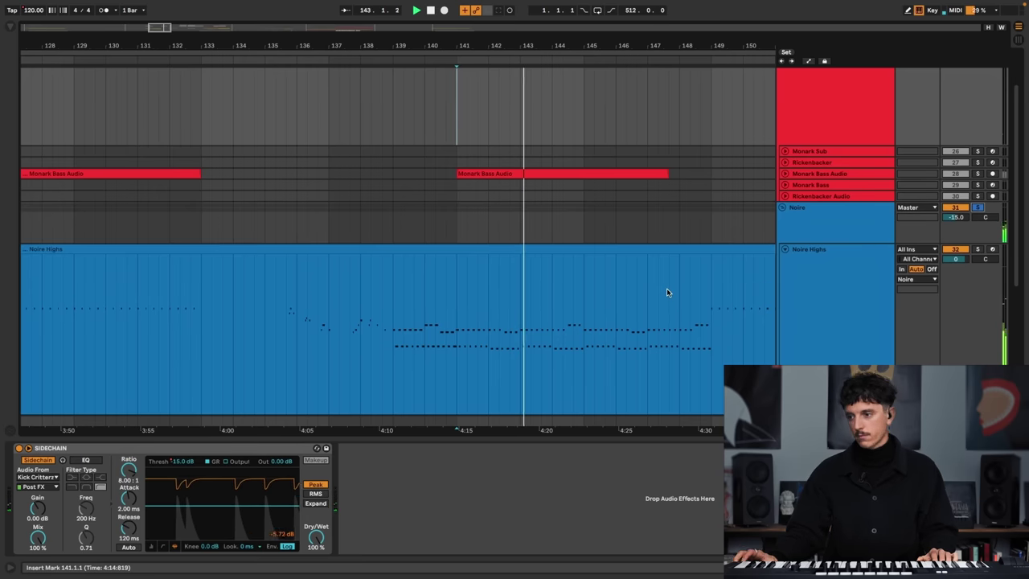
{"action": "key", "text": "s"}
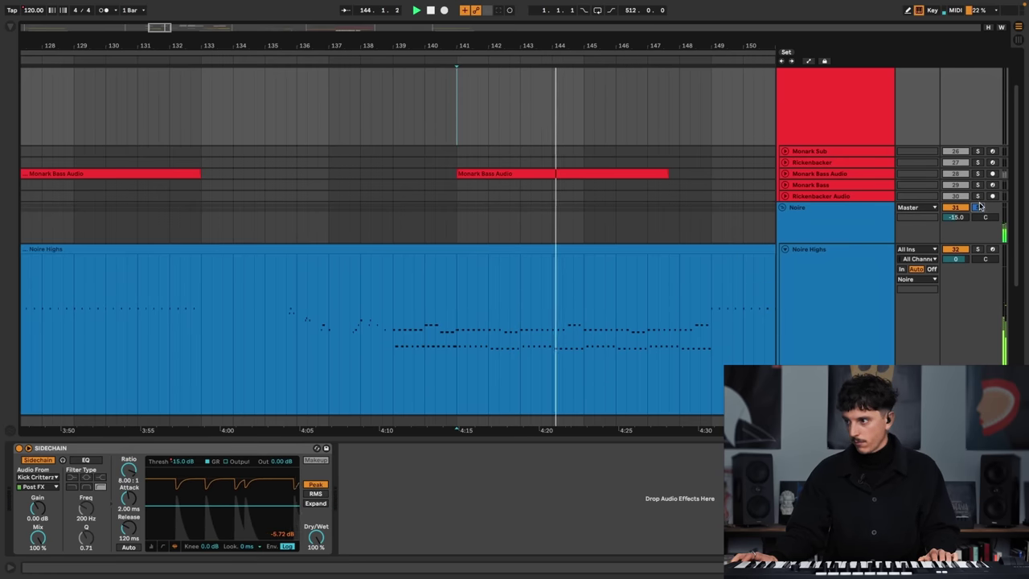
- Unsolo and fold the Noire group, and restart playback of the full arrangement from bar 141
{"action": "left_click", "coordinate": [783, 212]}
{"action": "left_click", "coordinate": [782, 209]}
{"action": "key", "text": "space"}
{"action": "key", "text": "space"}
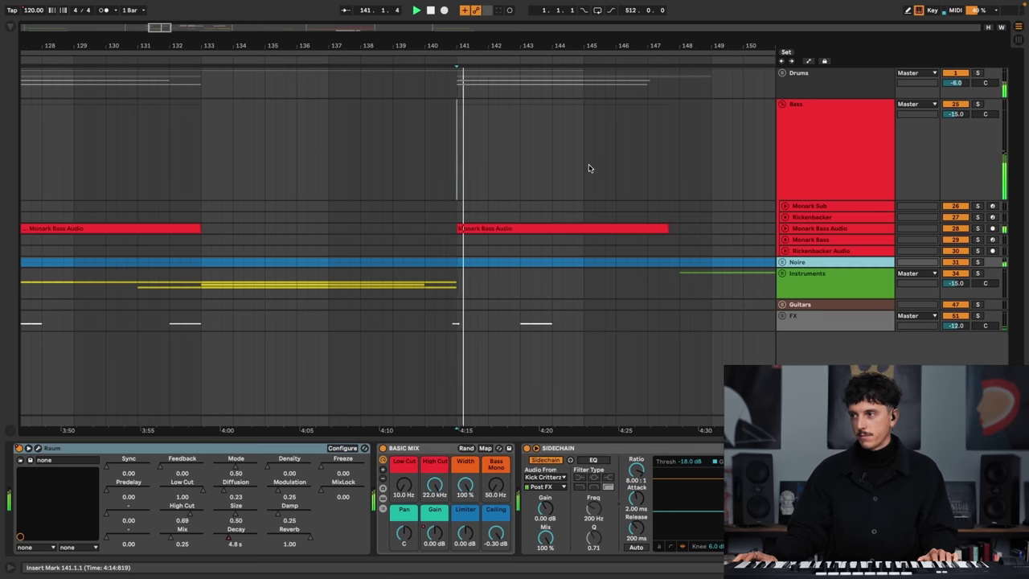
- Unfold the Instruments group to show the SaturaSynth track's devices, and play the arrangement from bar 153
{"action": "left_click_drag", "start_coordinate": [571, 41], "coordinate": [404, 76]}
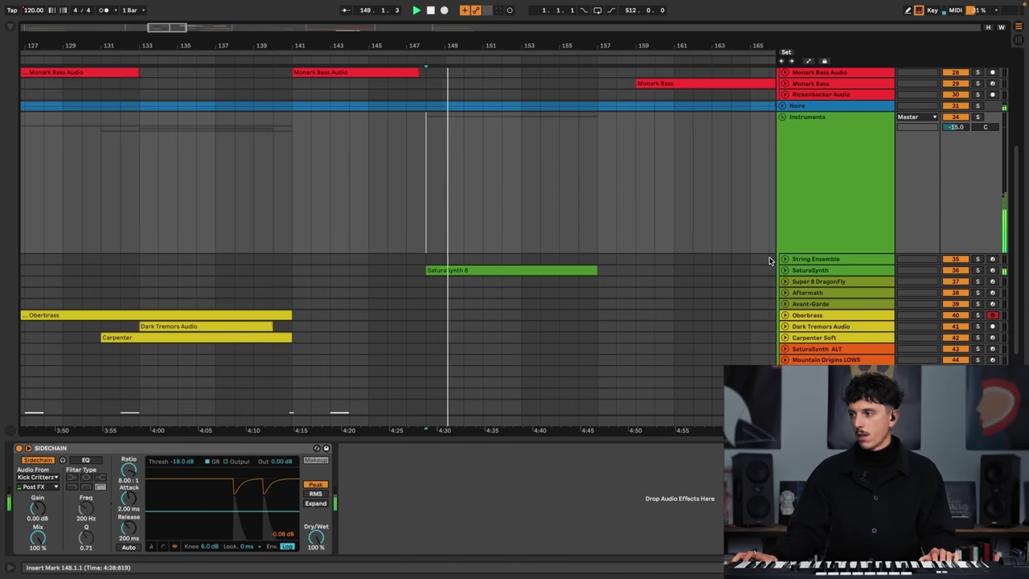
{"action": "left_click", "coordinate": [926, 271]}
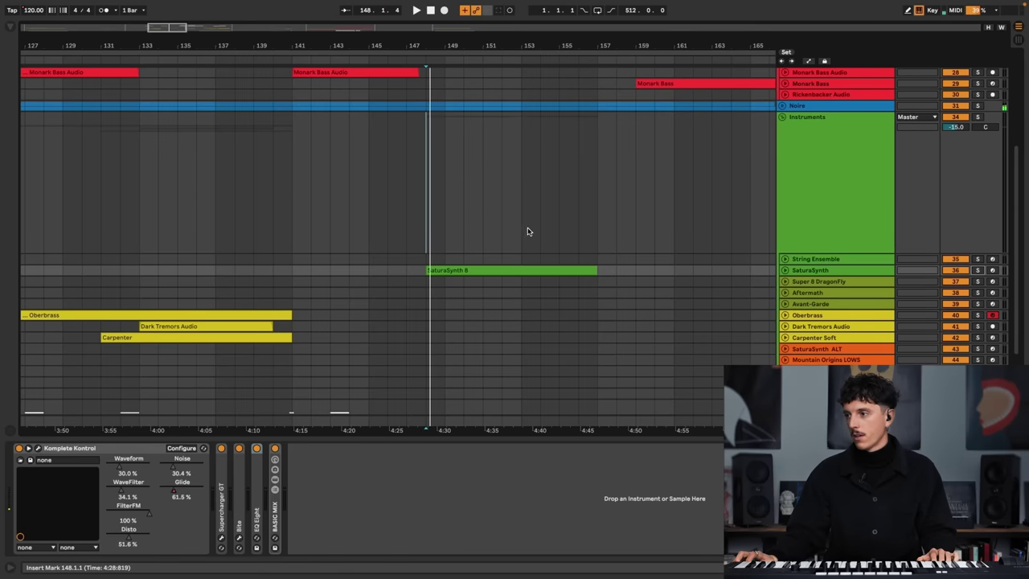
{"action": "left_click", "coordinate": [532, 231]}
{"action": "left_click_drag", "start_coordinate": [609, 58], "coordinate": [629, 218]}
{"action": "scroll", "coordinate": [625, 223], "scroll_direction": "up", "scroll_amount": 1}
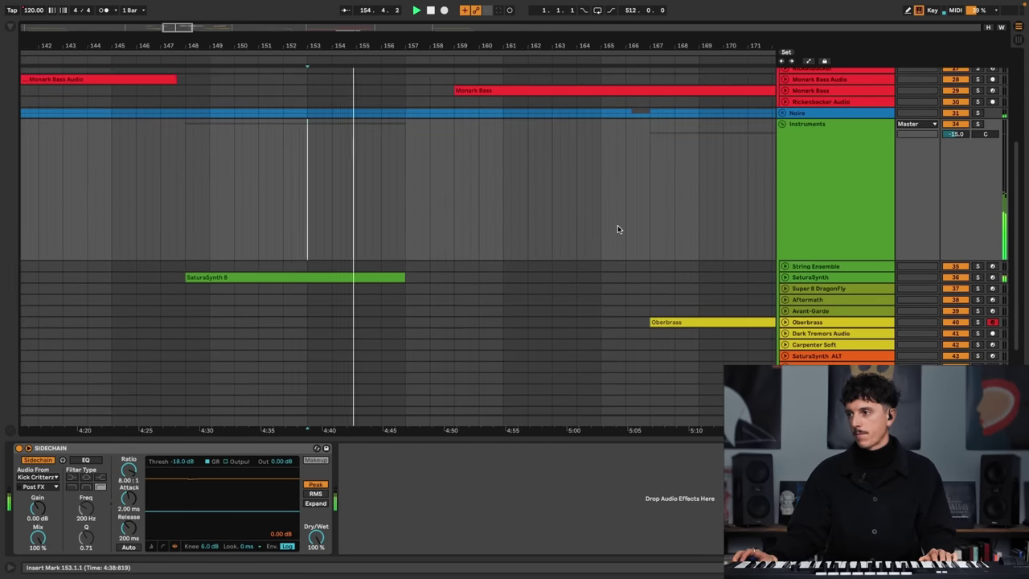
{"action": "scroll", "coordinate": [624, 222], "scroll_direction": "up", "scroll_amount": 2}
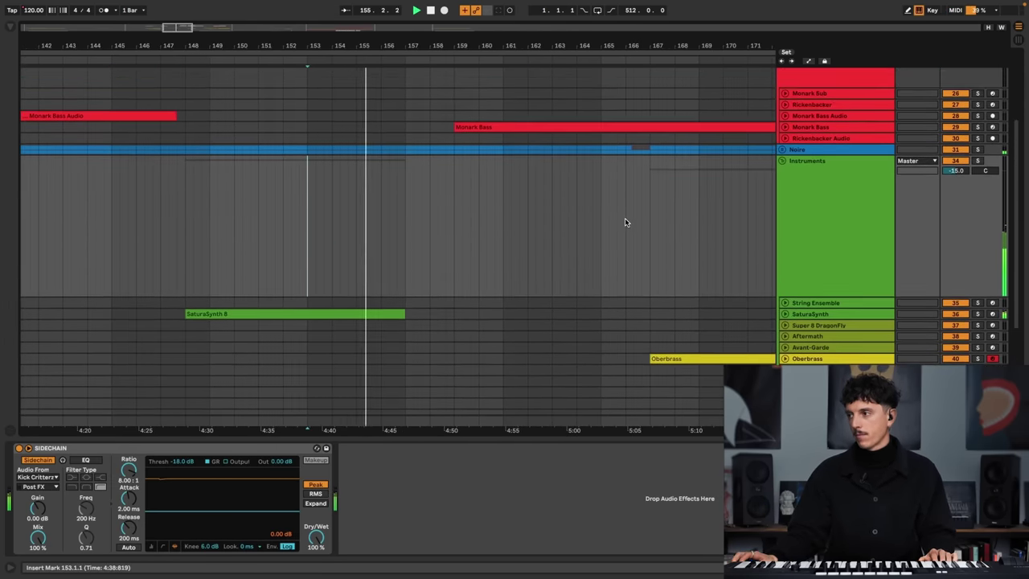
- Fold the Instruments group and place the insert marker at bar 159 on the Bass track
{"action": "left_click", "coordinate": [779, 163]}
{"action": "left_click_drag", "start_coordinate": [496, 42], "coordinate": [488, 44]}
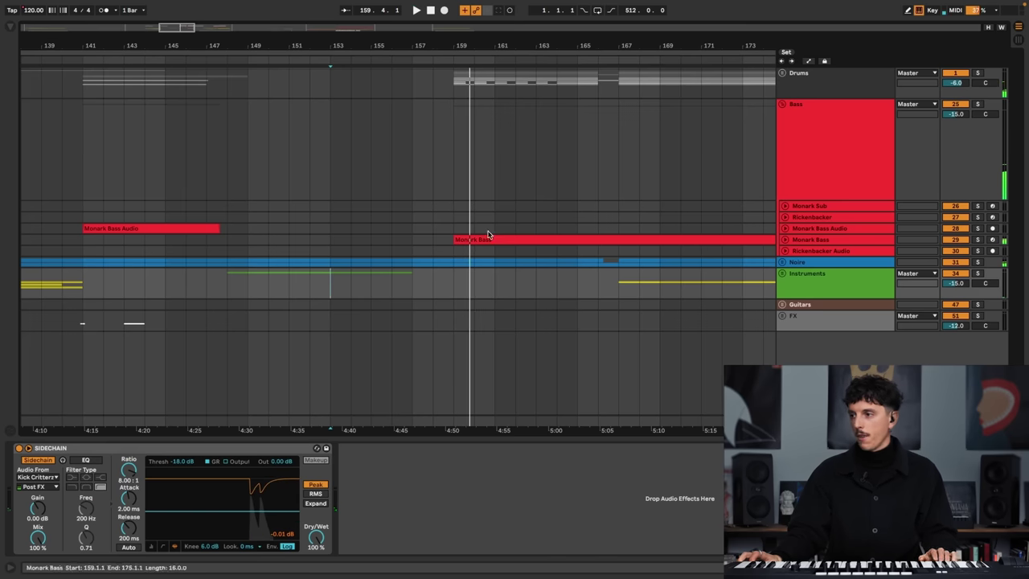
{"action": "left_click_drag", "start_coordinate": [438, 46], "coordinate": [439, 88]}
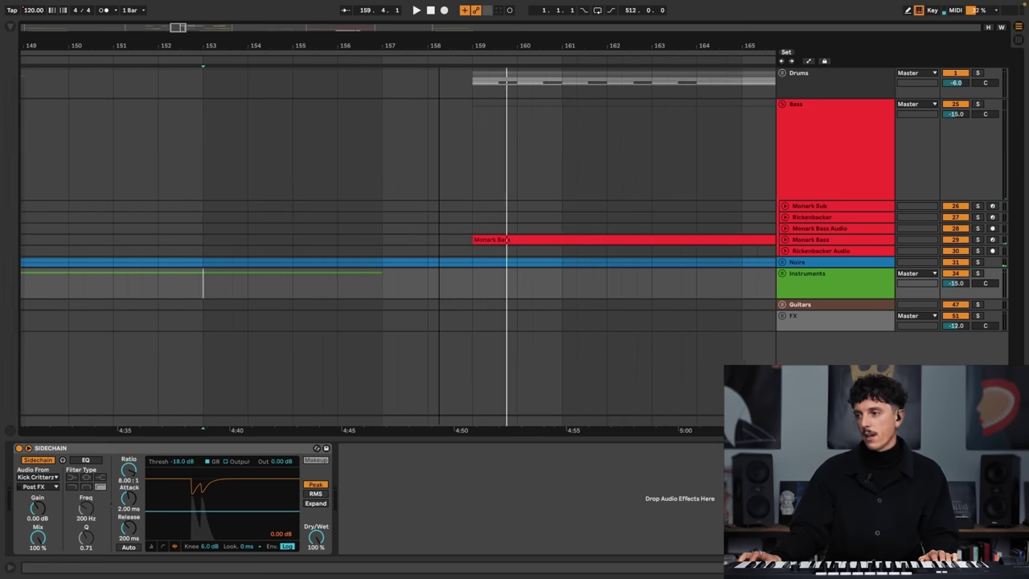
{"action": "left_click", "coordinate": [477, 174]}
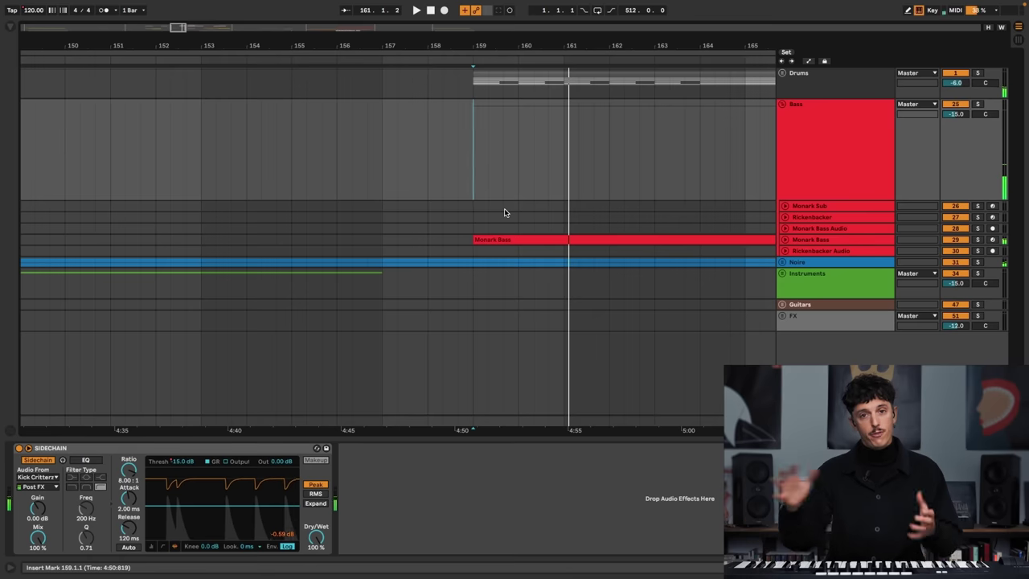
- Play from bar 159 with Drums soloed, add Monark Bass and Noire to the solo in turn, and clear all solos
{"action": "left_click", "coordinate": [977, 73]}
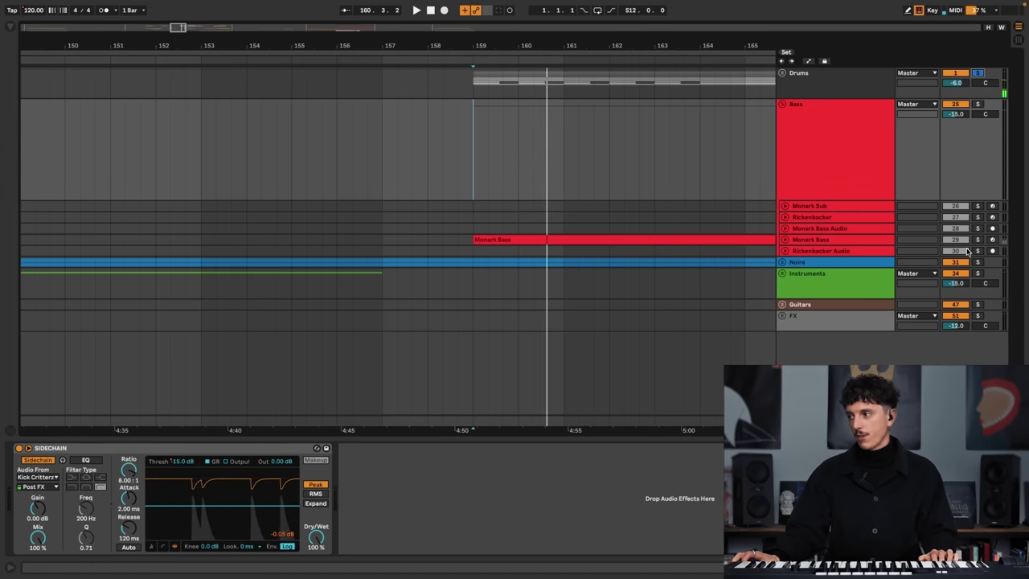
{"action": "key", "text": "space"}
{"action": "key", "text": "space"}
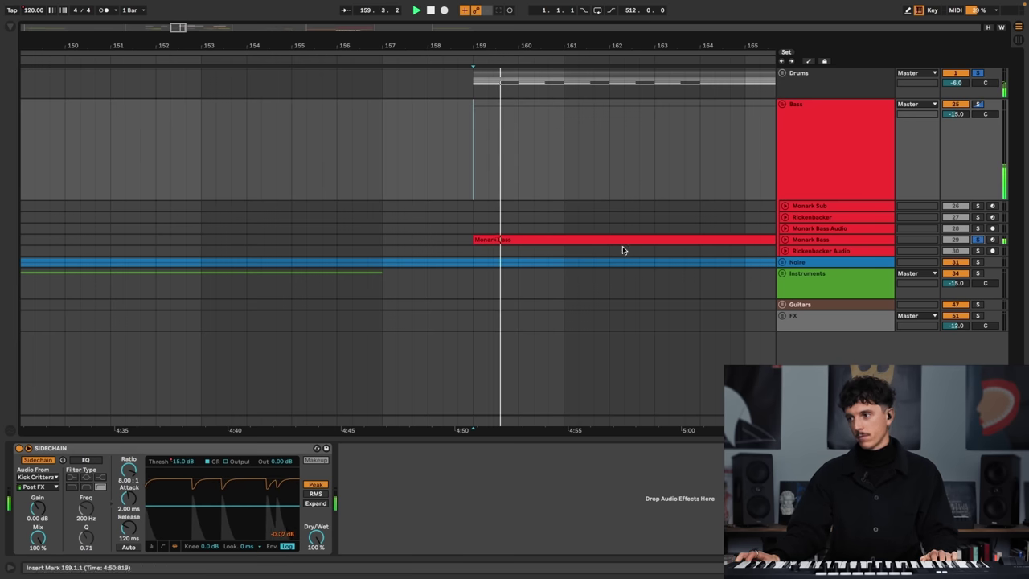
{"action": "key", "text": "space"}
{"action": "key", "text": "space"}
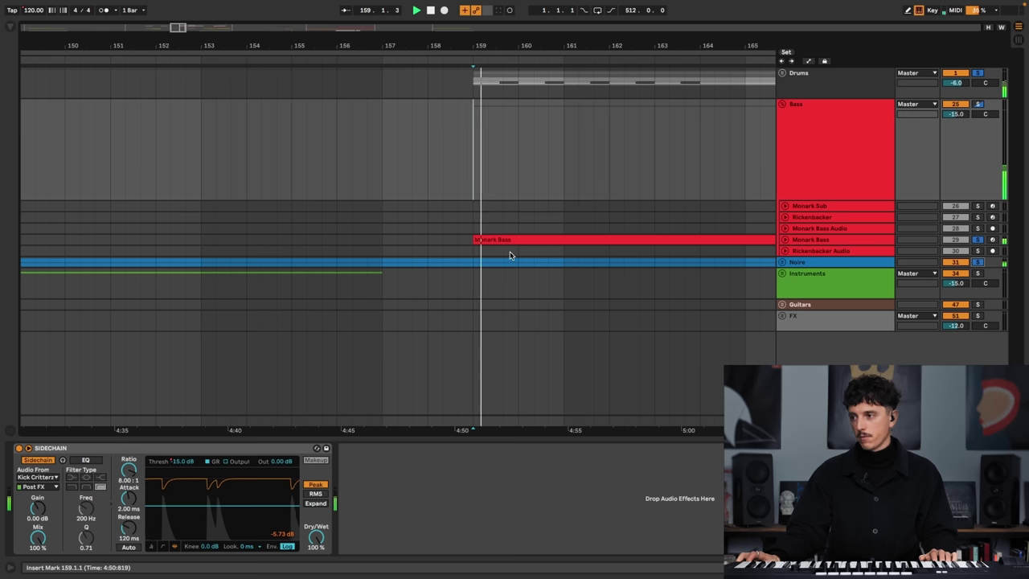
{"action": "key", "text": "space"}
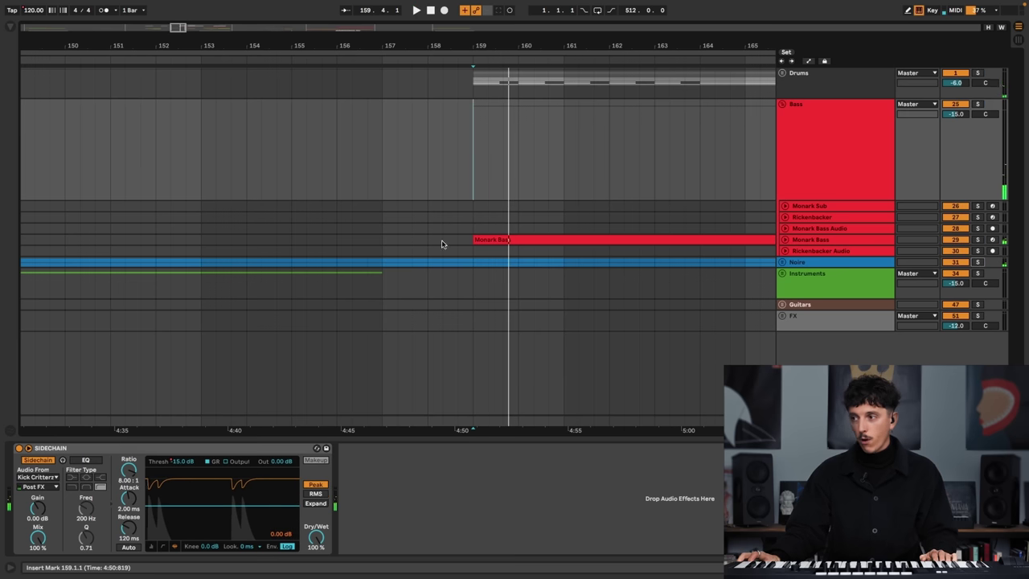
- Play the lead-in to bar 159, and solo and unfold the Monark Bass track to audition its clip from bar 159
{"action": "left_click", "coordinate": [322, 207]}
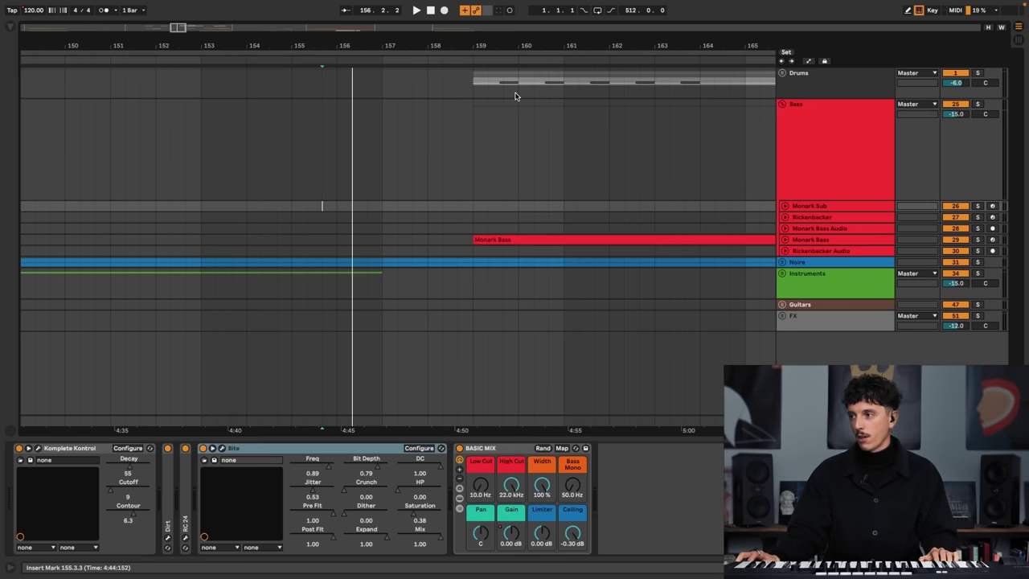
{"action": "key", "text": "space"}
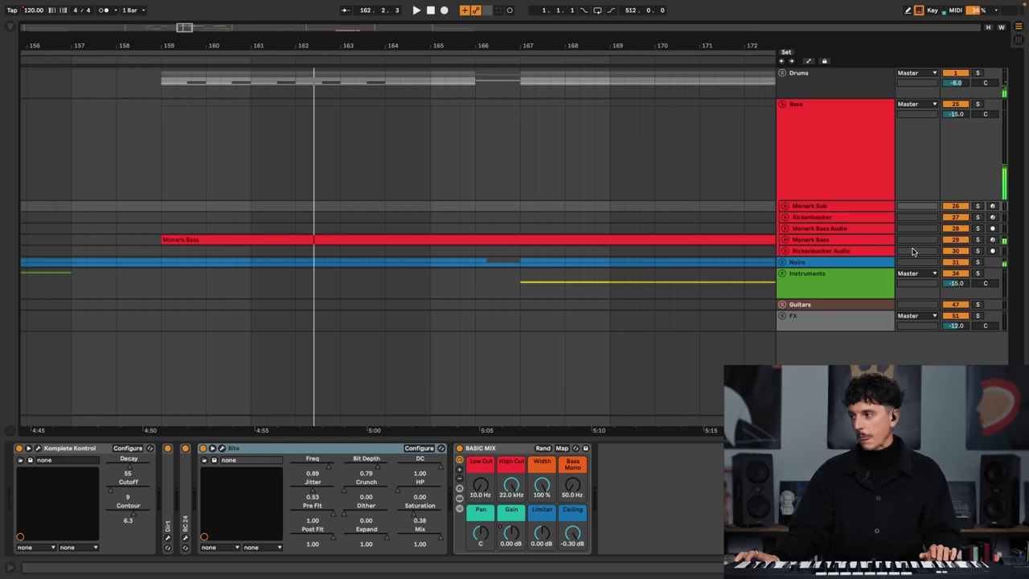
{"action": "left_click", "coordinate": [822, 240]}
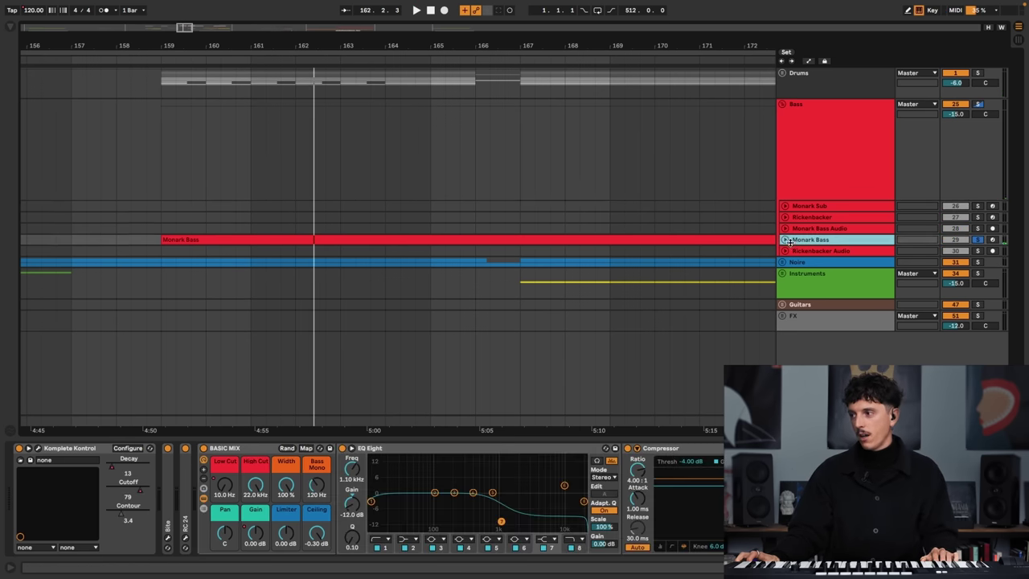
{"action": "double_click", "coordinate": [822, 240]}
{"action": "left_click", "coordinate": [147, 265]}
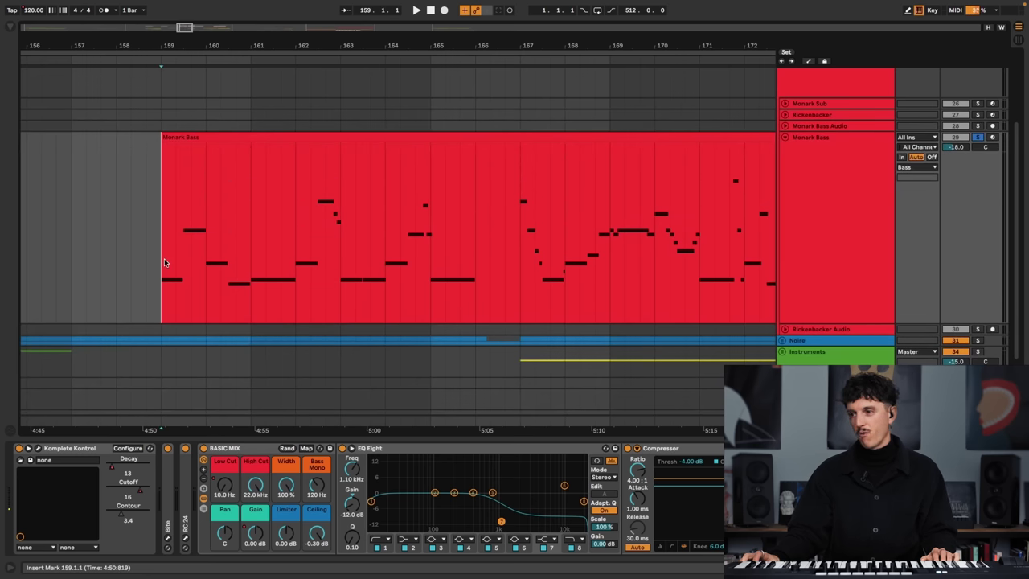
{"action": "key", "text": "space"}
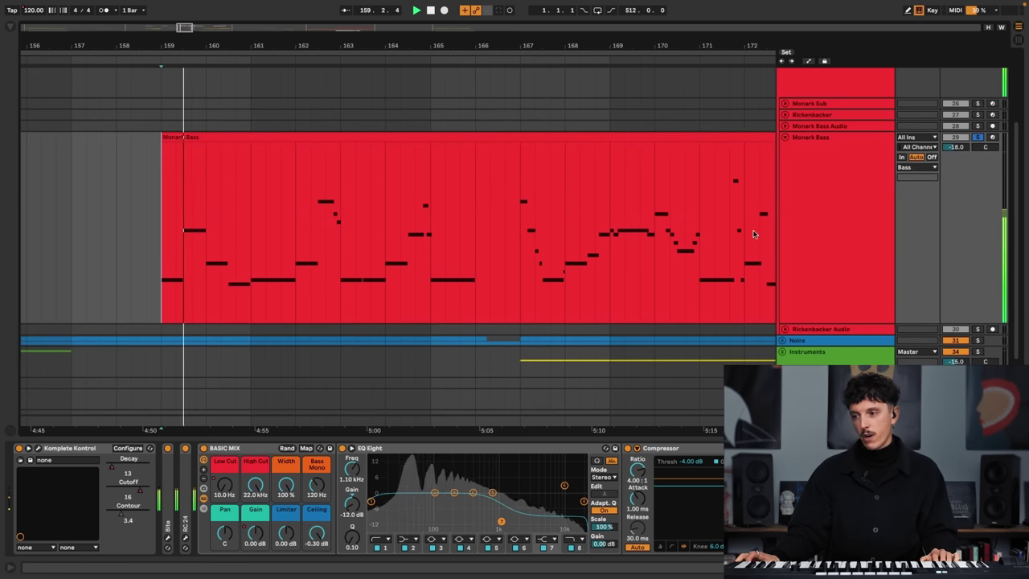
{"action": "key", "text": "space"}
- Open the Monark Bass track's Komplete Kontrol instrument, arm the track for live playing, and point out Monark's filter cutoff
{"action": "left_click", "coordinate": [38, 452]}
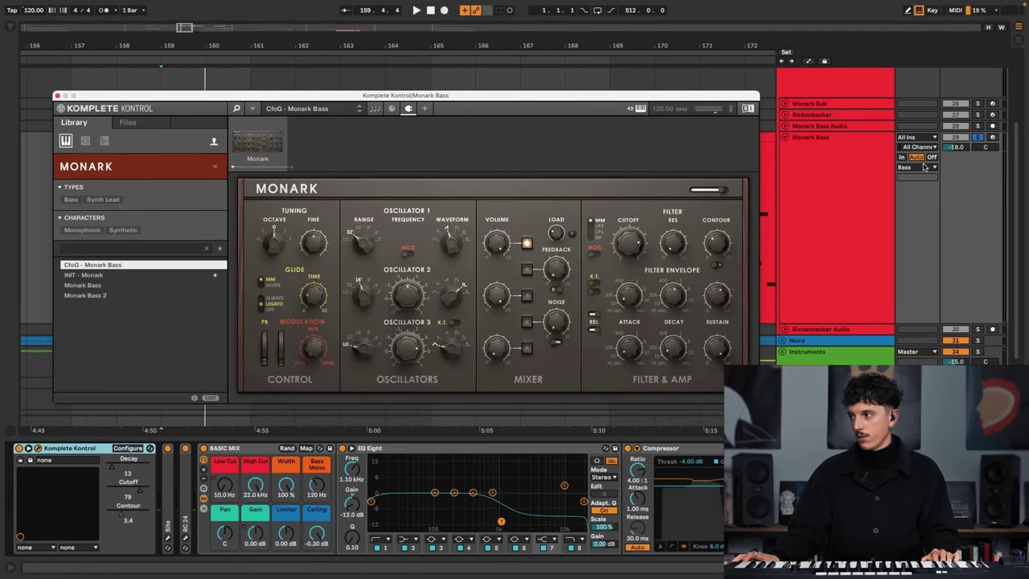
{"action": "left_click", "coordinate": [991, 138]}
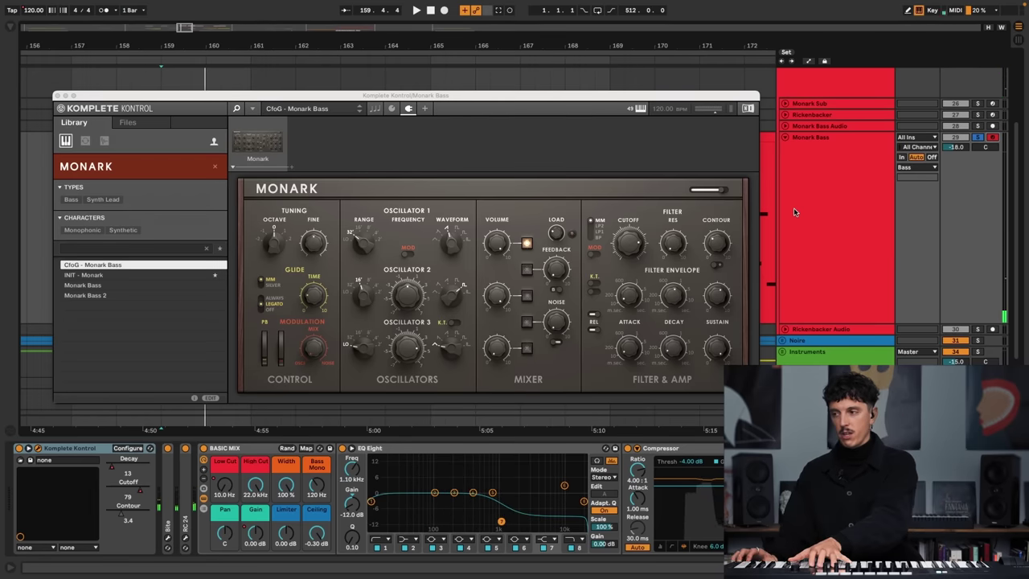
{"action": "left_click", "coordinate": [631, 250]}
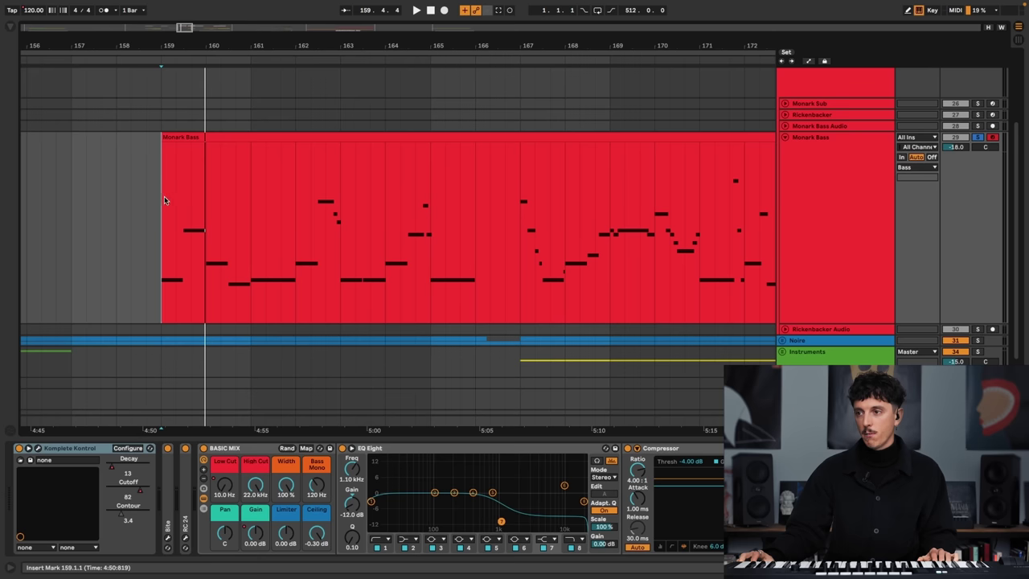
- Close the Monark window, replay the bass clip from bar 159, and unsolo and fold its track to hear the full arrangement
{"action": "left_click", "coordinate": [166, 195]}
{"action": "key", "text": "space"}
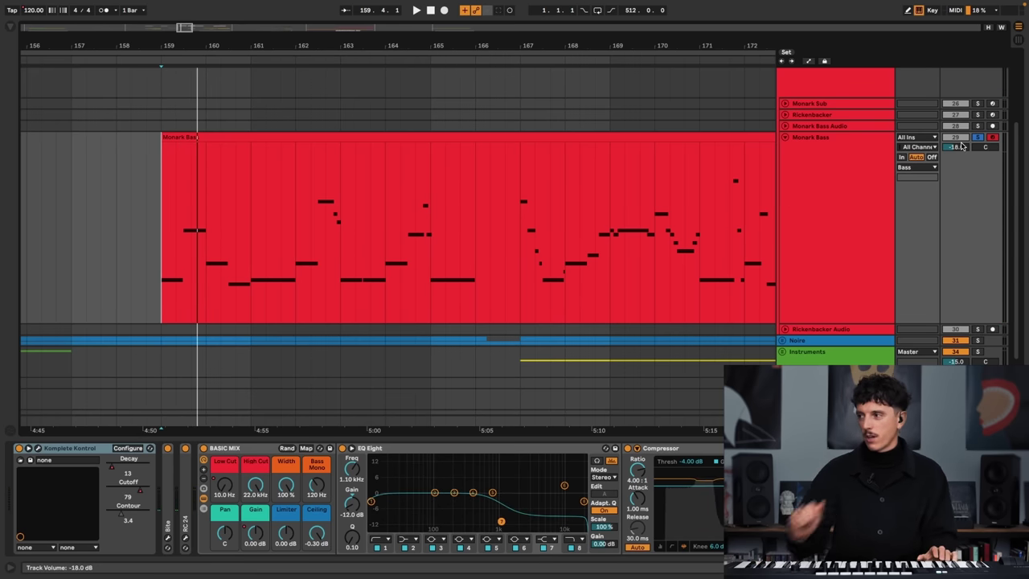
{"action": "key", "text": "space"}
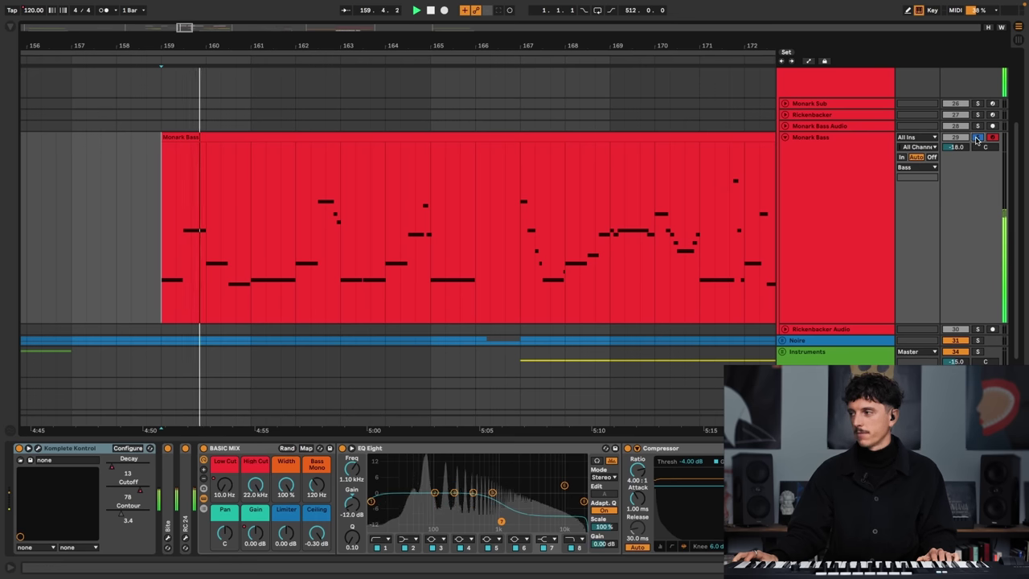
{"action": "key", "text": "minus"}
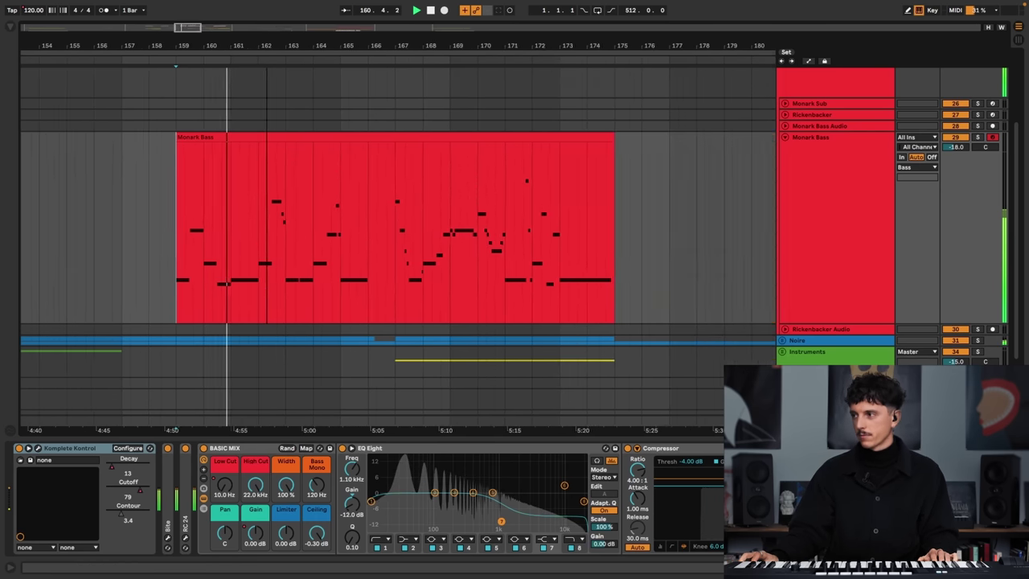
{"action": "key", "text": "x"}
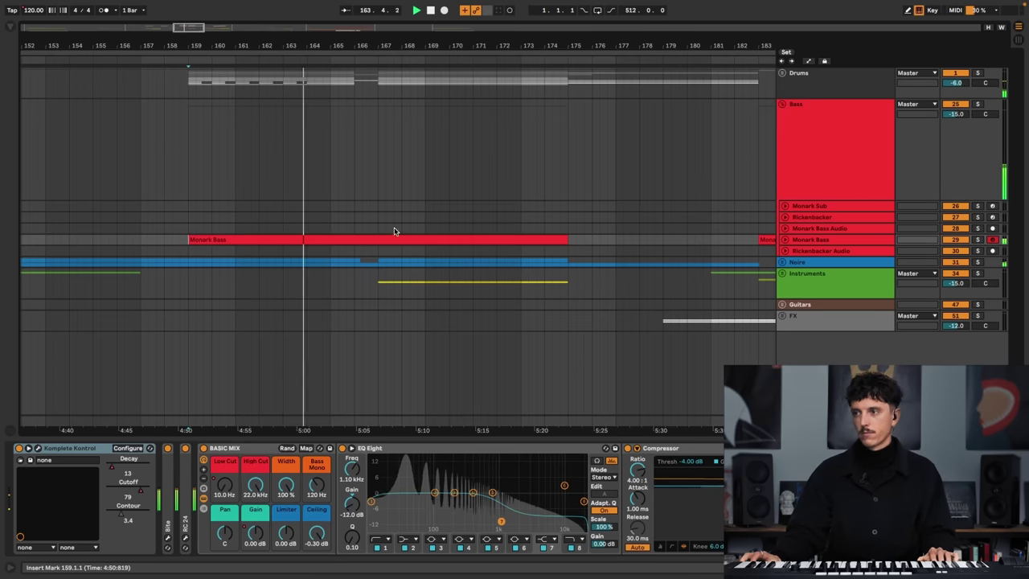
{"action": "left_click_drag", "start_coordinate": [336, 50], "coordinate": [341, 104]}
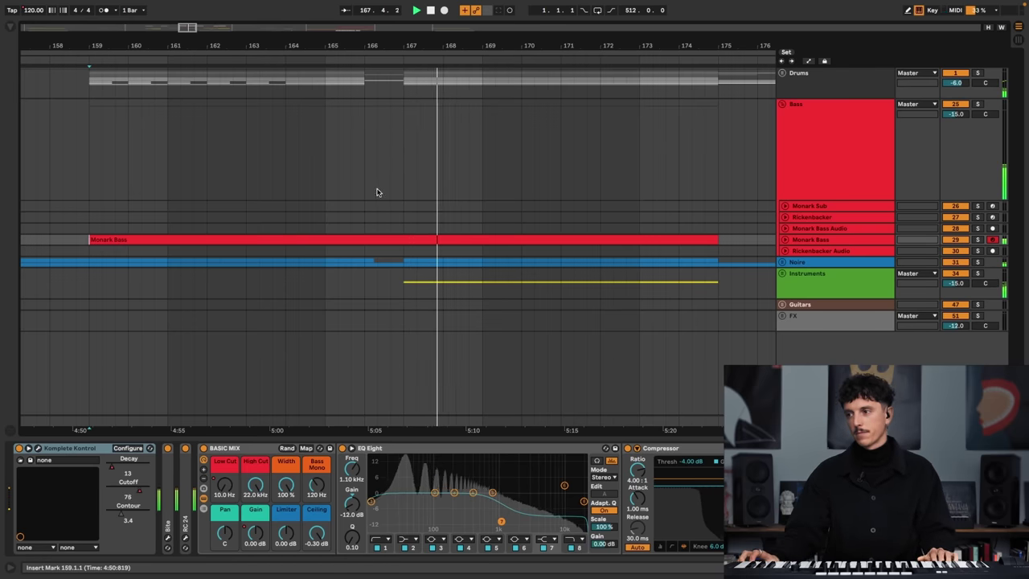
- Unfold the Instruments group, solo the Oberbrass track, and play its clip from bar 167 with a wider stretch of the timeline in view
{"action": "left_click", "coordinate": [806, 288]}
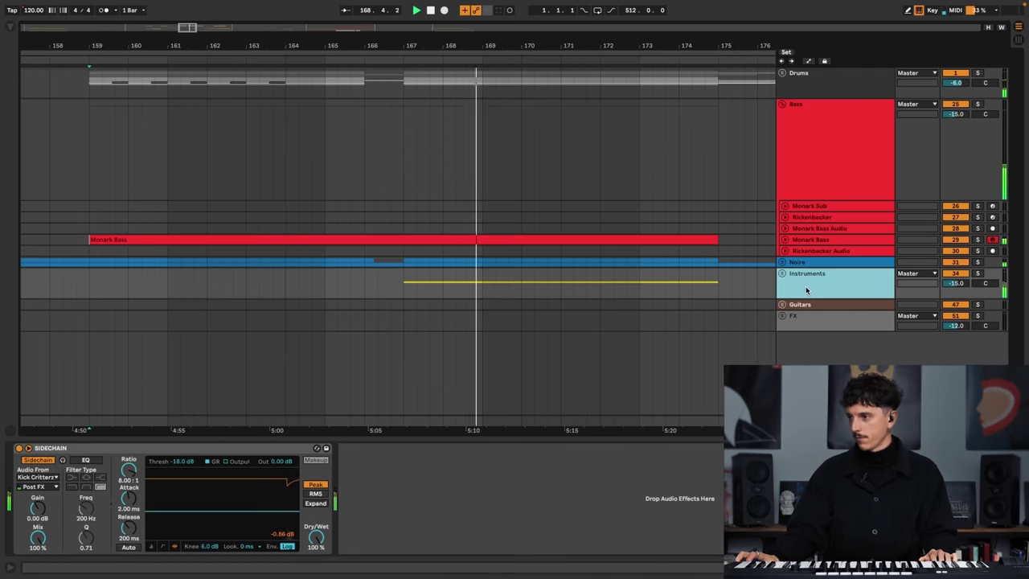
{"action": "left_click", "coordinate": [782, 274]}
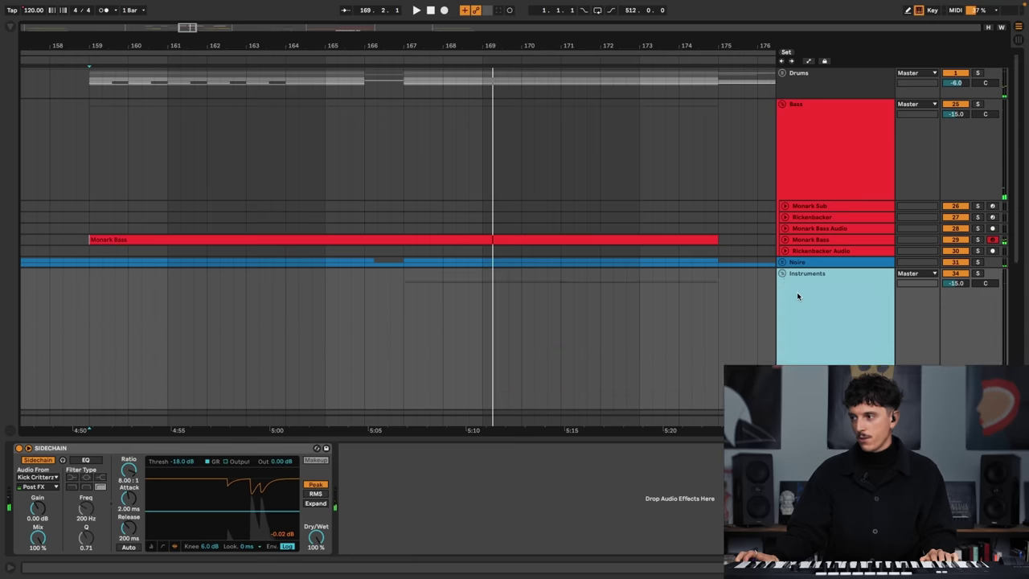
{"action": "scroll", "coordinate": [795, 289], "scroll_direction": "down", "scroll_amount": 3}
{"action": "left_click", "coordinate": [832, 356]}
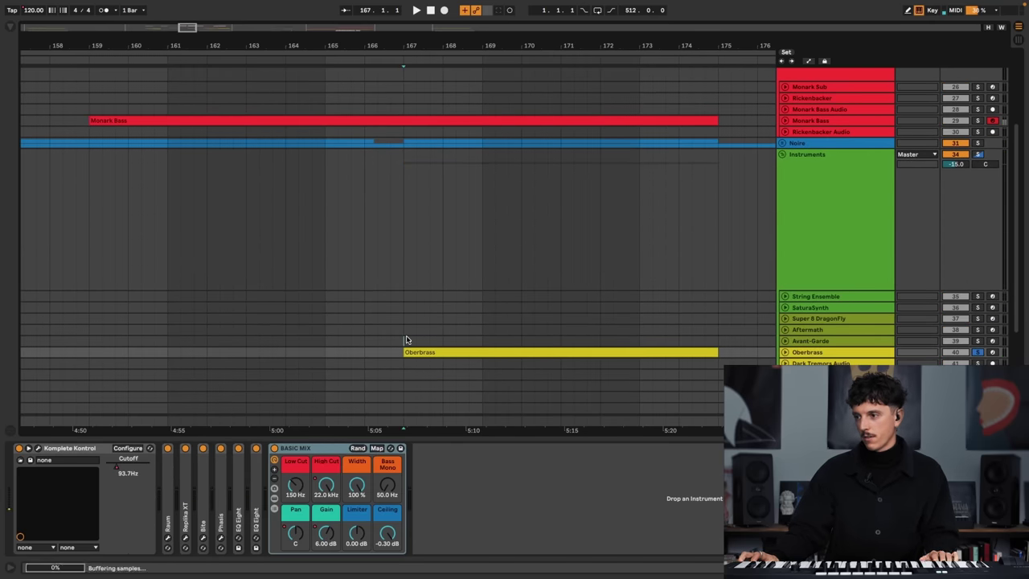
{"action": "key", "text": "space"}
{"action": "key", "text": "minus"}
{"action": "key", "text": "minus"}
{"action": "key", "text": "minus"}
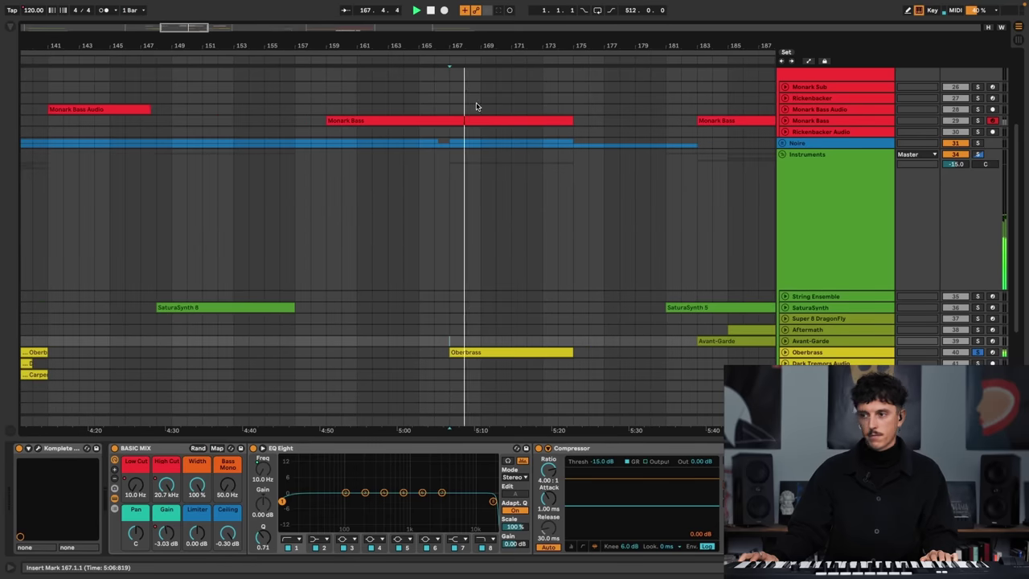
{"action": "left_click_drag", "start_coordinate": [290, 47], "coordinate": [449, 45]}
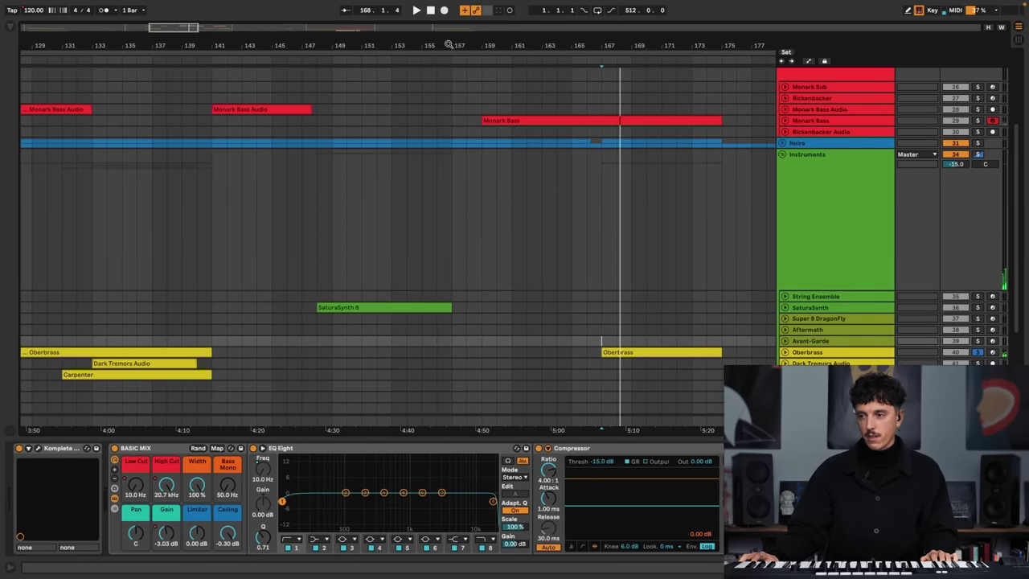
- Replay the soloed Oberbrass clip from bar 167, unsolo it, and fold the Instruments group to hear the full arrangement
{"action": "scroll", "coordinate": [169, 298], "scroll_direction": "left", "scroll_amount": 3}
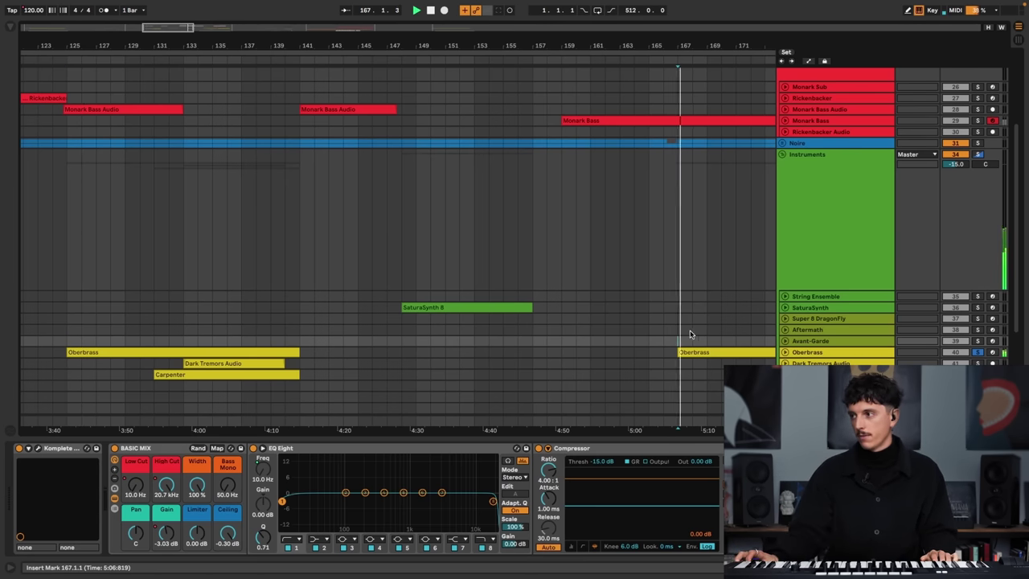
{"action": "left_click_drag", "start_coordinate": [719, 50], "coordinate": [424, 46]}
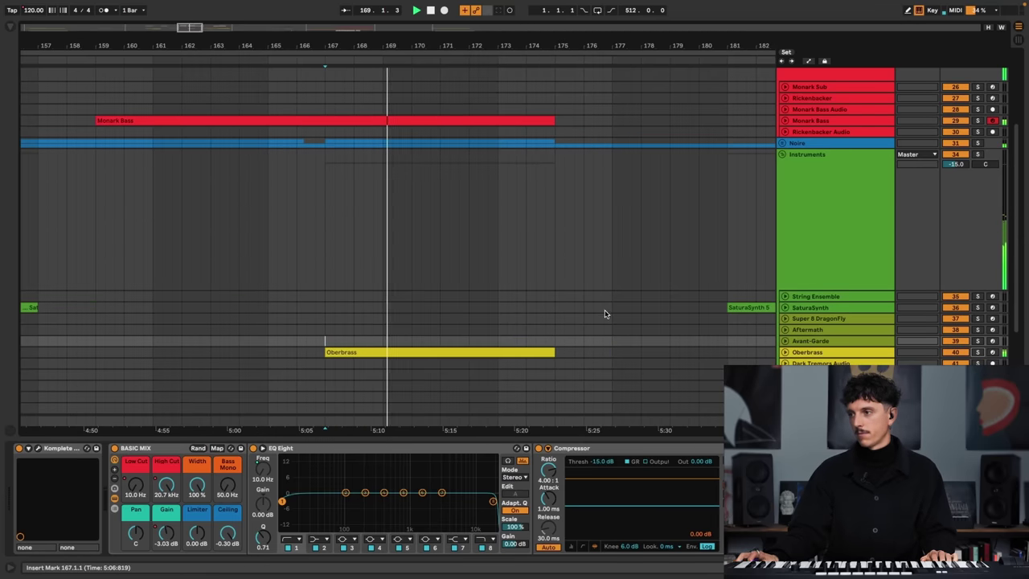
{"action": "left_click", "coordinate": [783, 154]}
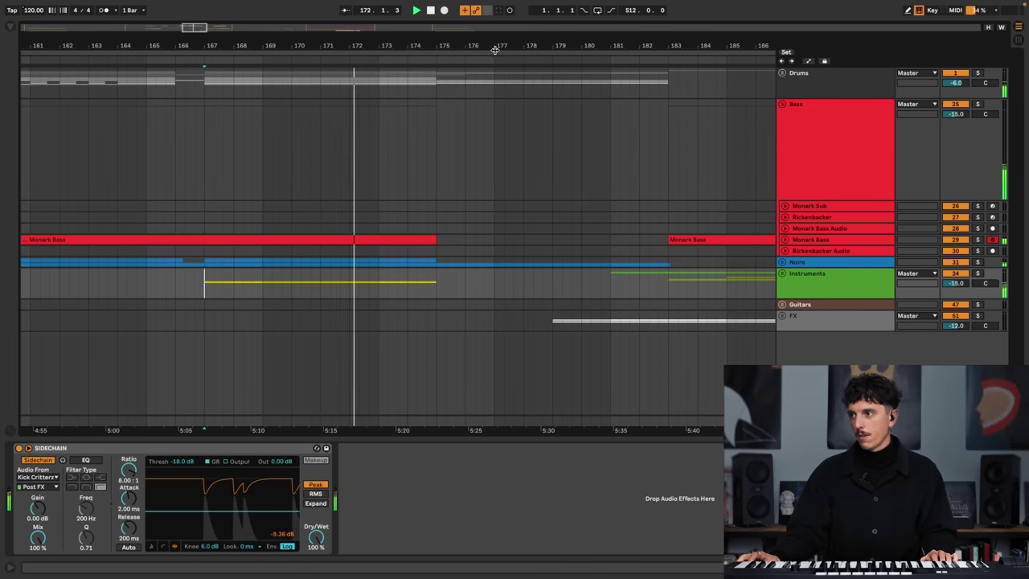
{"action": "left_click_drag", "start_coordinate": [495, 50], "coordinate": [421, 47]}
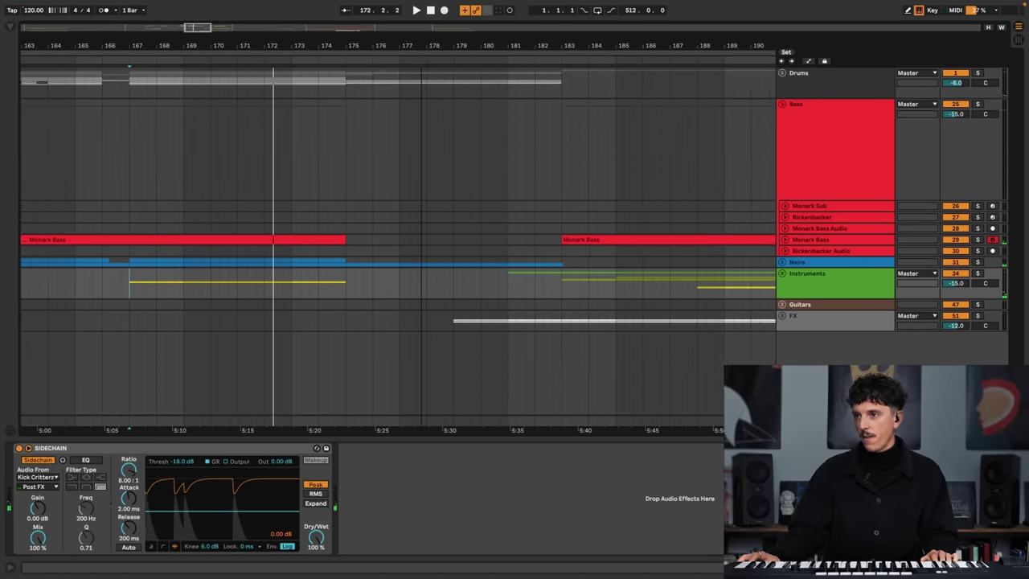
- Solo the Monark Bass track and audition its clip from bar 185
{"action": "scroll", "coordinate": [433, 107], "scroll_direction": "down", "scroll_amount": 6}
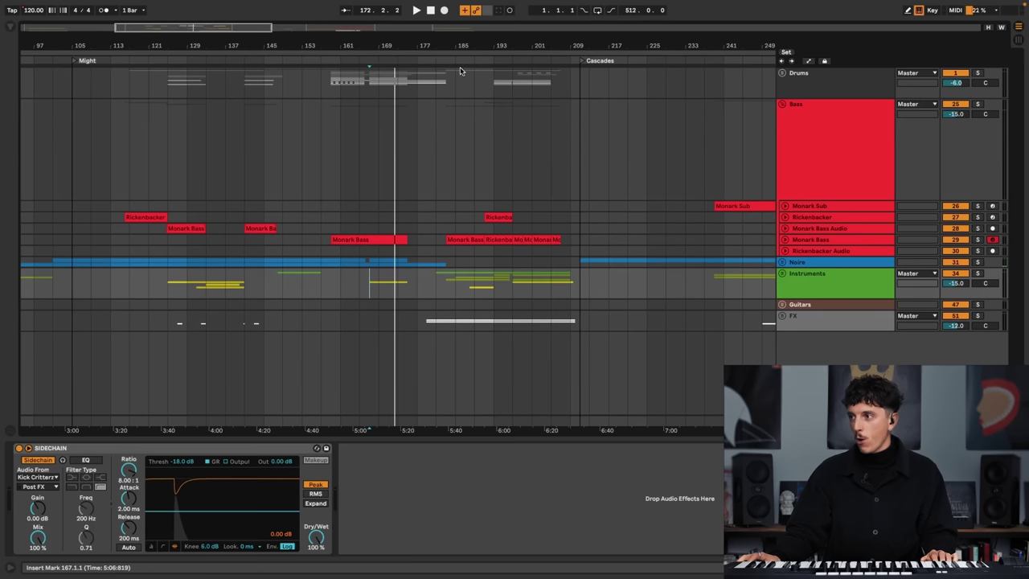
{"action": "left_click", "coordinate": [450, 205]}
{"action": "left_click_drag", "start_coordinate": [467, 45], "coordinate": [431, 222]}
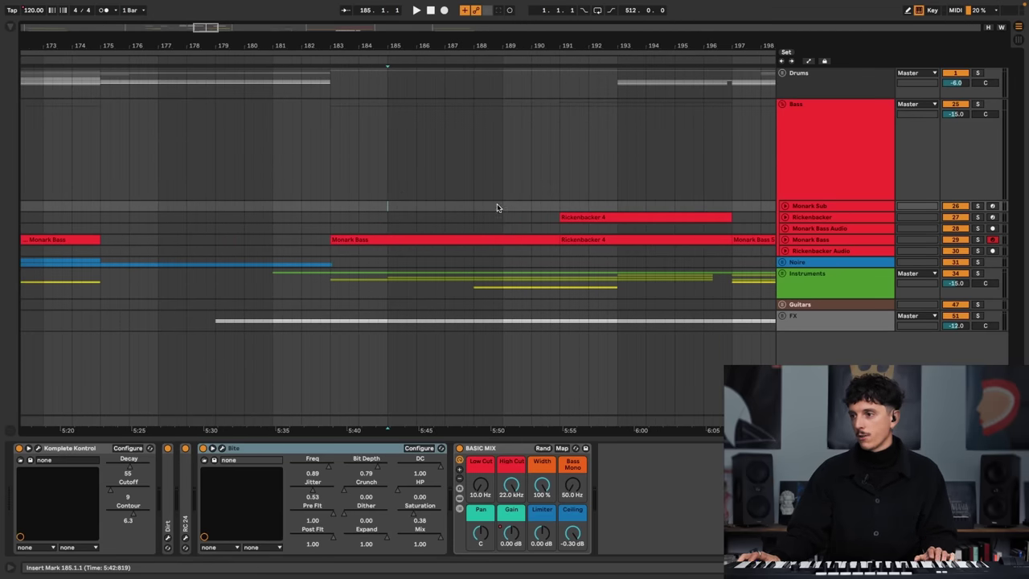
{"action": "left_click", "coordinate": [948, 264]}
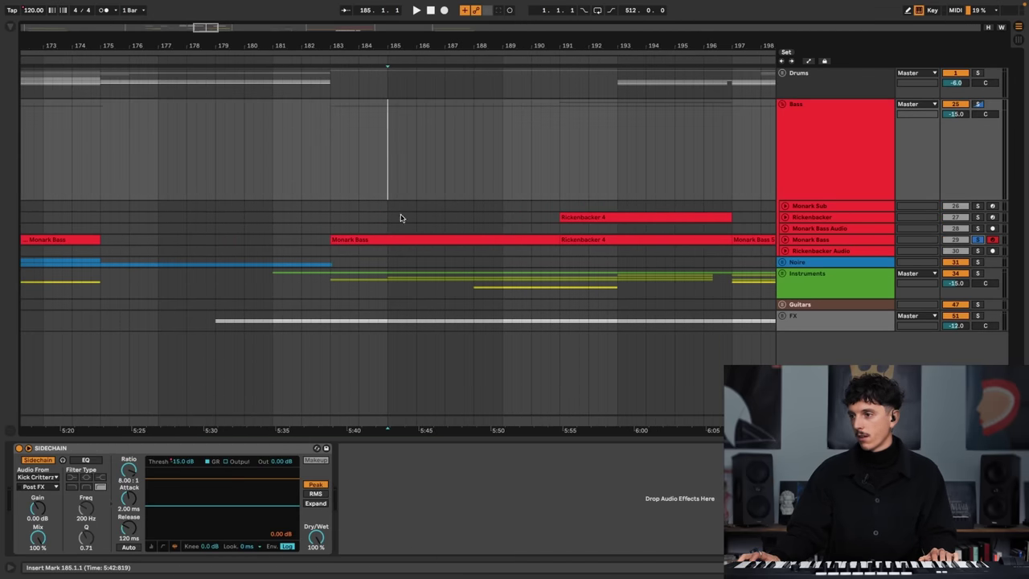
{"action": "left_click", "coordinate": [356, 221]}
{"action": "left_click", "coordinate": [385, 229]}
{"action": "left_click", "coordinate": [393, 229]}
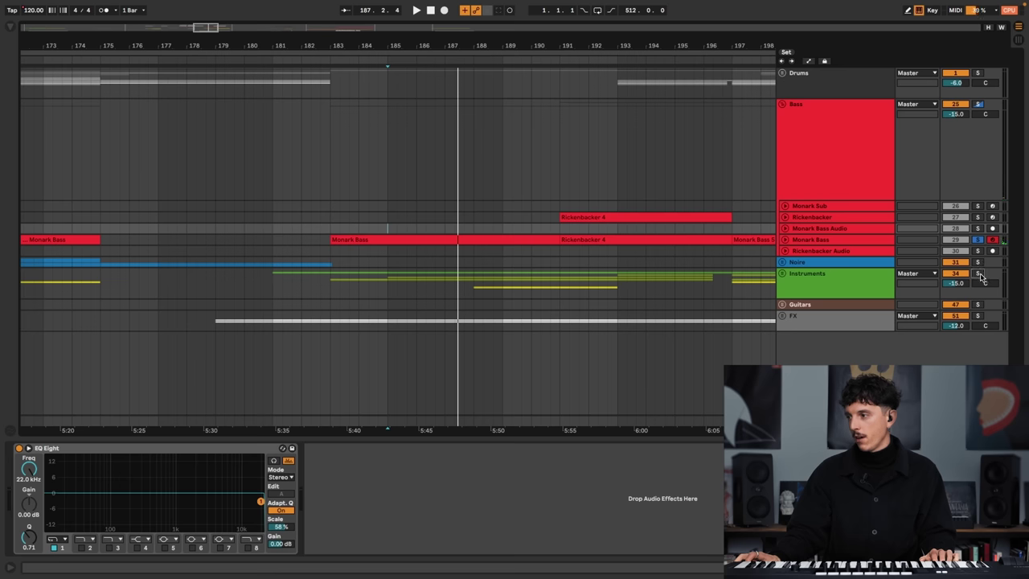
- Unfold the Instruments group, solo the SaturaSynth track, and audition its clip from bar 185 with its devices shown
{"action": "left_click", "coordinate": [782, 274]}
{"action": "scroll", "coordinate": [703, 270], "scroll_direction": "down", "scroll_amount": 4}
{"action": "key", "text": "space"}
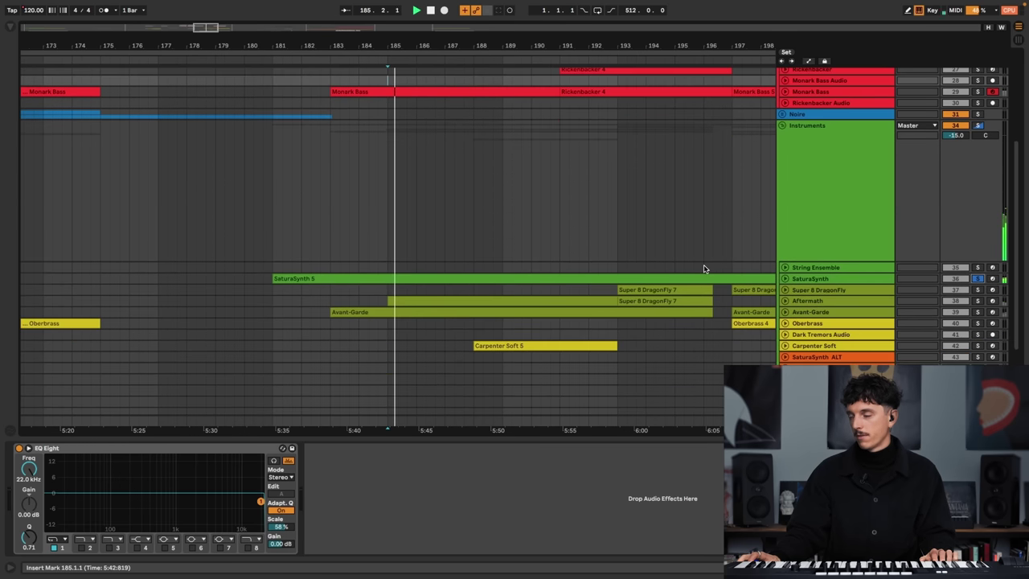
{"action": "left_click", "coordinate": [820, 279]}
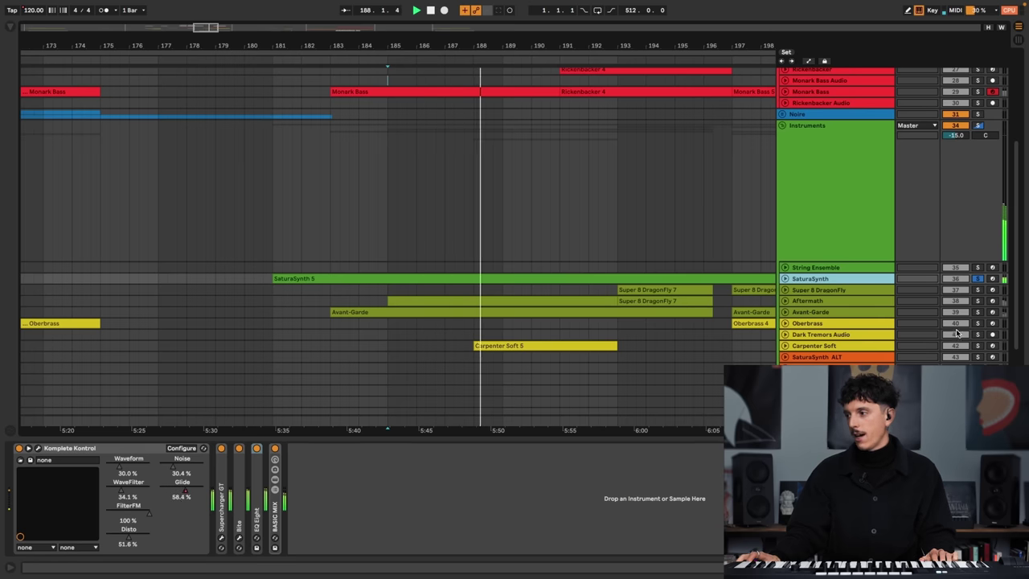
- Solo and arm the Avant-Garde track, audition its part, and browse the Piano Colors presets in its Komplete Kontrol instrument
{"action": "left_click", "coordinate": [859, 312]}
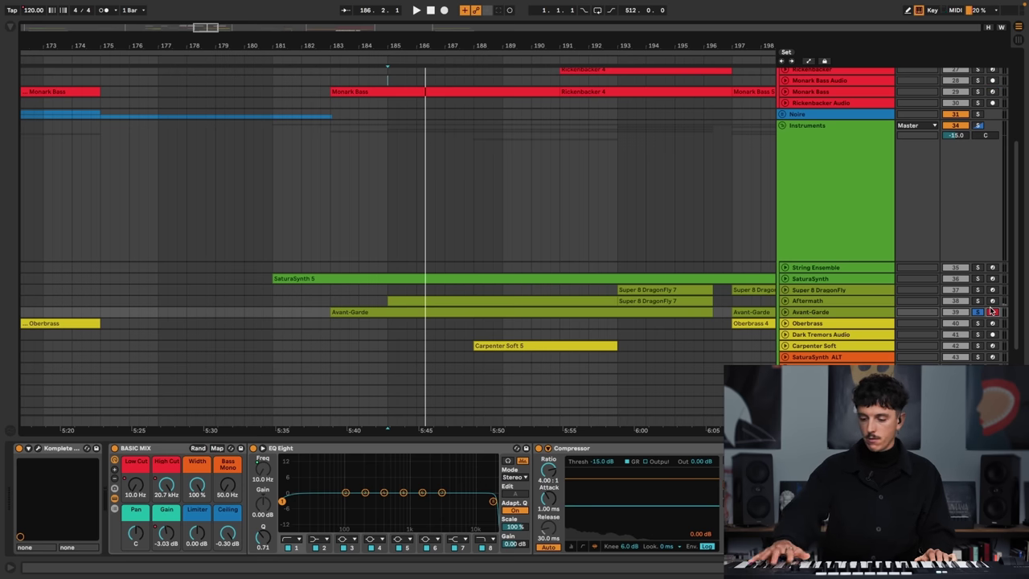
{"action": "key", "text": "space"}
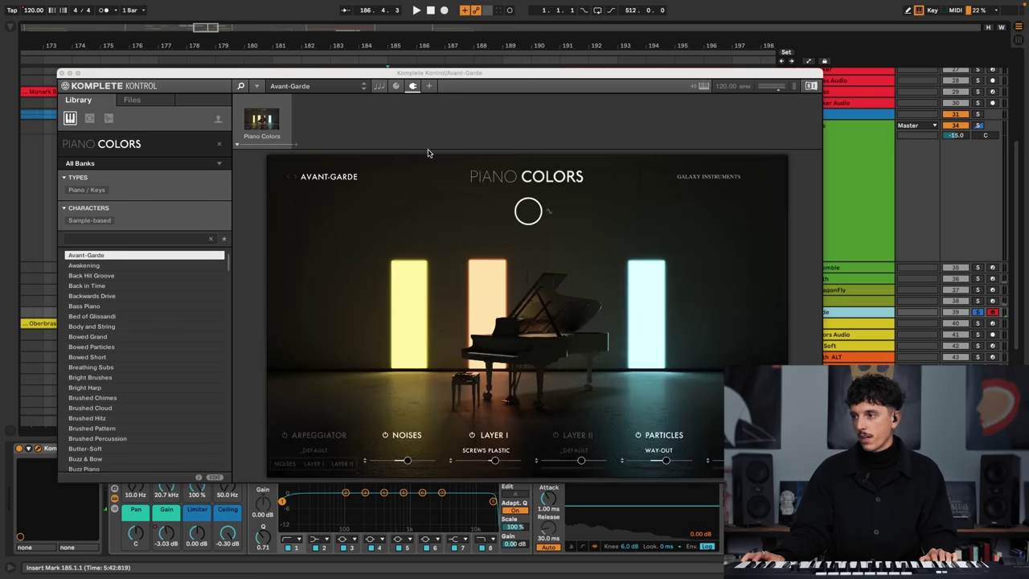
{"action": "left_click", "coordinate": [396, 87]}
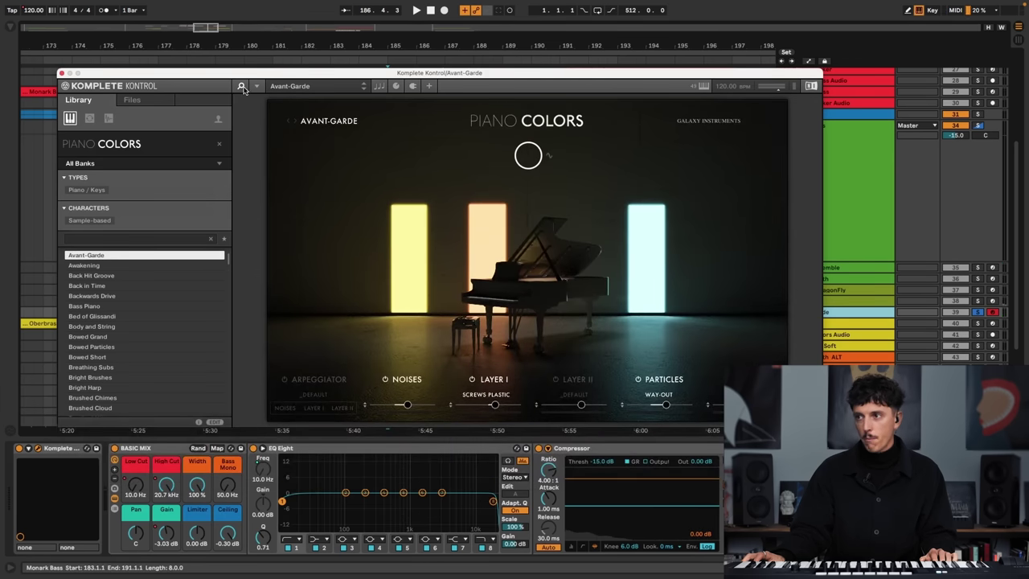
{"action": "left_click_drag", "start_coordinate": [270, 78], "coordinate": [314, 70]}
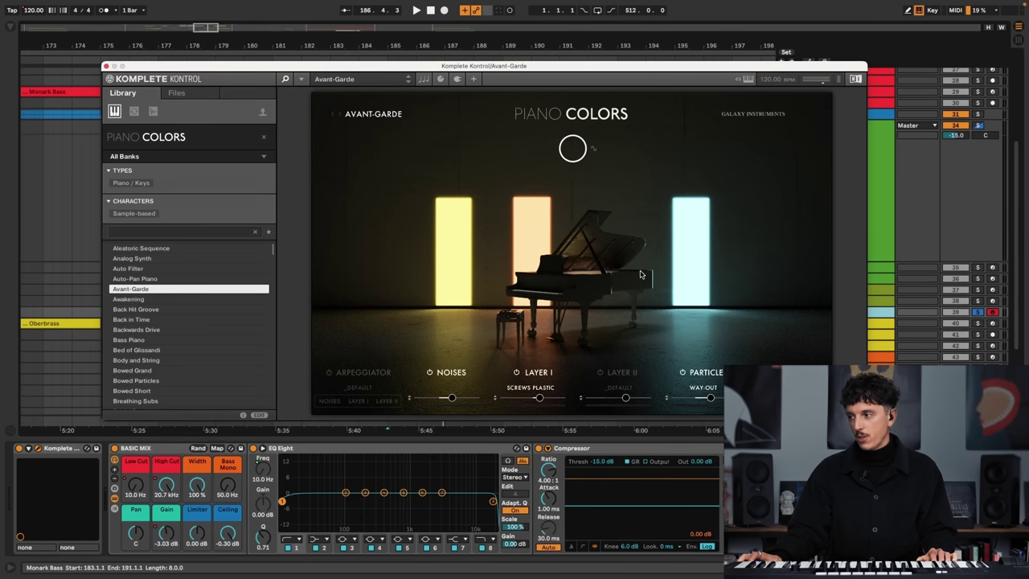
{"action": "scroll", "coordinate": [272, 273], "scroll_direction": "down", "scroll_amount": 10}
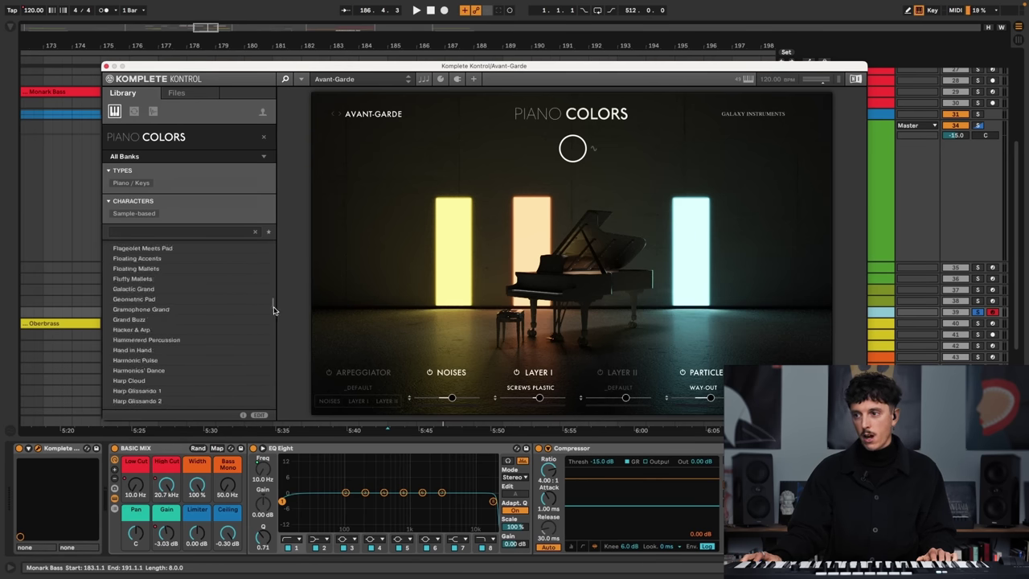
{"action": "scroll", "coordinate": [273, 257], "scroll_direction": "up", "scroll_amount": 10}
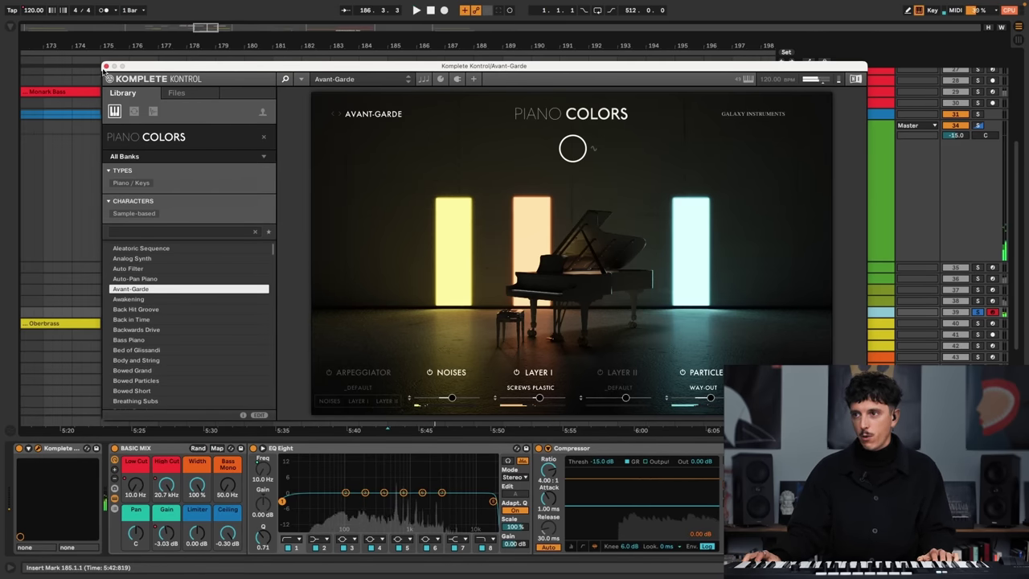
- Close the Piano Colors window, play SaturaSynth, Avant-Garde and Aftermath soloed together from bar 185, and clear the solos
{"action": "left_click", "coordinate": [105, 65]}
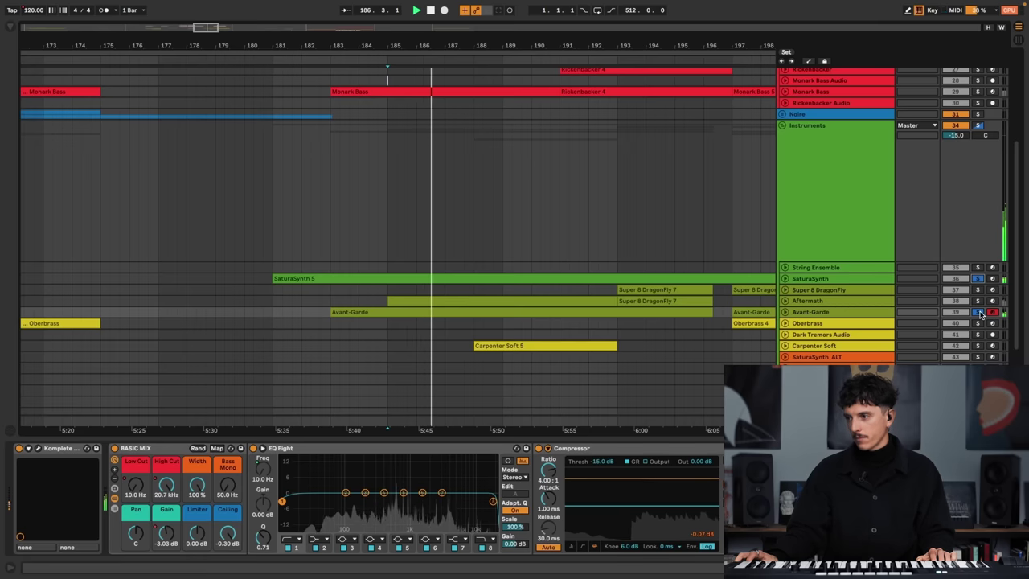
{"action": "left_click", "coordinate": [977, 301]}
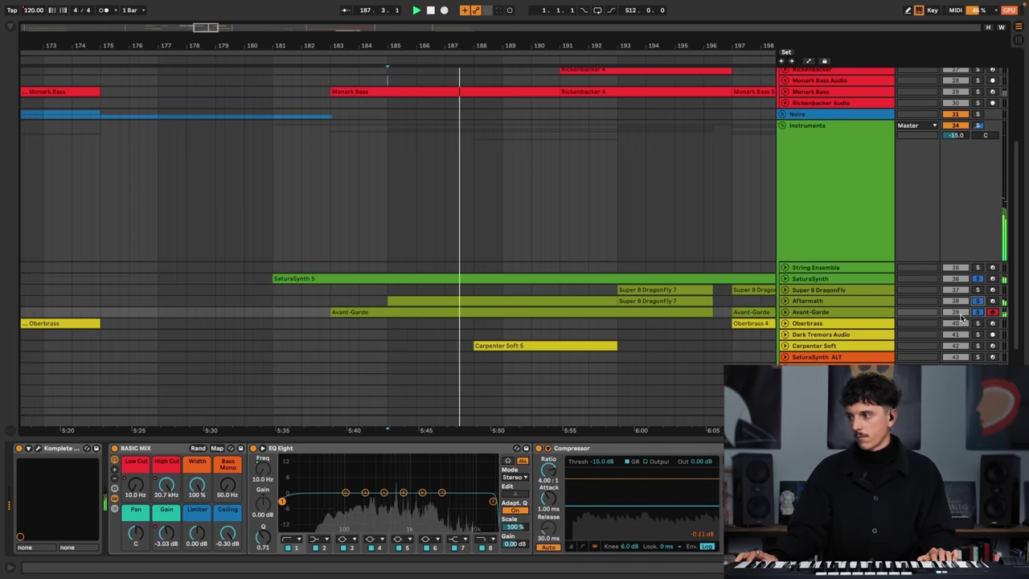
{"action": "scroll", "coordinate": [454, 172], "scroll_direction": "up", "scroll_amount": 5}
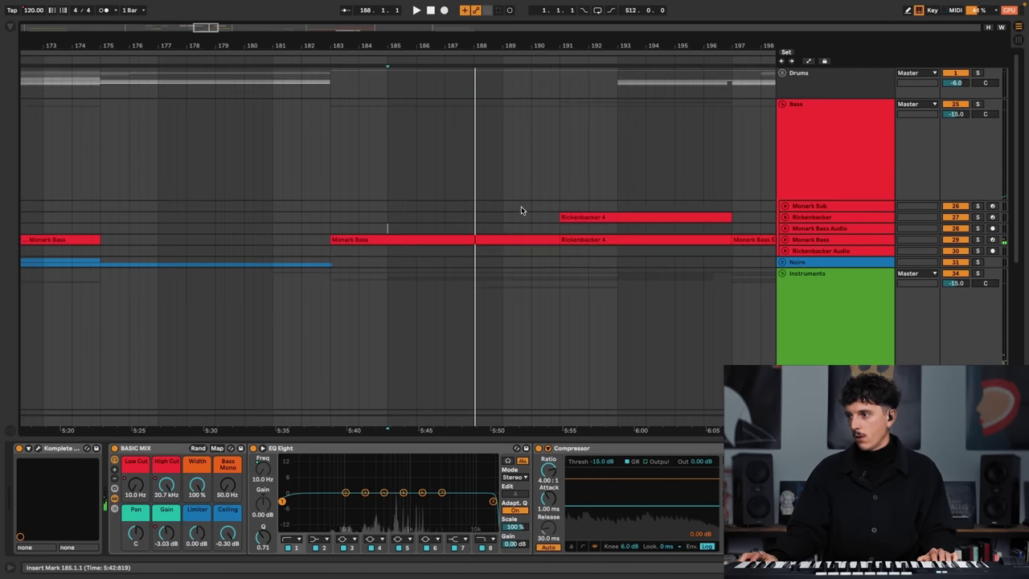
- Play the full arrangement from bar 187, following the Instruments and Bass clips, and fold the Instruments group
{"action": "left_click", "coordinate": [444, 171]}
{"action": "scroll", "coordinate": [531, 250], "scroll_direction": "down", "scroll_amount": 6}
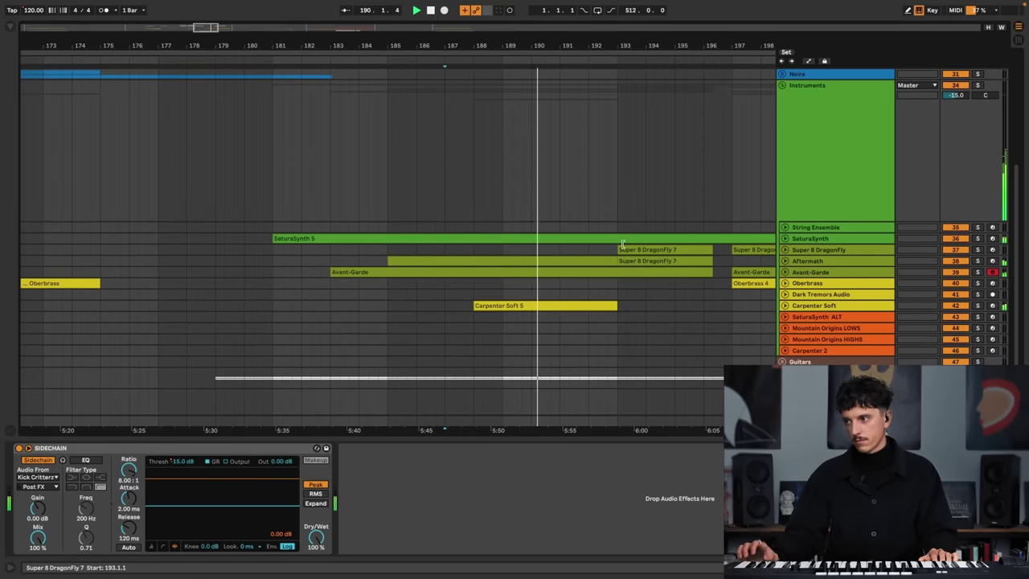
{"action": "scroll", "coordinate": [622, 225], "scroll_direction": "up", "scroll_amount": 5}
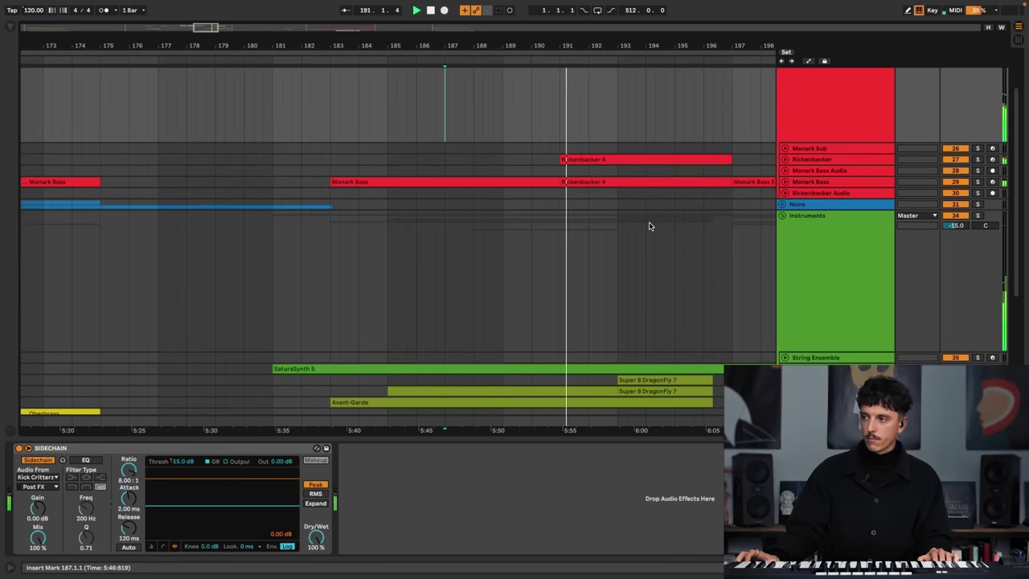
{"action": "scroll", "coordinate": [756, 210], "scroll_direction": "right", "scroll_amount": 5}
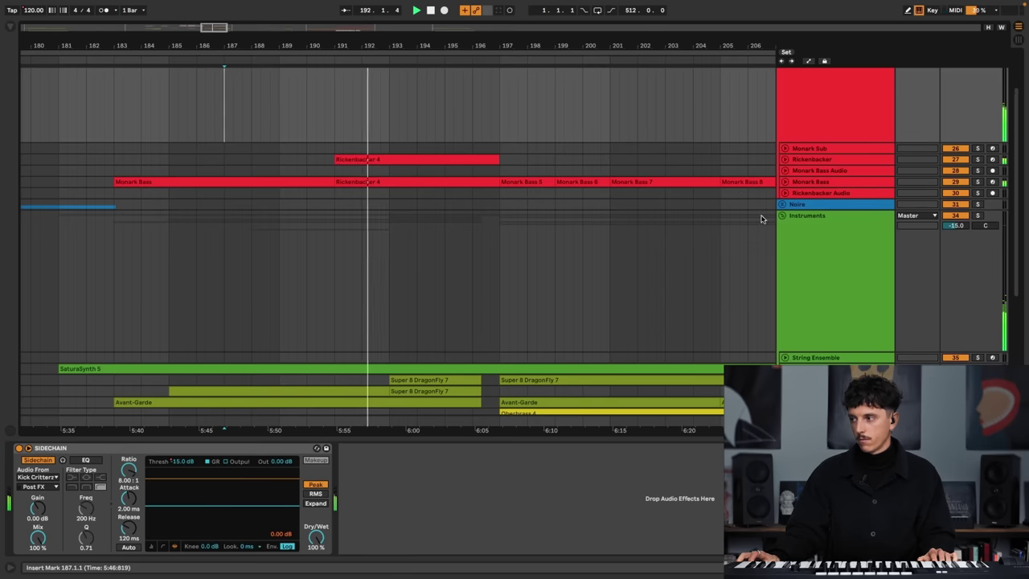
{"action": "left_click", "coordinate": [785, 217]}
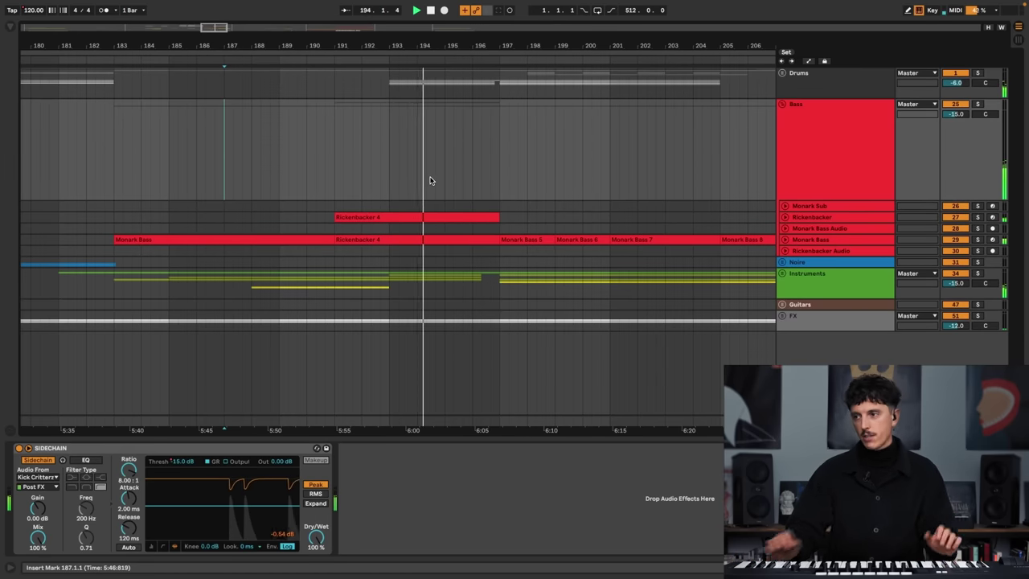
- Solo the Rickenbacker track, play its clip from bar 191, and unsolo it to hear it within the full arrangement
{"action": "left_click", "coordinate": [977, 217]}
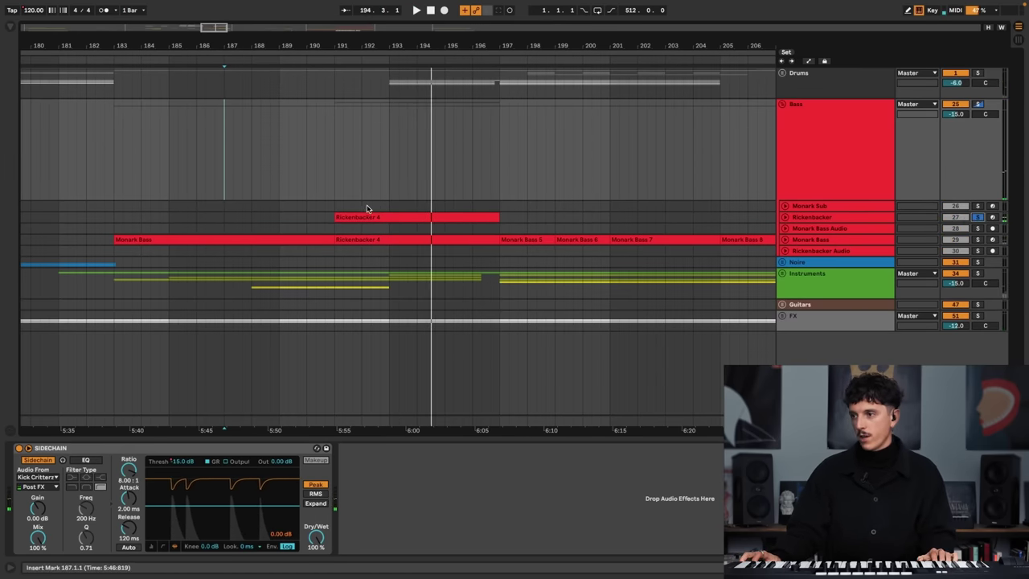
{"action": "left_click", "coordinate": [338, 207]}
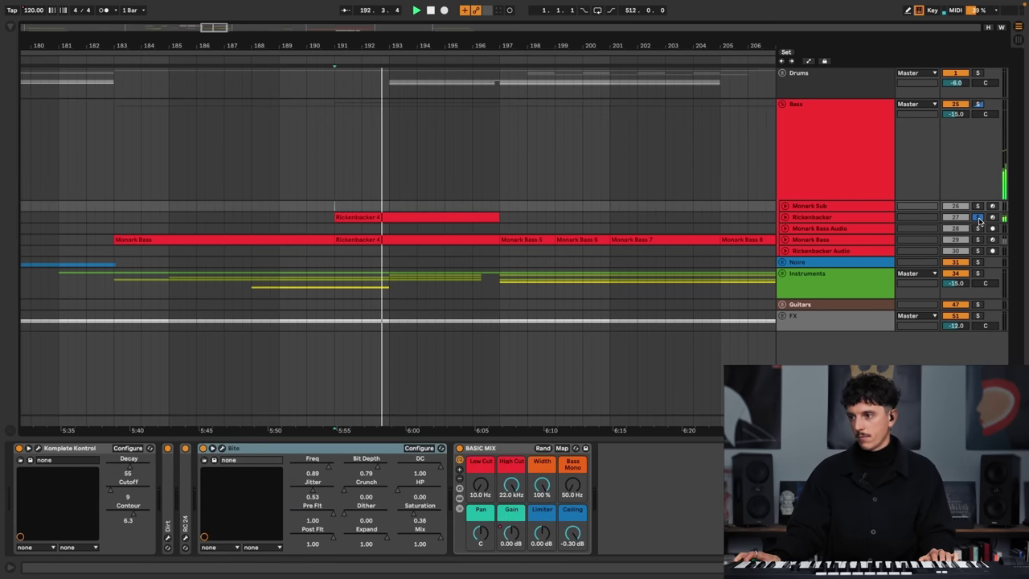
{"action": "left_click", "coordinate": [978, 218]}
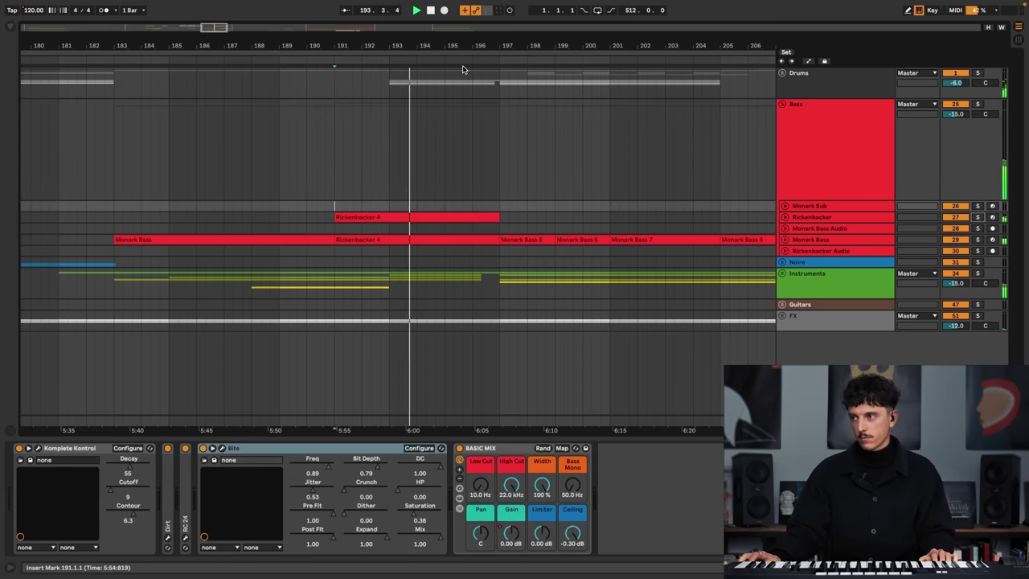
{"action": "scroll", "coordinate": [474, 121], "scroll_direction": "up", "scroll_amount": 3}
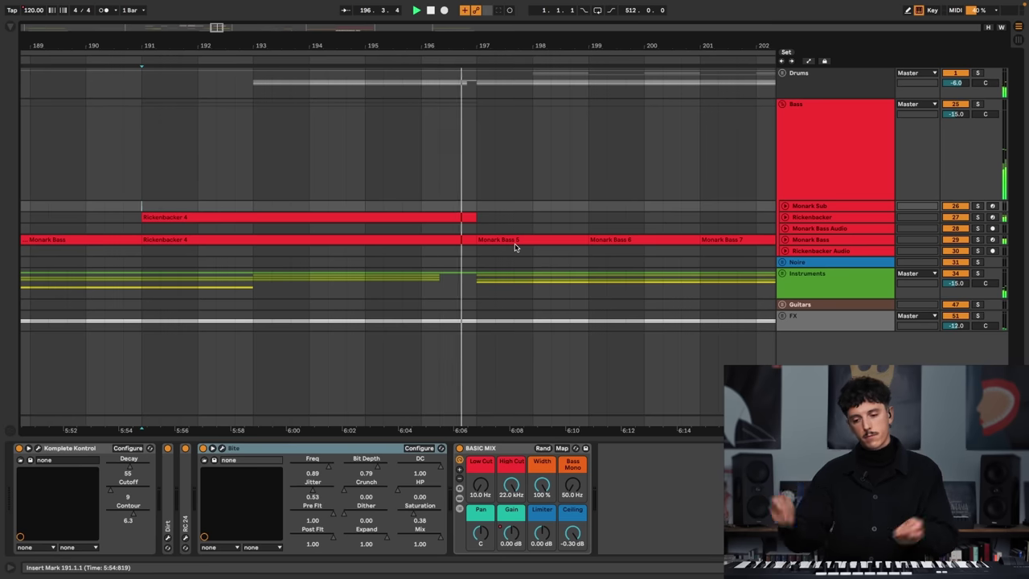
- Solo SaturaSynth in the unfolded Instruments group, compare its clip from bars 187 and 197, and unsolo it
{"action": "left_click_drag", "start_coordinate": [588, 49], "coordinate": [371, 76]}
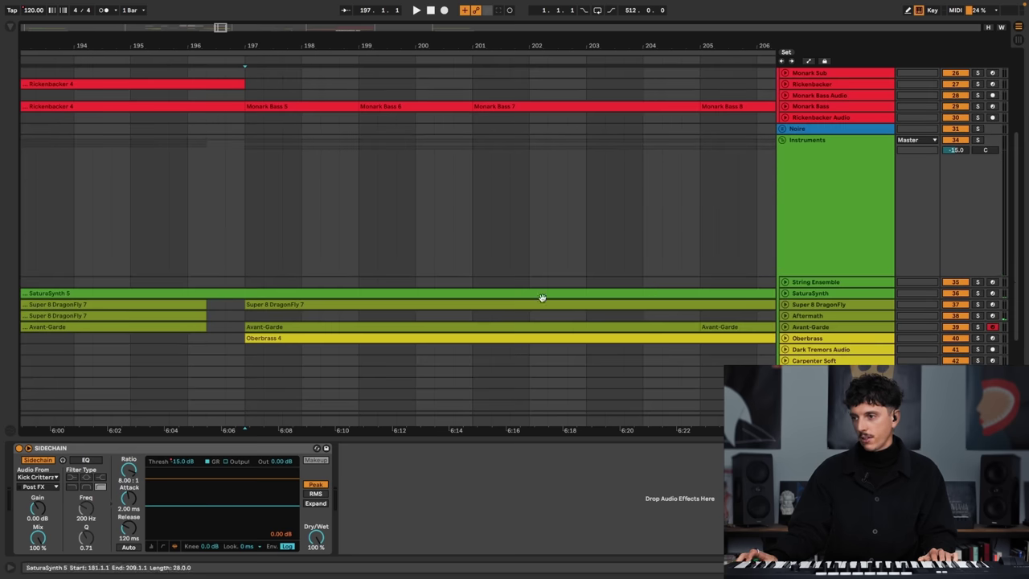
{"action": "left_click", "coordinate": [834, 294]}
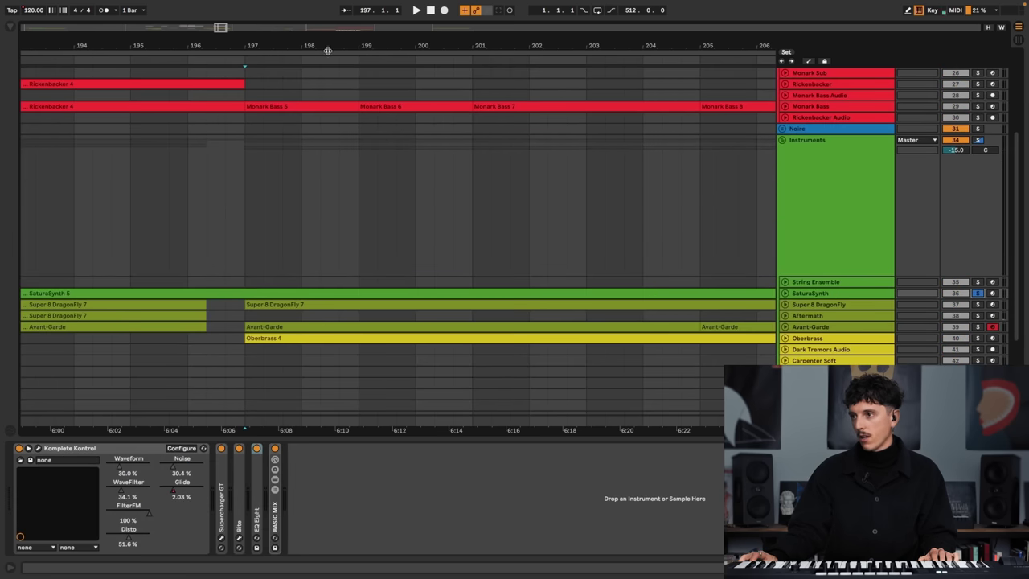
{"action": "scroll", "coordinate": [346, 39], "scroll_direction": "left", "scroll_amount": 5}
{"action": "left_click", "coordinate": [341, 277]}
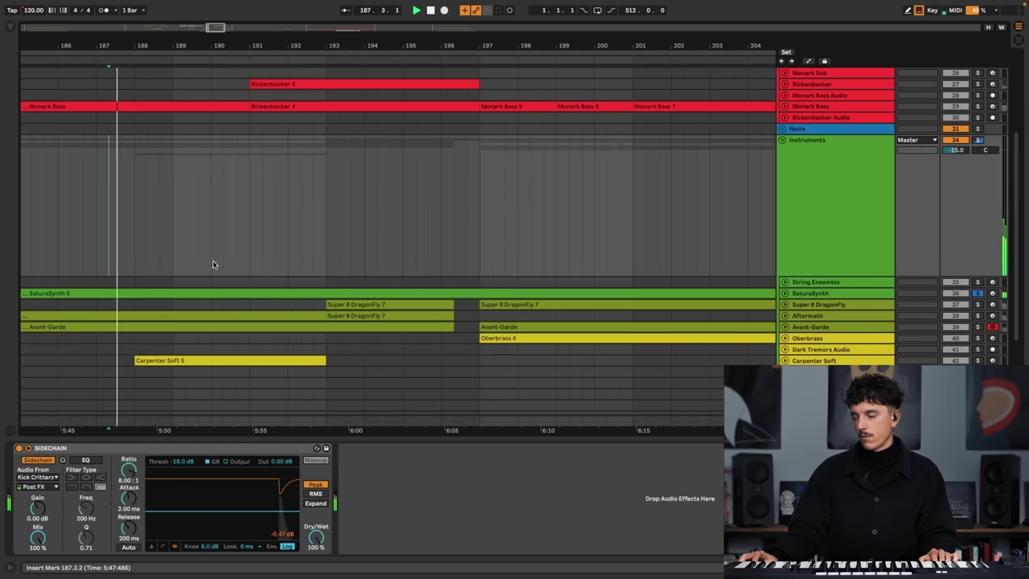
{"action": "left_click", "coordinate": [491, 272]}
{"action": "left_click", "coordinate": [480, 291]}
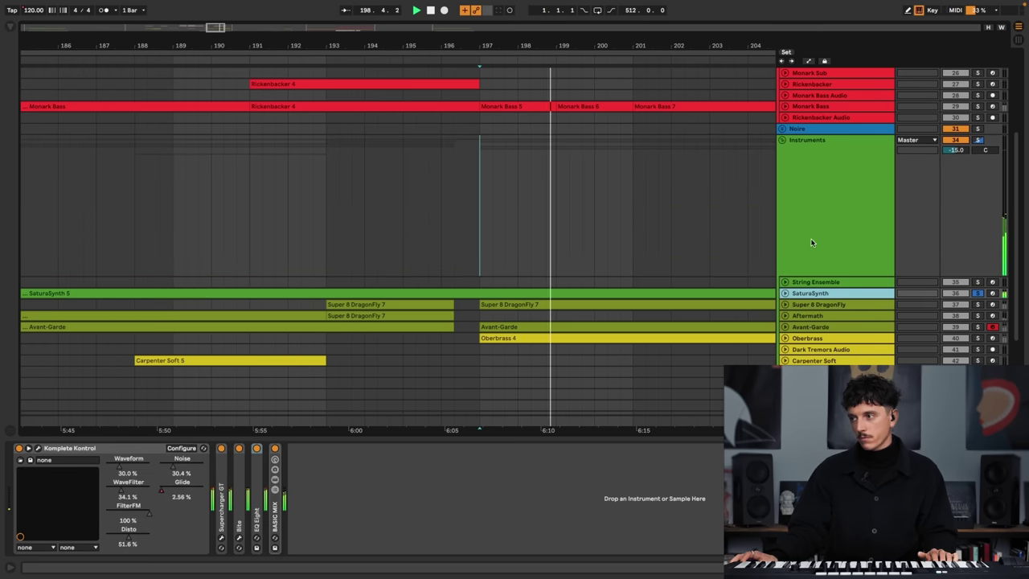
{"action": "left_click", "coordinate": [978, 295]}
{"action": "key", "text": "space"}
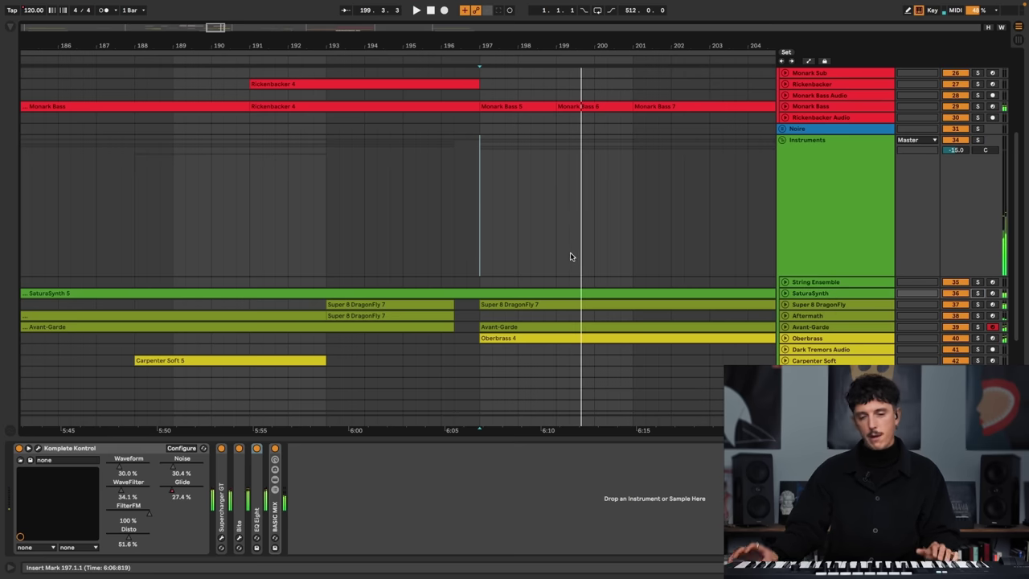
- Replay the full arrangement from bar 197 and fold the Instruments group, keeping the section up to the Cascades marker in view
{"action": "key", "text": "space"}
{"action": "scroll", "coordinate": [555, 241], "scroll_direction": "right", "scroll_amount": 5}
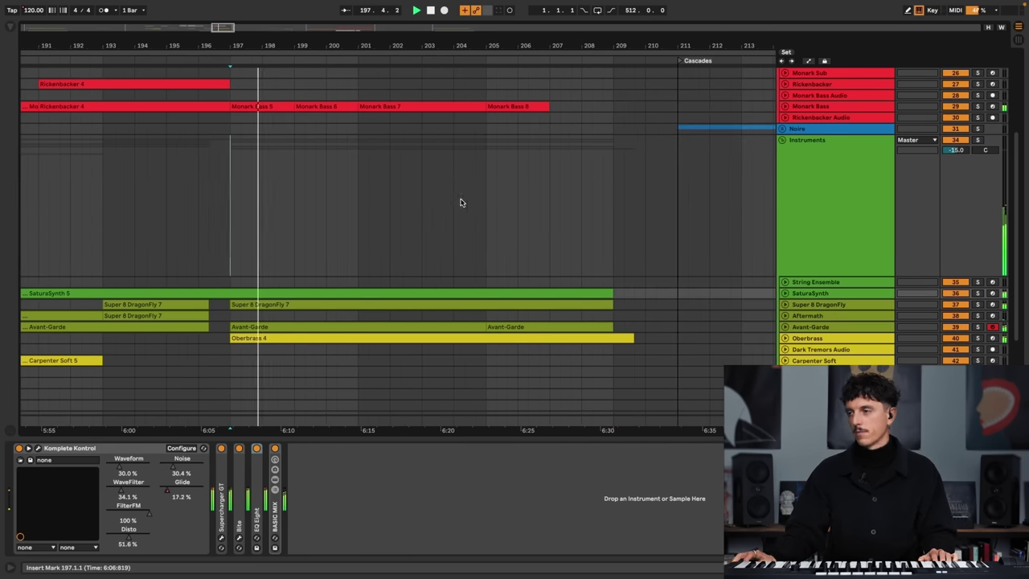
{"action": "left_click", "coordinate": [785, 139]}
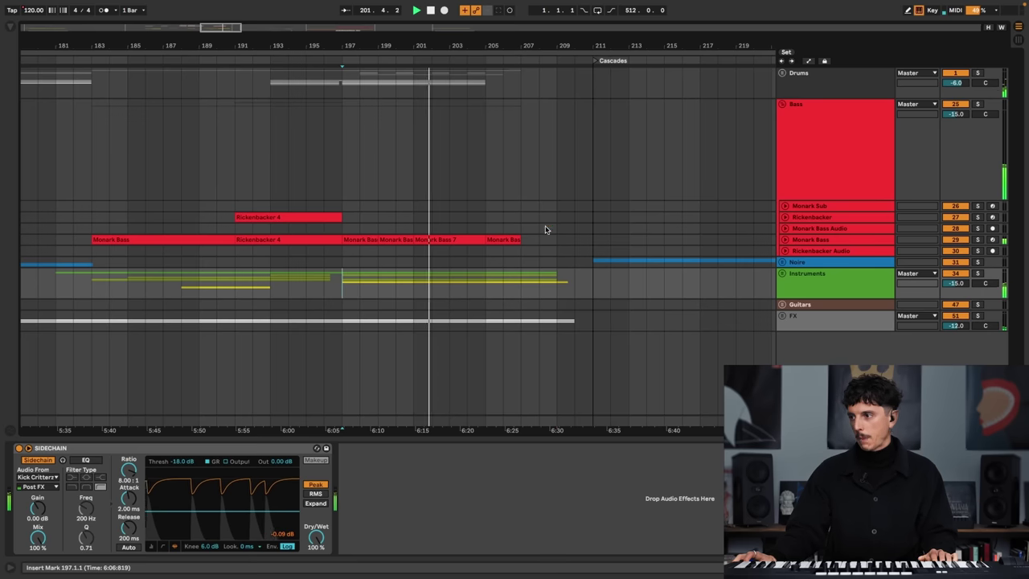
{"action": "scroll", "coordinate": [496, 184], "scroll_direction": "down", "scroll_amount": 2}
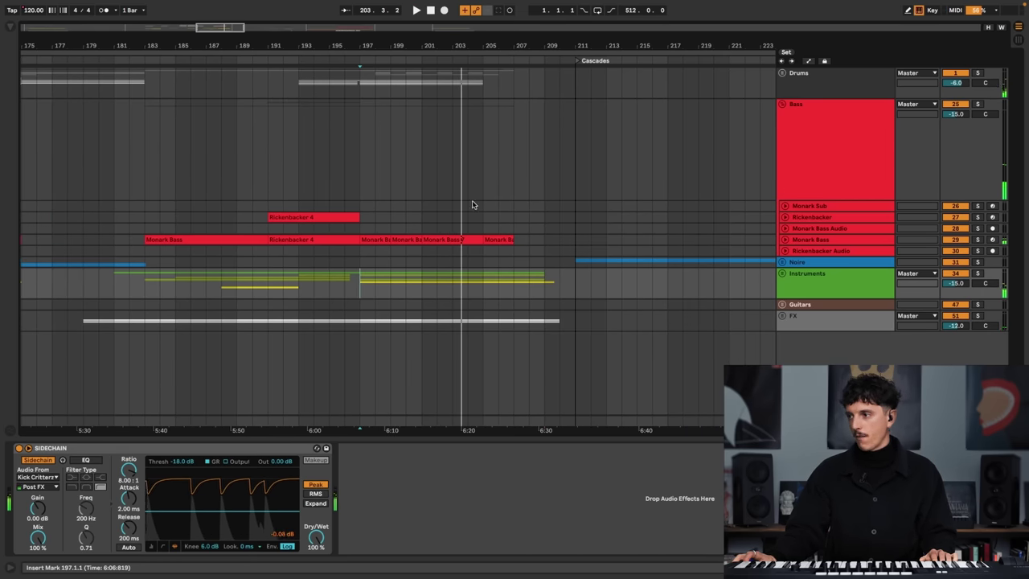
- Play the full arrangement from bar 207 and follow it toward the Cascades marker
{"action": "left_click", "coordinate": [523, 217]}
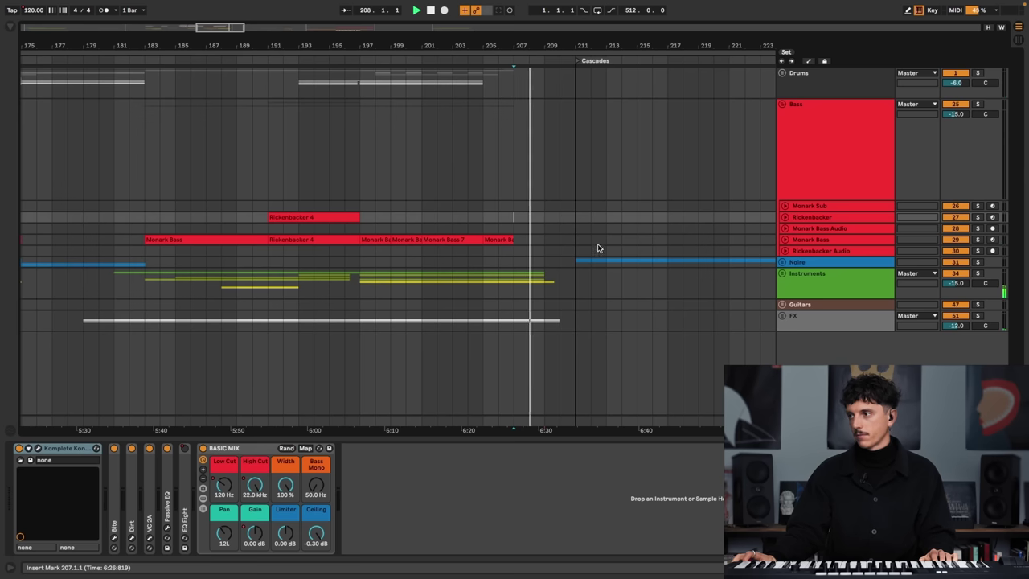
{"action": "left_click_drag", "start_coordinate": [626, 49], "coordinate": [544, 52]}
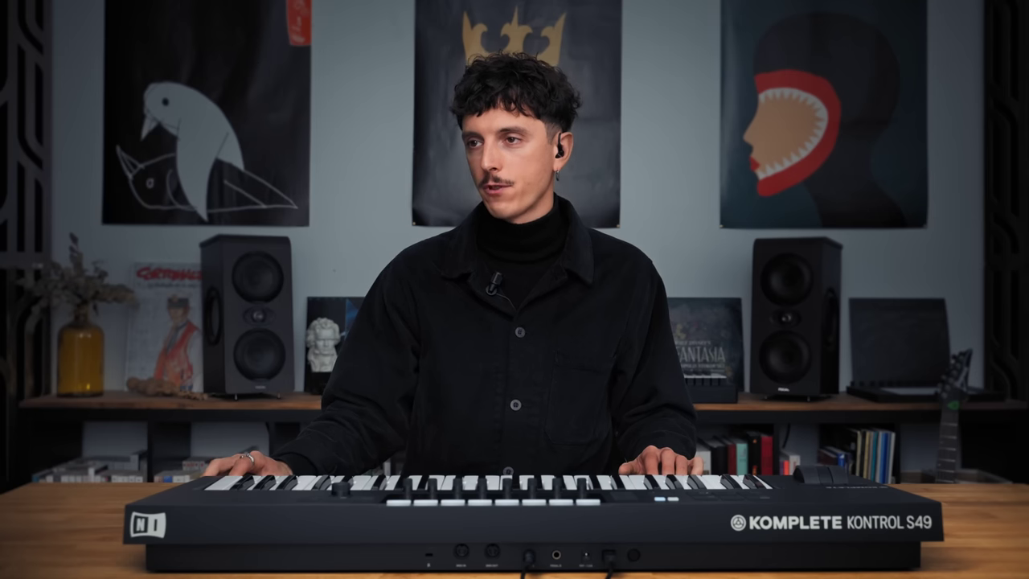
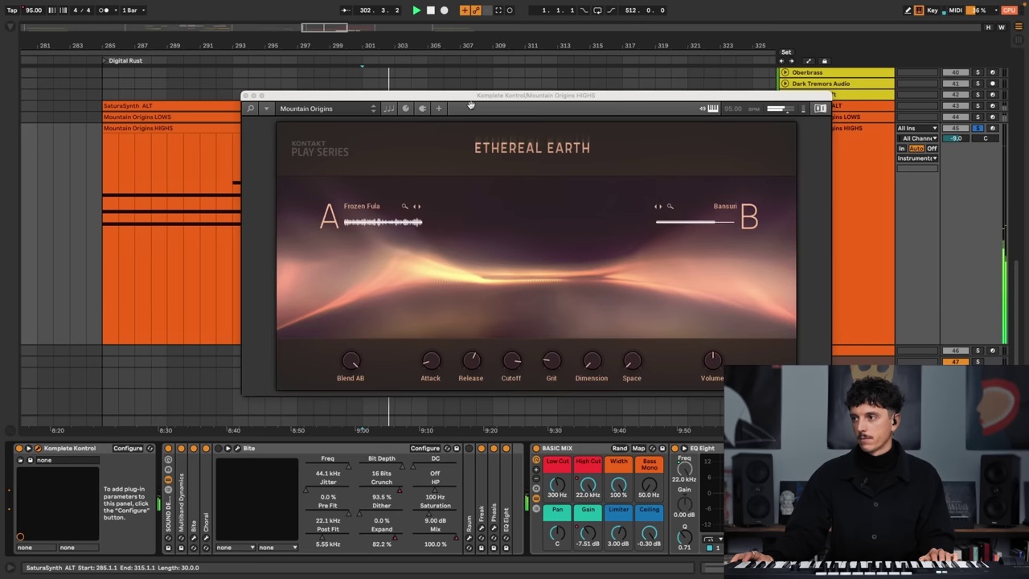
- Review the Mountain Origins instrument and the Bite effect on the Mountain Origins HIGHS track, closing each plug-in window
{"action": "left_click_drag", "start_coordinate": [469, 107], "coordinate": [436, 106]}
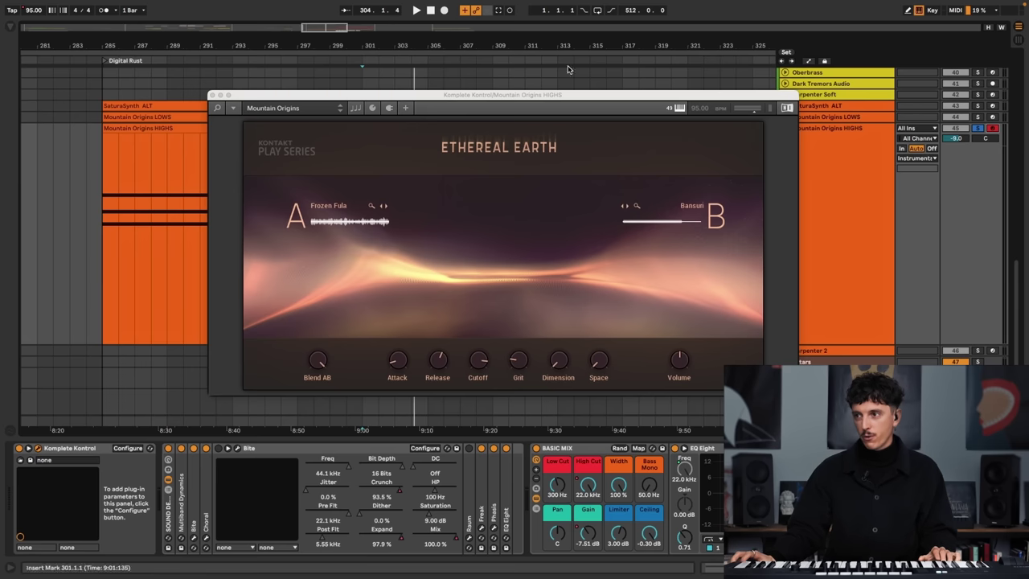
{"action": "left_click", "coordinate": [211, 96]}
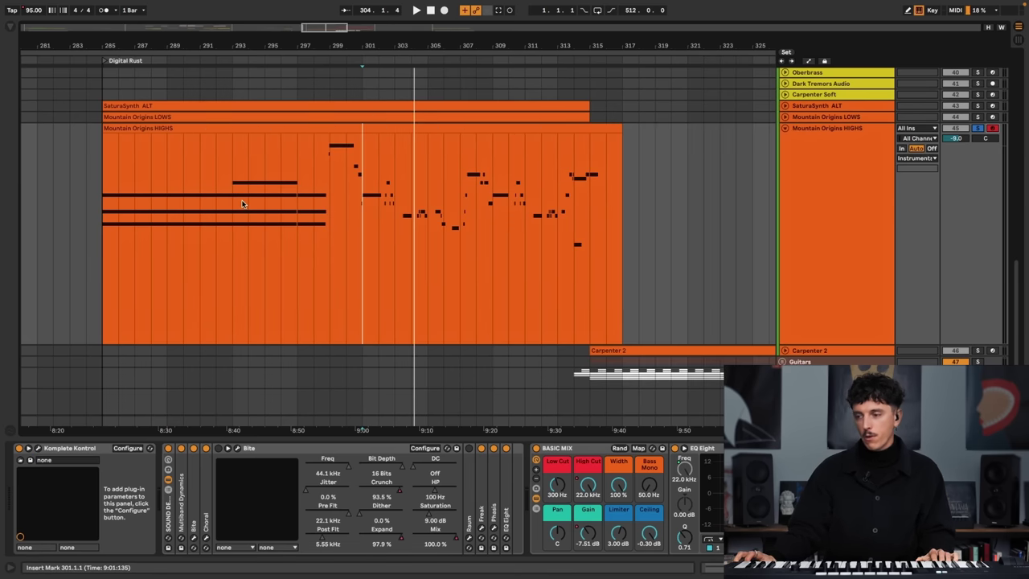
{"action": "left_click", "coordinate": [241, 448]}
{"action": "left_click", "coordinate": [237, 449]}
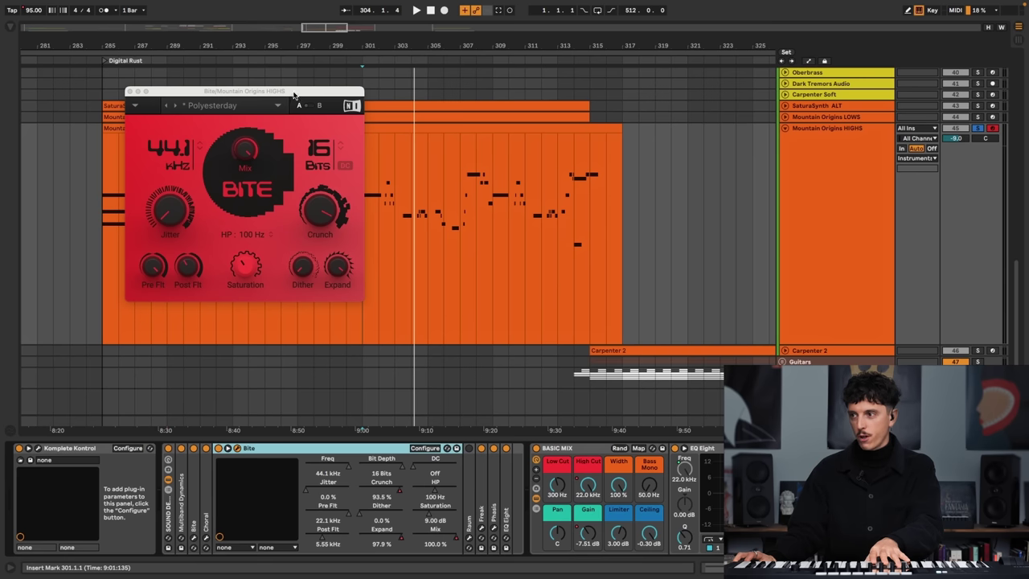
{"action": "left_click_drag", "start_coordinate": [293, 95], "coordinate": [320, 100]}
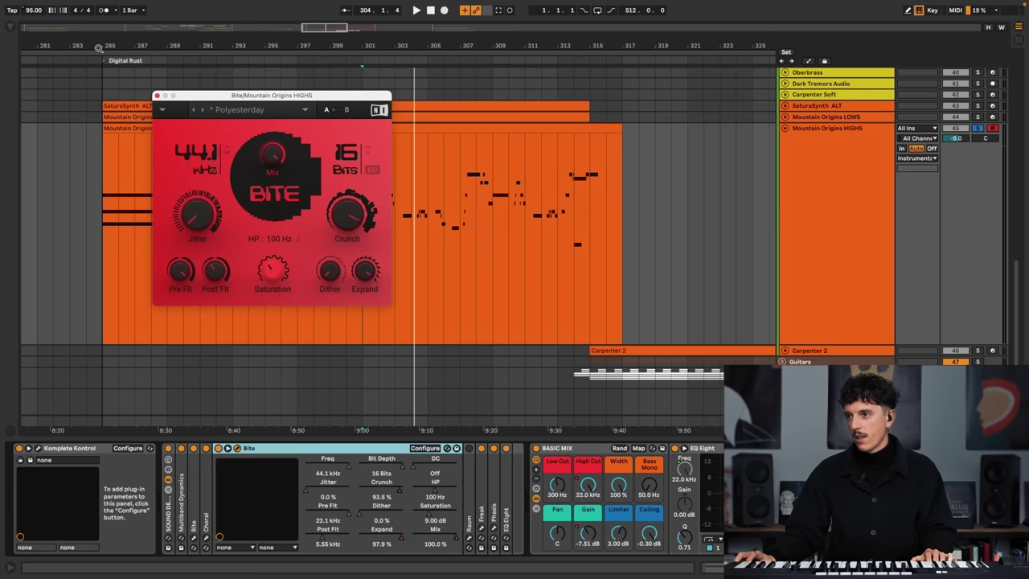
{"action": "left_click", "coordinate": [157, 95]}
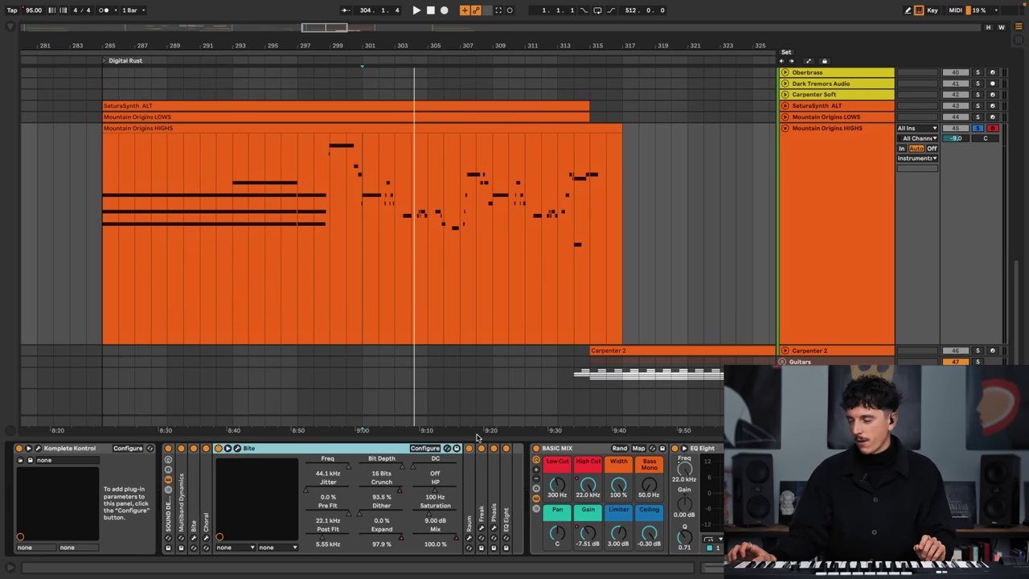
- Expand the Raum reverb on the Mountain Origins HIGHS track, inspect its plug-in window, and close it
{"action": "double_click", "coordinate": [470, 474]}
{"action": "double_click", "coordinate": [296, 449]}
{"action": "left_click", "coordinate": [262, 455]}
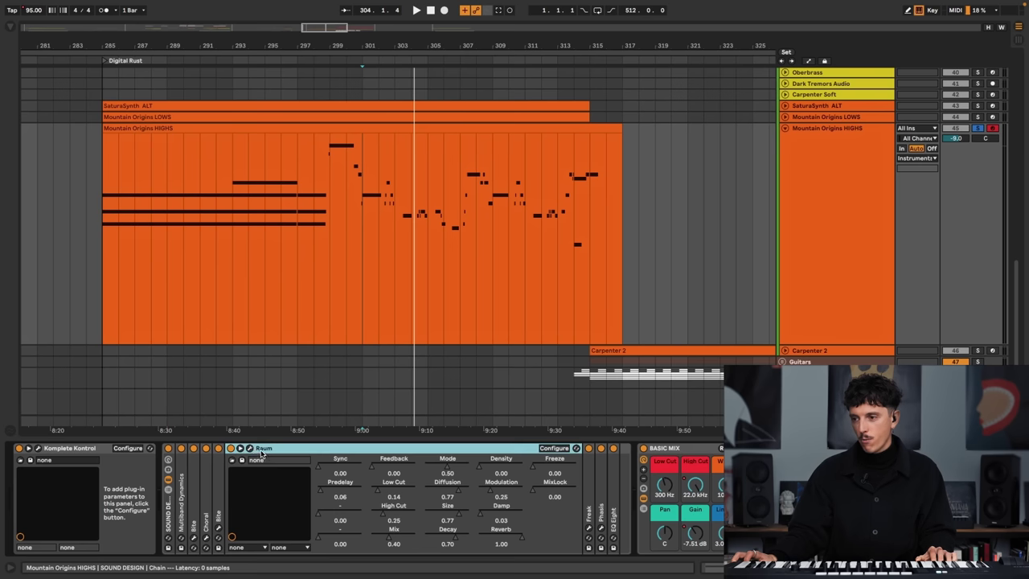
{"action": "left_click", "coordinate": [249, 449]}
{"action": "left_click_drag", "start_coordinate": [235, 29], "coordinate": [460, 72]}
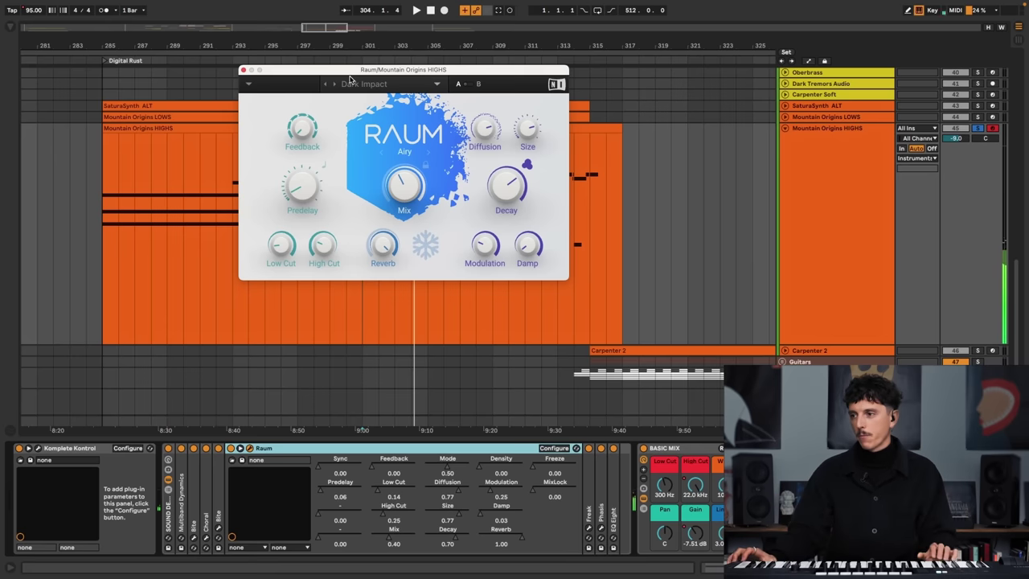
{"action": "left_click", "coordinate": [244, 71]}
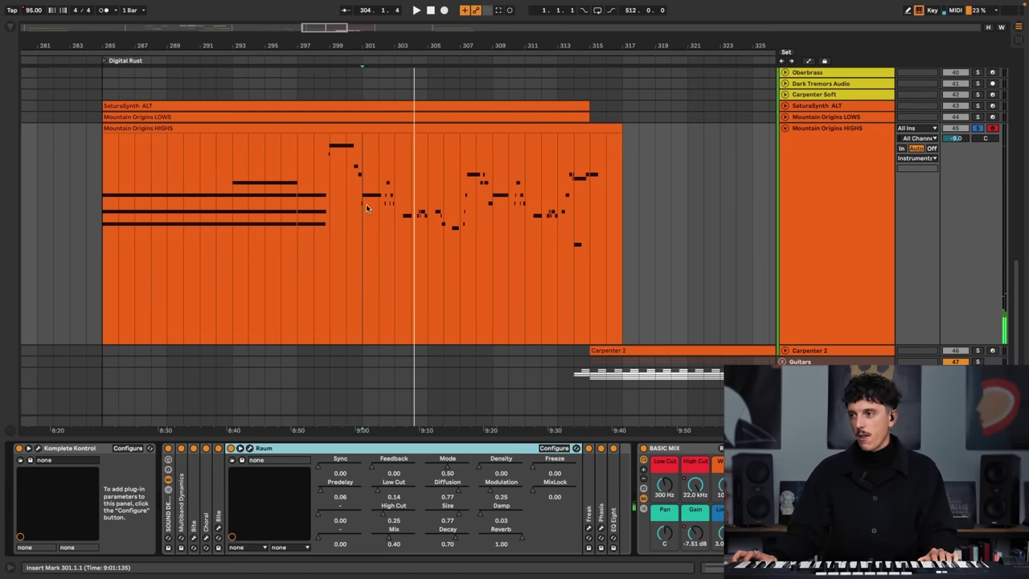
- Fold the Mountain Origins HIGHS track, leave only Mountain Origins LOWS soloed, and unfold its clip
{"action": "left_click", "coordinate": [978, 128]}
{"action": "left_click", "coordinate": [783, 129]}
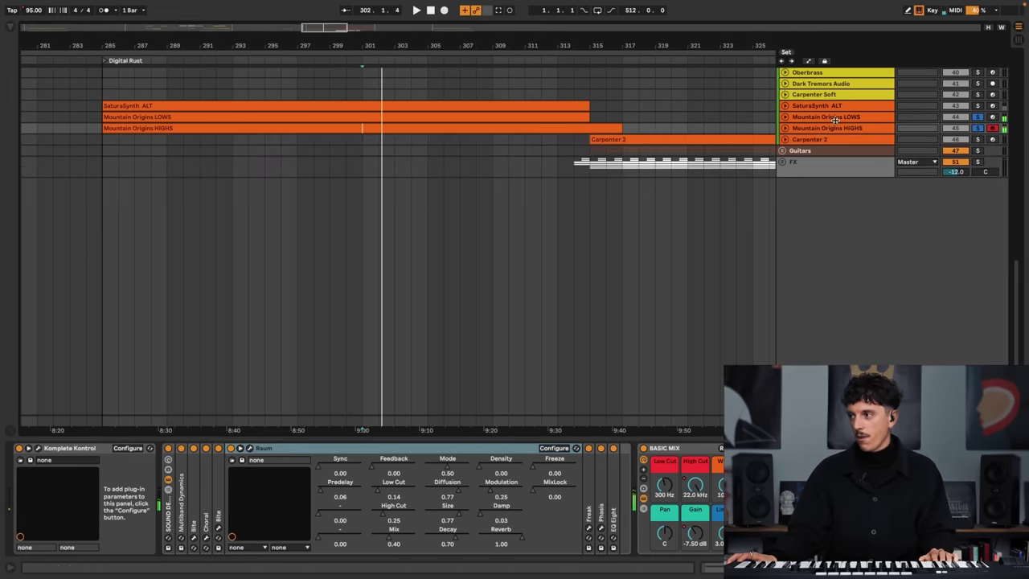
{"action": "left_click", "coordinate": [836, 118]}
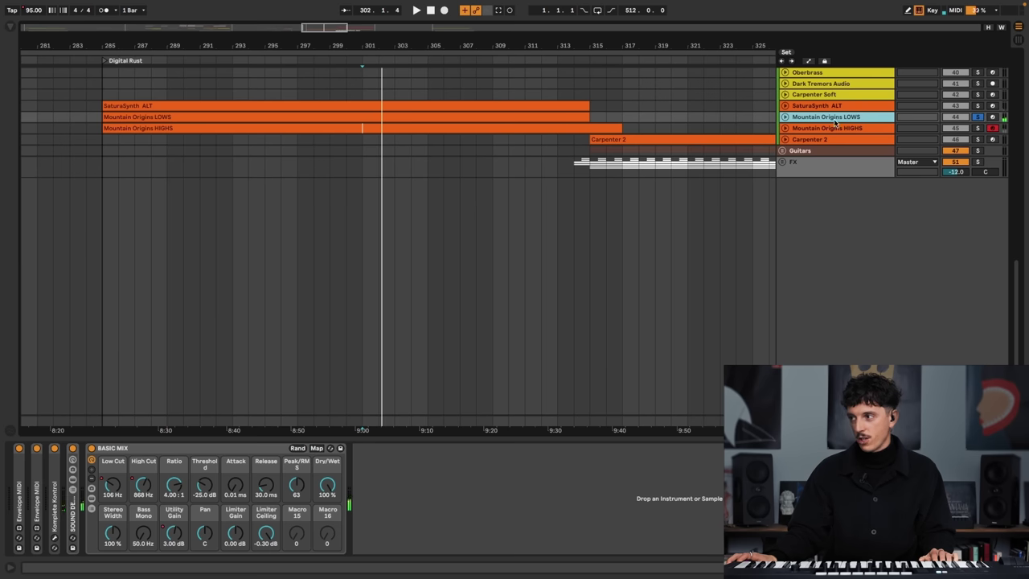
{"action": "left_click", "coordinate": [785, 118]}
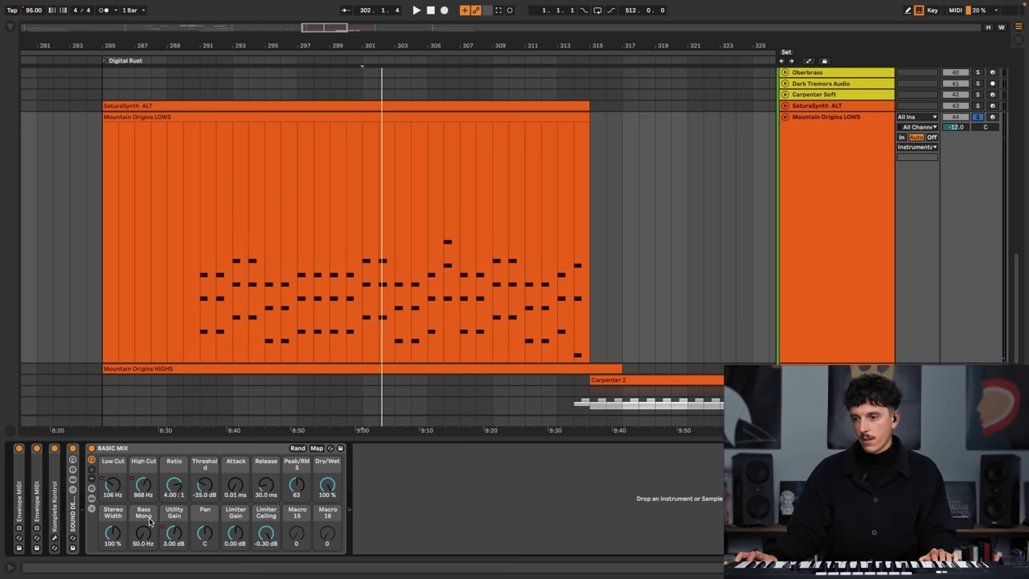
- Open the Mountain Origins LOWS instrument, arm the track to audition the sound live, and close the instrument window
{"action": "left_click", "coordinate": [55, 487]}
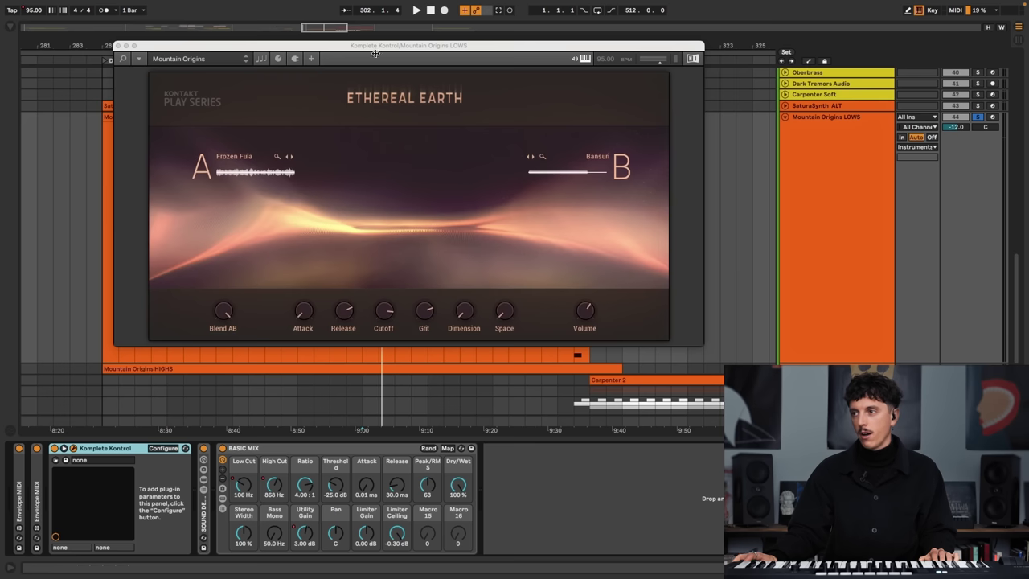
{"action": "left_click_drag", "start_coordinate": [420, 46], "coordinate": [435, 101]}
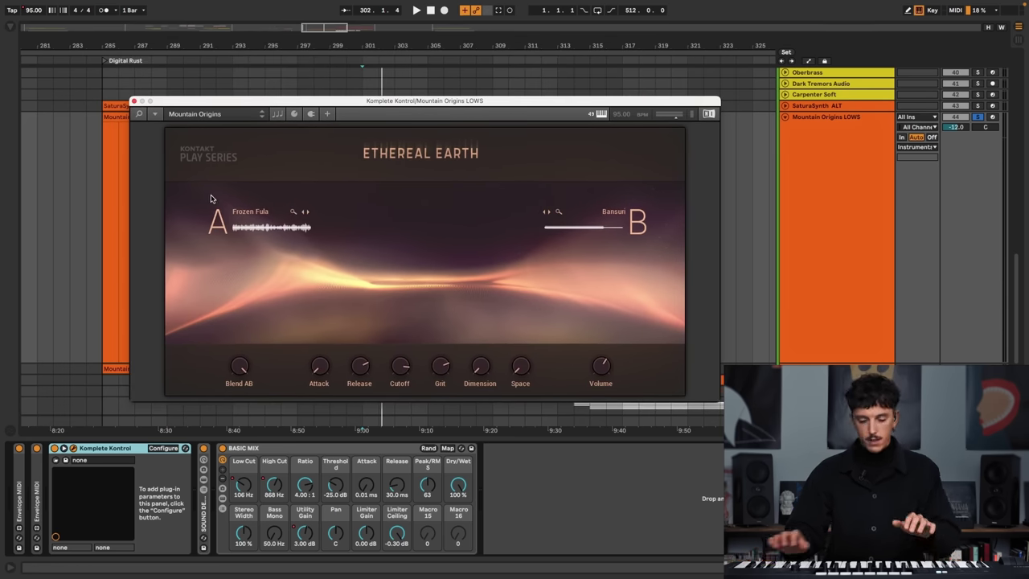
{"action": "left_click", "coordinate": [994, 118]}
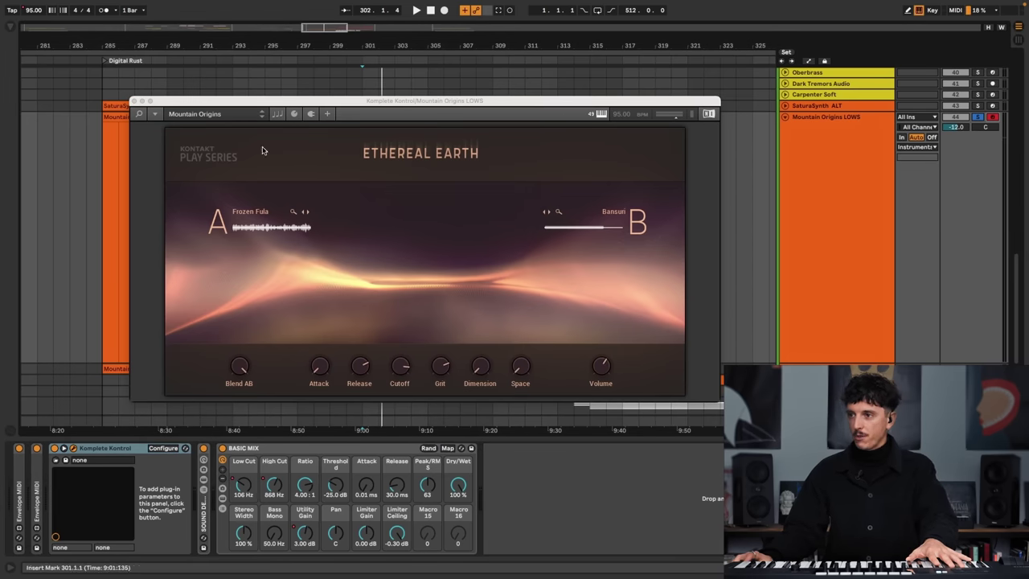
{"action": "left_click", "coordinate": [134, 101]}
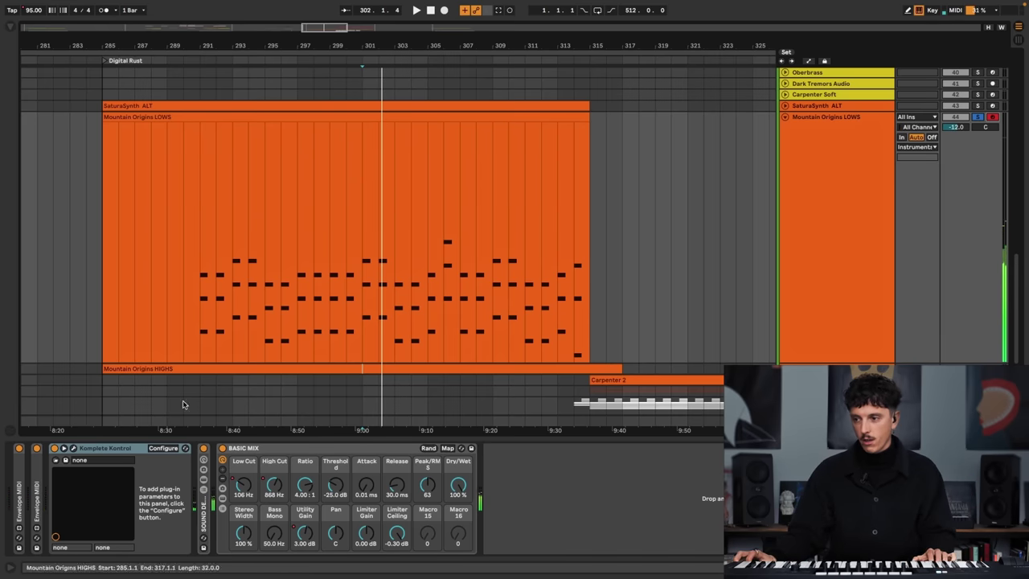
- Show the devices in the LOWS track's SOUND DESIGN rack and inspect the Raum reverb in its window
{"action": "left_click", "coordinate": [204, 481]}
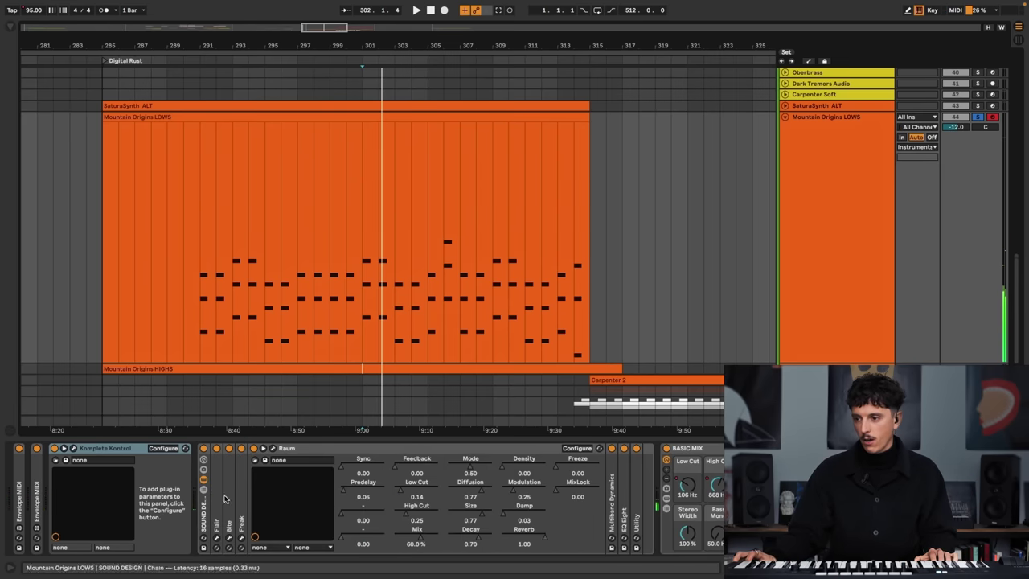
{"action": "left_click", "coordinate": [274, 447]}
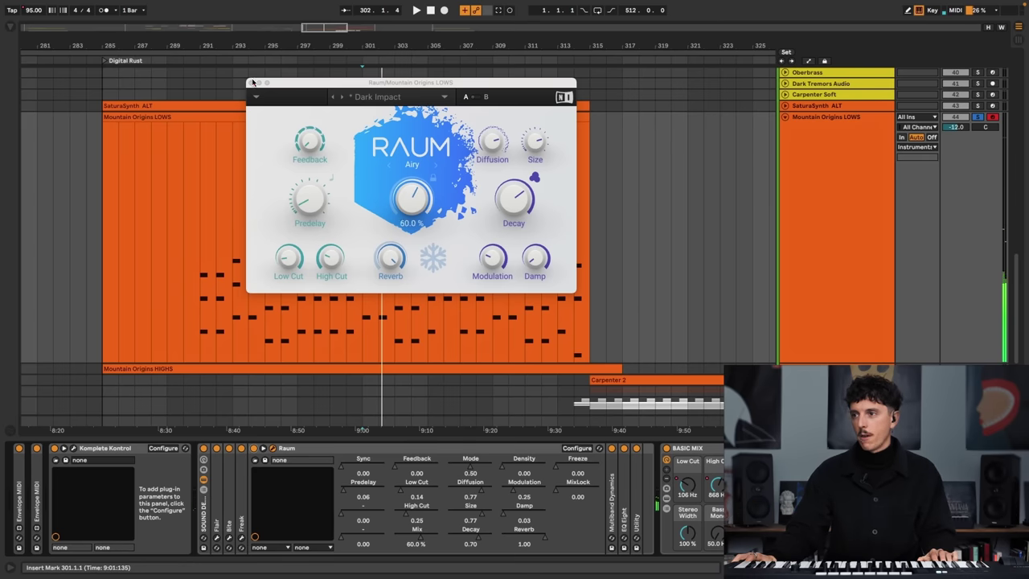
{"action": "left_click", "coordinate": [251, 82]}
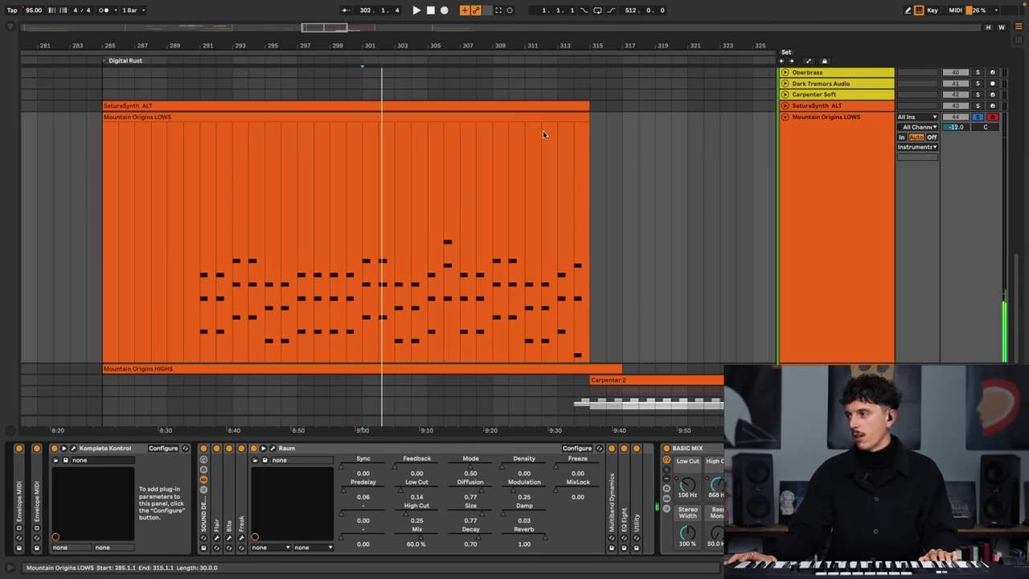
- Solo both Mountain Origins tracks with their clips unfolded and play the LOWS and HIGHS together from bar 301
{"action": "left_click", "coordinate": [821, 133]}
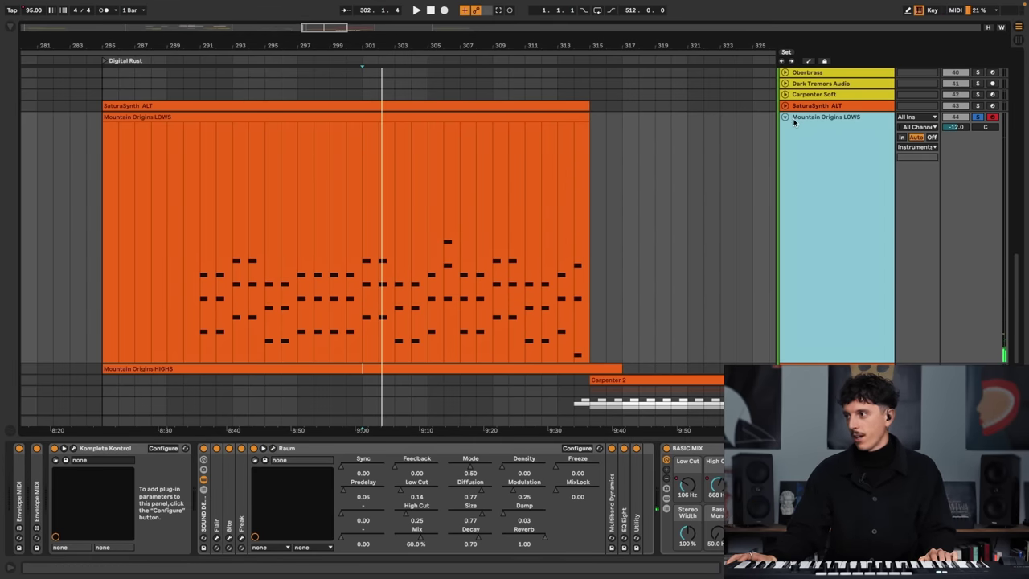
{"action": "left_click", "coordinate": [785, 117]}
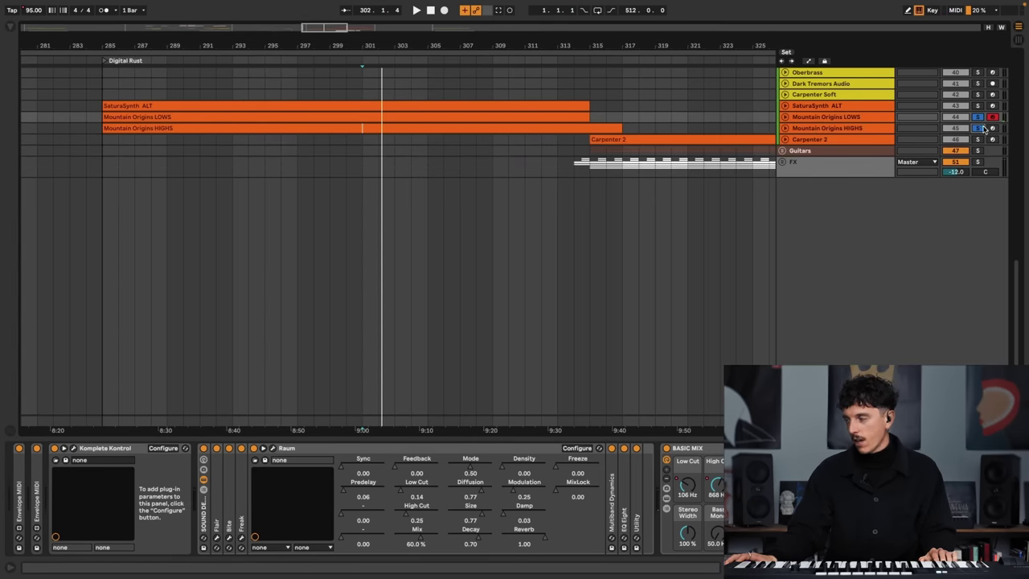
{"action": "left_click", "coordinate": [786, 127]}
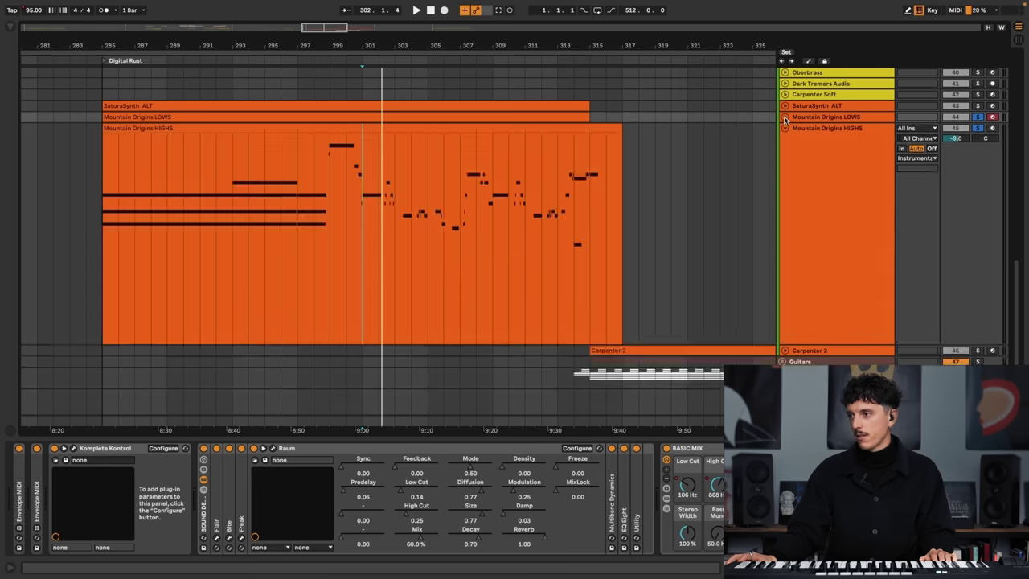
{"action": "key", "text": "space"}
{"action": "scroll", "coordinate": [524, 278], "scroll_direction": "down", "scroll_amount": 3}
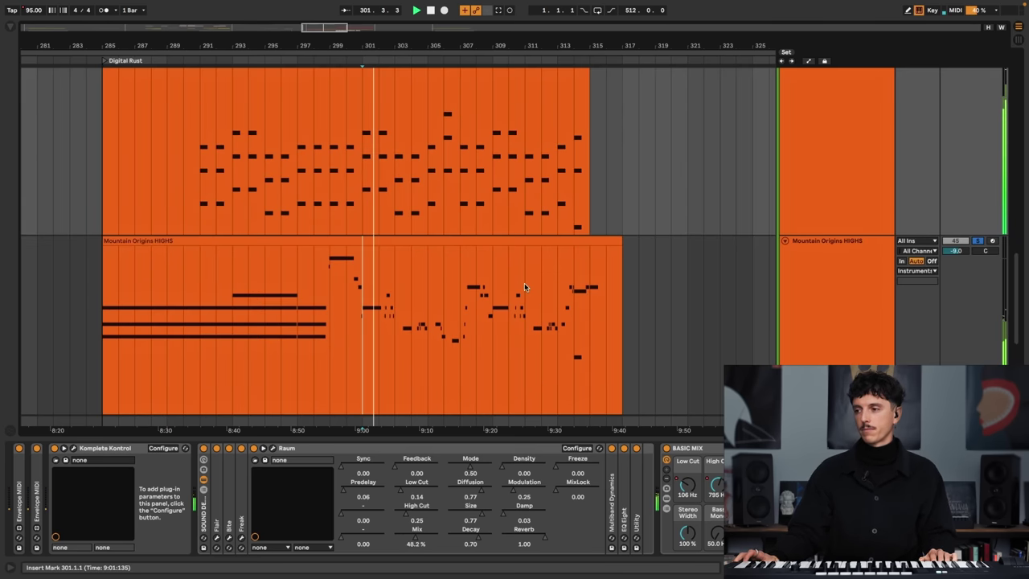
{"action": "left_click_drag", "start_coordinate": [418, 46], "coordinate": [422, 97]}
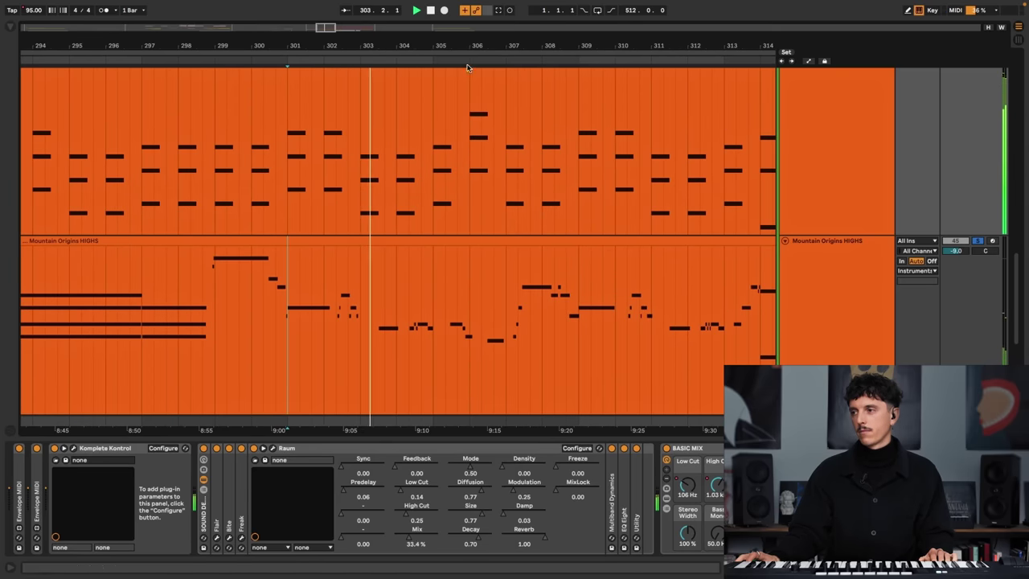
{"action": "scroll", "coordinate": [785, 163], "scroll_direction": "up", "scroll_amount": 3}
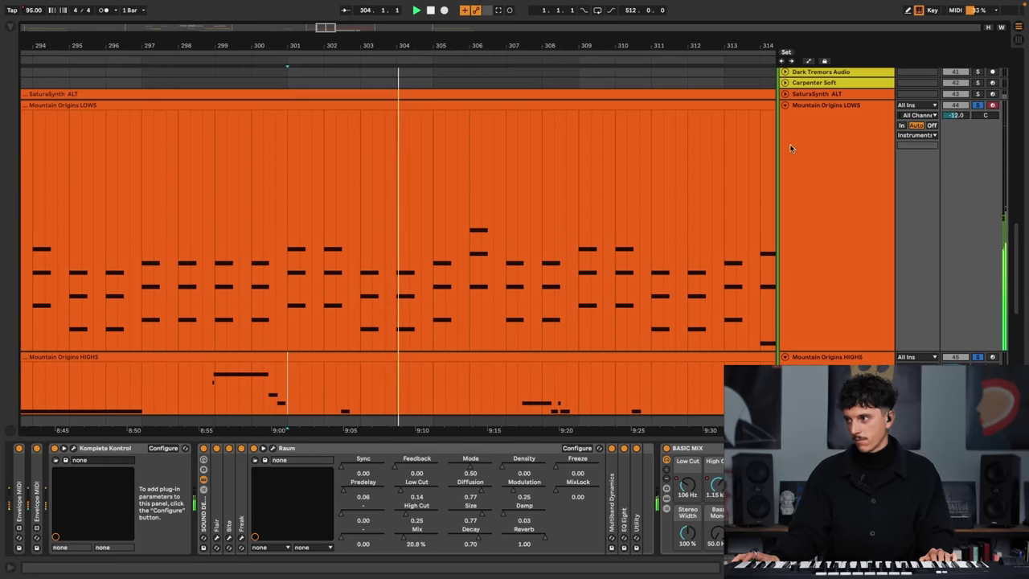
- Fold both Mountain Origins tracks and unsolo them to hear the Digital Rust section with all its instruments
{"action": "left_click", "coordinate": [786, 106]}
{"action": "left_click", "coordinate": [786, 118]}
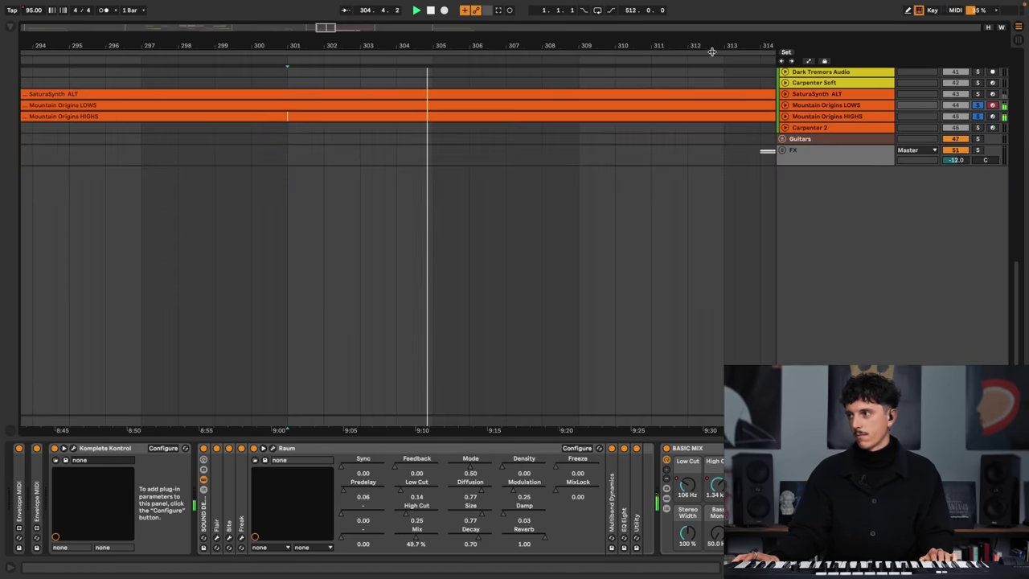
{"action": "key", "text": "minus"}
{"action": "key", "text": "minus"}
{"action": "scroll", "coordinate": [563, 153], "scroll_direction": "up", "scroll_amount": 5}
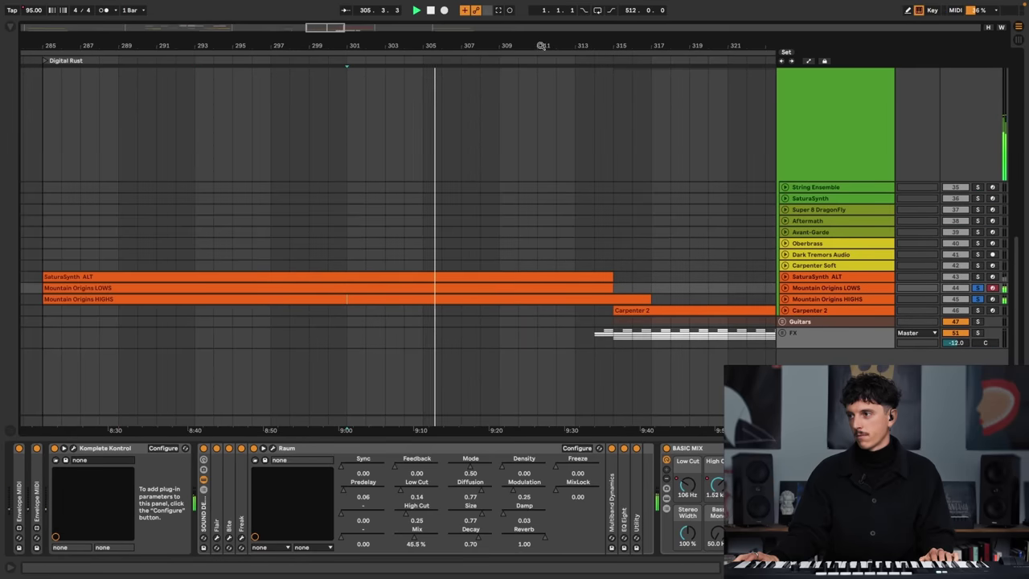
{"action": "key", "text": "minus"}
{"action": "key", "text": "minus"}
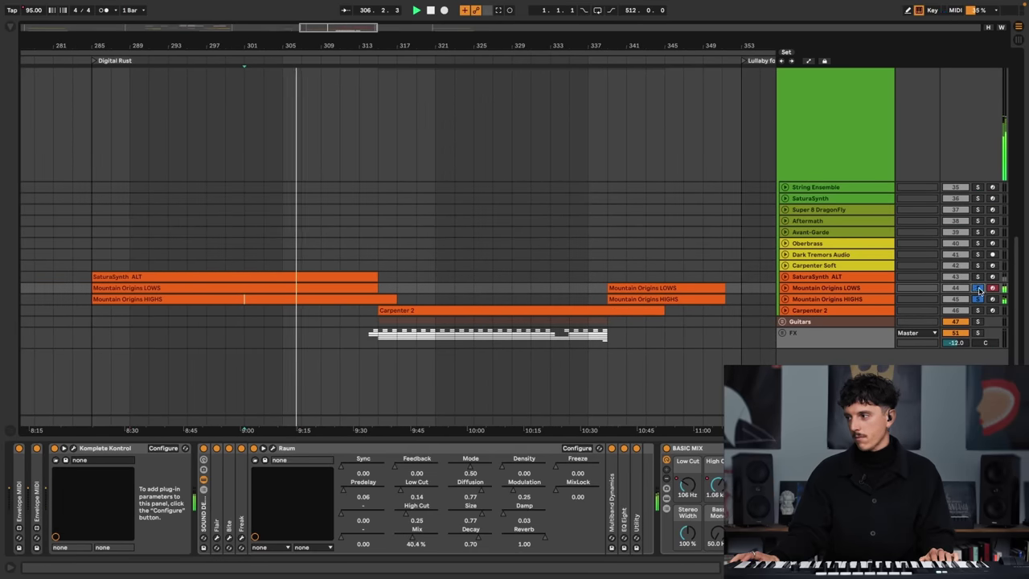
{"action": "scroll", "coordinate": [466, 257], "scroll_direction": "up", "scroll_amount": 3}
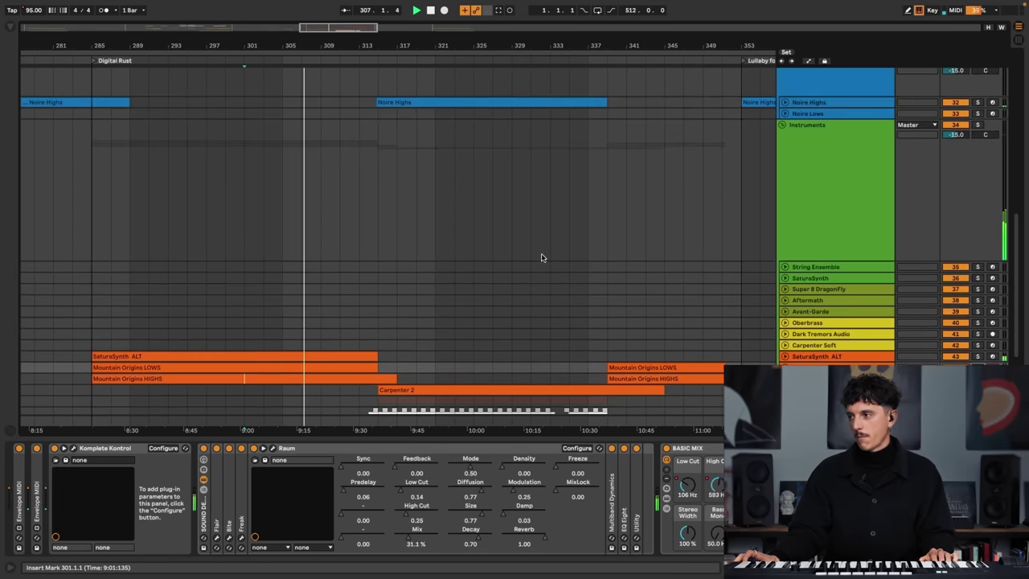
{"action": "scroll", "coordinate": [374, 263], "scroll_direction": "down", "scroll_amount": 2}
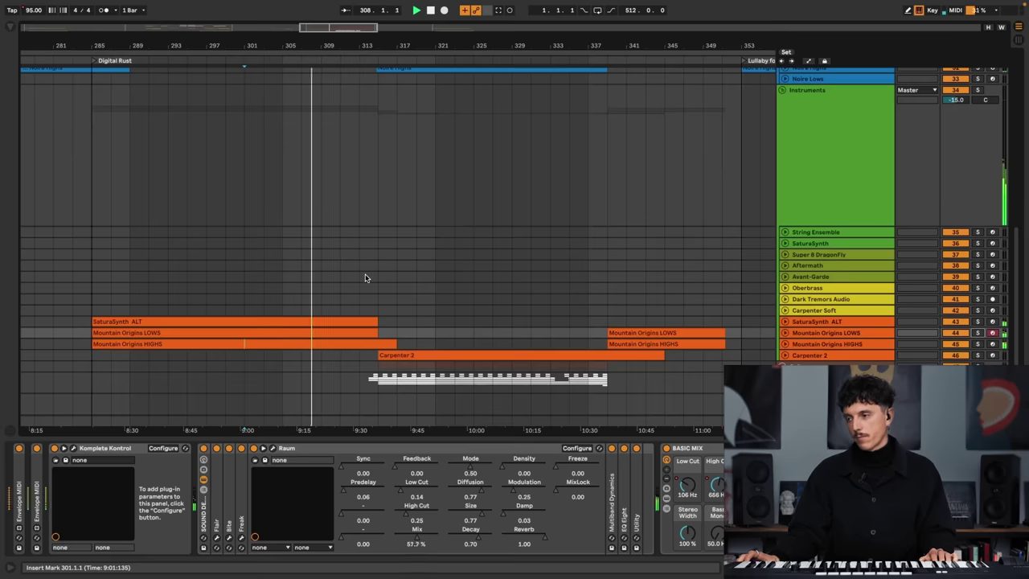
{"action": "scroll", "coordinate": [365, 279], "scroll_direction": "down", "scroll_amount": 1}
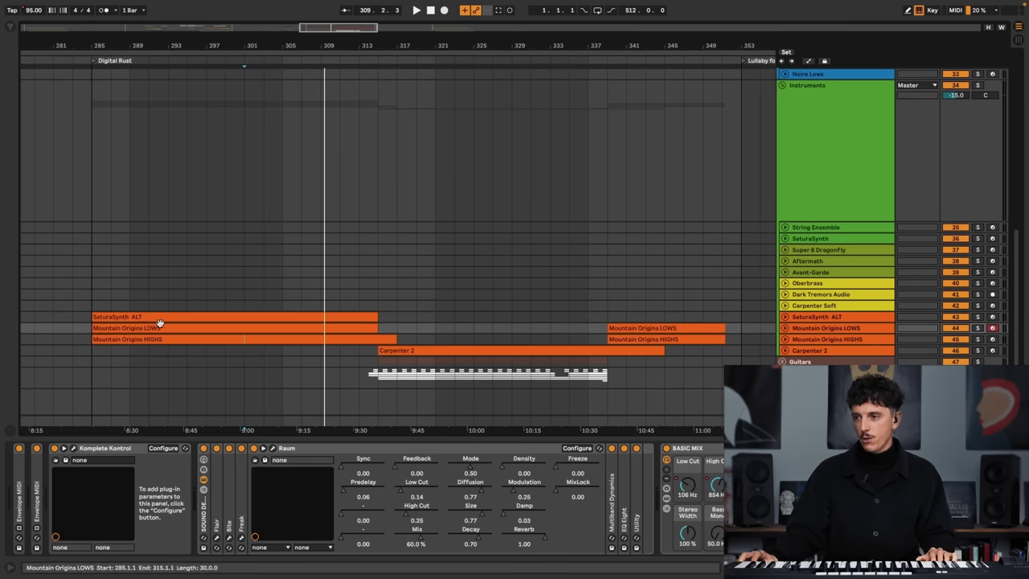
- Audition the full arrangement from bar 297, and from bar 313 to hear the transition into the Carpenter 2 clip
{"action": "left_click", "coordinate": [129, 296]}
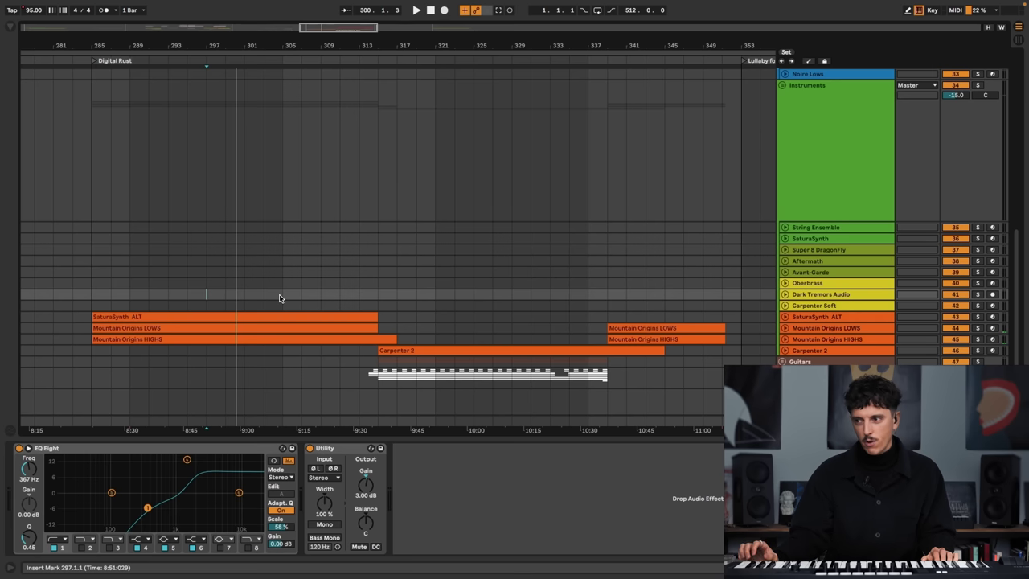
{"action": "left_click", "coordinate": [358, 308]}
{"action": "key", "text": "space"}
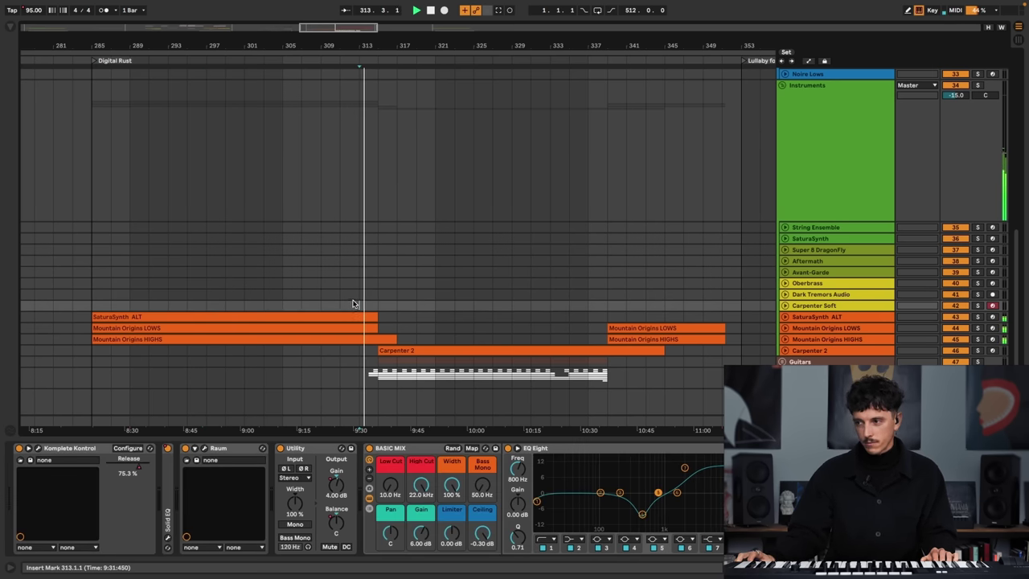
- Solo the Carpenter 2 track, unfold its clip and play it from bar 315
{"action": "left_click_drag", "start_coordinate": [424, 50], "coordinate": [287, 46]}
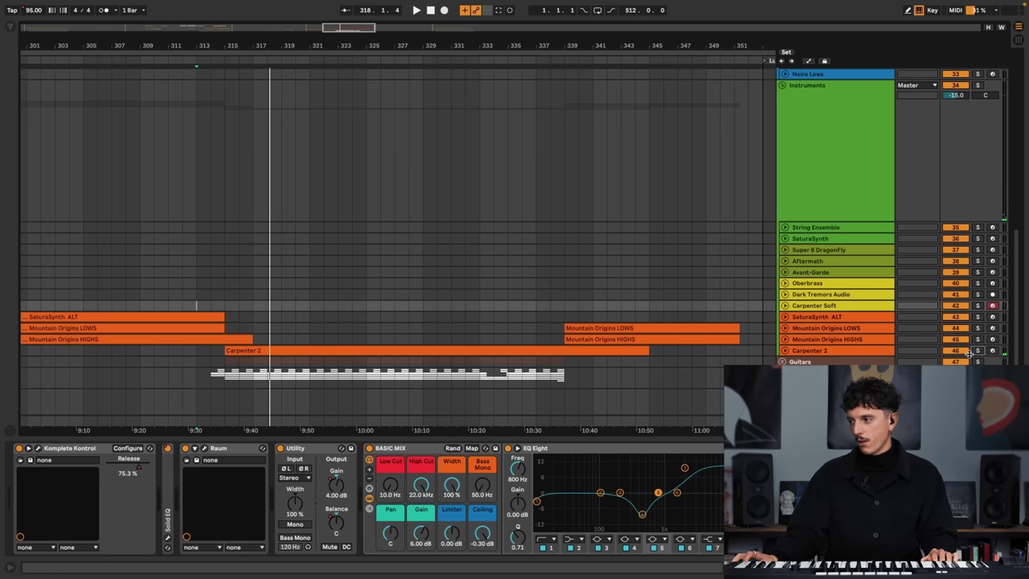
{"action": "left_click", "coordinate": [814, 351]}
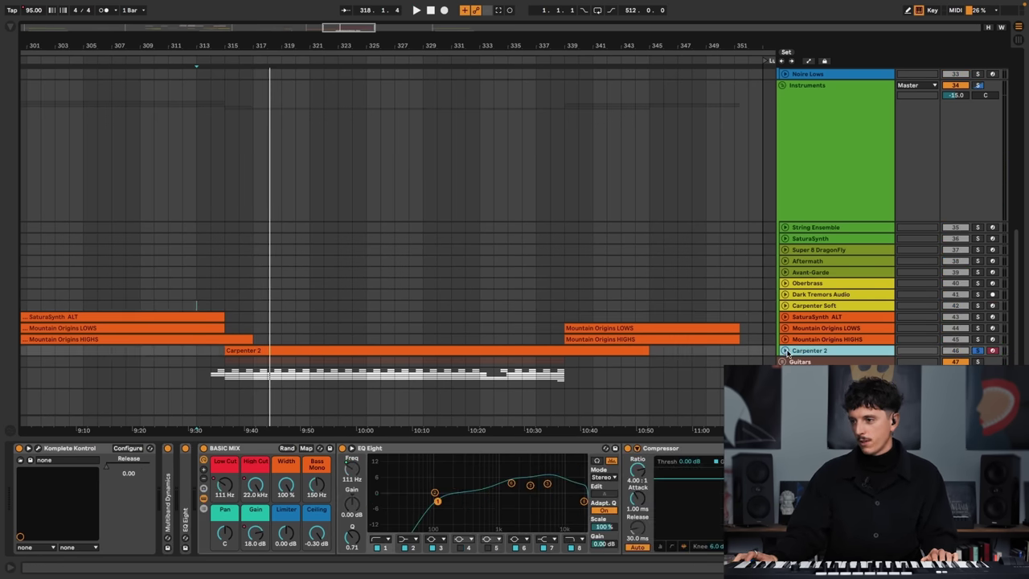
{"action": "left_click", "coordinate": [785, 352]}
{"action": "left_click", "coordinate": [227, 243]}
{"action": "key", "text": "space"}
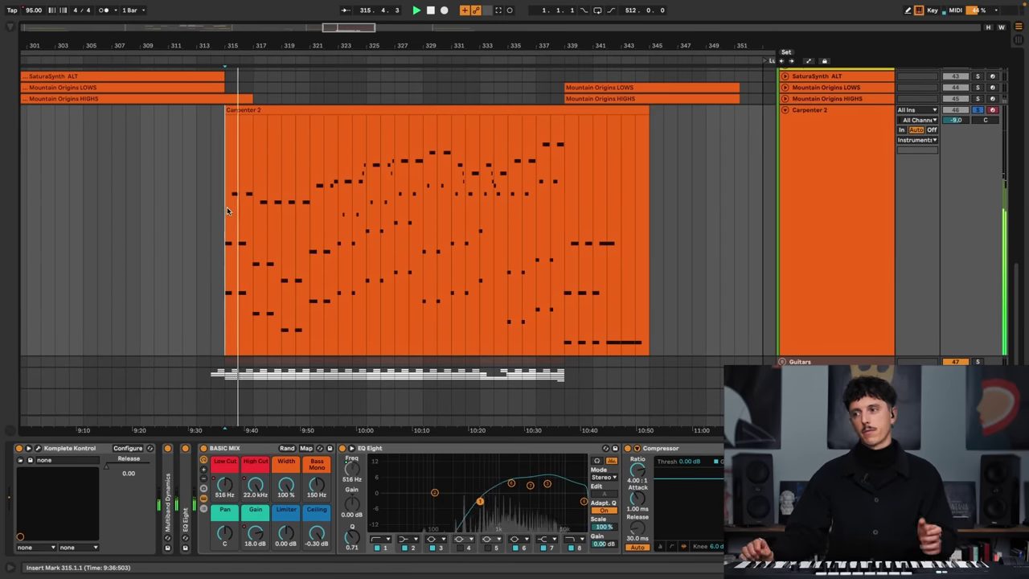
- Collapse the BASIC MIX devices on Carpenter 2, inspect the Carpenter preset in the Komplete Kontrol window and close it
{"action": "left_click", "coordinate": [832, 139]}
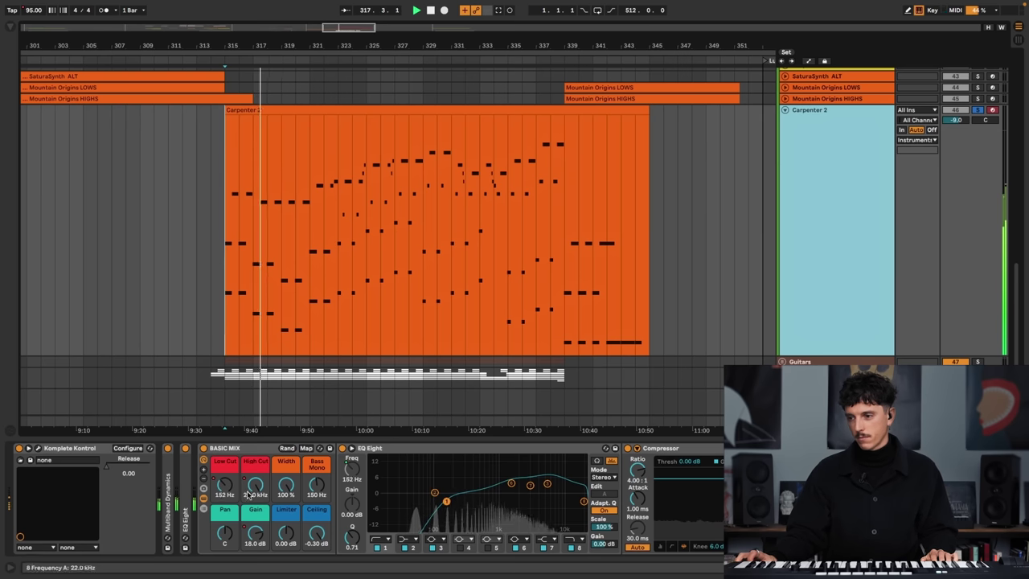
{"action": "key", "text": "ctrl+z"}
{"action": "left_click", "coordinate": [41, 455]}
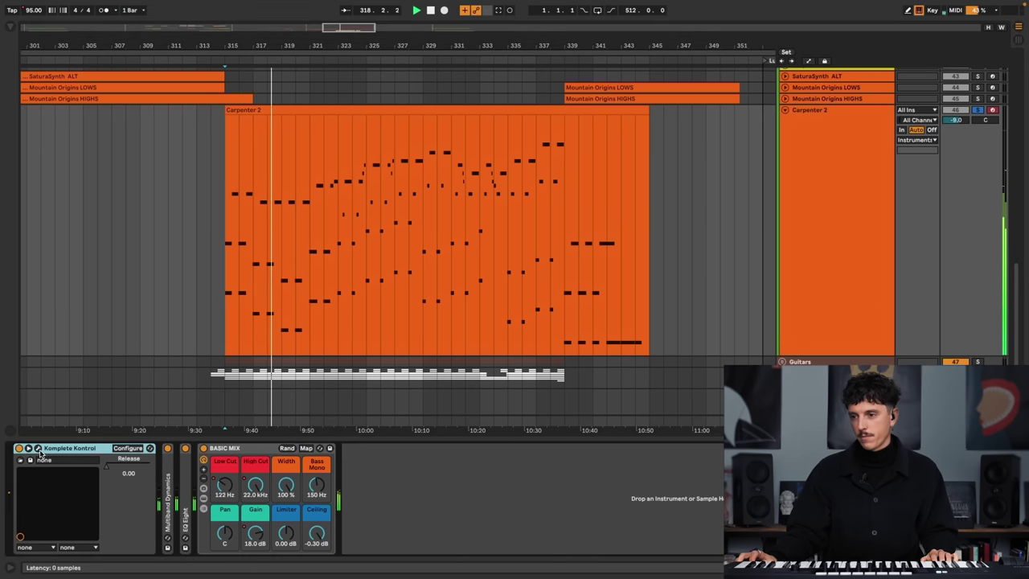
{"action": "key", "text": "super+alt+p"}
{"action": "left_click_drag", "start_coordinate": [430, 50], "coordinate": [527, 93]}
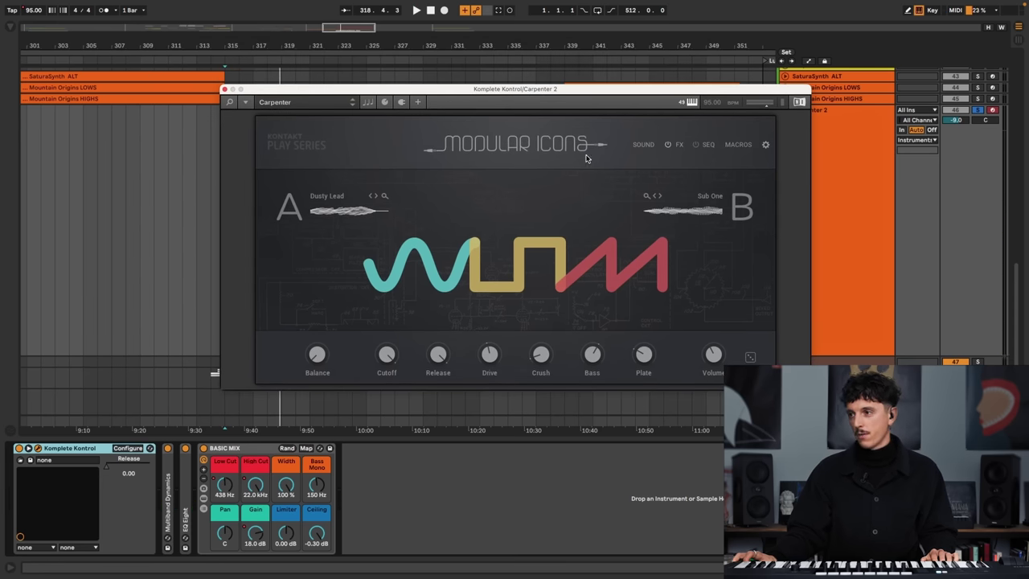
{"action": "left_click_drag", "start_coordinate": [543, 93], "coordinate": [541, 160]}
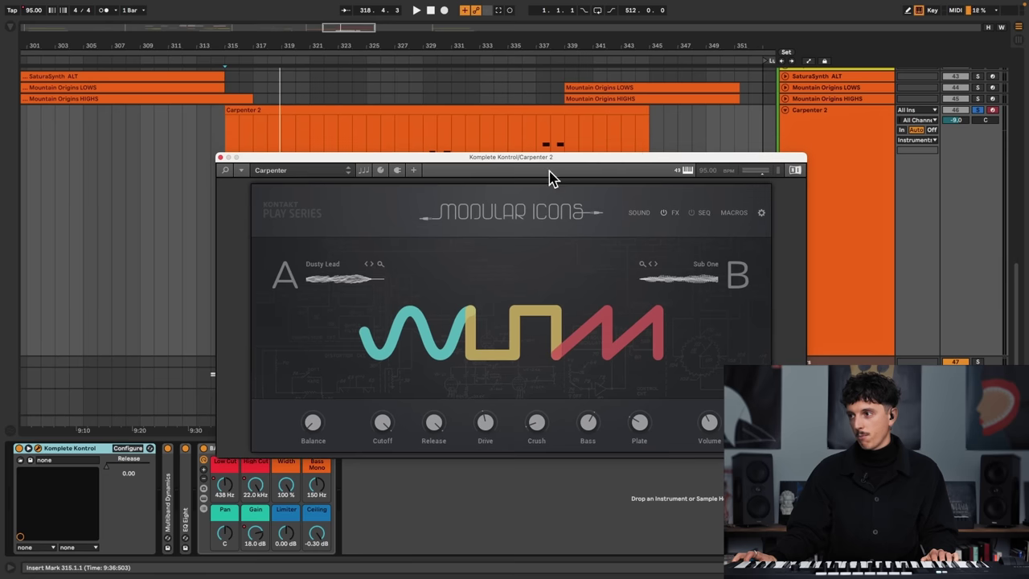
{"action": "left_click", "coordinate": [219, 158]}
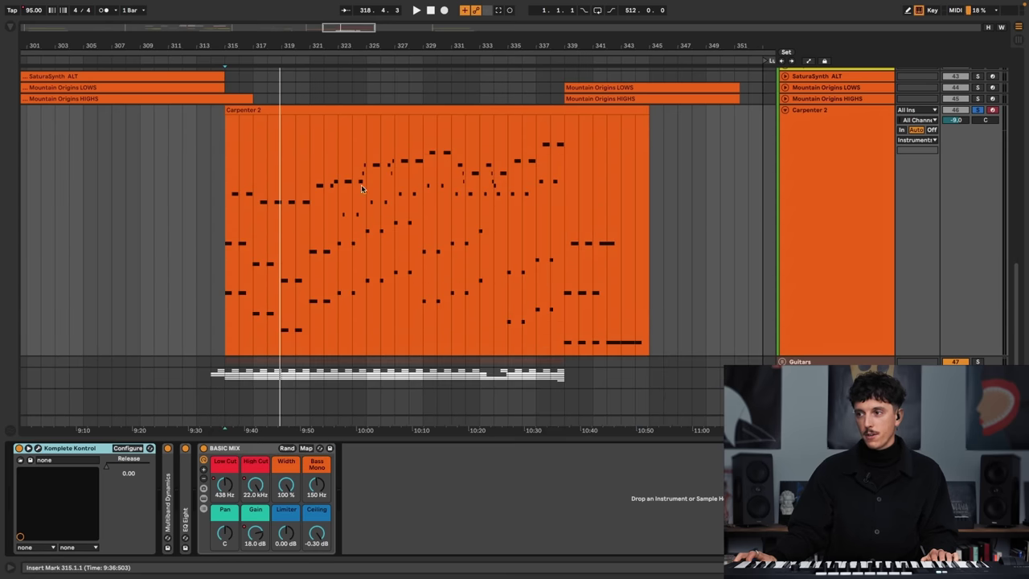
- Play Carpenter 2 from bar 325, fold its track and audition it together with the soloed Guitars group
{"action": "left_click", "coordinate": [370, 206]}
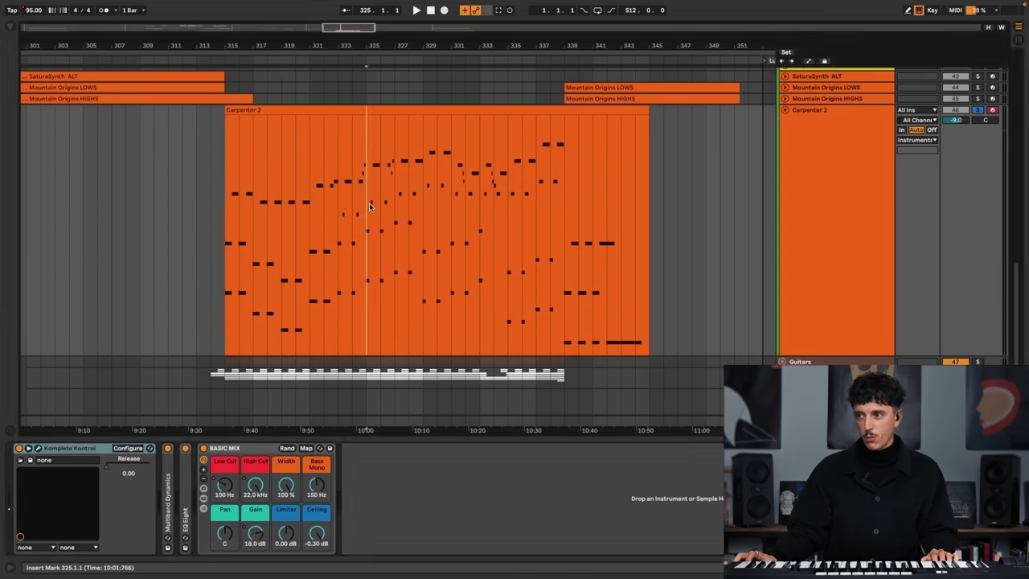
{"action": "key", "text": "space"}
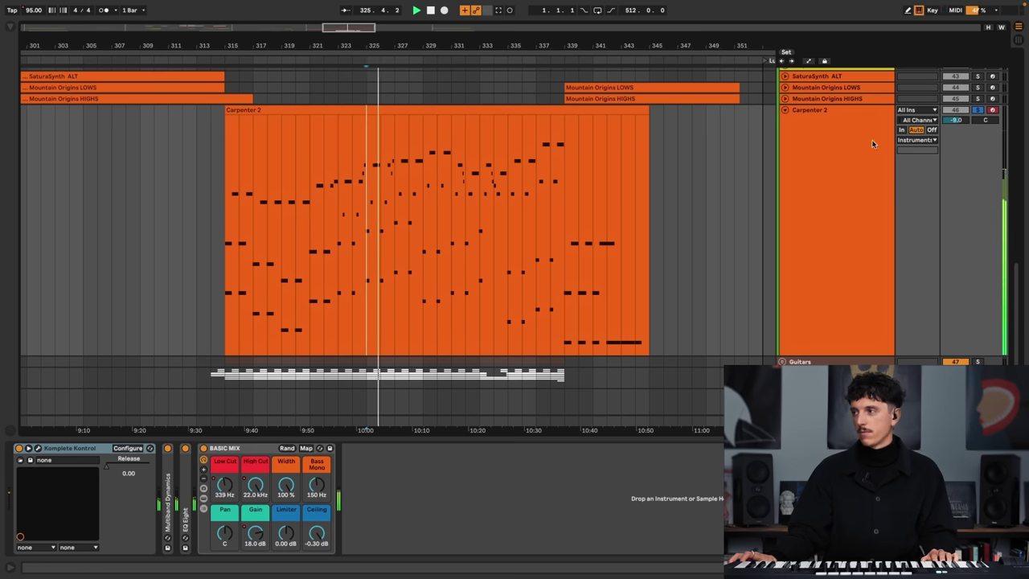
{"action": "left_click", "coordinate": [785, 110]}
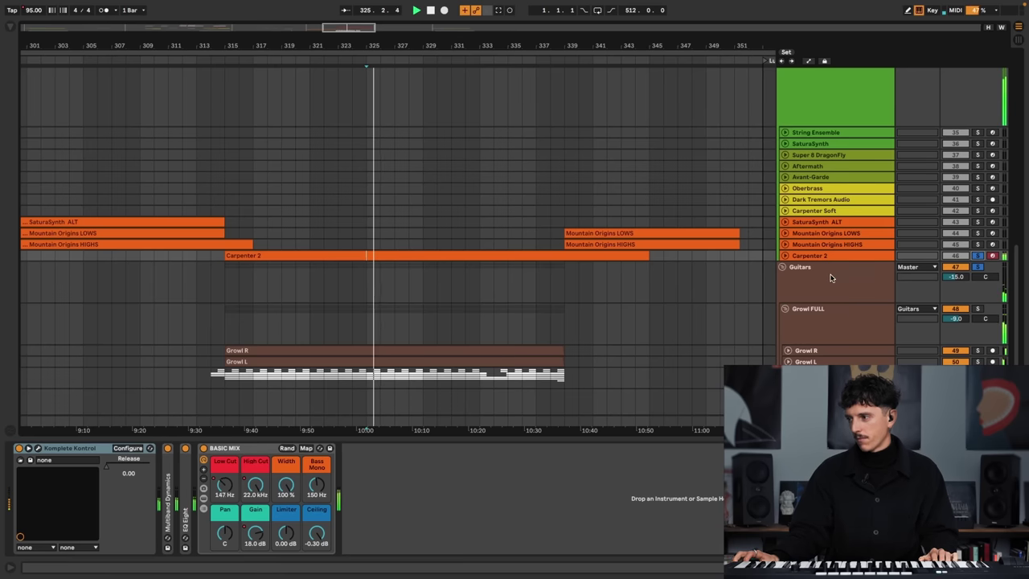
{"action": "left_click", "coordinate": [831, 278]}
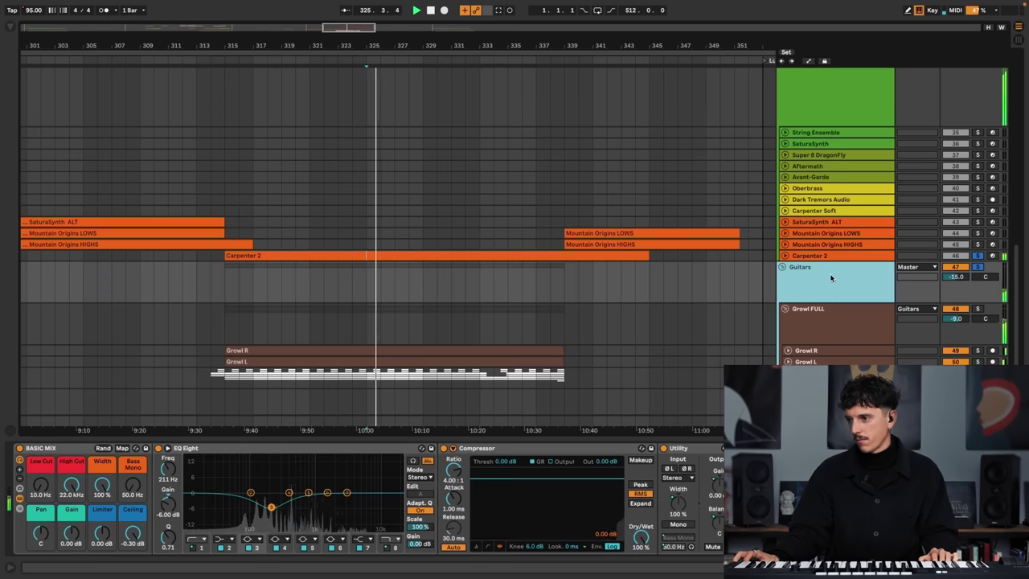
- Solo and unfold the Growl R guitar track inside Growl FULL, and place the playback start at bar 315
{"action": "left_click", "coordinate": [837, 331]}
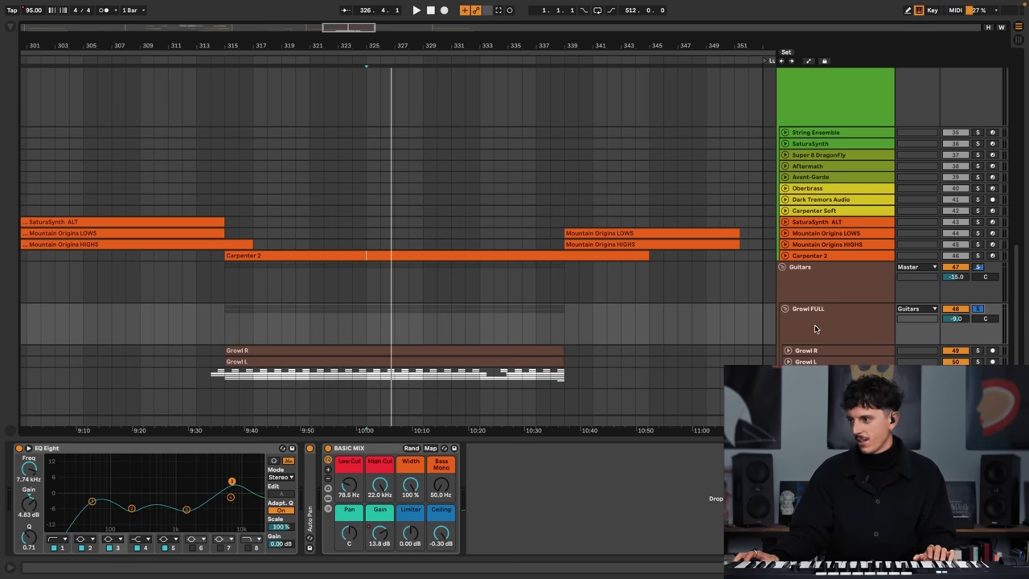
{"action": "left_click", "coordinate": [834, 350]}
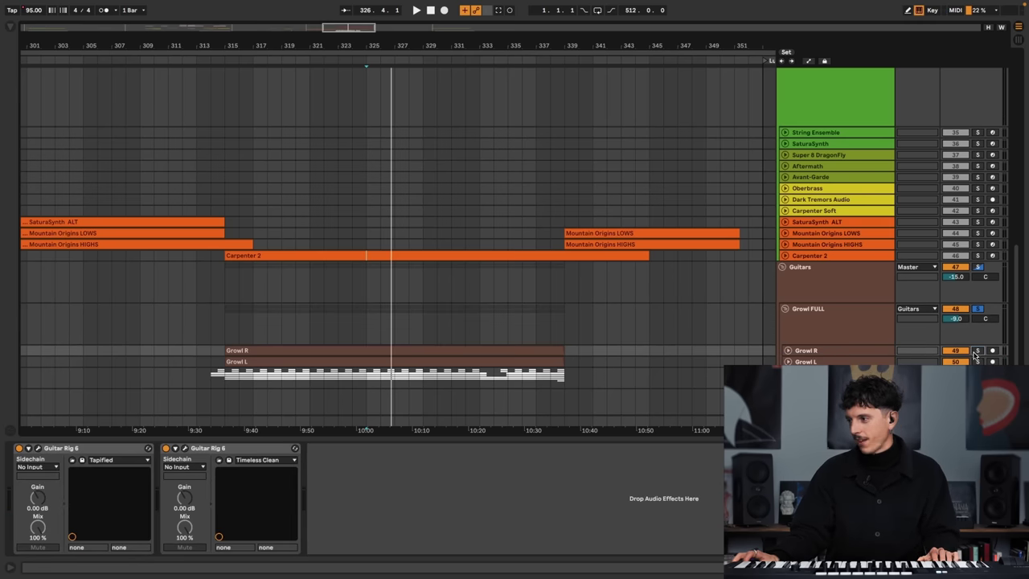
{"action": "left_click", "coordinate": [787, 350]}
{"action": "scroll", "coordinate": [570, 345], "scroll_direction": "down", "scroll_amount": 2}
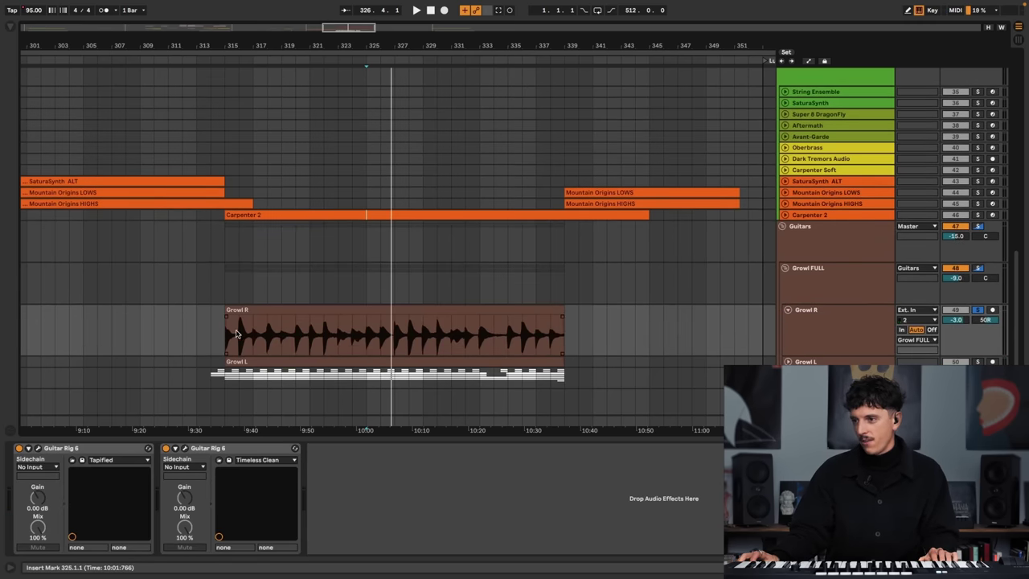
{"action": "left_click_drag", "start_coordinate": [238, 44], "coordinate": [290, 428]}
- Bypass both Guitar Rig 6 devices on Growl R, centre its panning and listen to the dry guitar
{"action": "left_click", "coordinate": [166, 452]}
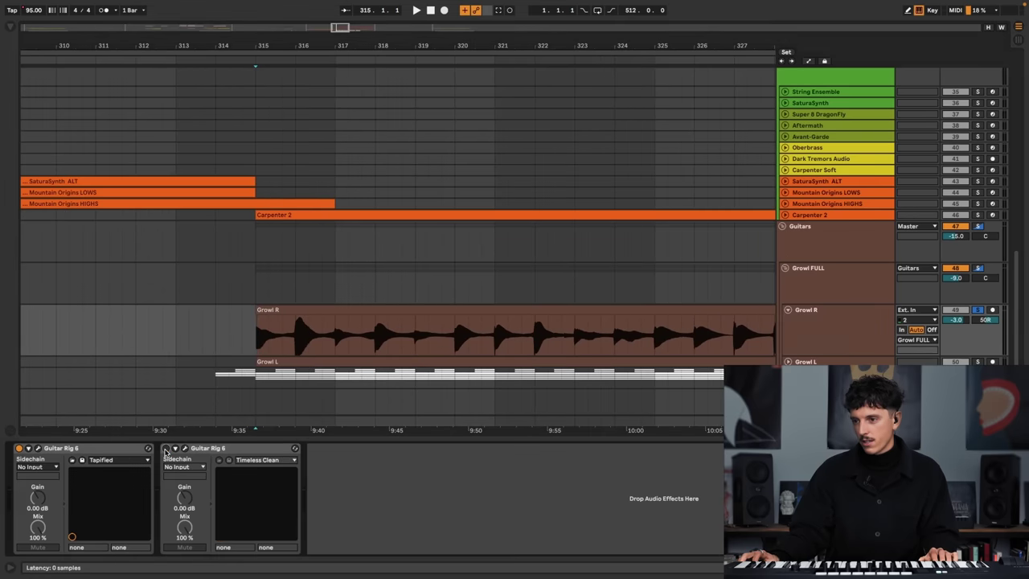
{"action": "key", "text": "space"}
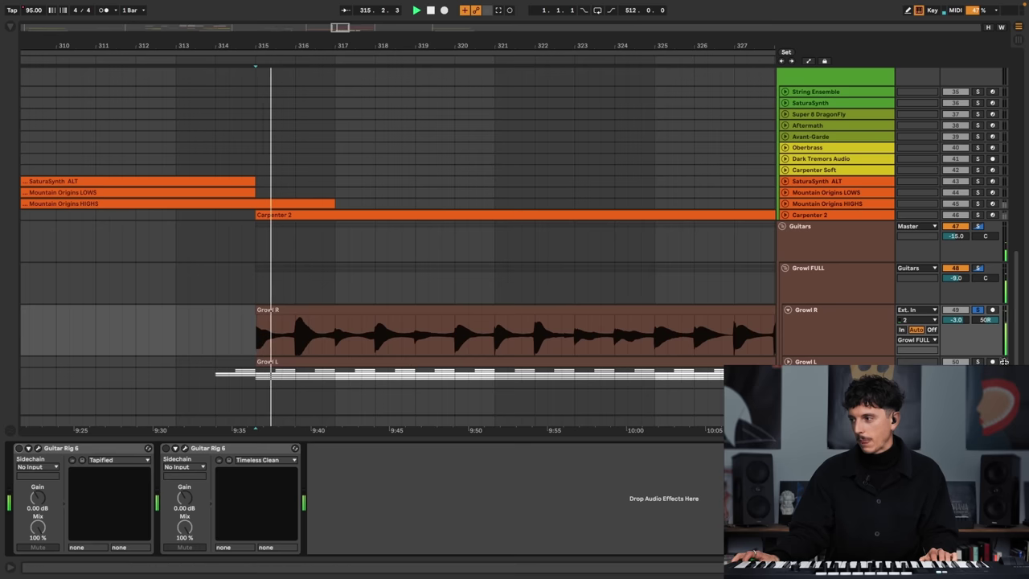
{"action": "left_click", "coordinate": [984, 320]}
{"action": "key", "text": "Delete"}
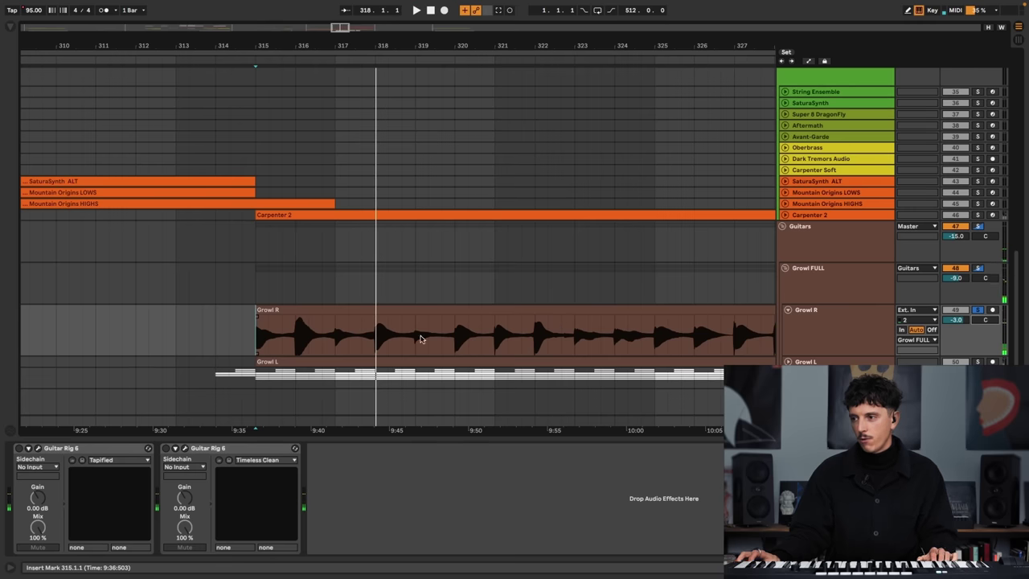
- Enable Growl R's first Guitar Rig 6, inspect its Tapified preset and the preset list in the plug-in window, and close it
{"action": "left_click", "coordinate": [796, 336]}
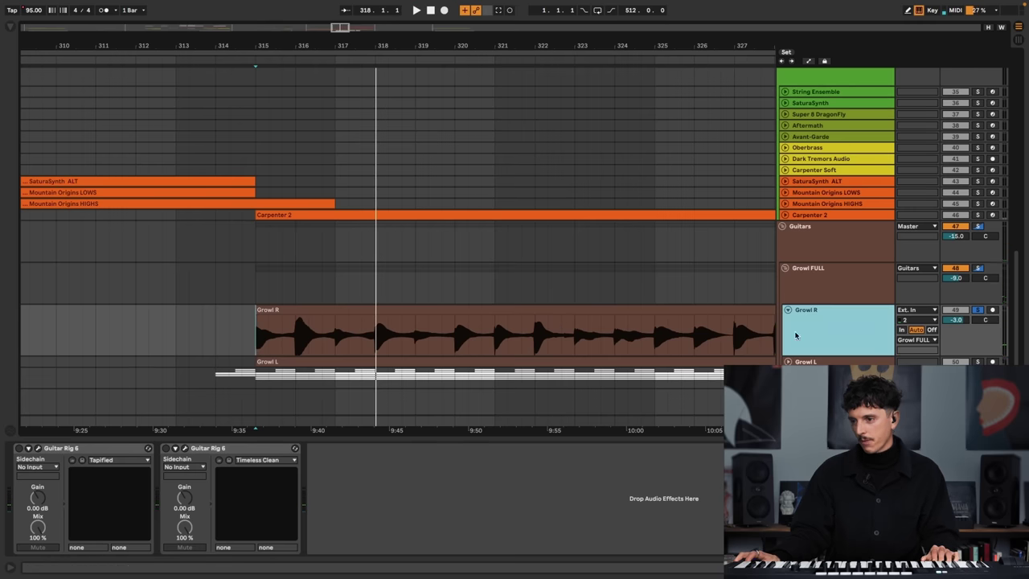
{"action": "left_click", "coordinate": [19, 448]}
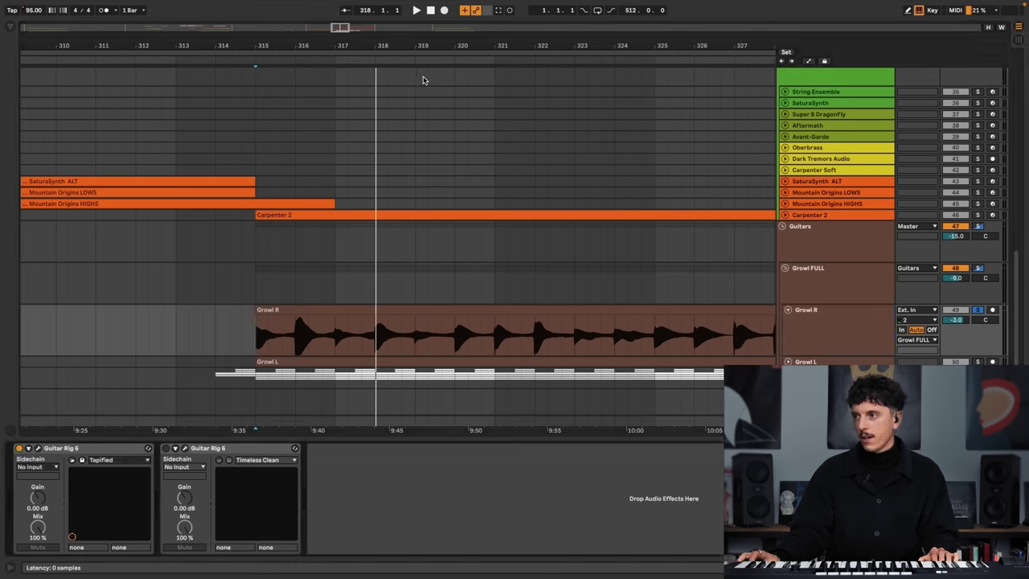
{"action": "key", "text": "ctrl+alt+p"}
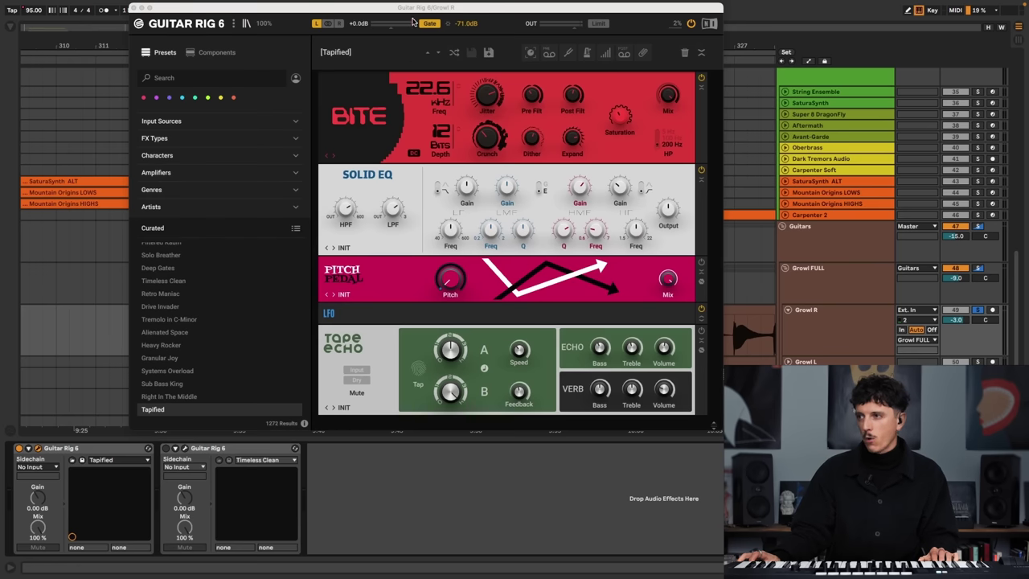
{"action": "left_click_drag", "start_coordinate": [416, 8], "coordinate": [492, 71]}
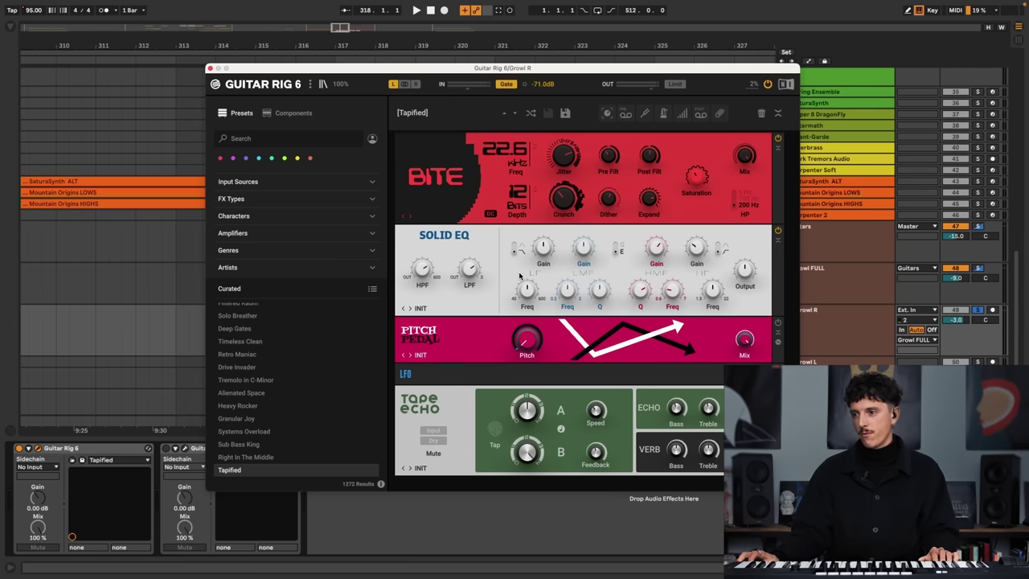
{"action": "scroll", "coordinate": [380, 327], "scroll_direction": "up", "scroll_amount": 15}
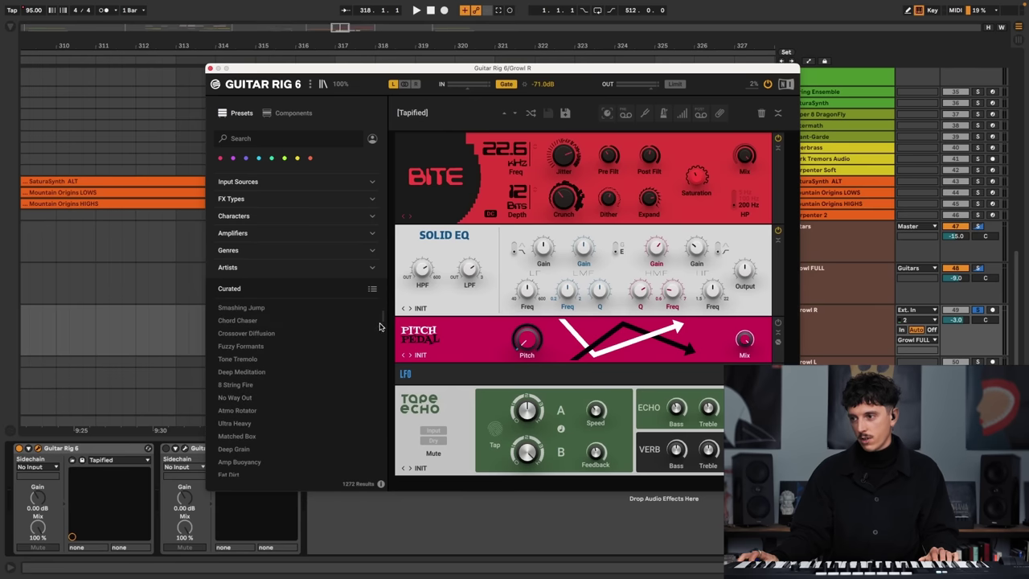
{"action": "scroll", "coordinate": [386, 354], "scroll_direction": "down", "scroll_amount": 10}
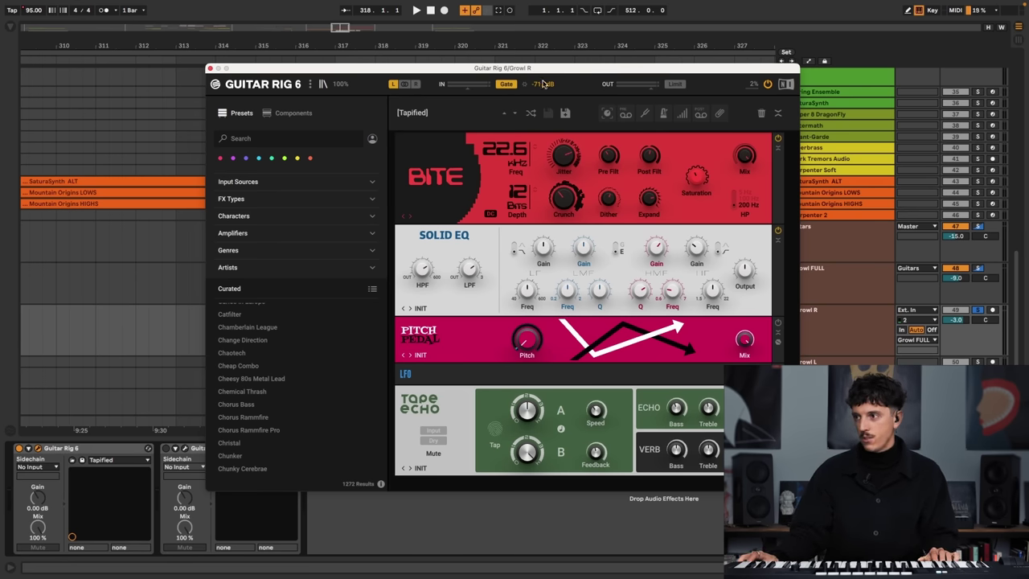
{"action": "left_click", "coordinate": [210, 69]}
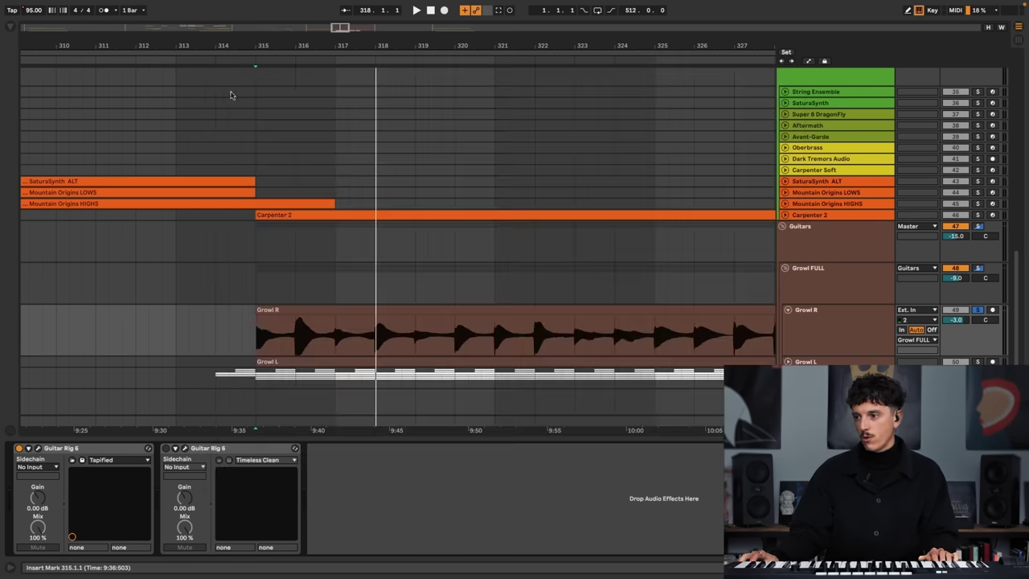
- Play Growl R with the Tapified Guitar Rig, then with Timeless Clean enabled too, and restore its panning to 50R
{"action": "left_click", "coordinate": [19, 448]}
{"action": "key", "text": "space"}
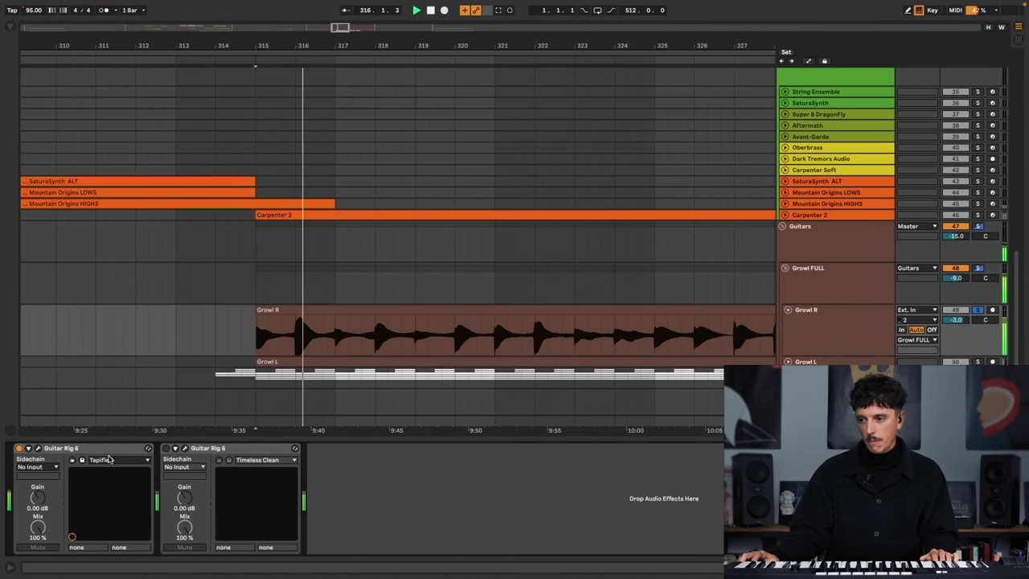
{"action": "left_click", "coordinate": [166, 447]}
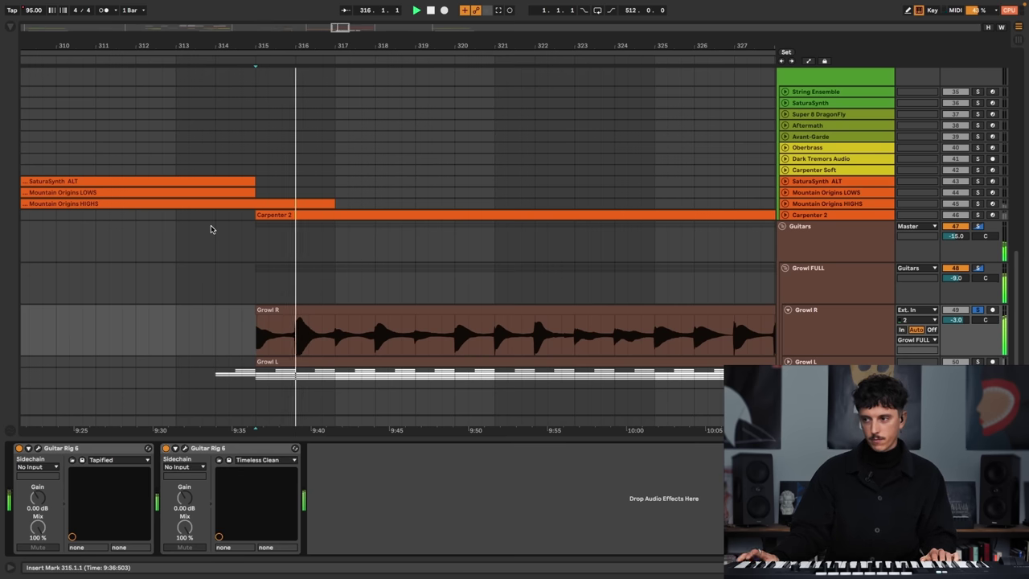
{"action": "left_click_drag", "start_coordinate": [984, 319], "coordinate": [985, 289]}
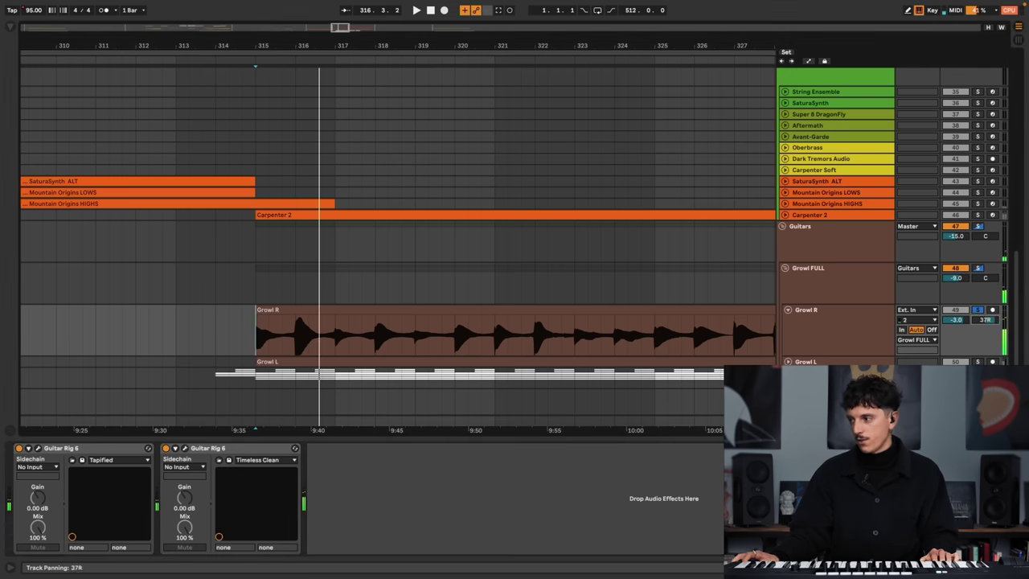
- Unfold the Growl L track and solo it from bar 315, adding Growl R to hear both guitar sides
{"action": "double_click", "coordinate": [813, 361]}
{"action": "scroll", "coordinate": [965, 354], "scroll_direction": "down", "scroll_amount": 1}
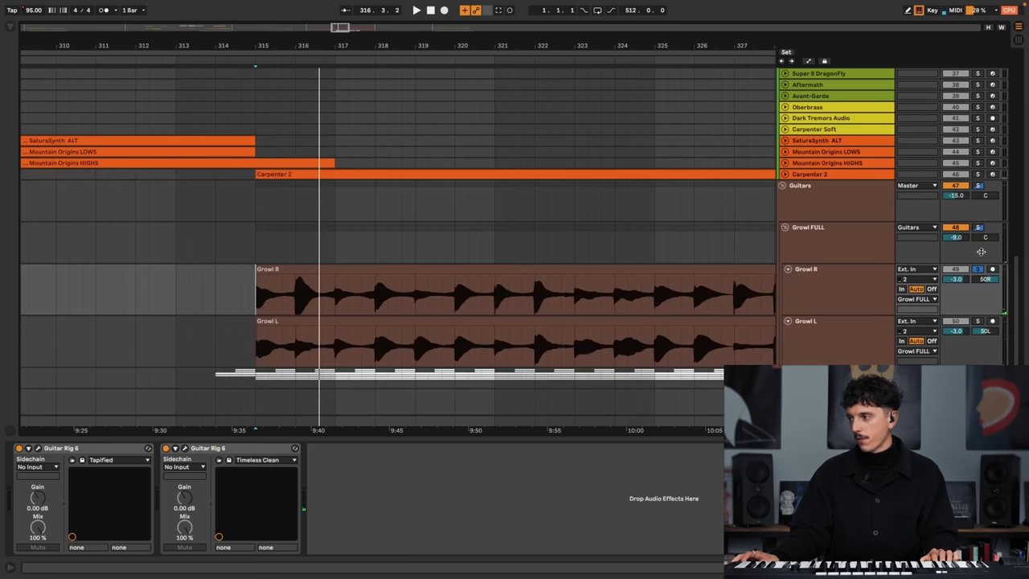
{"action": "left_click", "coordinate": [842, 297]}
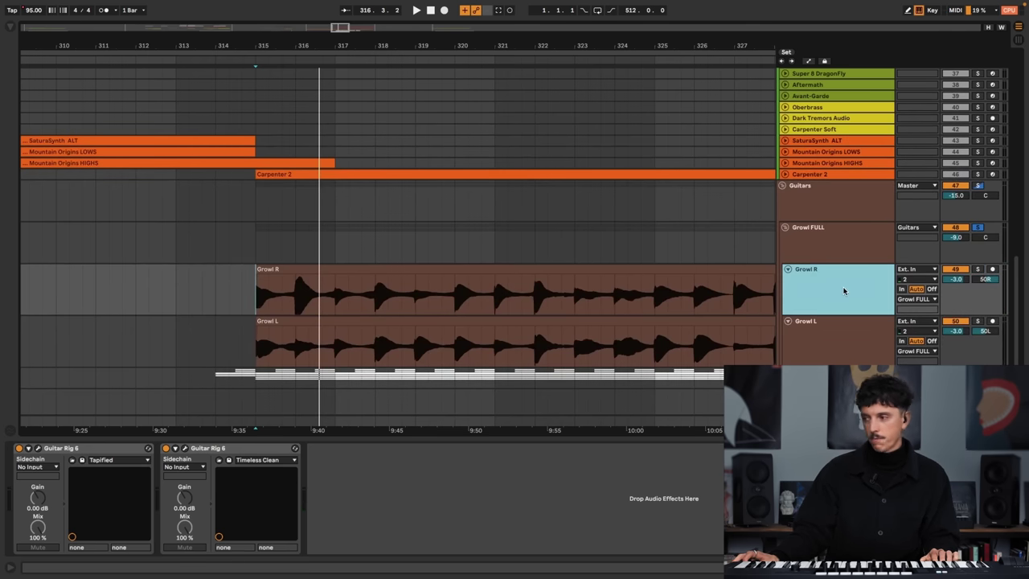
{"action": "left_click", "coordinate": [821, 343]}
{"action": "left_click", "coordinate": [976, 320]}
{"action": "key", "text": "space"}
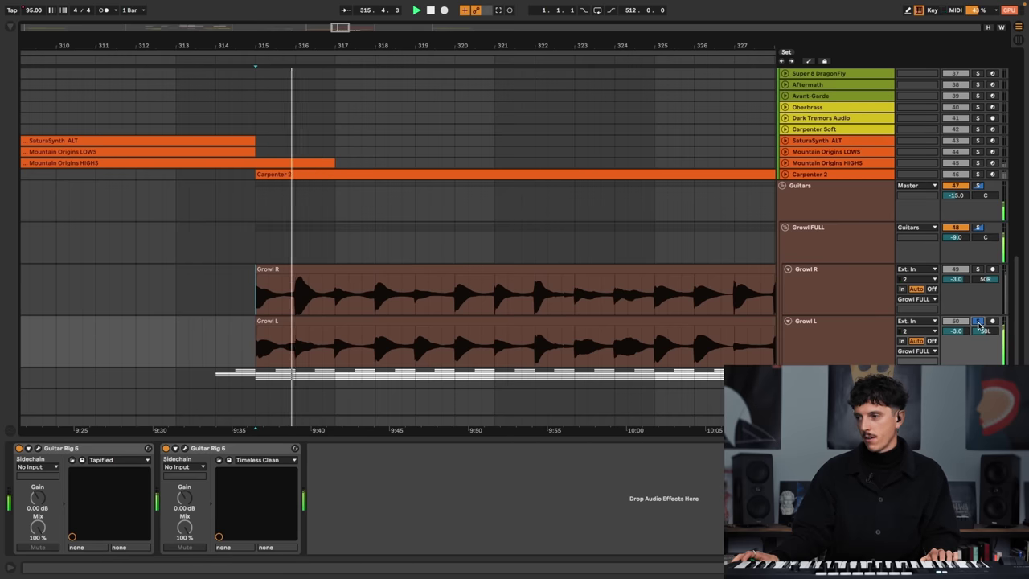
{"action": "left_click", "coordinate": [978, 271]}
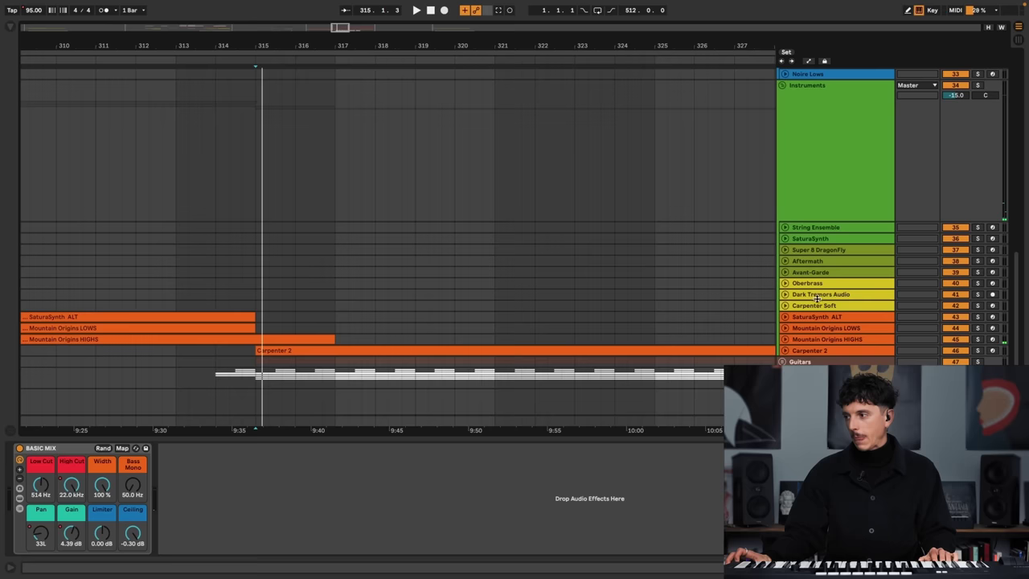
- Unfold and solo the Monark Sub track in the Bass group and play it from bar 315
{"action": "scroll", "coordinate": [836, 309], "scroll_direction": "up", "scroll_amount": 5}
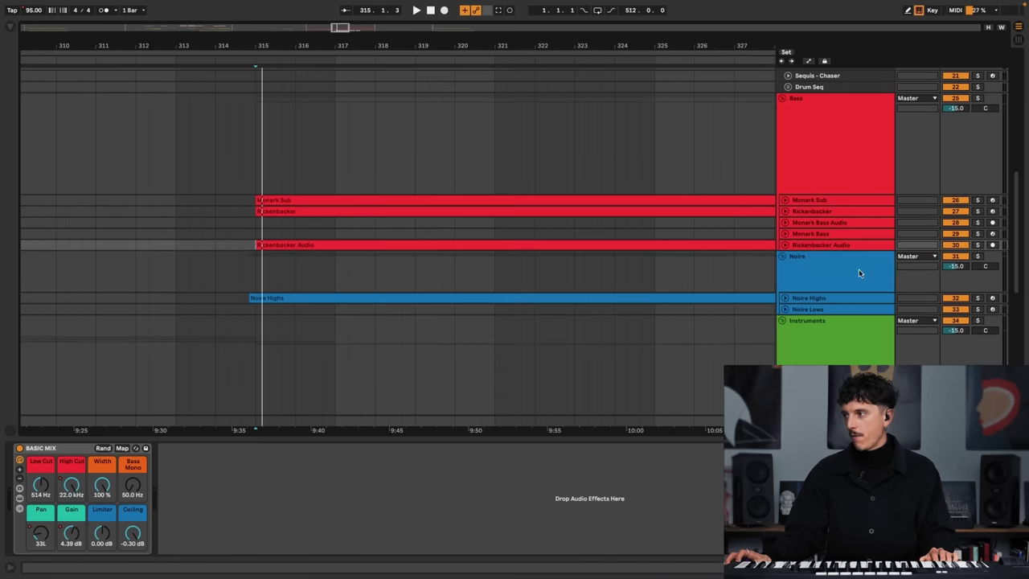
{"action": "left_click", "coordinate": [926, 107]}
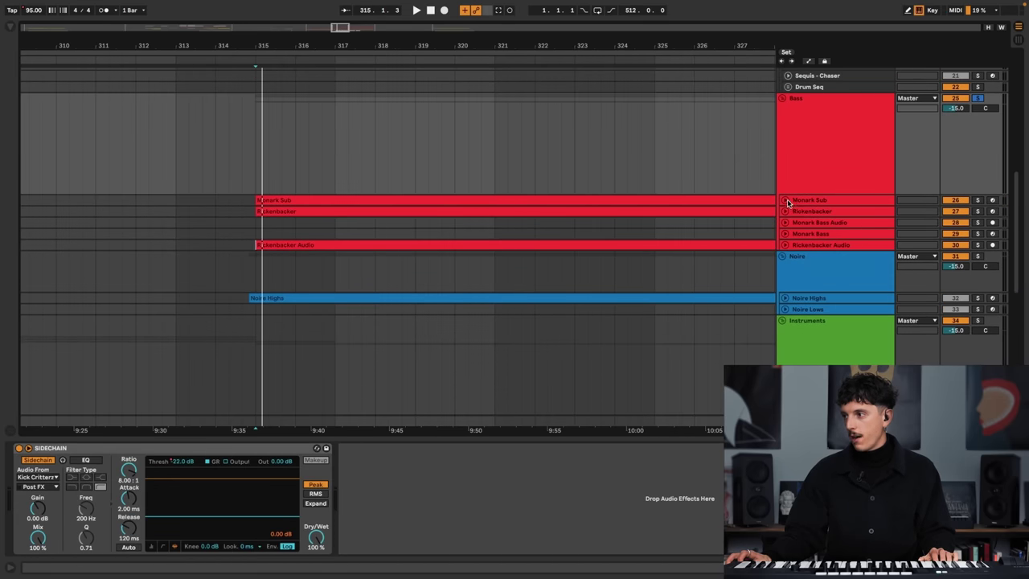
{"action": "left_click", "coordinate": [785, 201]}
{"action": "left_click", "coordinate": [819, 225]}
{"action": "key", "text": "space"}
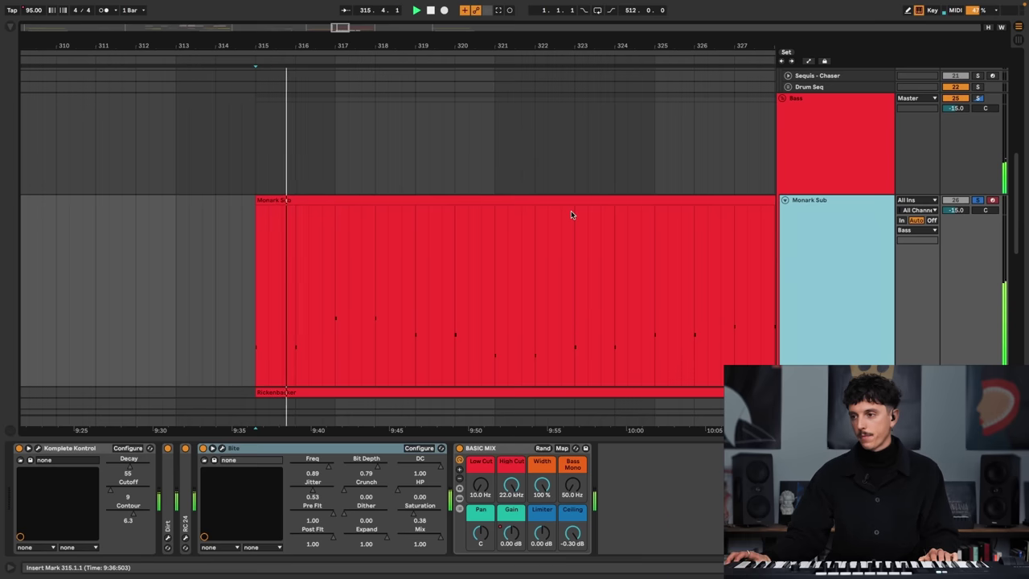
- Solo the Rickenbacker track alongside Monark Sub, unfold it and play both basses from bar 315
{"action": "scroll", "coordinate": [595, 241], "scroll_direction": "down", "scroll_amount": 3}
{"action": "left_click", "coordinate": [836, 248]}
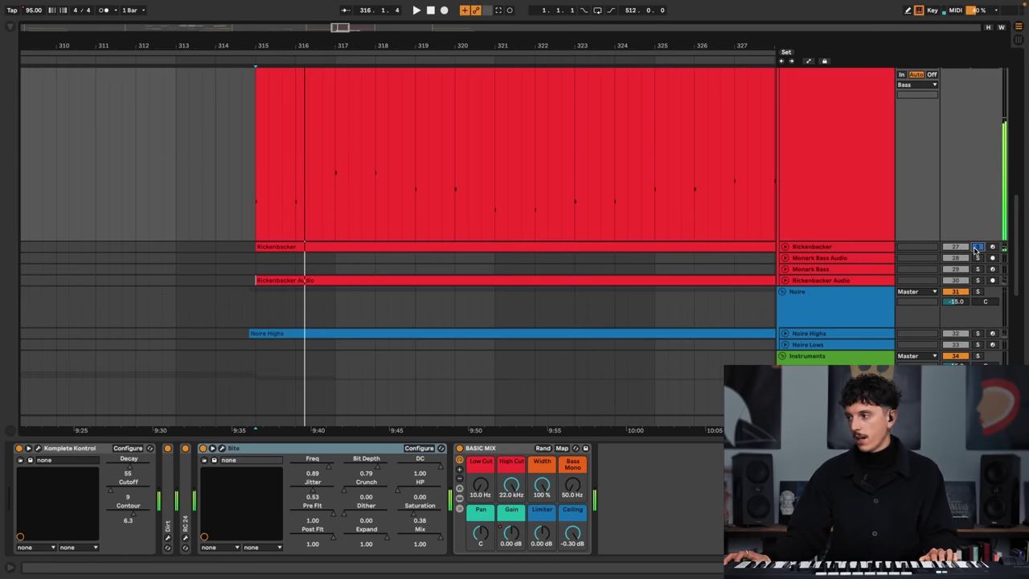
{"action": "left_click", "coordinate": [784, 247]}
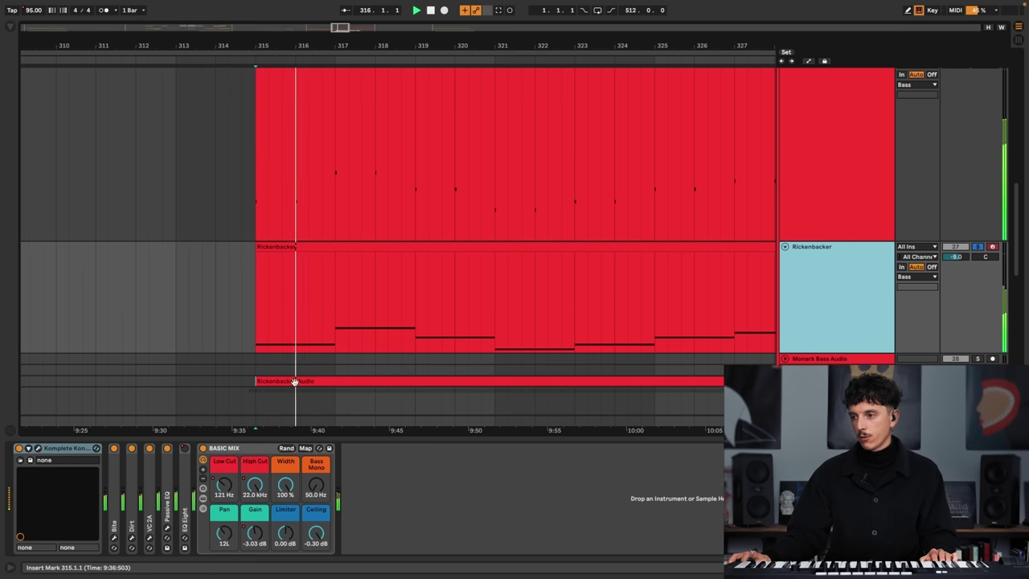
- Unfold the Rickenbacker Audio track, add it to the solo and play the combined bass from bar 315
{"action": "scroll", "coordinate": [474, 279], "scroll_direction": "down", "scroll_amount": 3}
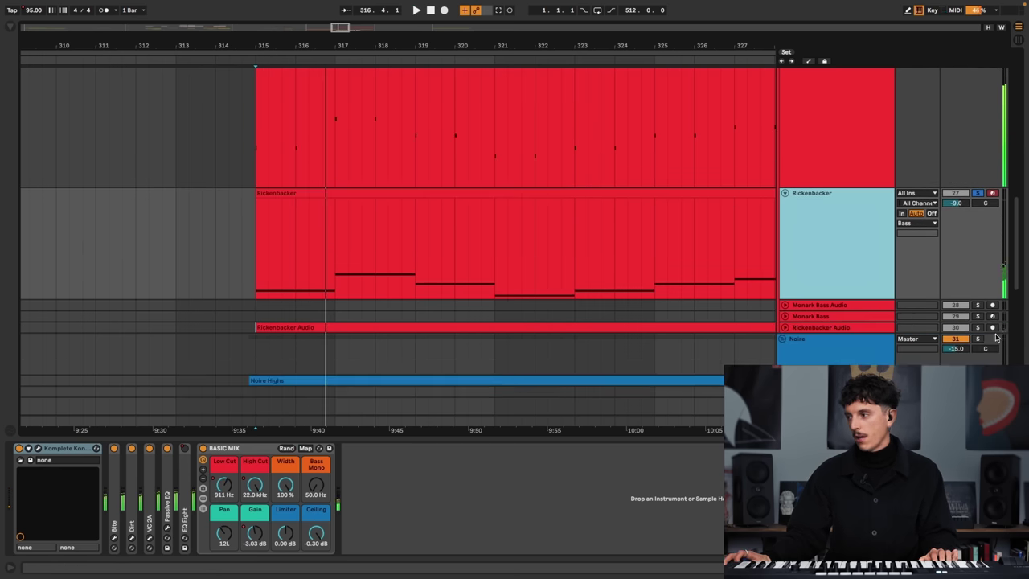
{"action": "left_click", "coordinate": [839, 333]}
{"action": "left_click", "coordinate": [785, 327]}
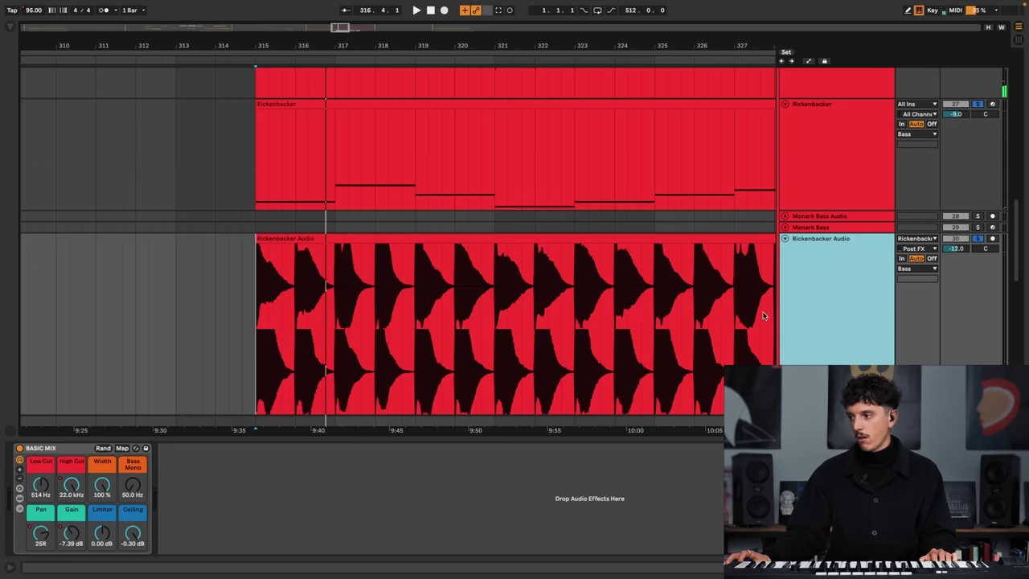
{"action": "key", "text": "space"}
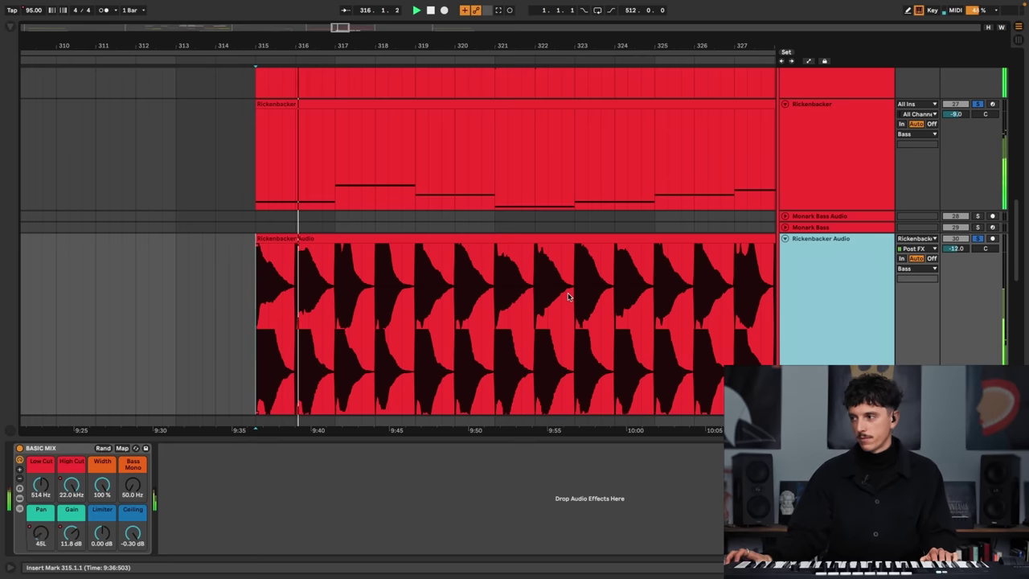
{"action": "key", "text": "space"}
- Fold the bass tracks and play them from bar 315 with Carpenter 2 added to the solo
{"action": "left_click", "coordinate": [784, 240]}
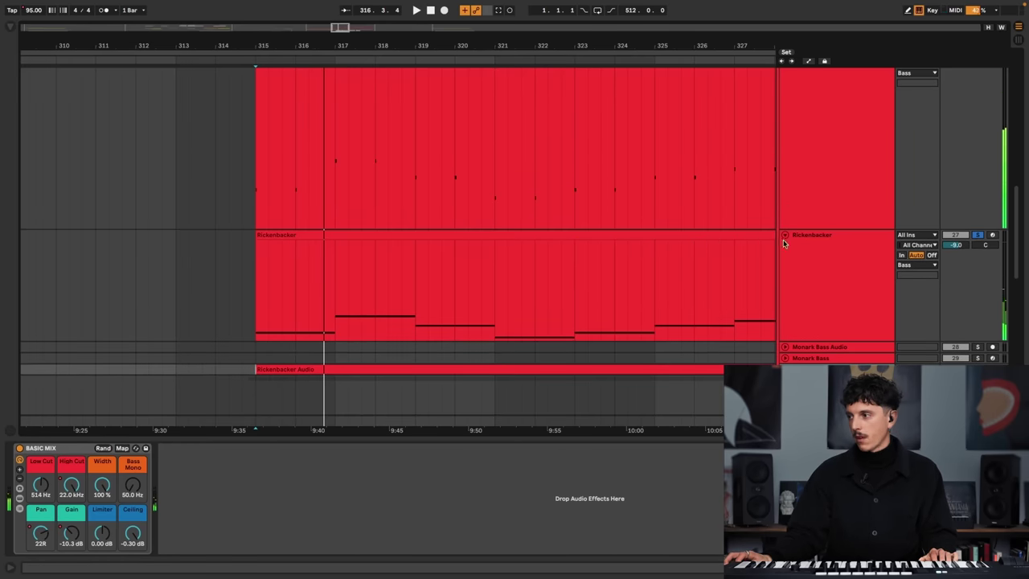
{"action": "left_click", "coordinate": [780, 174]}
{"action": "left_click", "coordinate": [780, 174]}
{"action": "scroll", "coordinate": [834, 246], "scroll_direction": "down", "scroll_amount": 5}
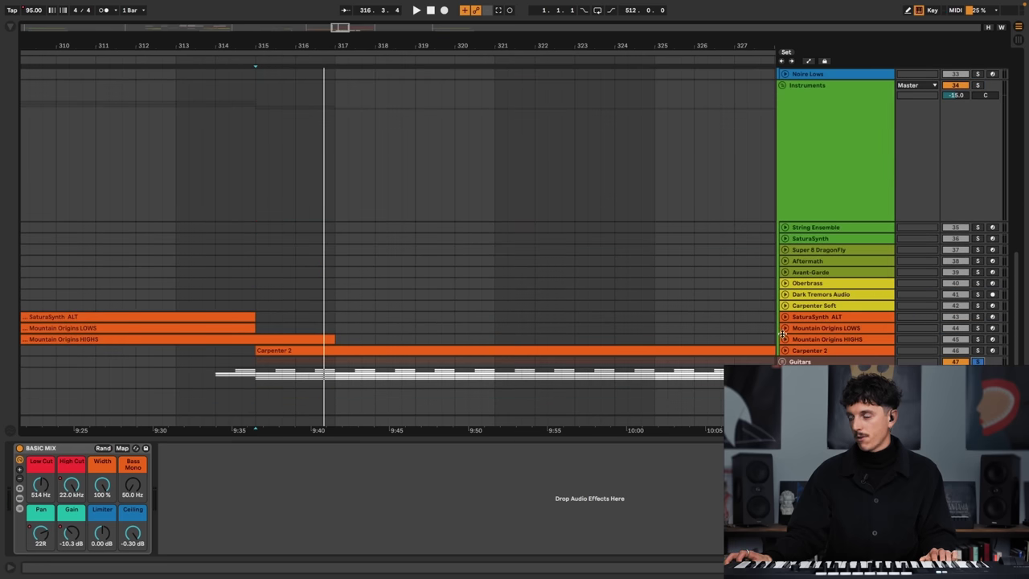
{"action": "key", "text": "space"}
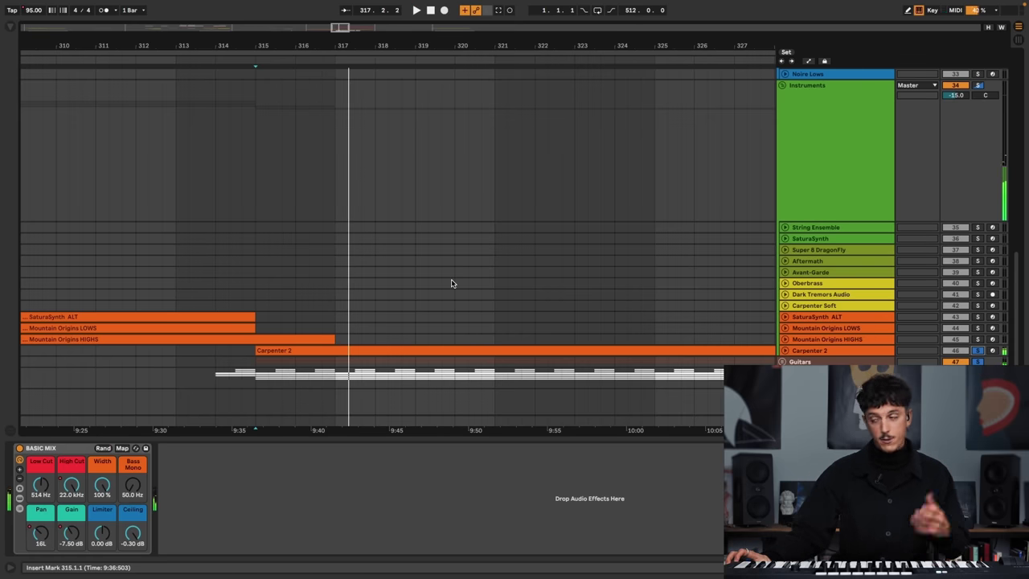
- Solo the FX group to play it, then unfold its Rise group and solo the Table track
{"action": "scroll", "coordinate": [831, 228], "scroll_direction": "up", "scroll_amount": 5}
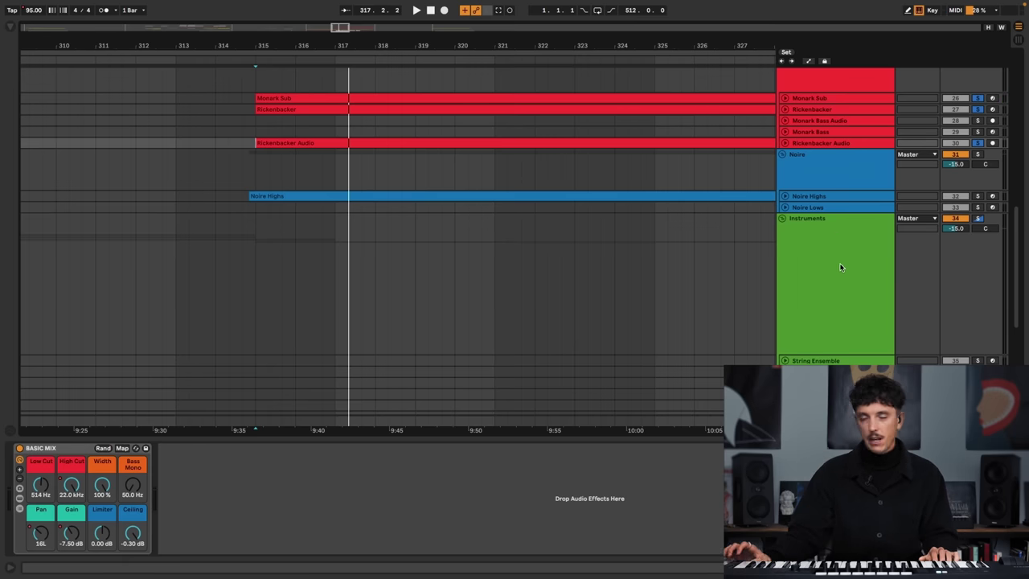
{"action": "scroll", "coordinate": [816, 274], "scroll_direction": "down", "scroll_amount": 4}
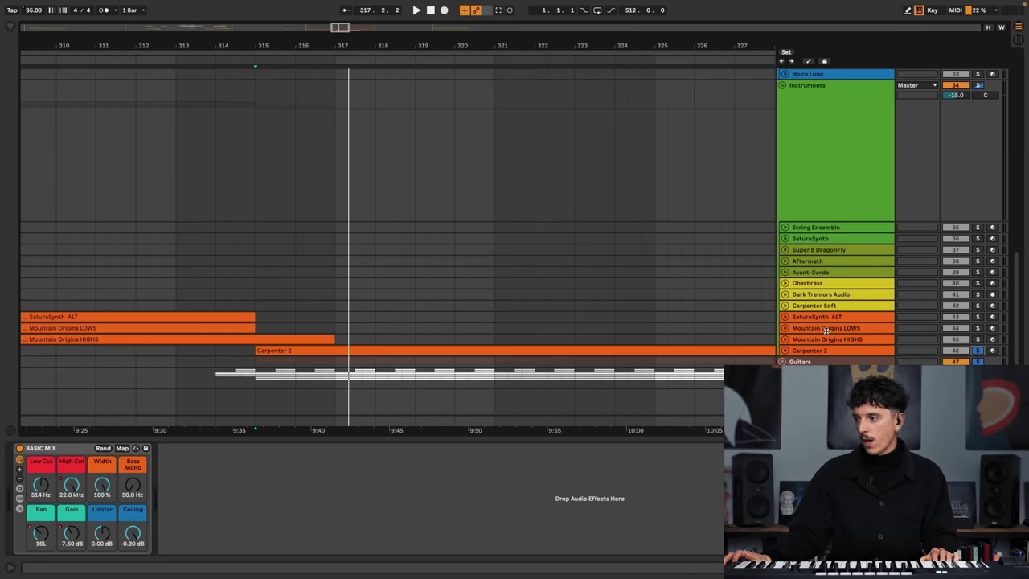
{"action": "left_click", "coordinate": [955, 363]}
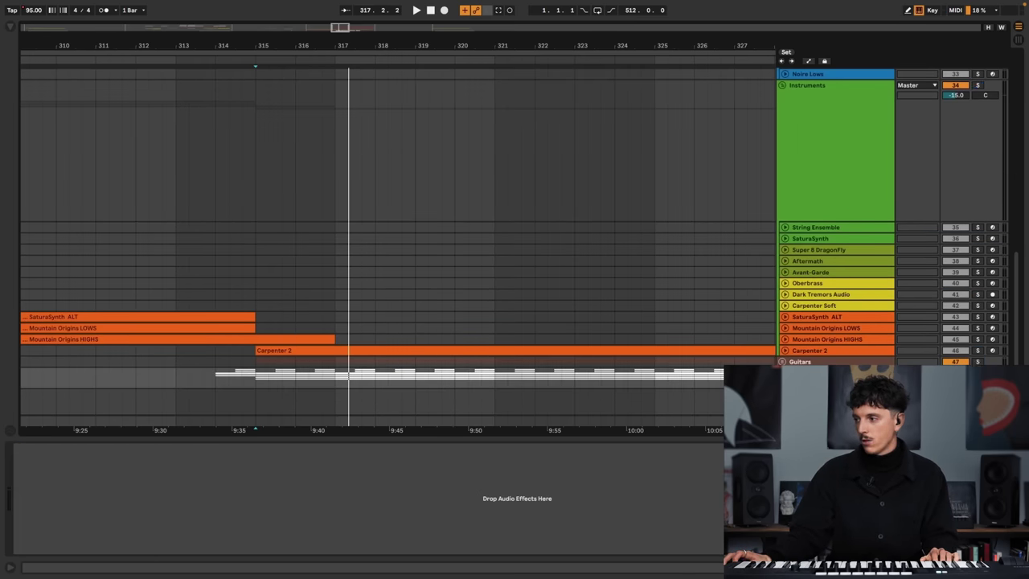
{"action": "scroll", "coordinate": [836, 241], "scroll_direction": "down", "scroll_amount": 2}
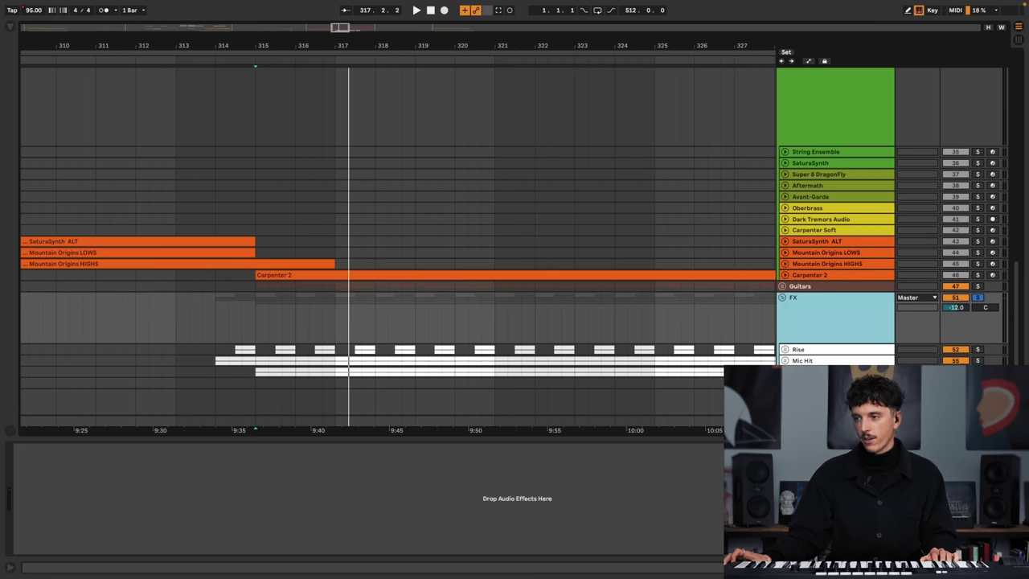
{"action": "key", "text": "space"}
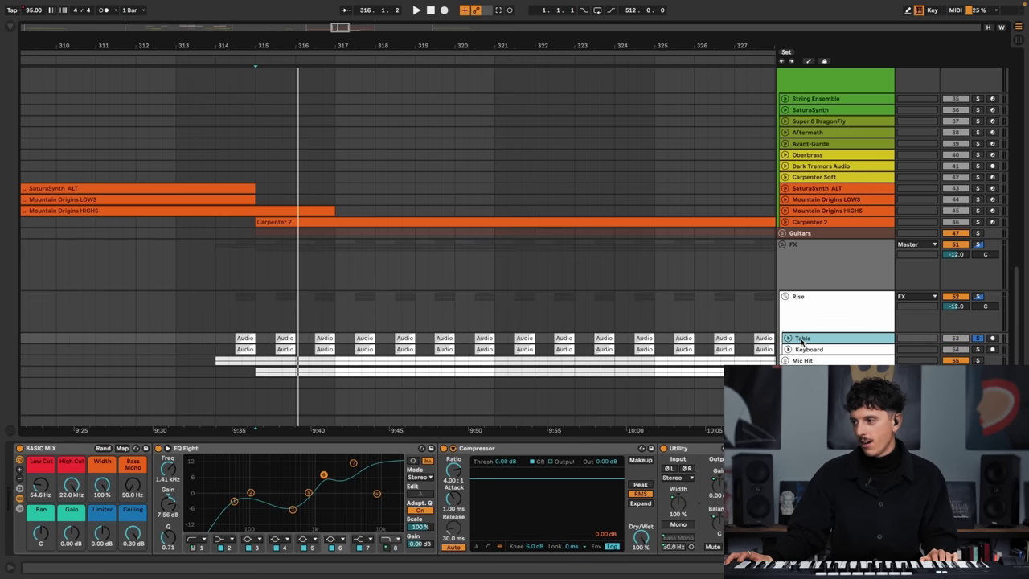
- Unfold the Table track and play its reversed clips from bar 315.3
{"action": "left_click", "coordinate": [788, 338]}
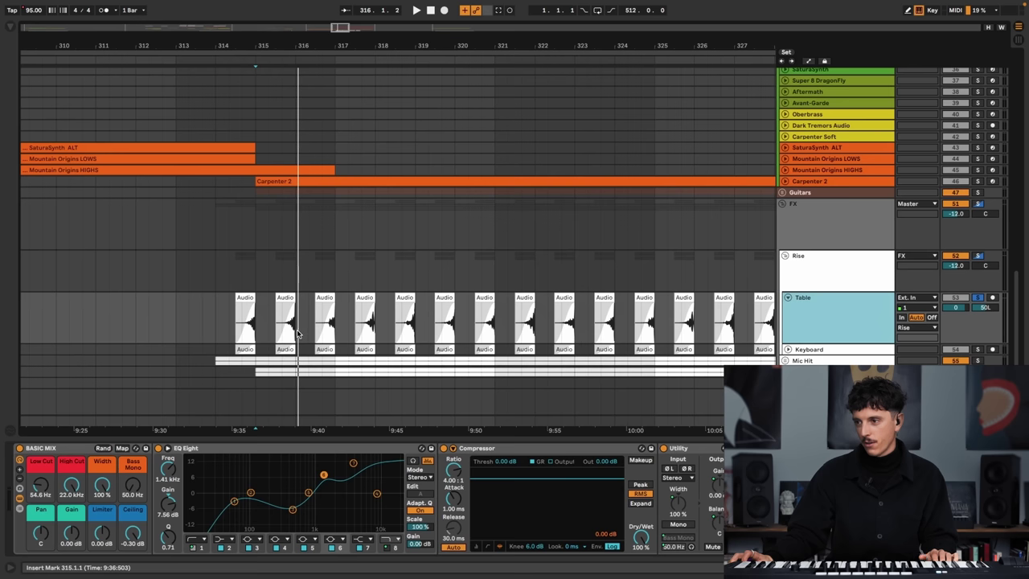
{"action": "left_click", "coordinate": [273, 331]}
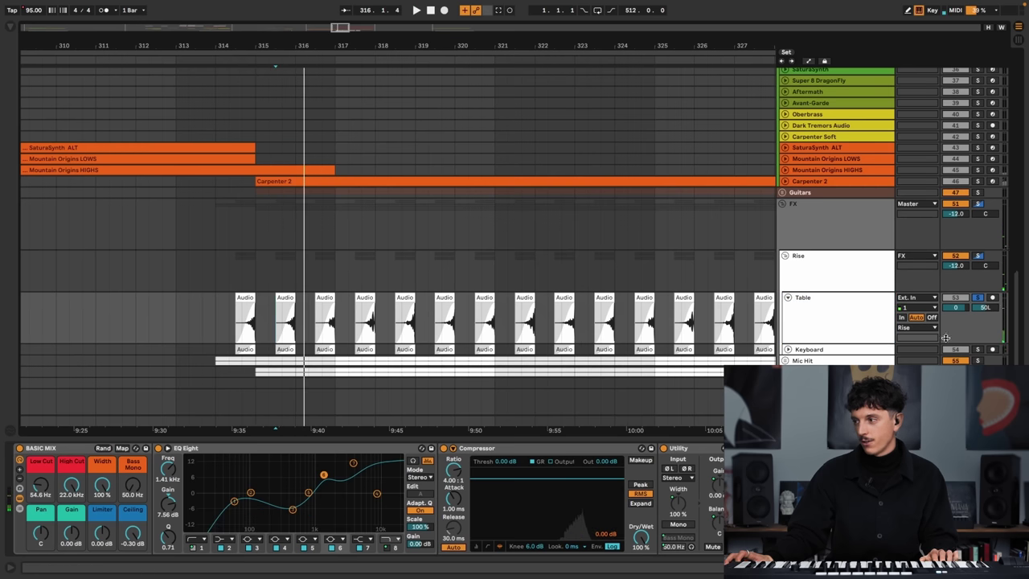
{"action": "key", "text": "space"}
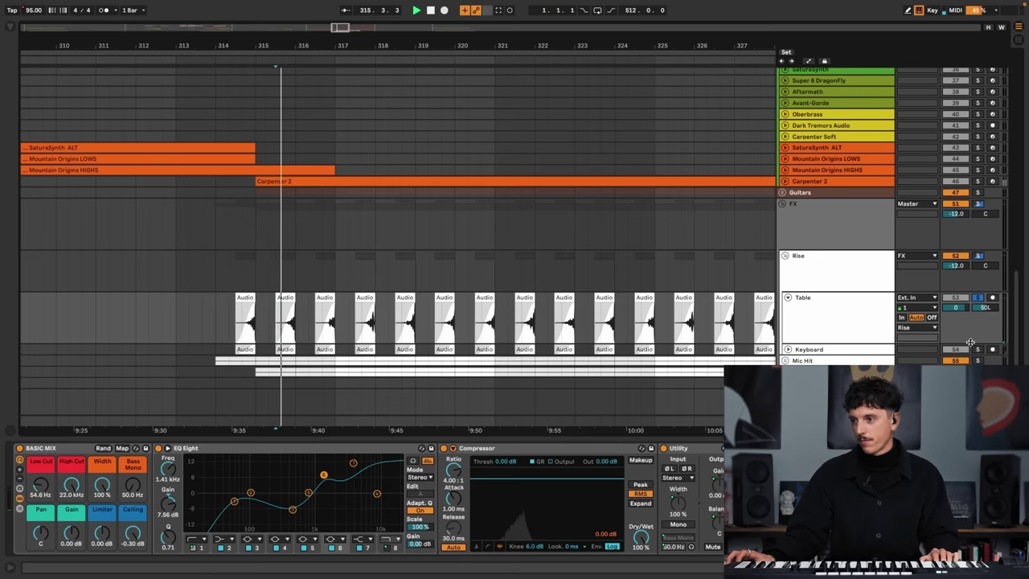
- Solo and unfold the Keyboard track in the Rise group and play it from bar 315.3
{"action": "left_click", "coordinate": [847, 349]}
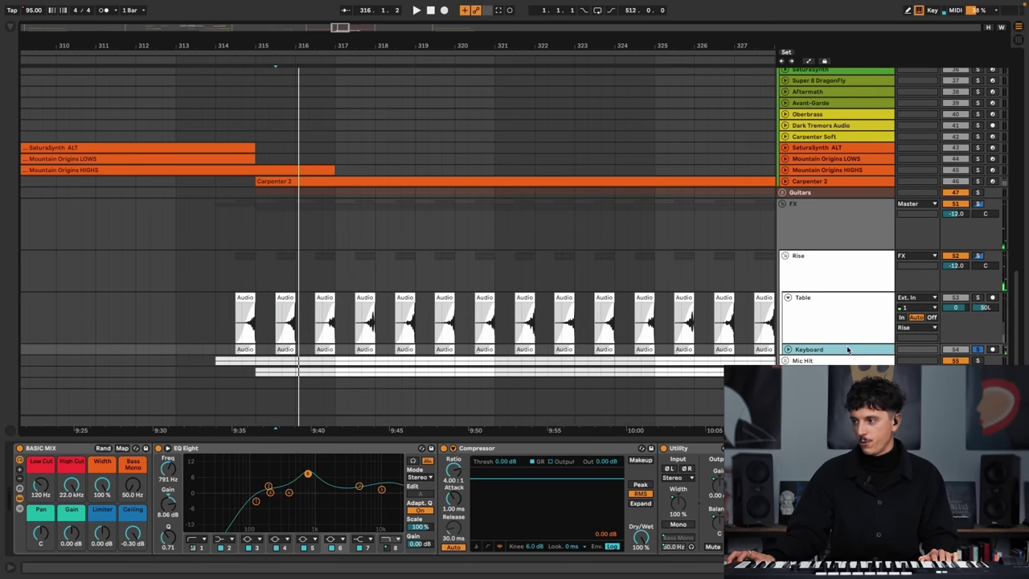
{"action": "left_click", "coordinate": [789, 349]}
{"action": "key", "text": "space"}
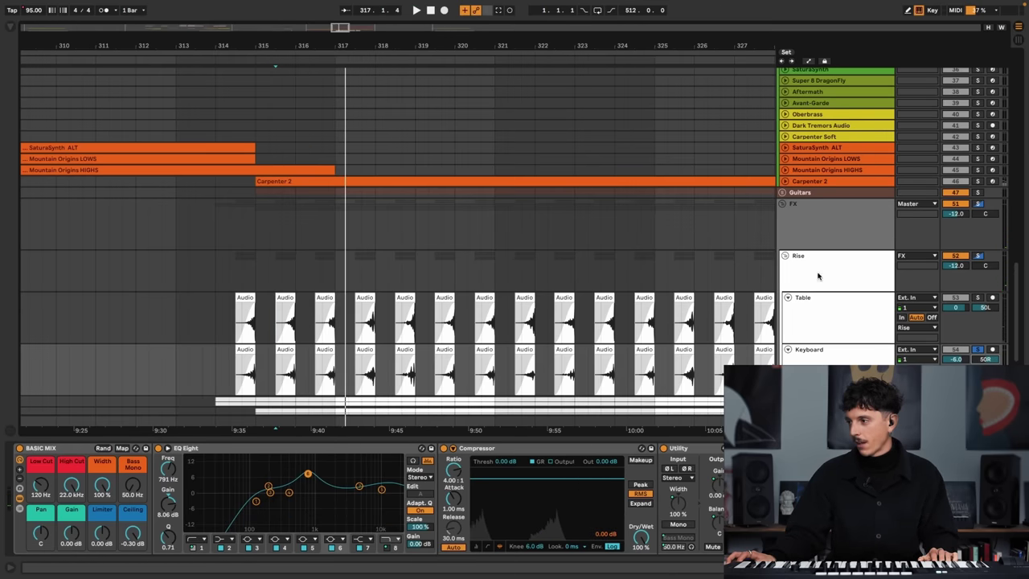
- Fold the Rise group, solo and unfold the Mic Hit group with its Mic Hit L track, and play it
{"action": "left_click", "coordinate": [786, 256]}
{"action": "left_click", "coordinate": [803, 267]}
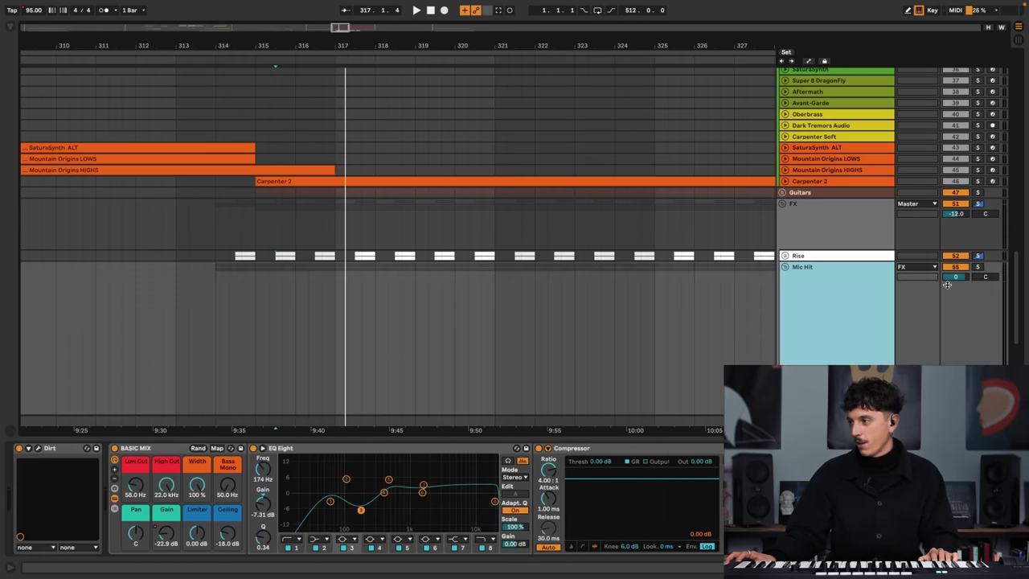
{"action": "scroll", "coordinate": [561, 323], "scroll_direction": "down", "scroll_amount": 3}
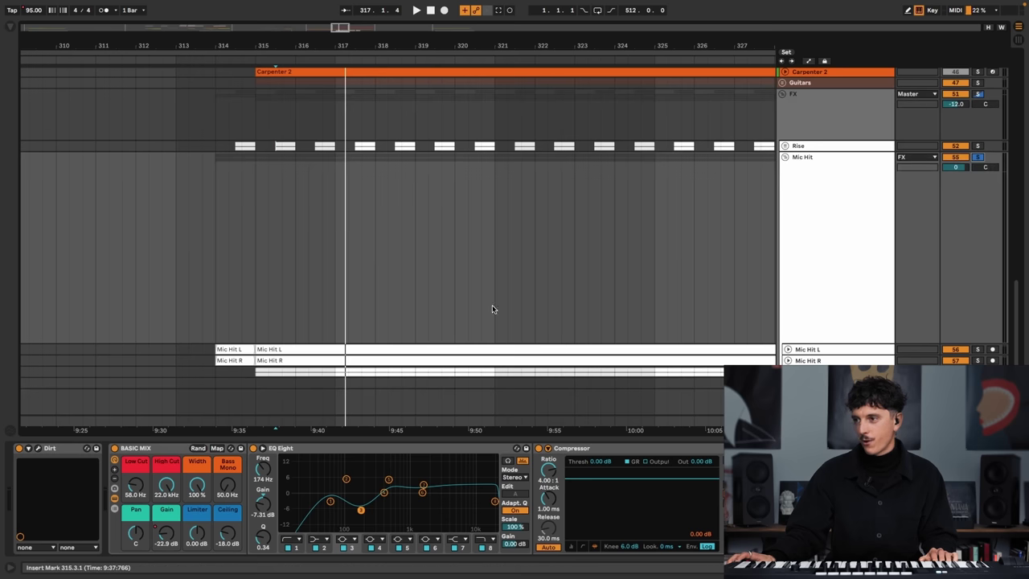
{"action": "left_click", "coordinate": [788, 348]}
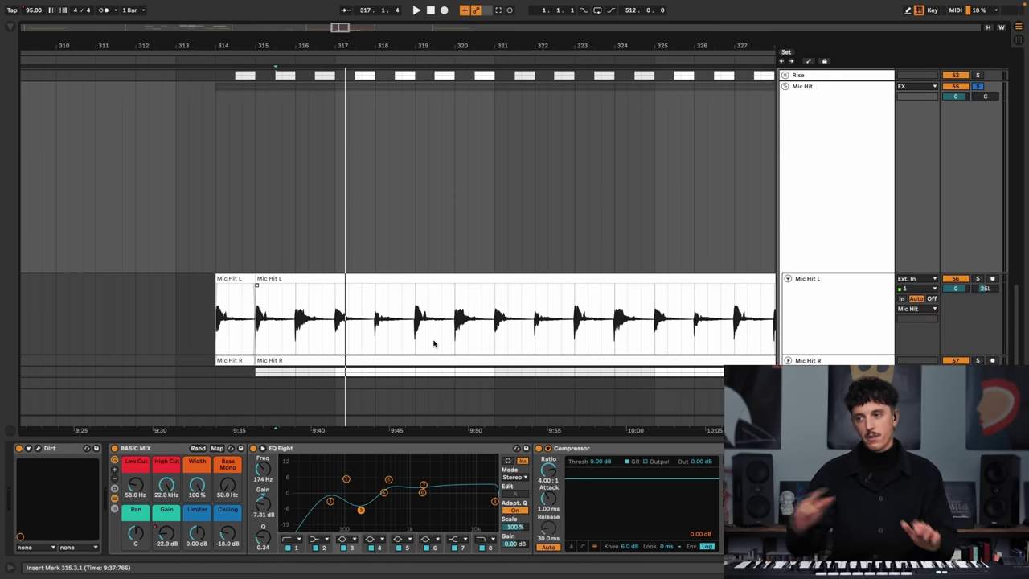
{"action": "key", "text": "space"}
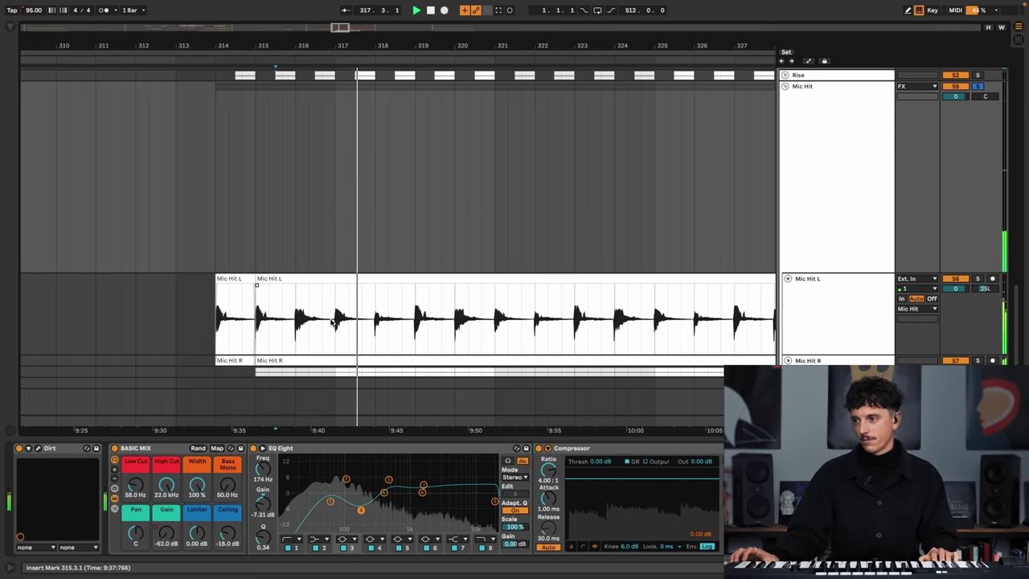
{"action": "key", "text": "space"}
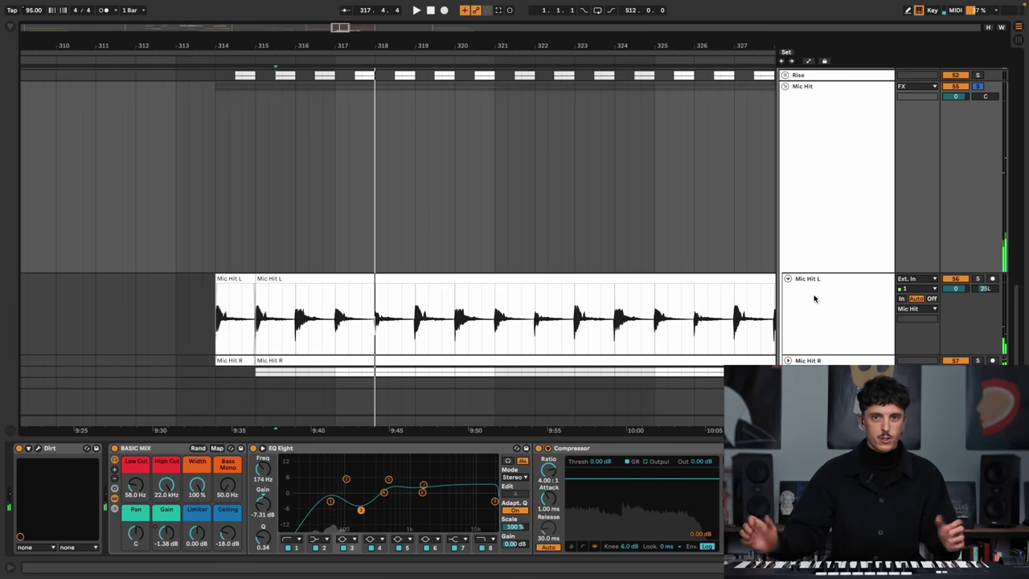
- Fold the Mic Hit L track and the Mic Hit group
{"action": "left_click", "coordinate": [787, 279]}
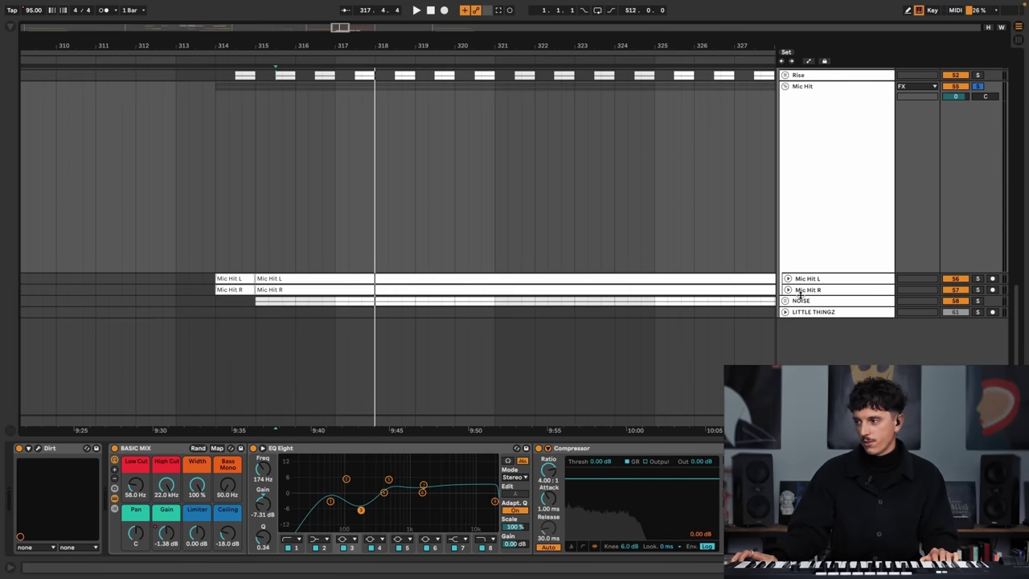
{"action": "left_click", "coordinate": [847, 223]}
{"action": "left_click", "coordinate": [786, 133]}
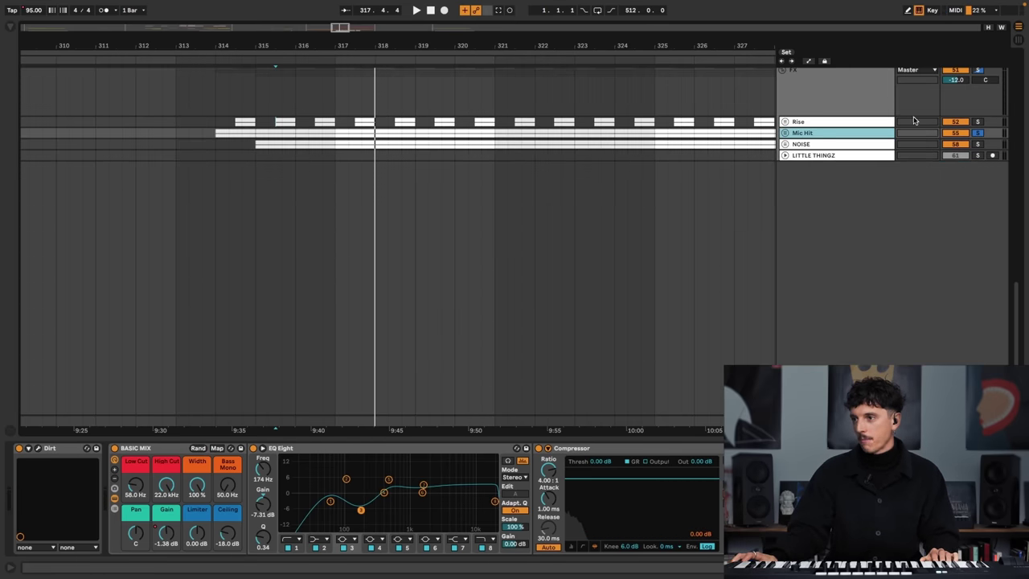
- Clear all solos and play the full mix from bar 315.3, then from bar 339 where the Mountain Origins clips start
{"action": "scroll", "coordinate": [913, 121], "scroll_direction": "up", "scroll_amount": 5}
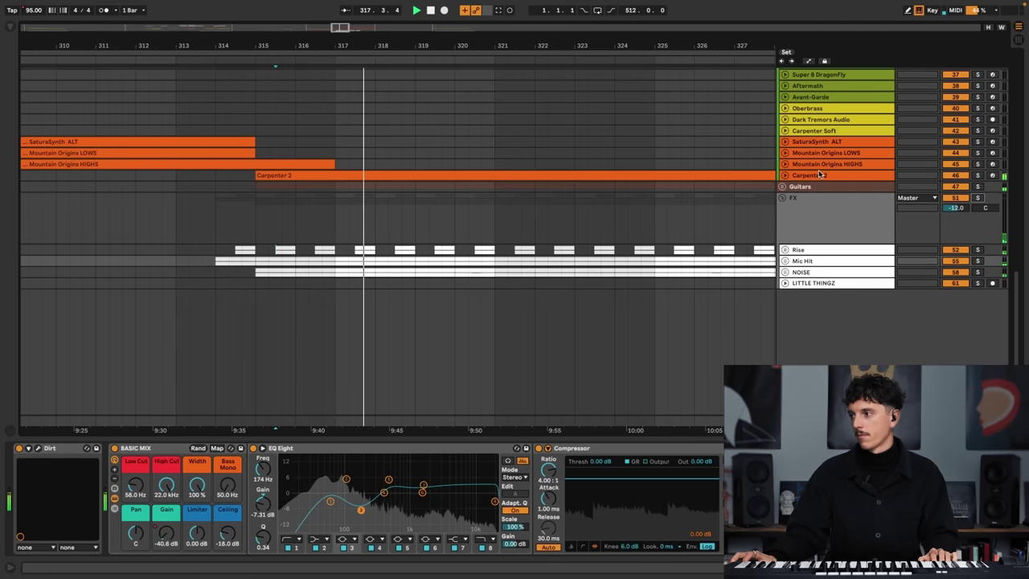
{"action": "left_click", "coordinate": [828, 213]}
{"action": "scroll", "coordinate": [556, 184], "scroll_direction": "up", "scroll_amount": 3}
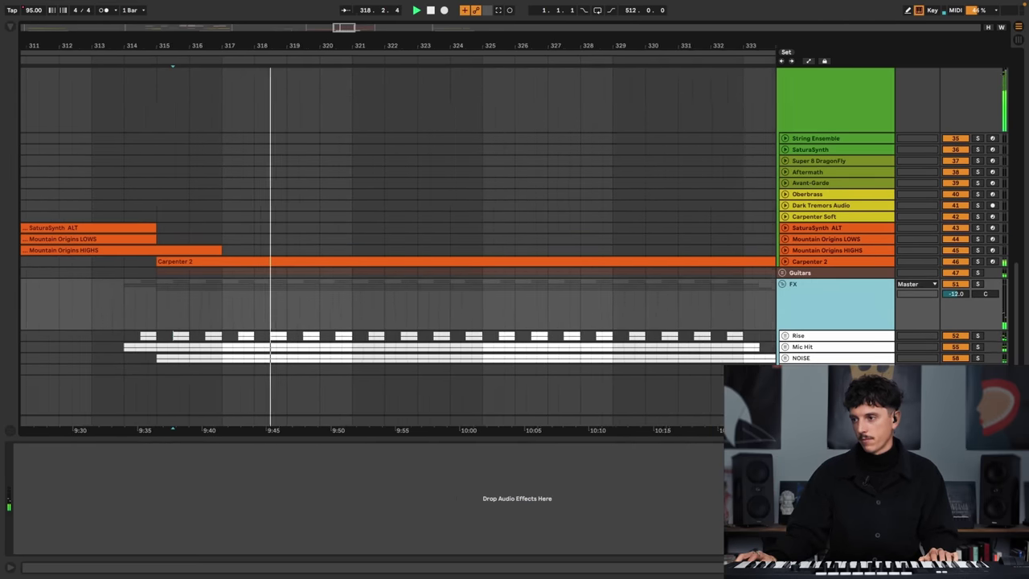
{"action": "scroll", "coordinate": [462, 301], "scroll_direction": "down", "scroll_amount": 5}
{"action": "scroll", "coordinate": [361, 248], "scroll_direction": "up", "scroll_amount": 2}
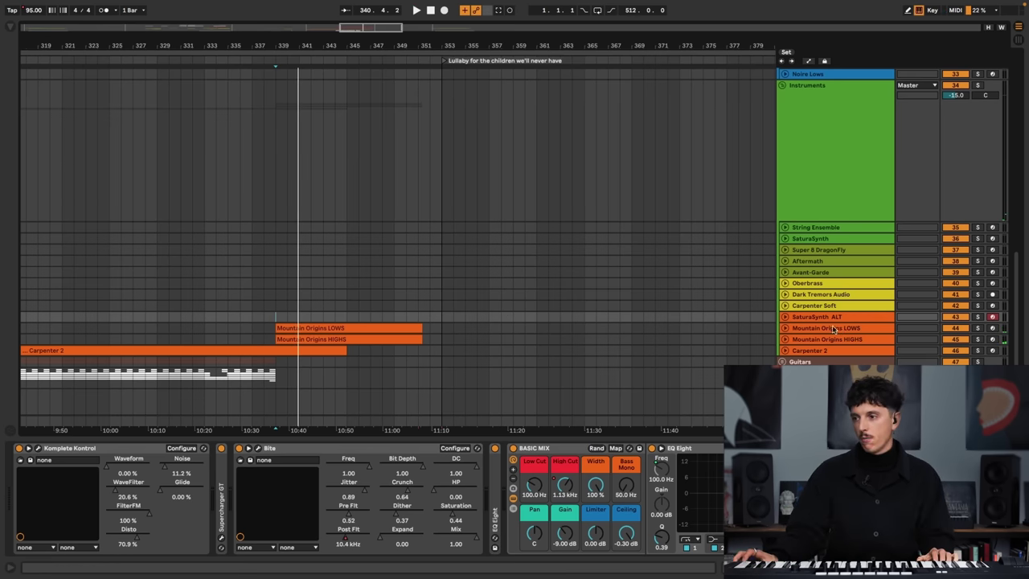
- Play the Mountain Origins ending from bar 341 up to the run-up to the Lullaby section
{"action": "left_click", "coordinate": [295, 314]}
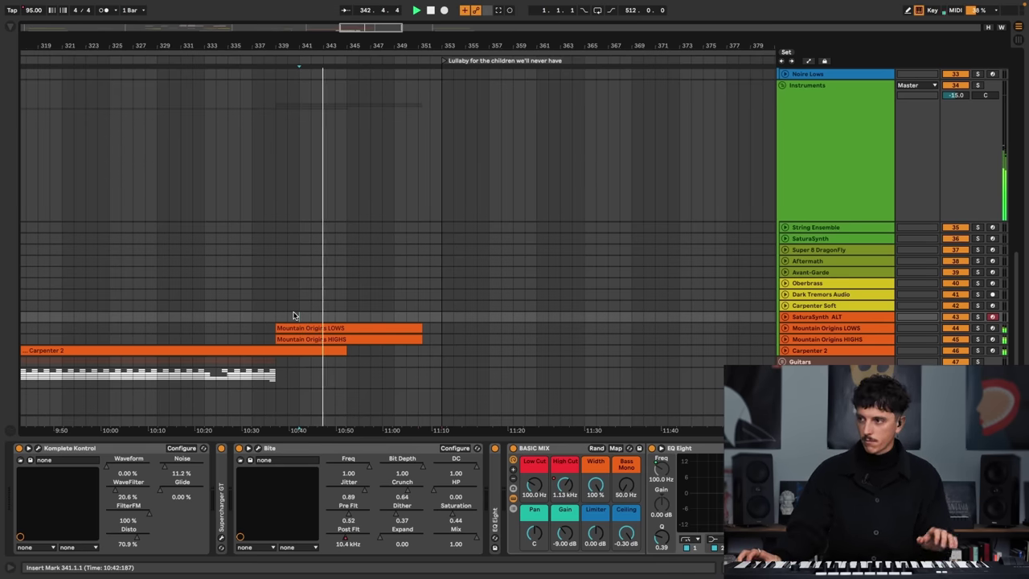
{"action": "scroll", "coordinate": [339, 316], "scroll_direction": "up", "scroll_amount": 2}
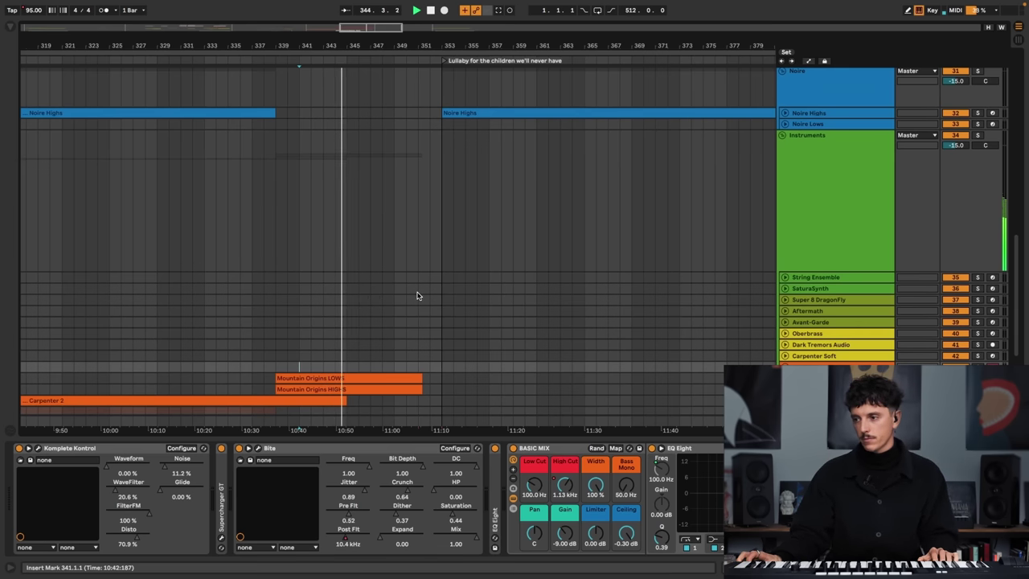
{"action": "left_click_drag", "start_coordinate": [426, 46], "coordinate": [395, 39]}
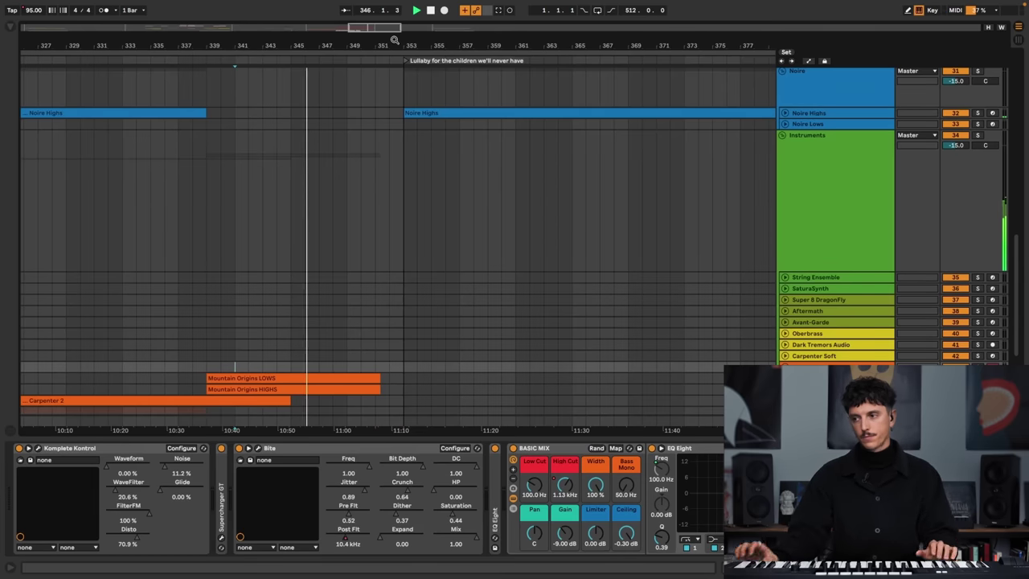
{"action": "scroll", "coordinate": [396, 240], "scroll_direction": "down", "scroll_amount": 1}
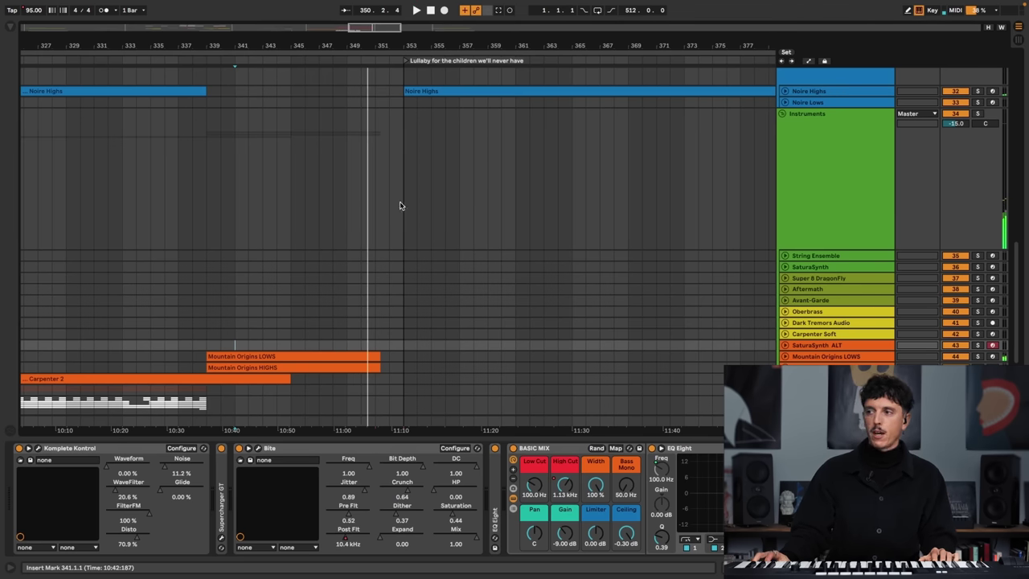
- Play the "Lullaby for the children we'll never have" section from bar 353 and unfold the Noire Highs track
{"action": "left_click", "coordinate": [407, 141]}
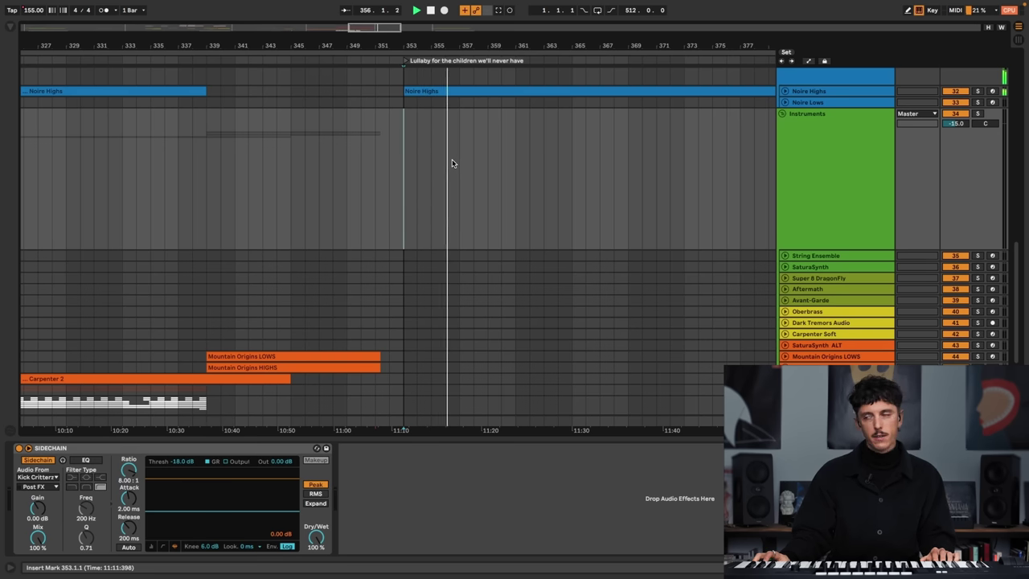
{"action": "left_click", "coordinate": [425, 92]}
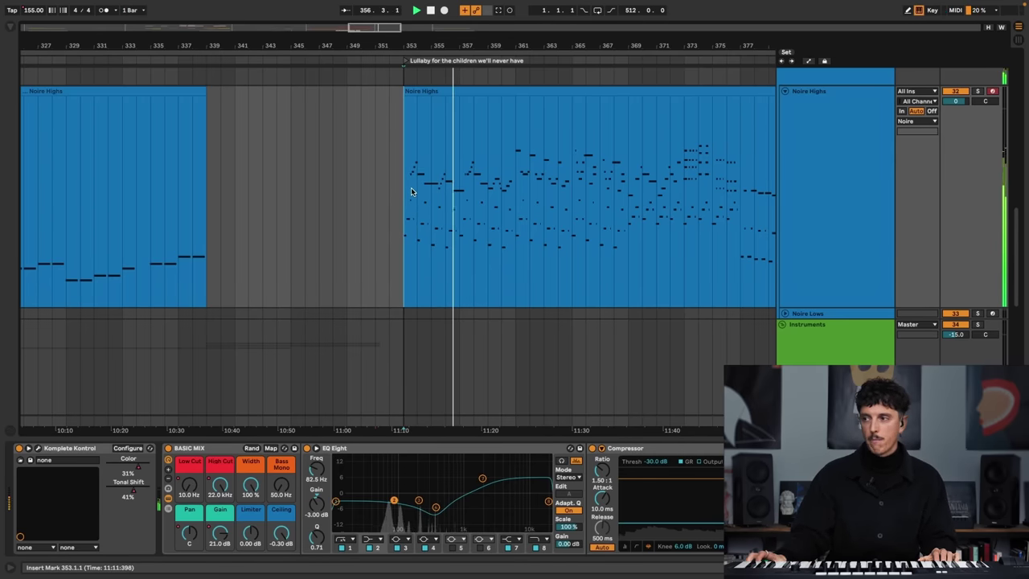
{"action": "scroll", "coordinate": [434, 213], "scroll_direction": "down", "scroll_amount": 6}
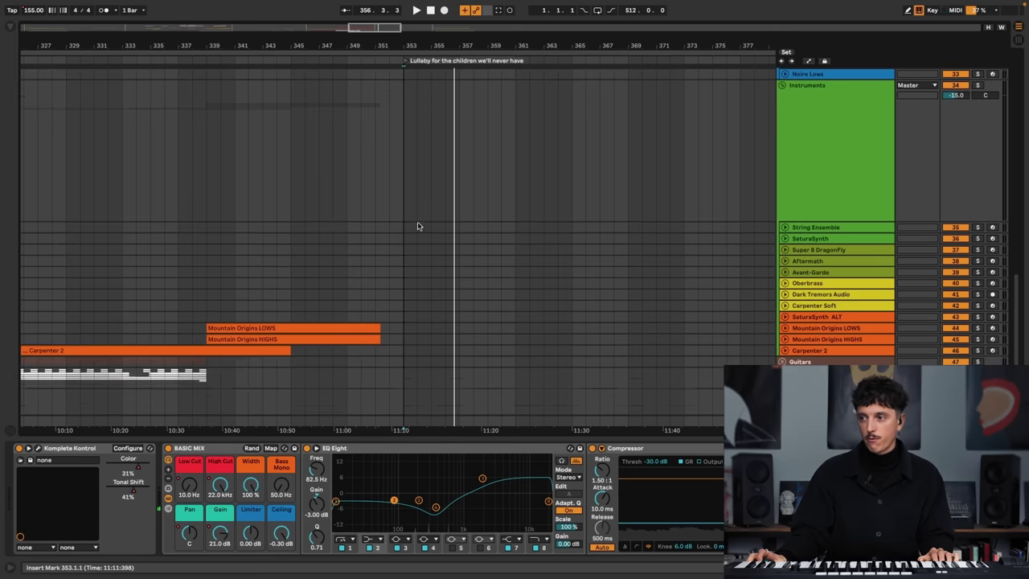
- Play the Mountain Origins ending from bar 342, then the Noire Highs part of the Lullaby section from bar 353
{"action": "left_click", "coordinate": [245, 239]}
{"action": "key", "text": "space"}
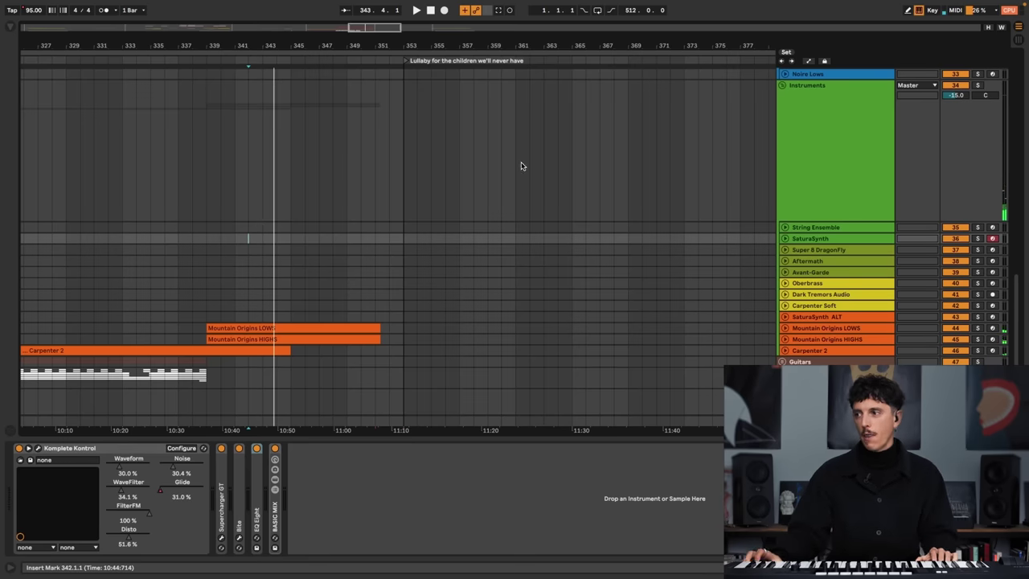
{"action": "scroll", "coordinate": [521, 166], "scroll_direction": "up", "scroll_amount": 4}
{"action": "left_click", "coordinate": [402, 175]}
{"action": "key", "text": "space"}
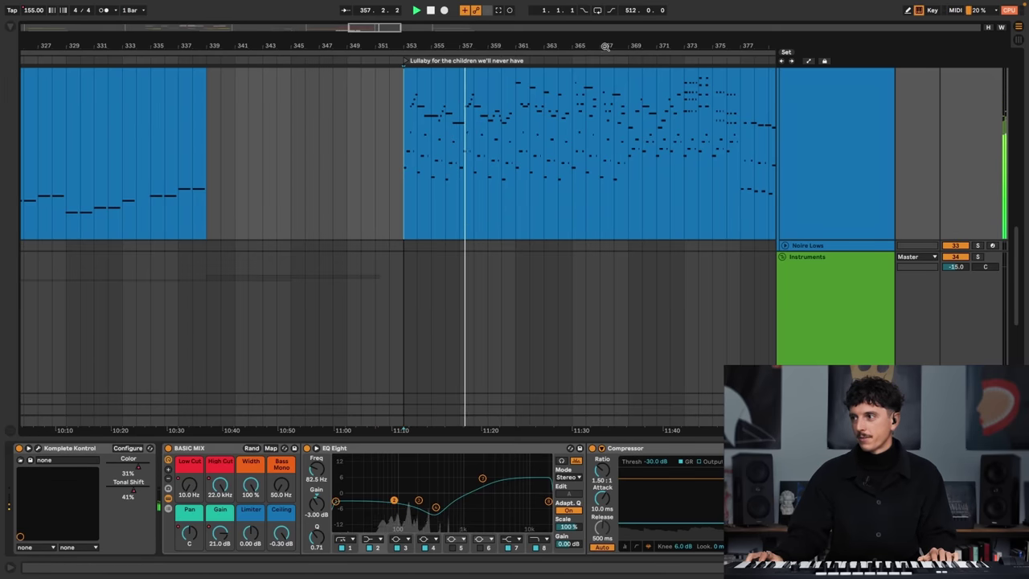
{"action": "scroll", "coordinate": [571, 78], "scroll_direction": "right", "scroll_amount": 10}
{"action": "scroll", "coordinate": [313, 117], "scroll_direction": "down", "scroll_amount": 3}
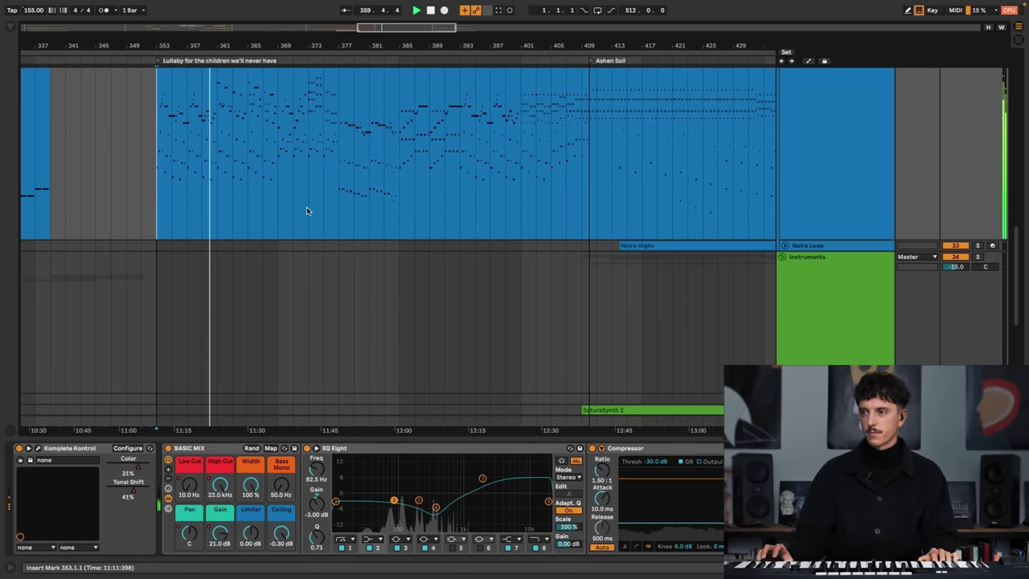
- Play the transition into the Ashen Soil section from bar 407 and fold the Noire Highs track
{"action": "scroll", "coordinate": [349, 163], "scroll_direction": "up", "scroll_amount": 2}
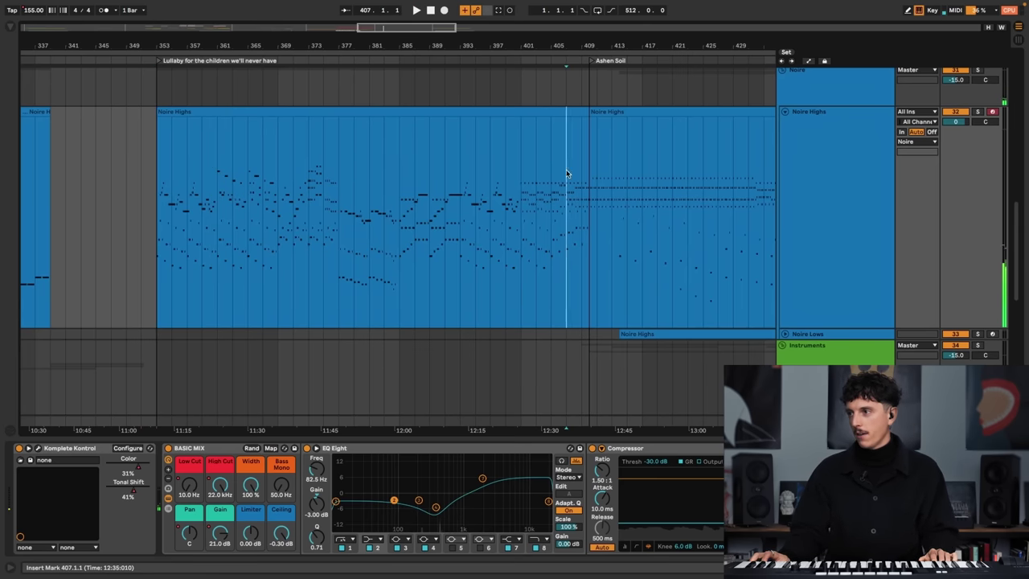
{"action": "key", "text": "space"}
{"action": "key", "text": "plus"}
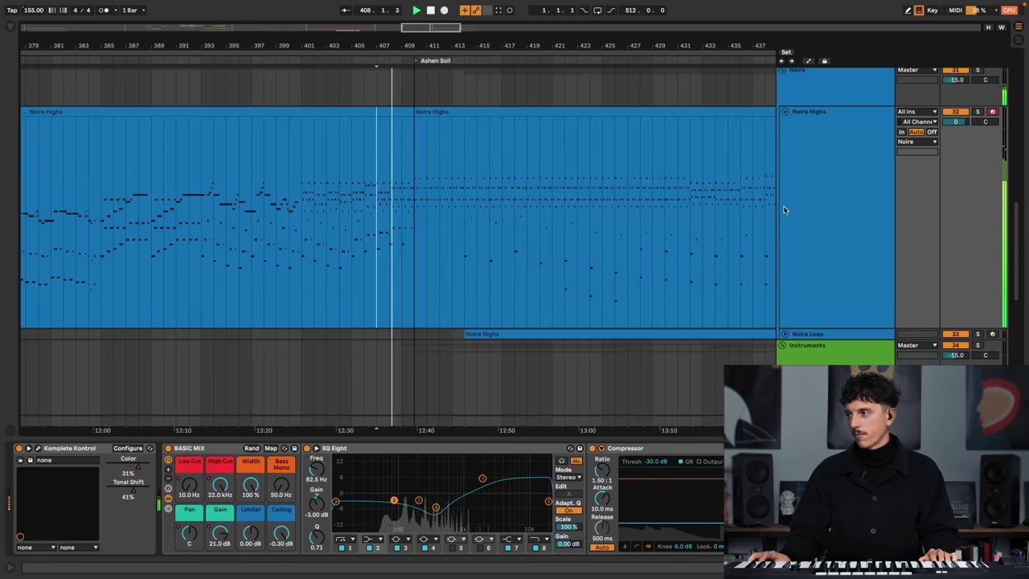
{"action": "left_click", "coordinate": [784, 111]}
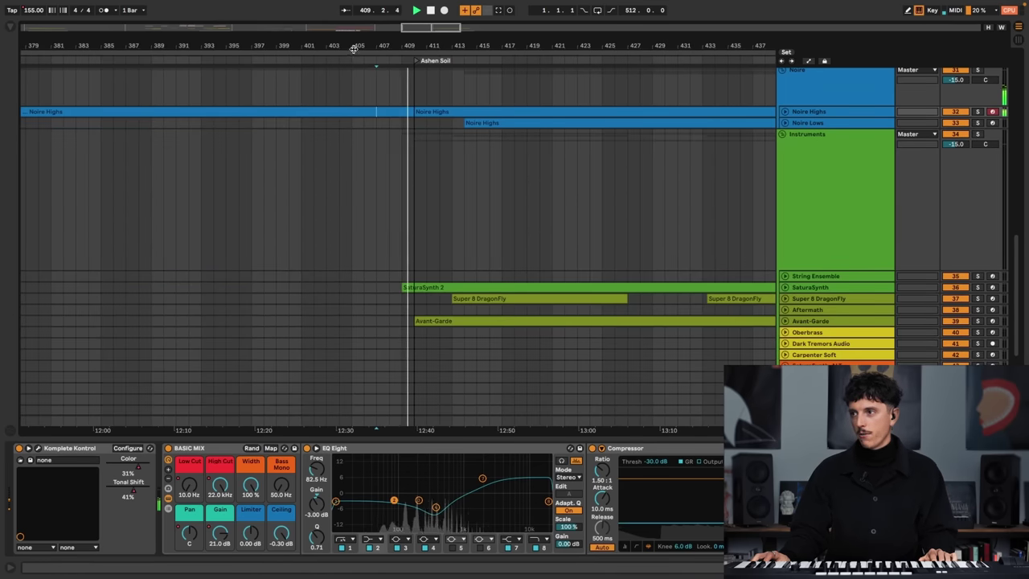
- Unfold the Noire Highs track and play the start of the Ashen Soil section from bar 409
{"action": "left_click_drag", "start_coordinate": [353, 50], "coordinate": [454, 51]}
{"action": "left_click", "coordinate": [784, 112]}
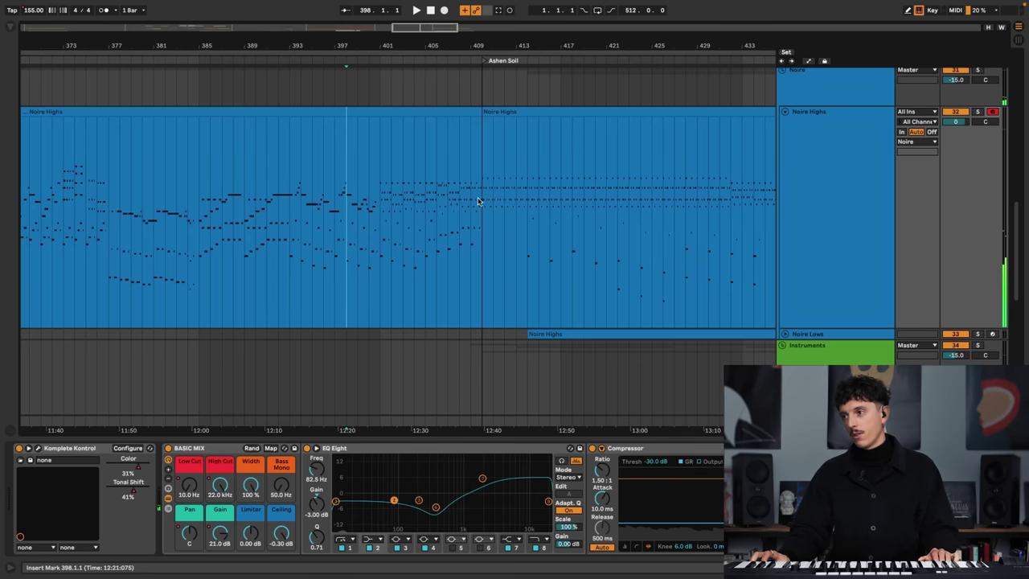
{"action": "left_click", "coordinate": [478, 199]}
{"action": "left_click_drag", "start_coordinate": [540, 48], "coordinate": [218, 47]}
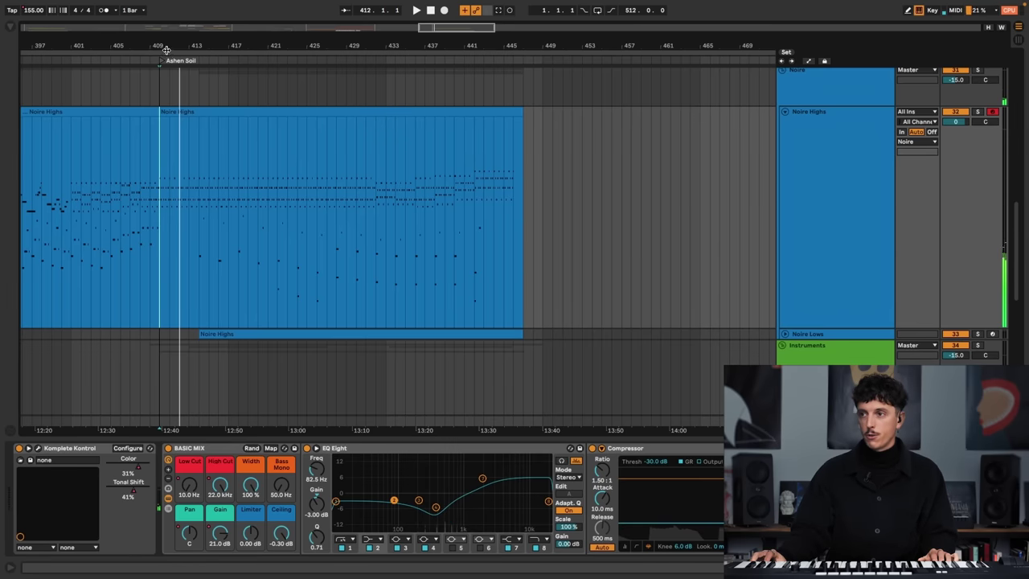
- Play from bar 396 through the transition into Ashen Soil up to bar 416, folding the Noire Highs track
{"action": "left_click_drag", "start_coordinate": [166, 50], "coordinate": [328, 111]}
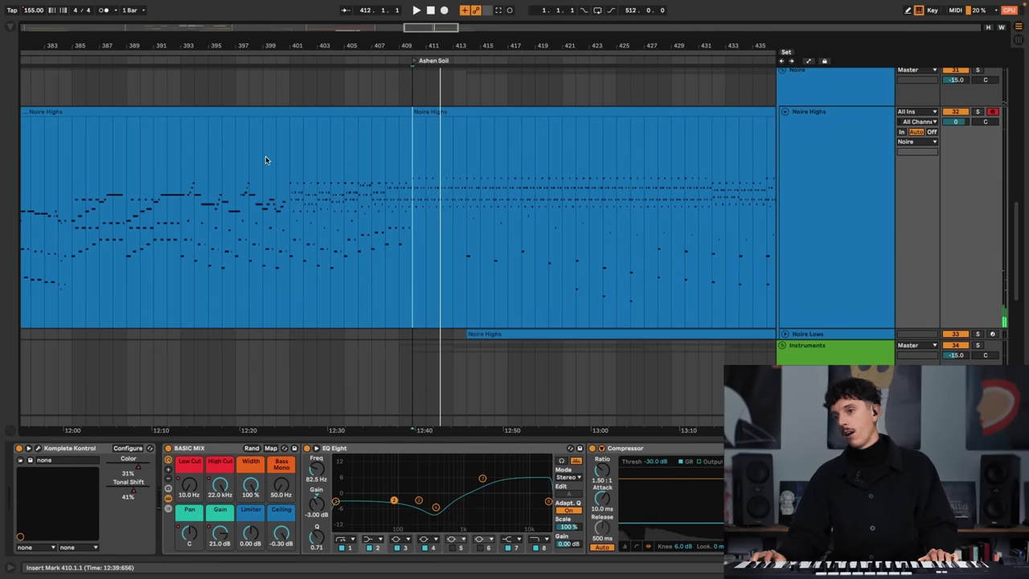
{"action": "left_click_drag", "start_coordinate": [228, 41], "coordinate": [300, 41]}
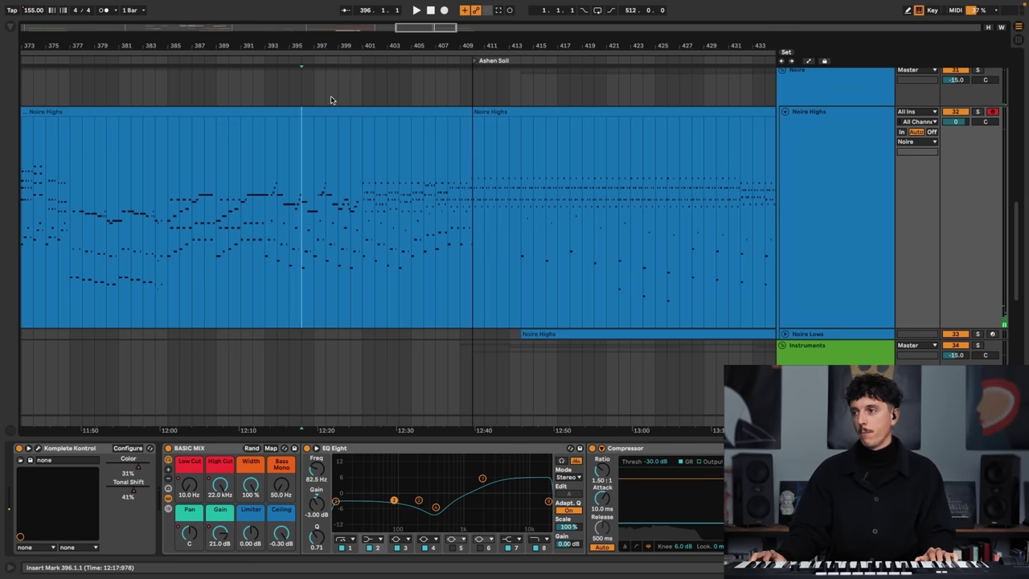
{"action": "key", "text": "plus"}
{"action": "key", "text": "space"}
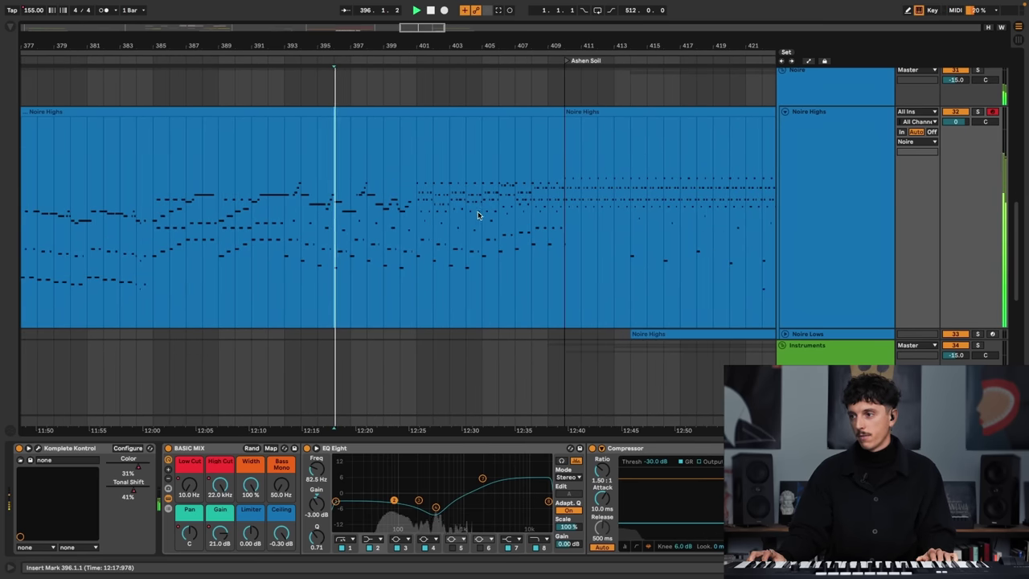
{"action": "left_click_drag", "start_coordinate": [524, 45], "coordinate": [202, 48]}
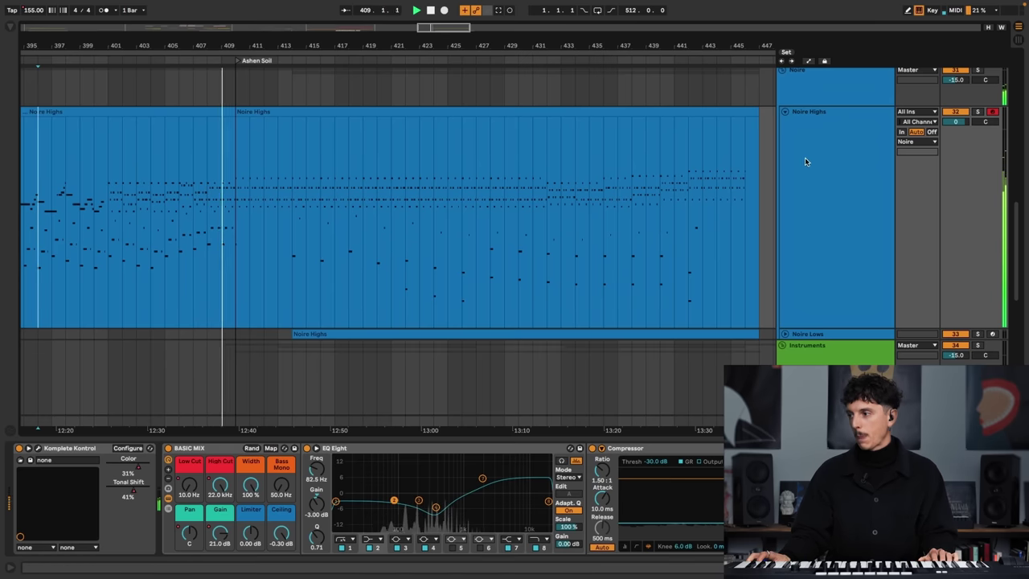
{"action": "left_click", "coordinate": [786, 113]}
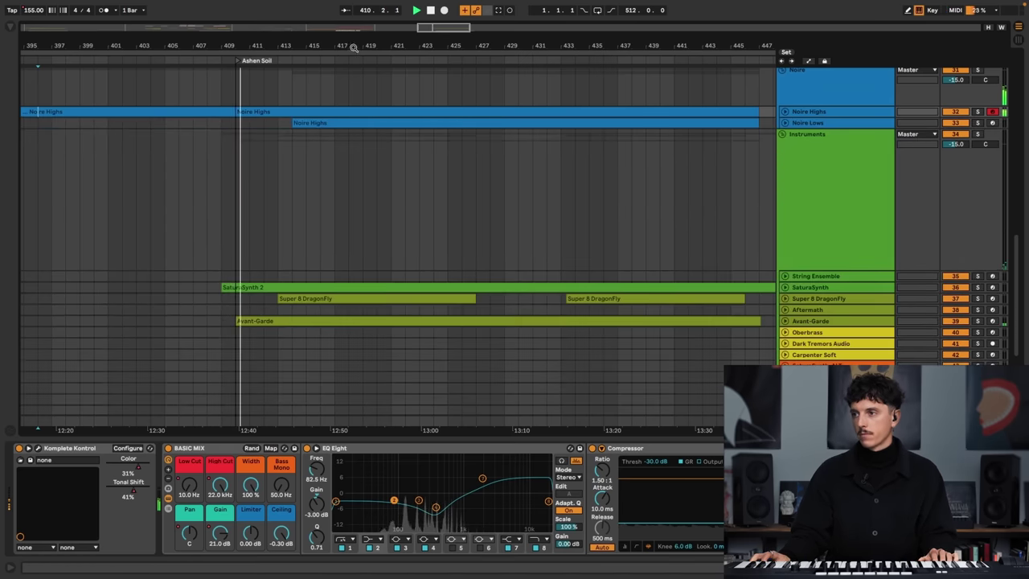
{"action": "left_click_drag", "start_coordinate": [327, 52], "coordinate": [327, 46]}
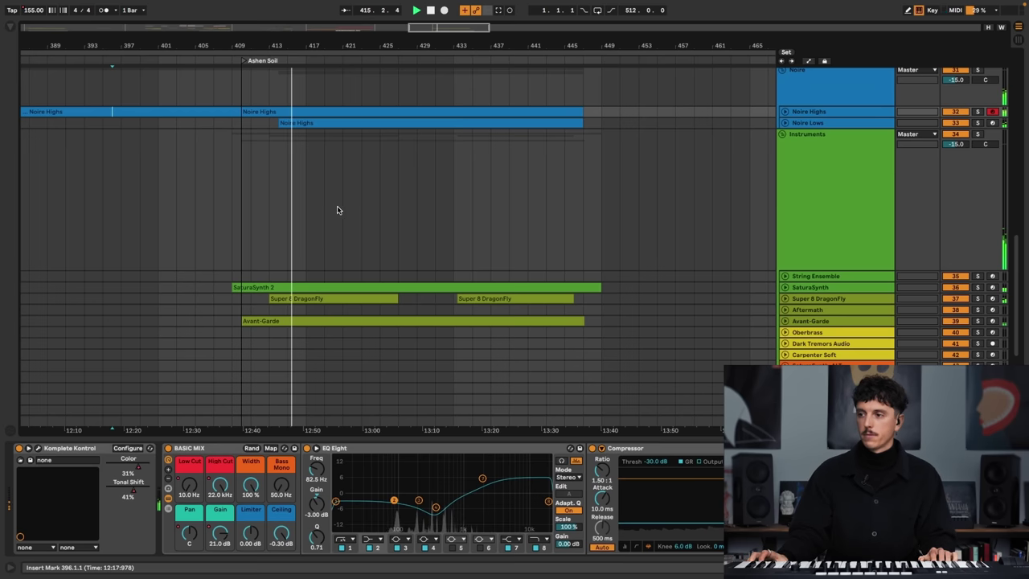
{"action": "key", "text": "space"}
- Play Ashen Soil from bar 415 and briefly solo the Monark Sub track
{"action": "left_click_drag", "start_coordinate": [346, 49], "coordinate": [346, 17]}
{"action": "left_click_drag", "start_coordinate": [448, 50], "coordinate": [448, 80]}
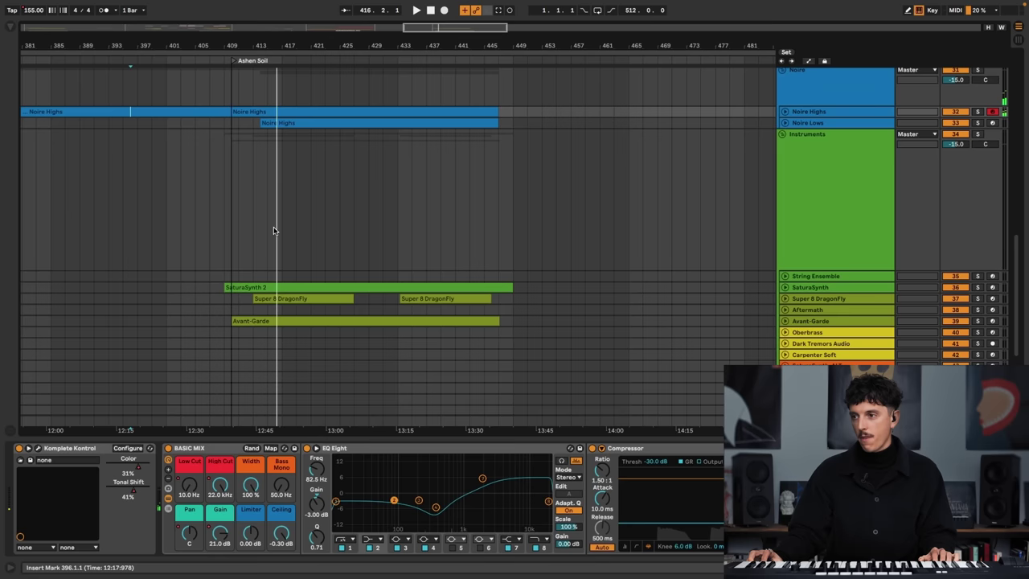
{"action": "left_click", "coordinate": [272, 87]}
{"action": "key", "text": "plus"}
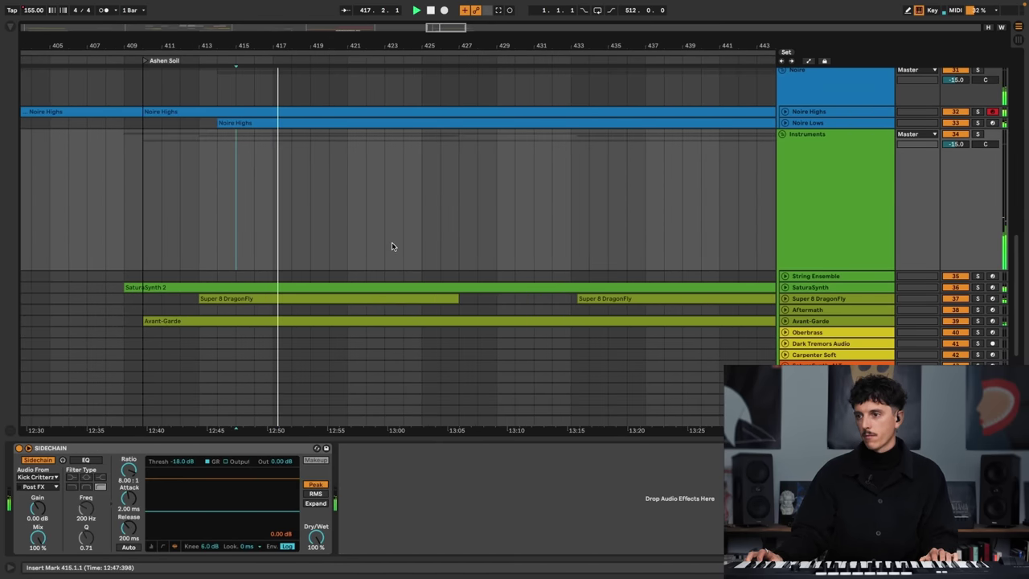
{"action": "scroll", "coordinate": [458, 254], "scroll_direction": "up", "scroll_amount": 3}
{"action": "left_click", "coordinate": [978, 107]}
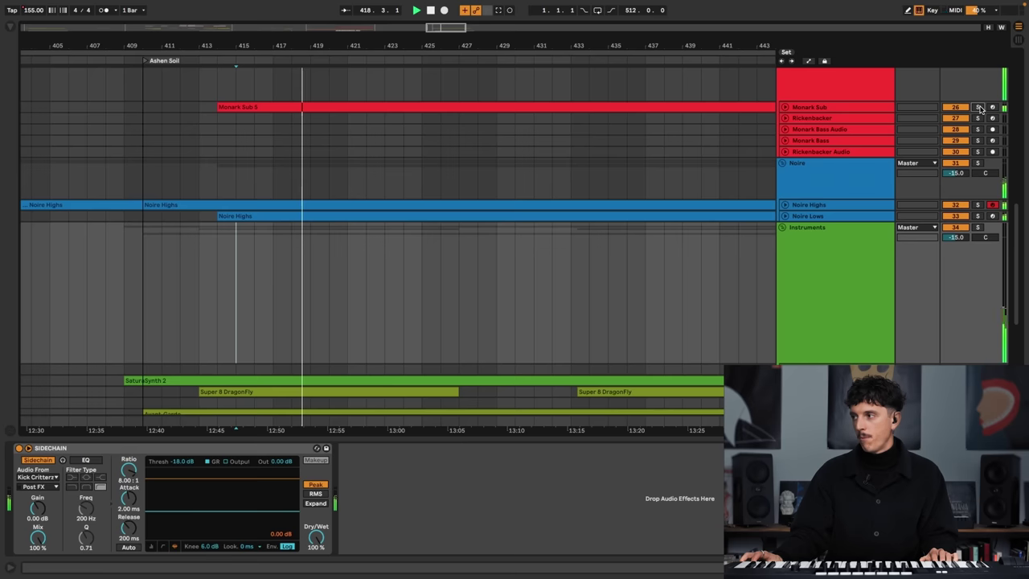
{"action": "left_click", "coordinate": [978, 107]}
{"action": "scroll", "coordinate": [576, 283], "scroll_direction": "down", "scroll_amount": 3}
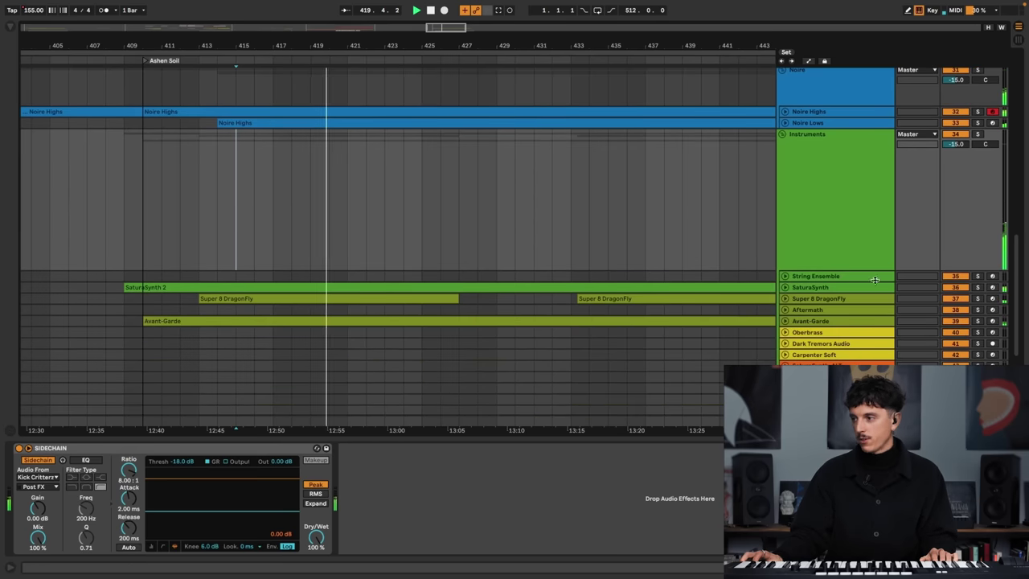
- Solo the SaturaSynth track and play its earlier part from bar 17 for comparison
{"action": "left_click", "coordinate": [828, 287]}
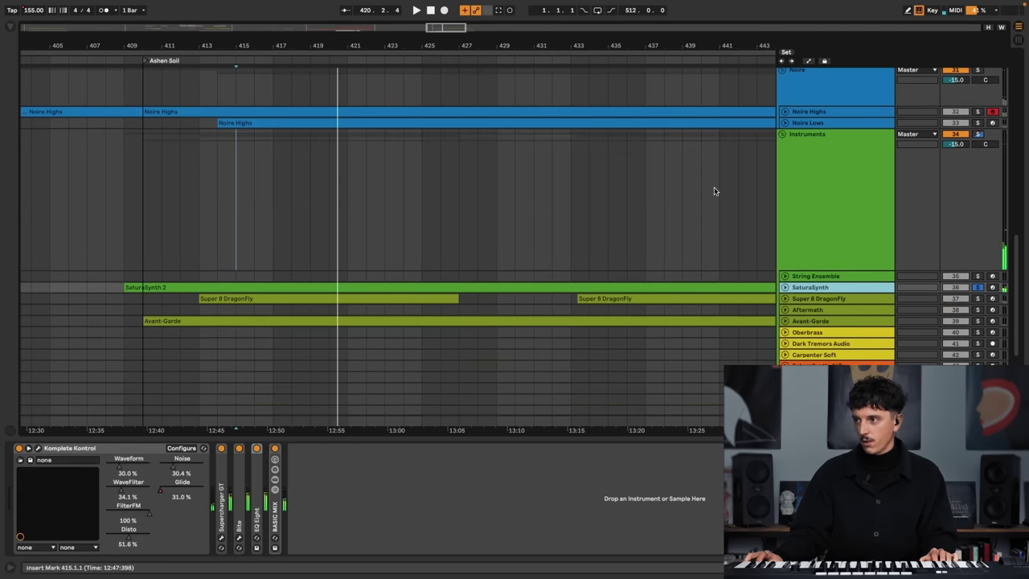
{"action": "double_click", "coordinate": [515, 46]}
{"action": "left_click_drag", "start_coordinate": [61, 51], "coordinate": [32, 230]}
{"action": "left_click", "coordinate": [65, 258]}
{"action": "key", "text": "space"}
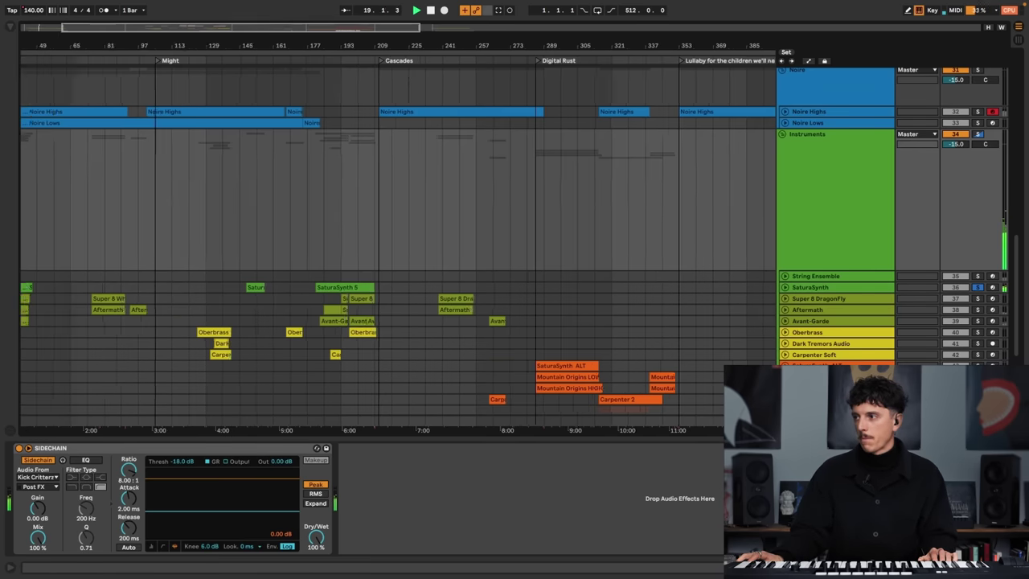
- Stop playback, return to the Ashen Soil section and unfold the SaturaSynth track to show its clip's notes
{"action": "left_click_drag", "start_coordinate": [661, 45], "coordinate": [273, 44]}
{"action": "left_click_drag", "start_coordinate": [410, 42], "coordinate": [424, 41]}
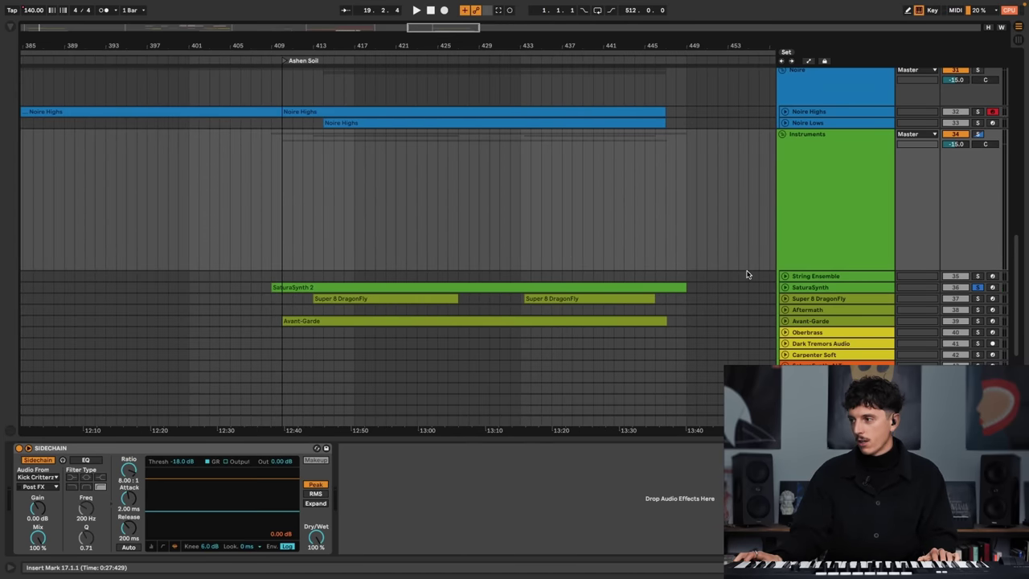
{"action": "left_click", "coordinate": [799, 289]}
{"action": "left_click", "coordinate": [785, 287]}
{"action": "scroll", "coordinate": [538, 288], "scroll_direction": "down", "scroll_amount": 2}
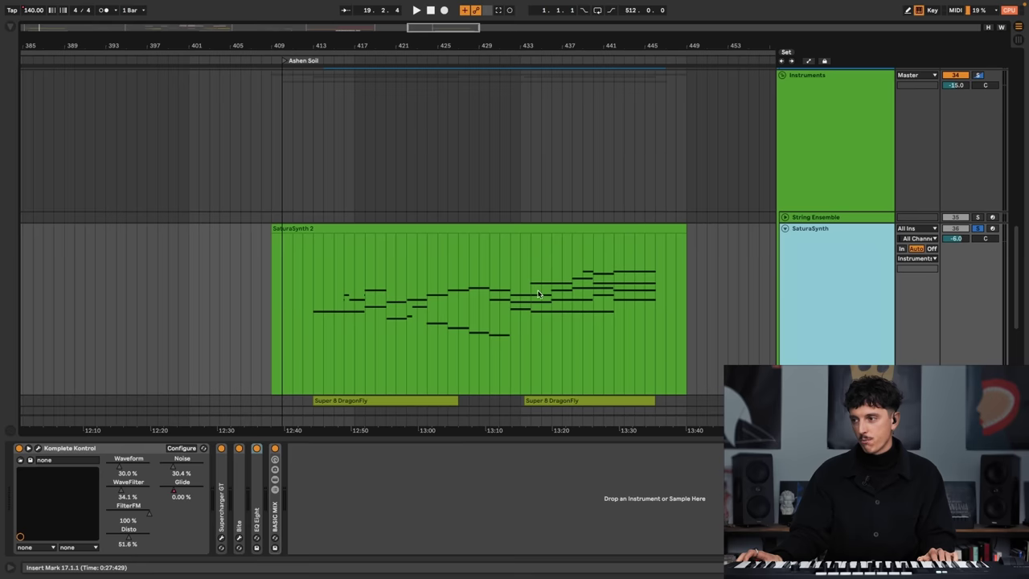
- Play the soloed SaturaSynth track from bar 432, then clear the solo to hear the full mix
{"action": "left_click", "coordinate": [515, 303]}
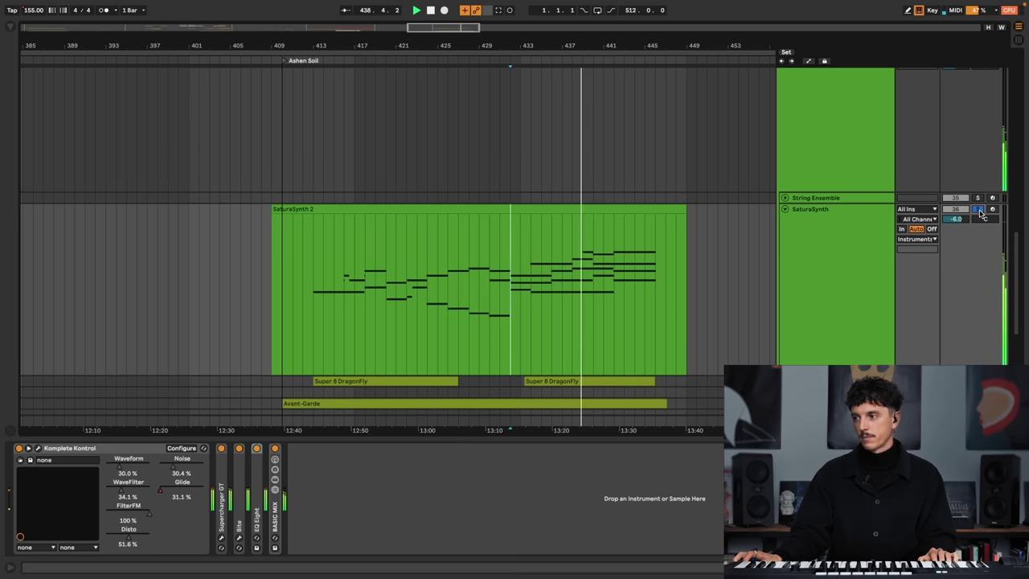
{"action": "left_click_drag", "start_coordinate": [632, 47], "coordinate": [565, 87]}
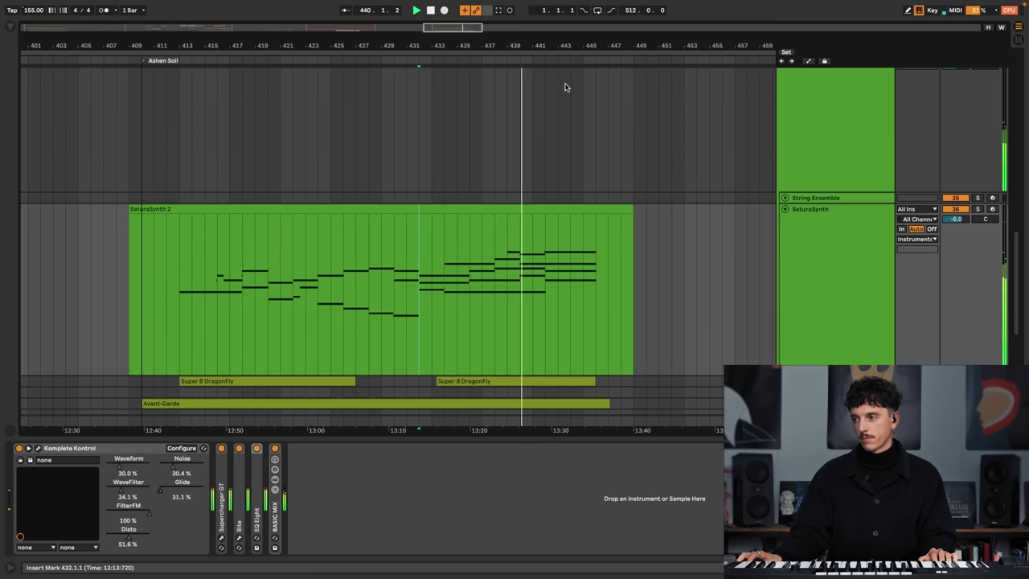
{"action": "scroll", "coordinate": [575, 269], "scroll_direction": "up", "scroll_amount": 3}
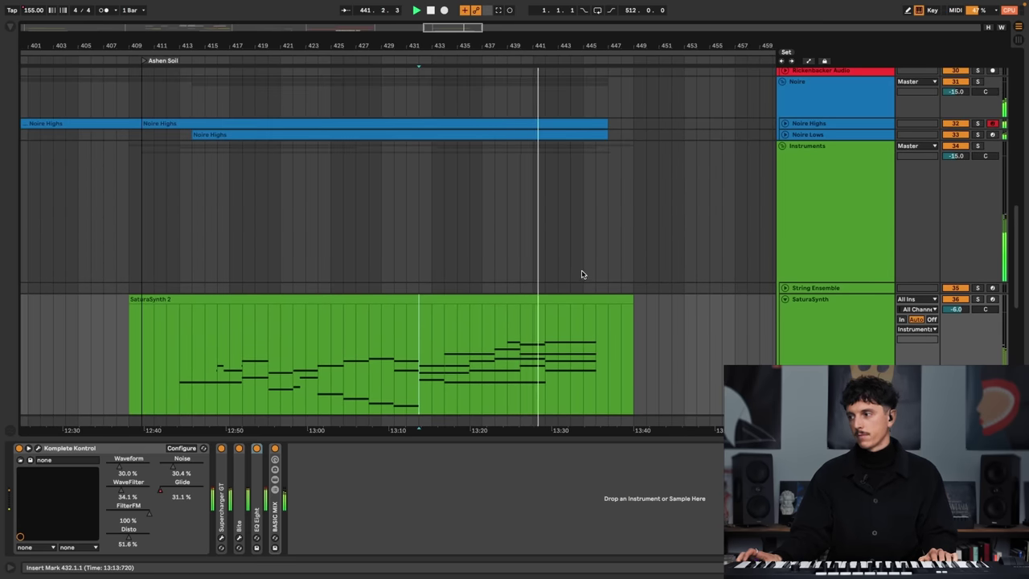